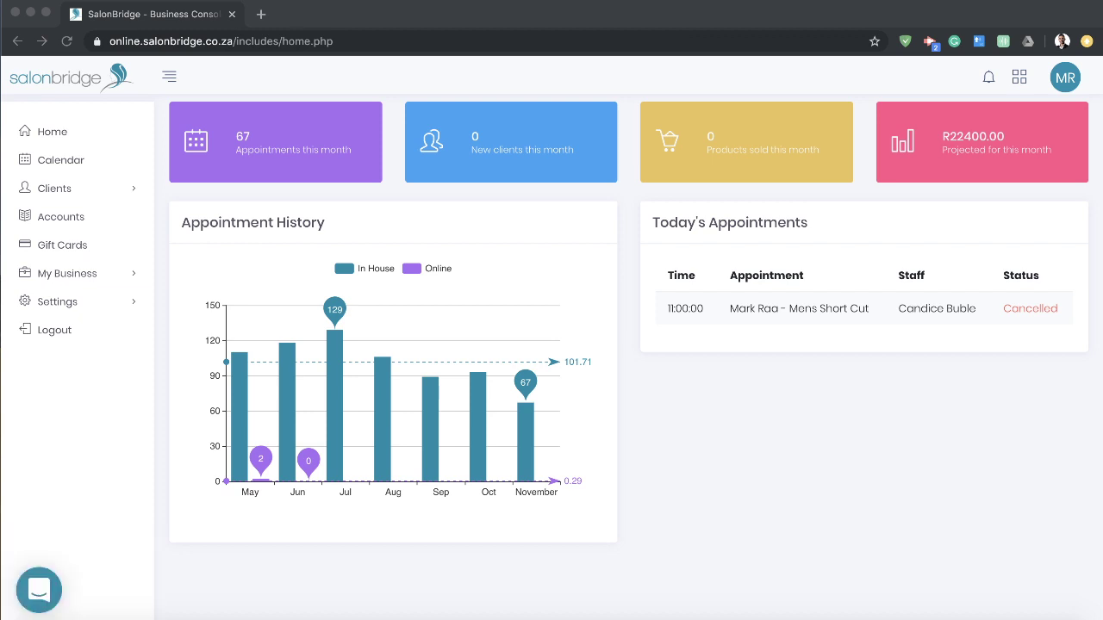
Step: Focus the SalonBridge window and highlight the Today's Appointments heading on the dashboard
{"action": "left_click", "coordinate": [749, 454]}
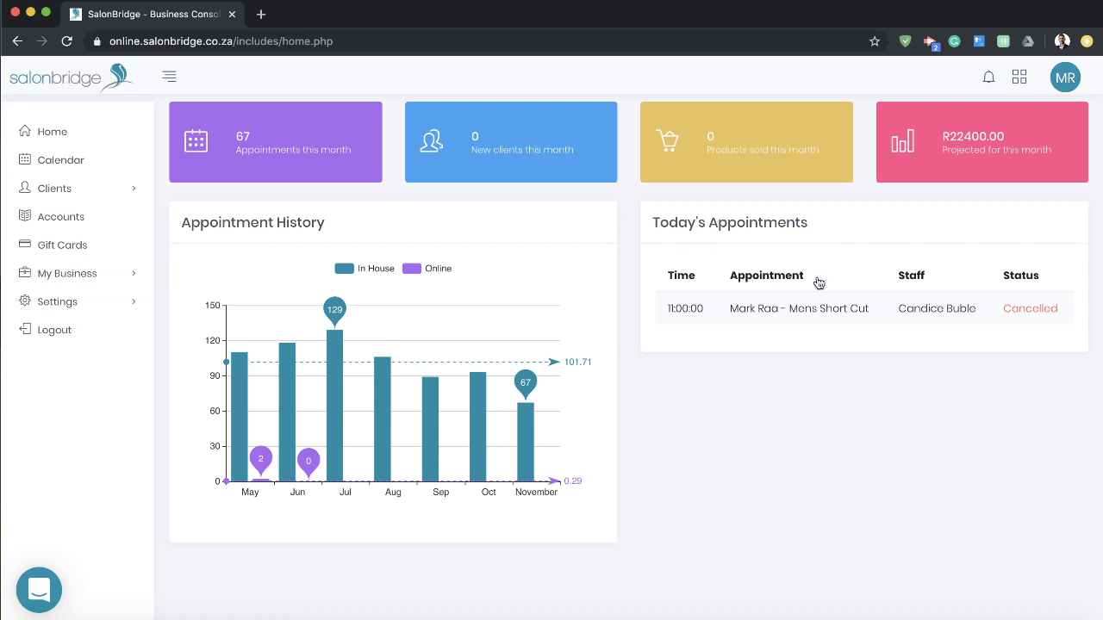
{"action": "left_click_drag", "start_coordinate": [664, 223], "coordinate": [831, 229]}
{"action": "left_click", "coordinate": [819, 222]}
Step: Look through the My Business settings list, collapse it, and switch to the Calendar
{"action": "left_click", "coordinate": [97, 275]}
{"action": "scroll", "coordinate": [130, 276], "scroll_direction": "down", "scroll_amount": 2}
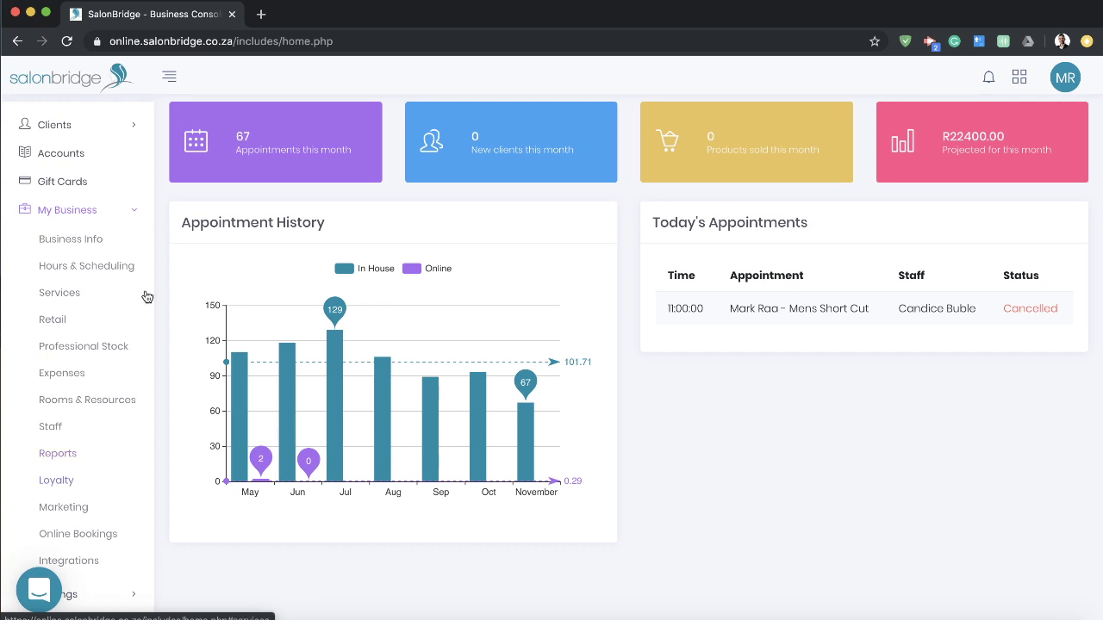
{"action": "left_click", "coordinate": [128, 217]}
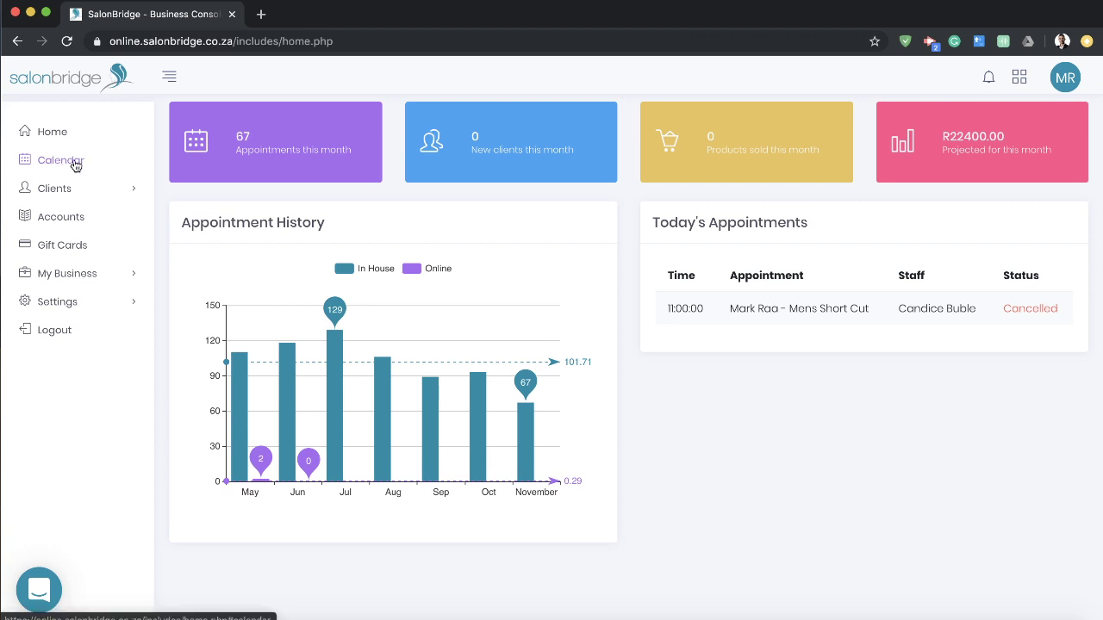
{"action": "left_click", "coordinate": [75, 164]}
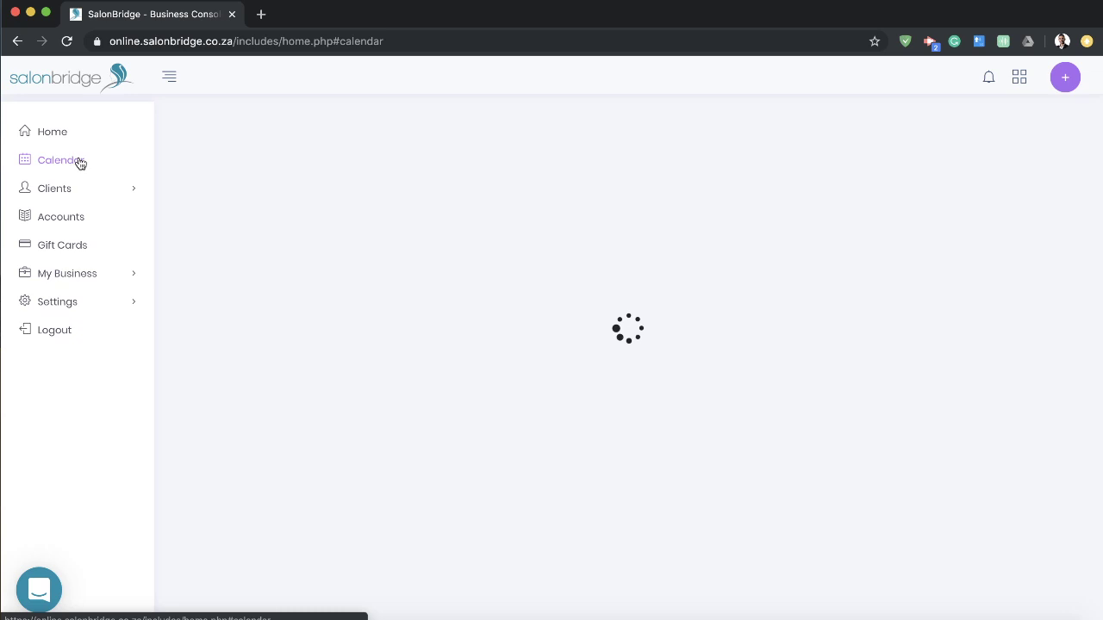
Step: Jump to today, step the day calendar forward three days and back, then return to today
{"action": "scroll", "coordinate": [682, 325], "scroll_direction": "up", "scroll_amount": 2}
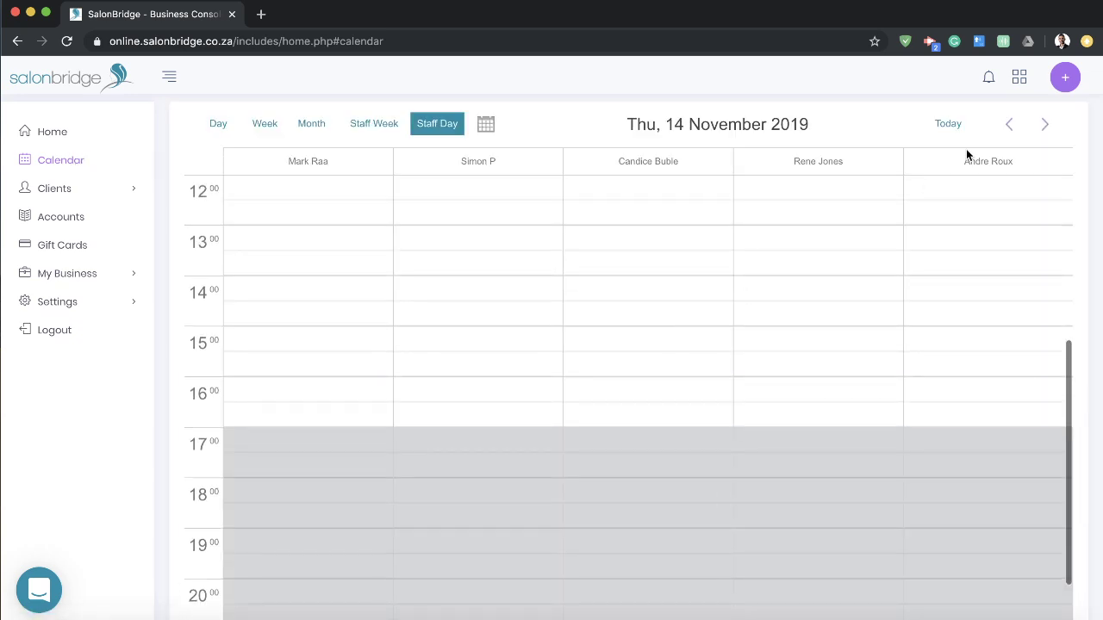
{"action": "left_click", "coordinate": [948, 125]}
{"action": "scroll", "coordinate": [558, 362], "scroll_direction": "up", "scroll_amount": 3}
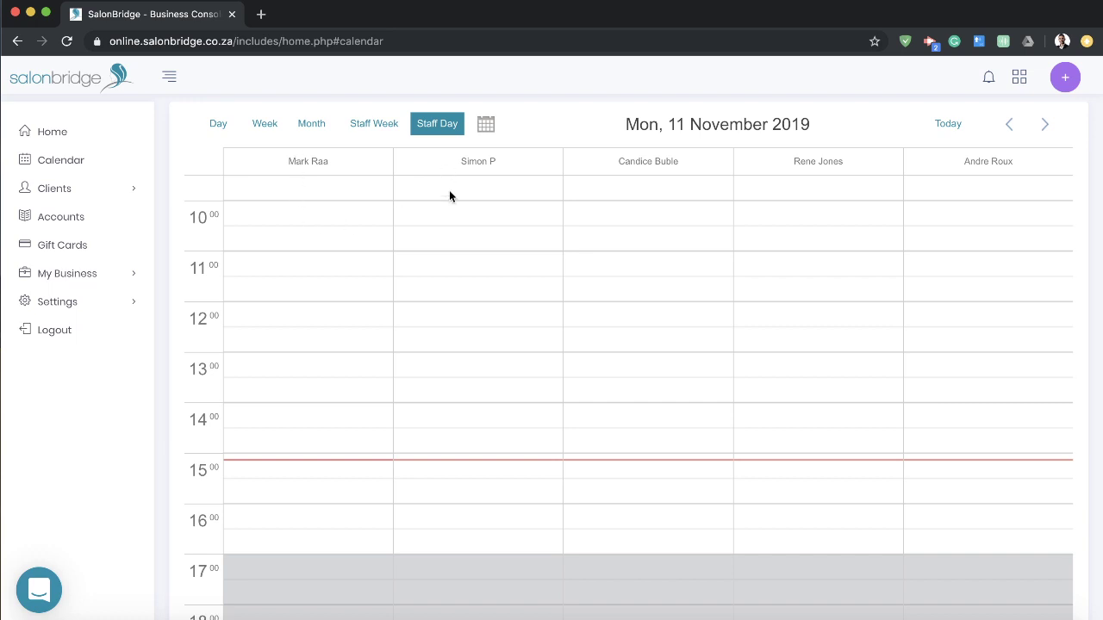
{"action": "scroll", "coordinate": [838, 221], "scroll_direction": "up", "scroll_amount": 3}
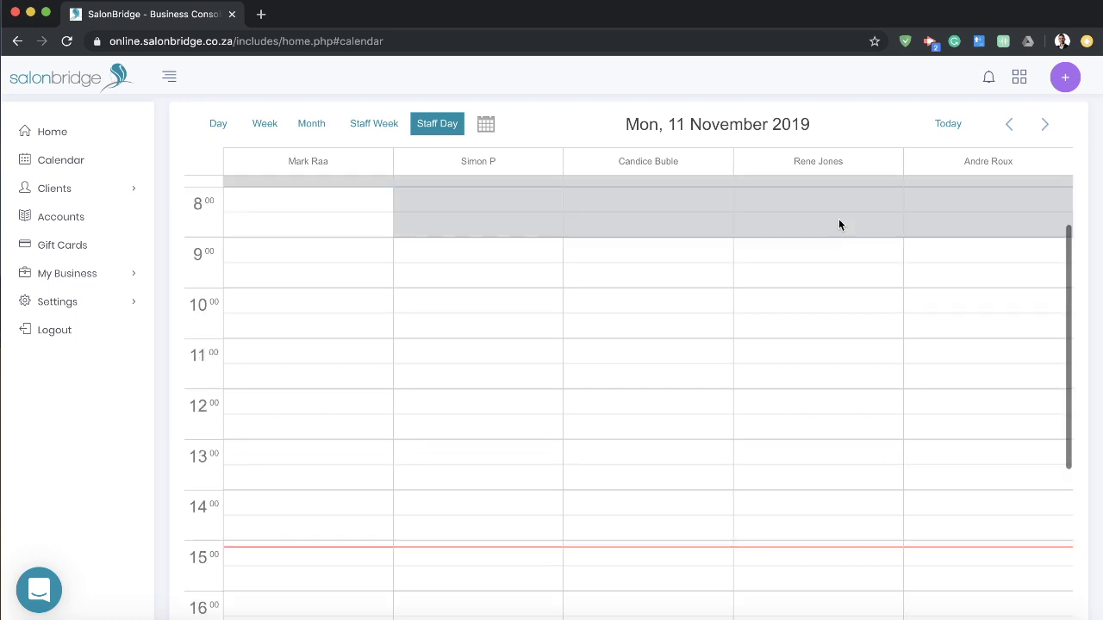
{"action": "scroll", "coordinate": [837, 218], "scroll_direction": "down", "scroll_amount": 3}
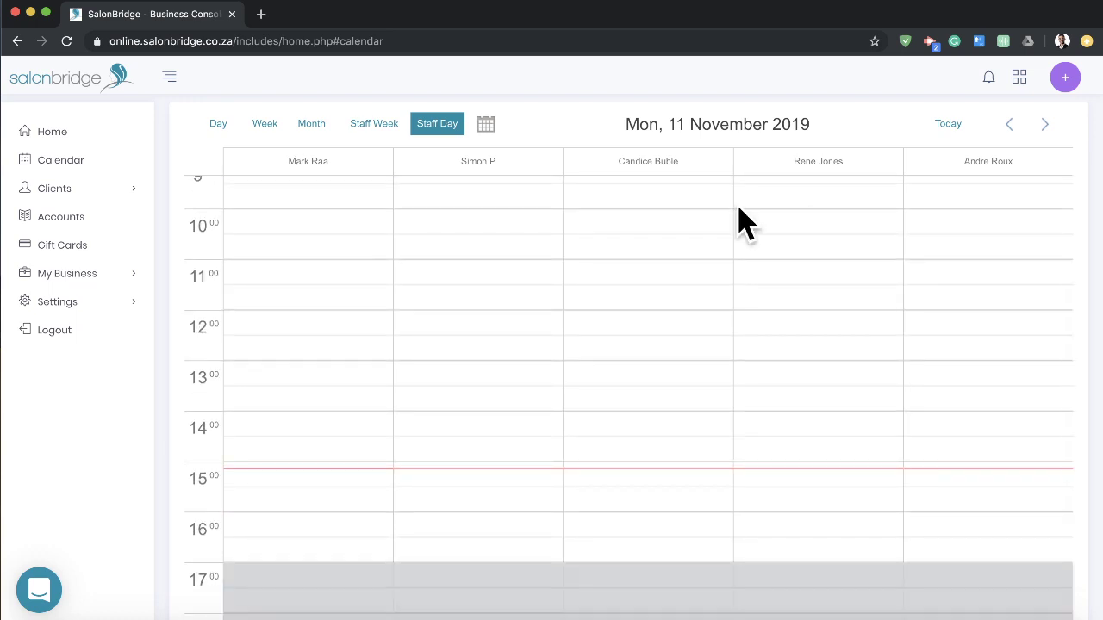
{"action": "left_click", "coordinate": [1045, 127]}
{"action": "left_click", "coordinate": [1046, 127]}
{"action": "left_click", "coordinate": [1045, 127]}
{"action": "left_click", "coordinate": [1005, 125]}
{"action": "left_click", "coordinate": [1003, 127]}
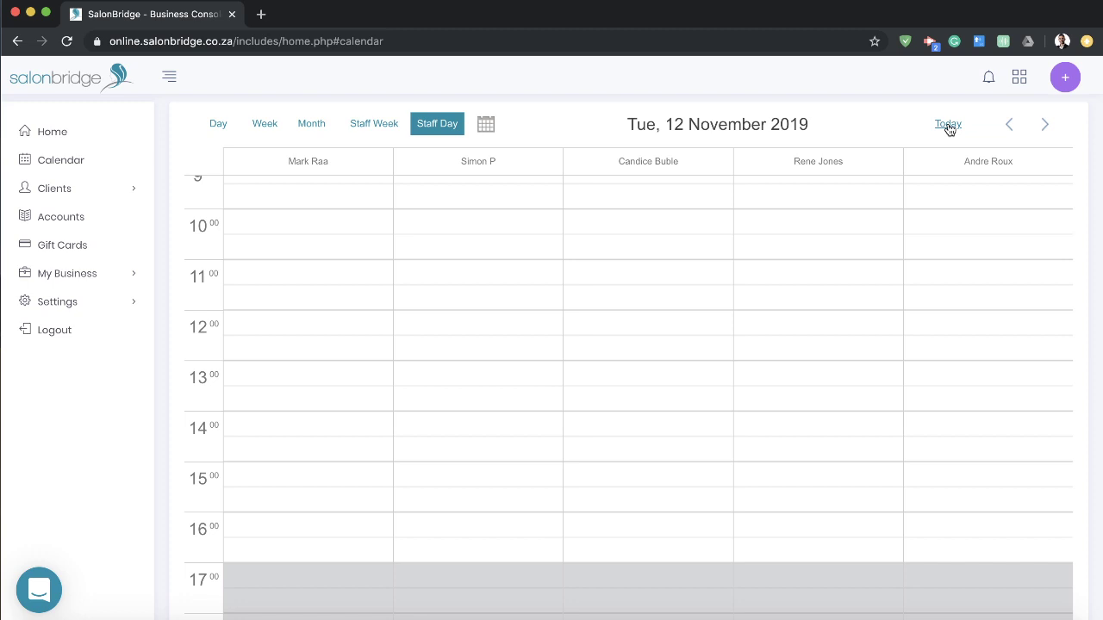
{"action": "left_click", "coordinate": [949, 125]}
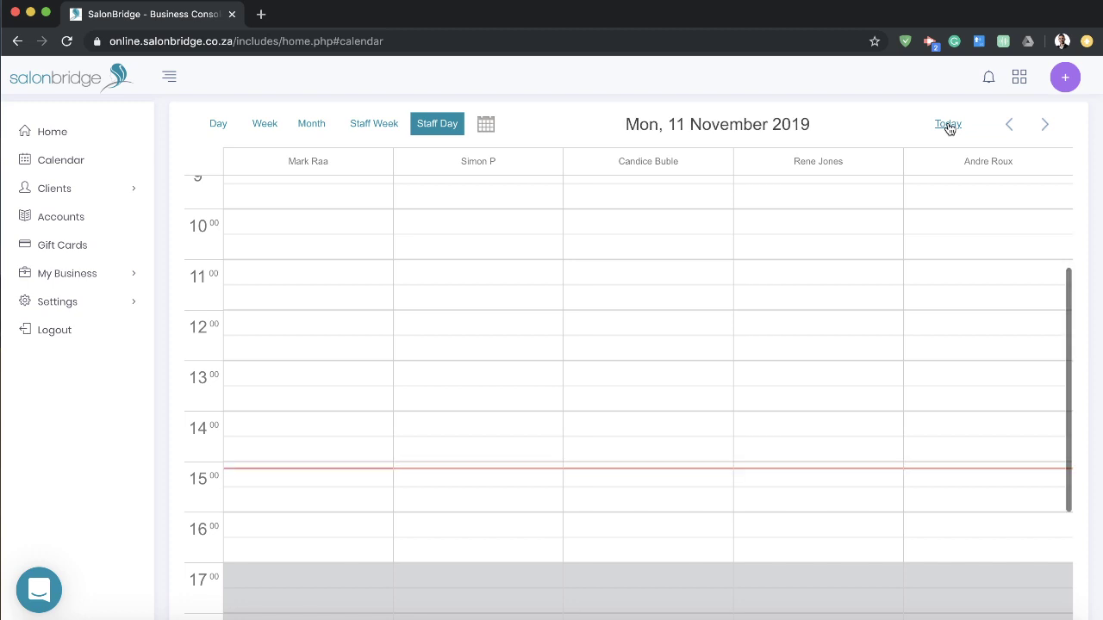
Step: Pick a date, try Month and Staff Week views, then return to Staff Day for Mon 11 November 2019
{"action": "left_click", "coordinate": [488, 127]}
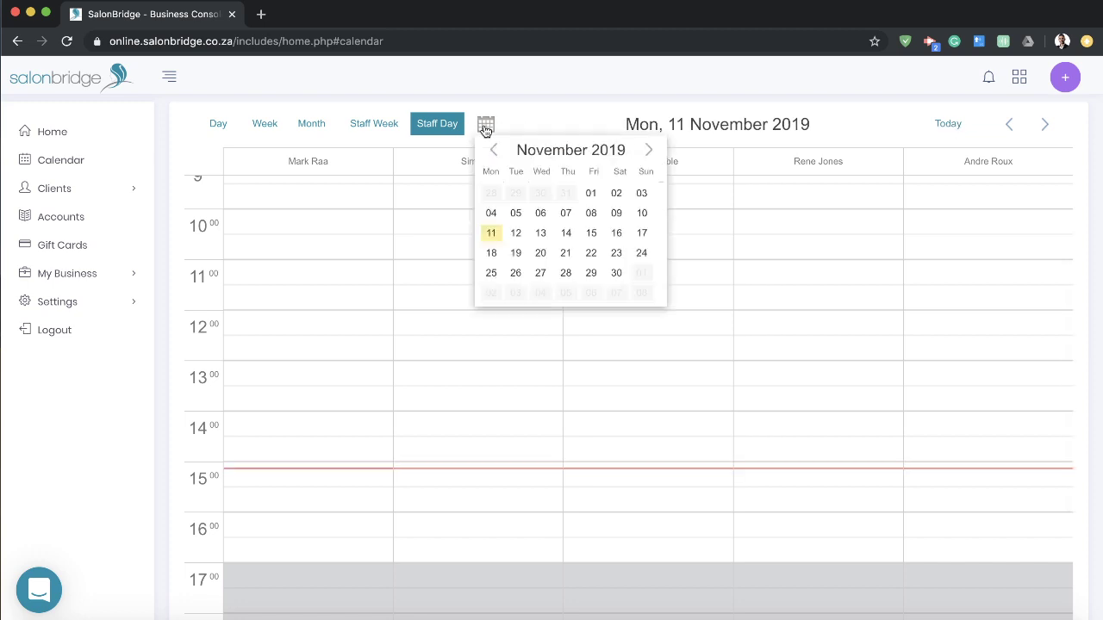
{"action": "left_click", "coordinate": [539, 234]}
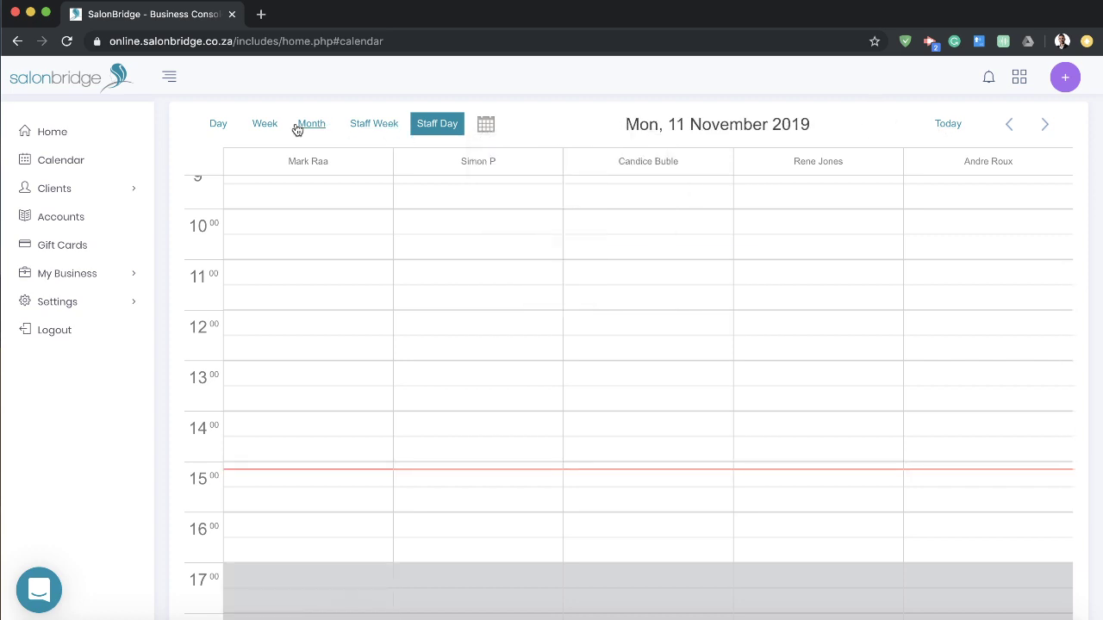
{"action": "left_click", "coordinate": [301, 126]}
{"action": "left_click", "coordinate": [377, 128]}
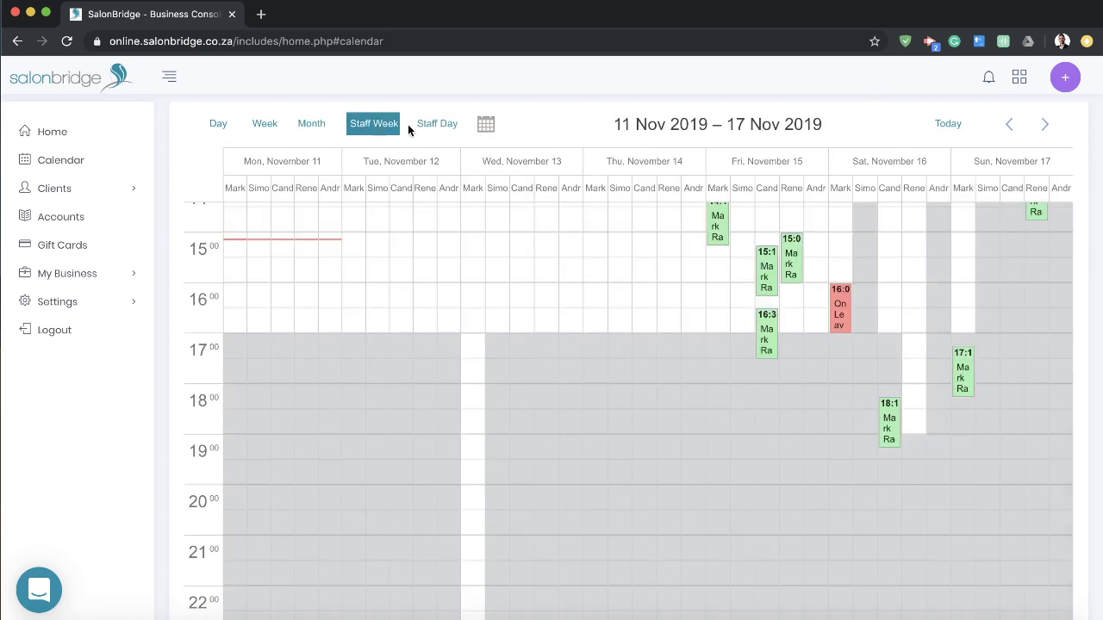
{"action": "left_click", "coordinate": [312, 124]}
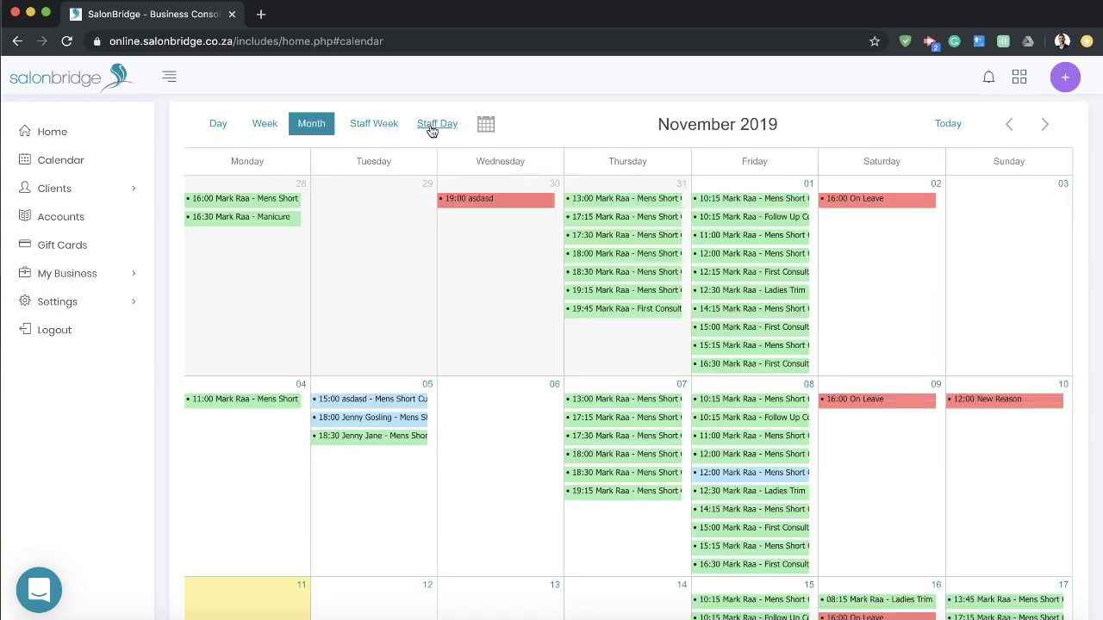
{"action": "left_click", "coordinate": [437, 124]}
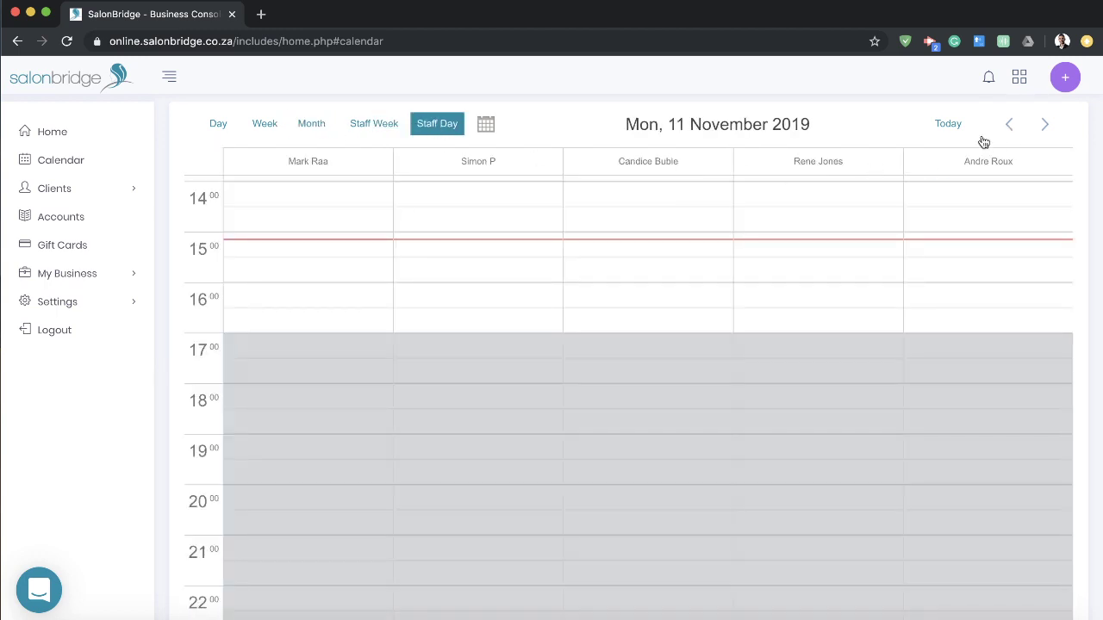
{"action": "scroll", "coordinate": [741, 323], "scroll_direction": "up", "scroll_amount": 3}
{"action": "scroll", "coordinate": [747, 326], "scroll_direction": "down", "scroll_amount": 1}
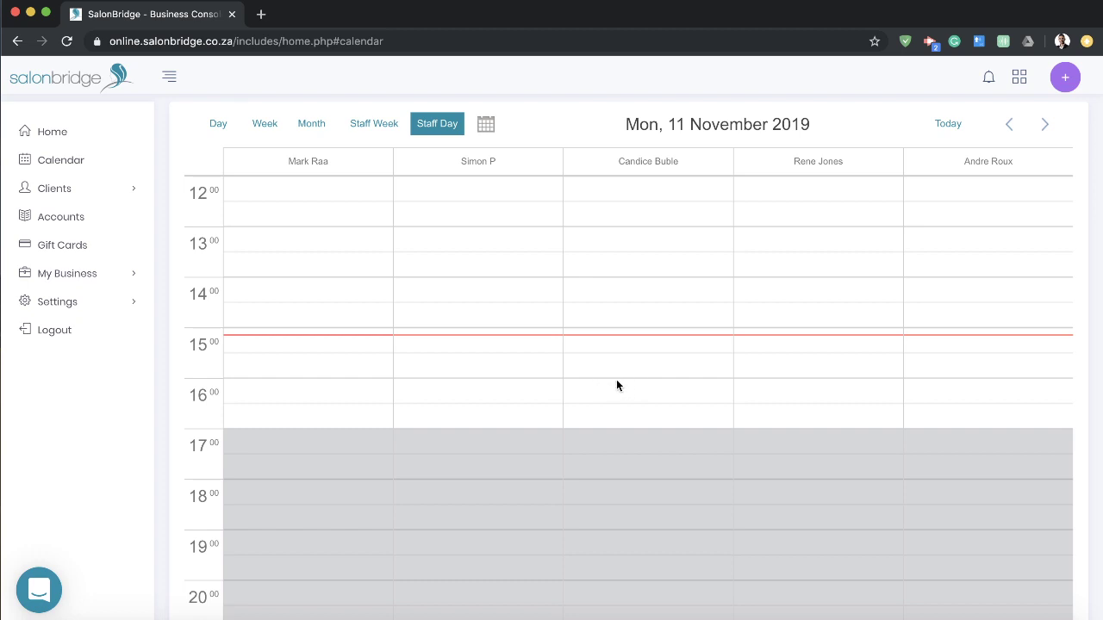
Step: Start a 16:00 appointment in a stylist's column, then pick and clear a suggested existing client
{"action": "left_click", "coordinate": [616, 385]}
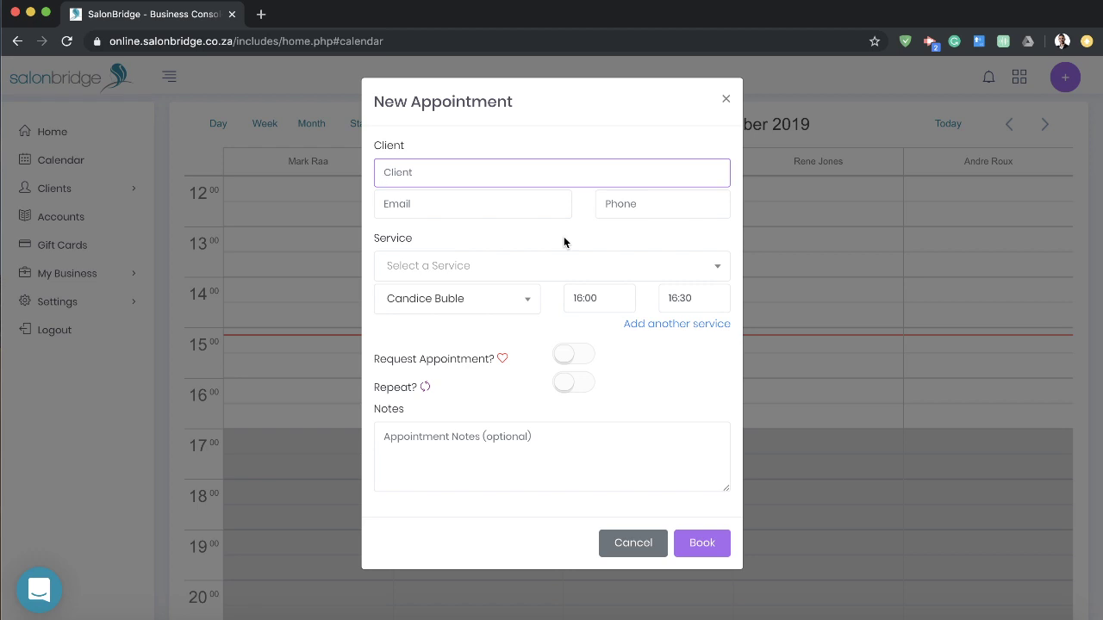
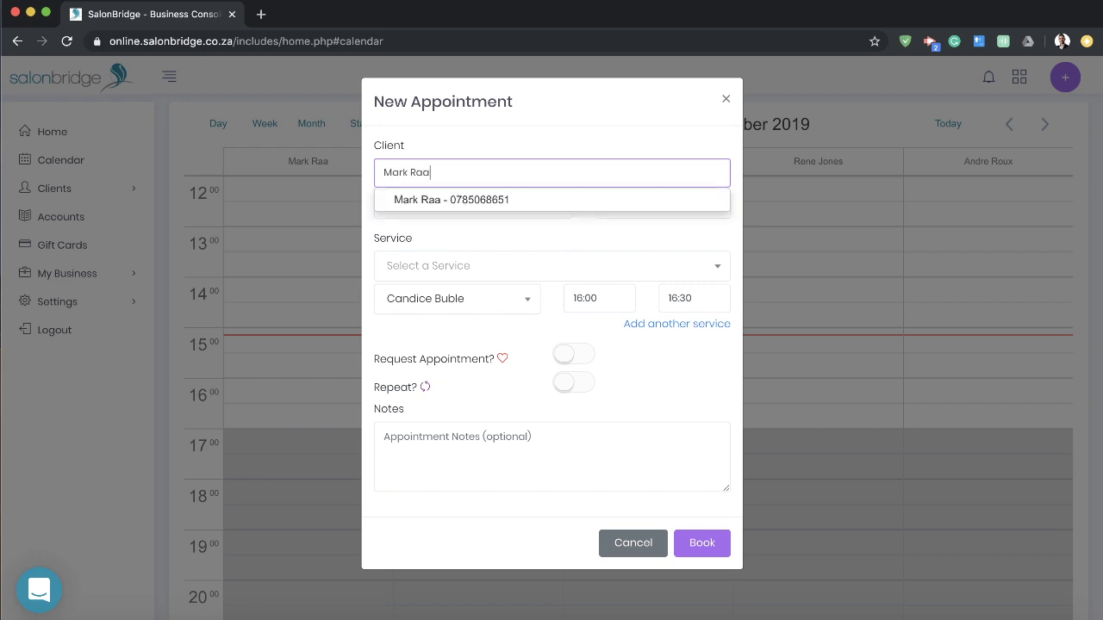
{"action": "left_click", "coordinate": [588, 200]}
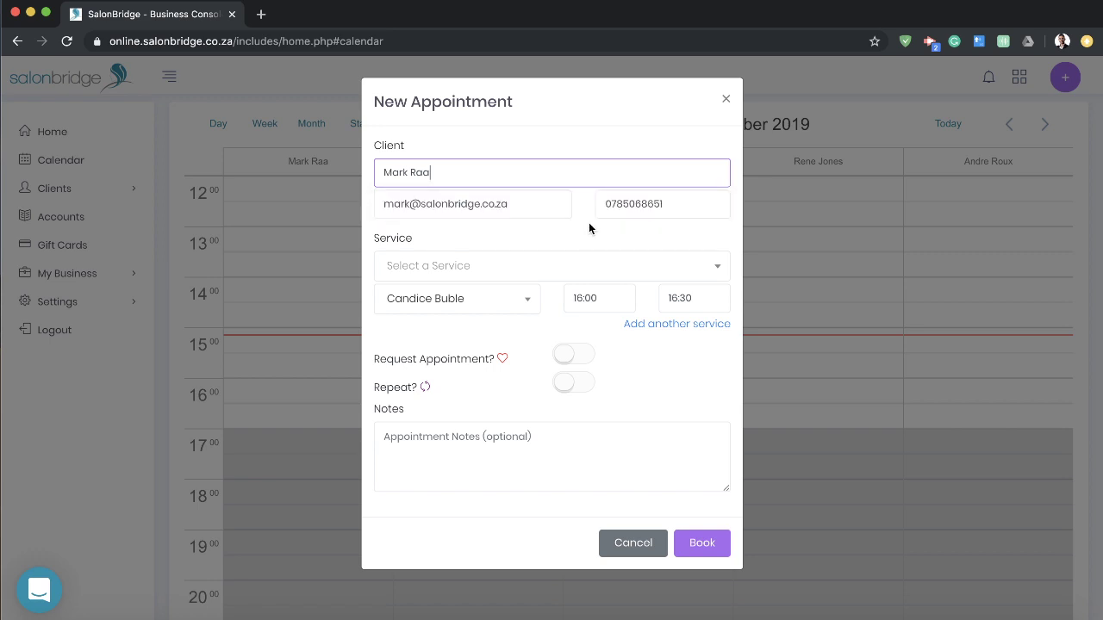
{"action": "triple_click", "coordinate": [513, 182]}
{"action": "key", "text": "BackSpace"}
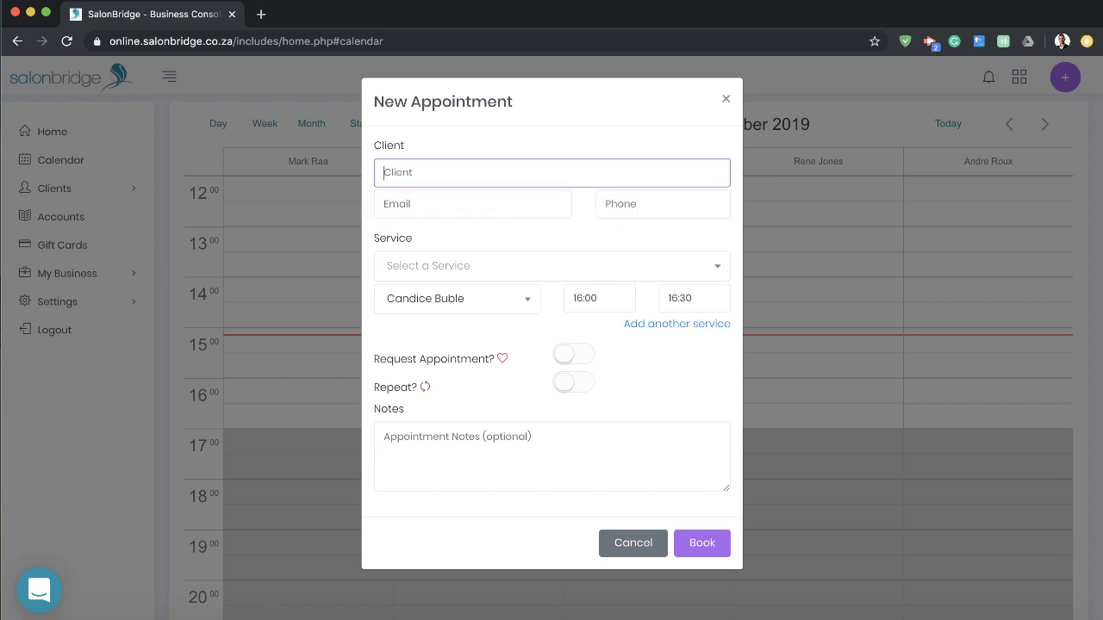
{"action": "left_click", "coordinate": [538, 143]}
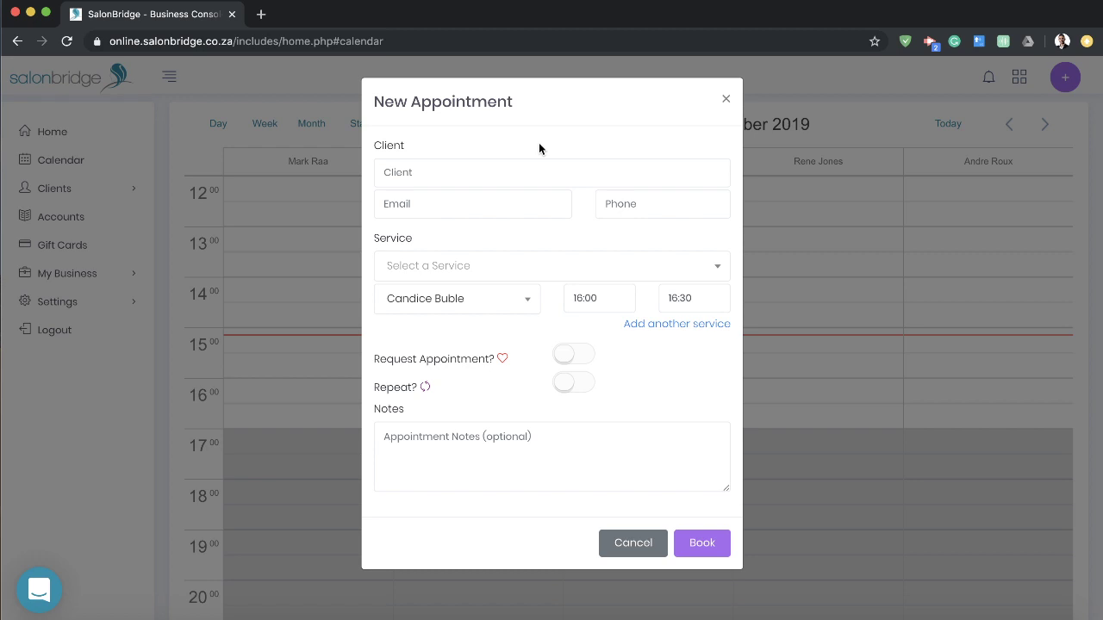
Step: Enter the new client's full name, e-mail address and phone number
{"action": "left_click", "coordinate": [519, 173]}
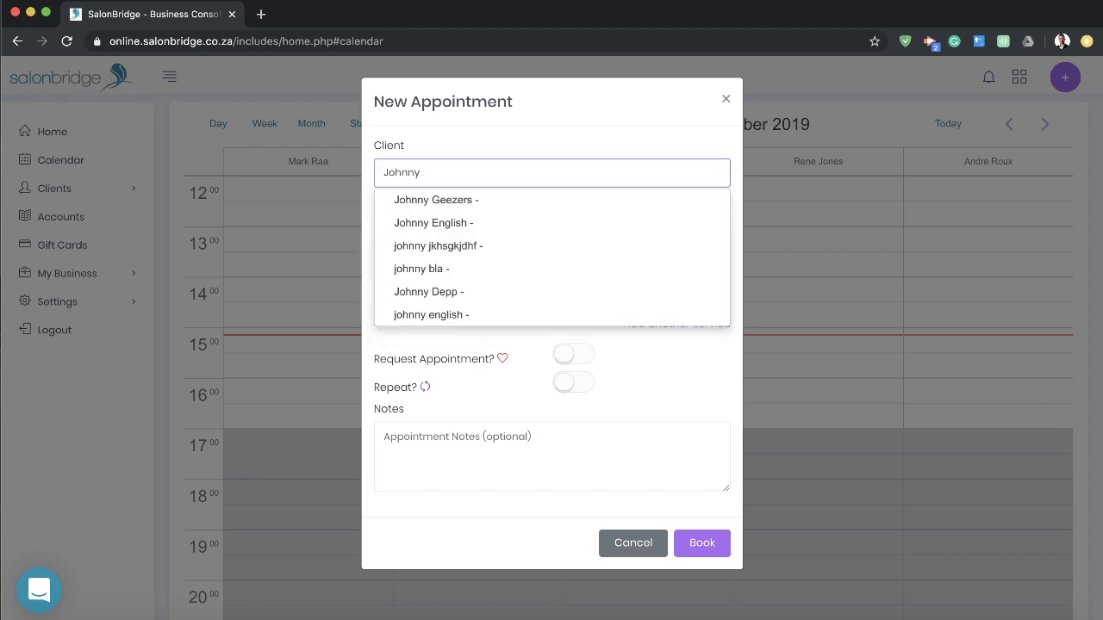
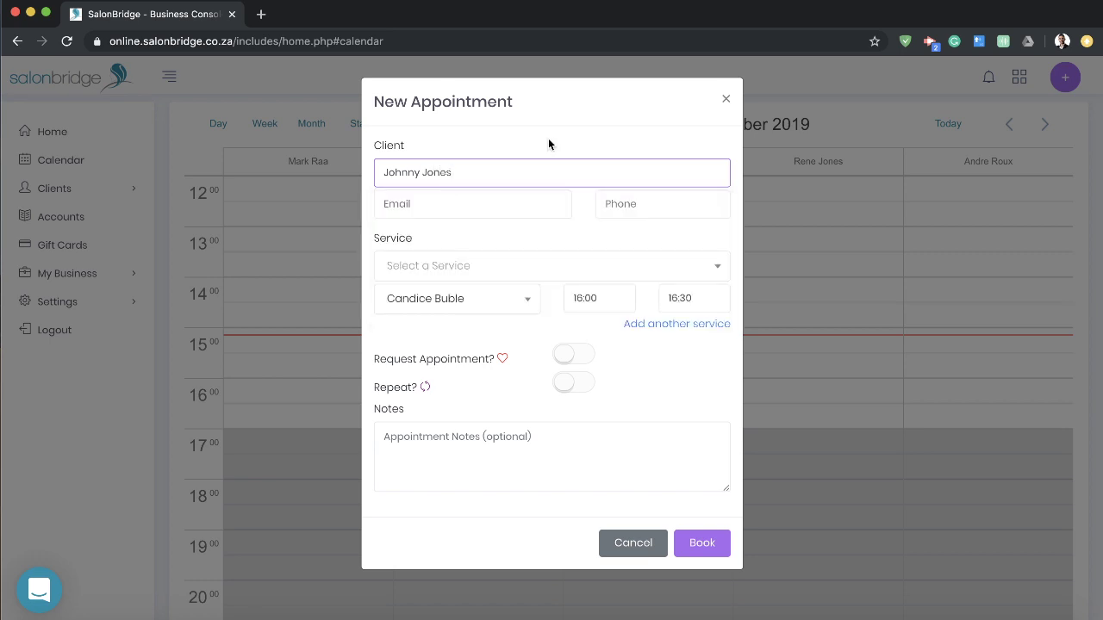
{"action": "left_click", "coordinate": [470, 207]}
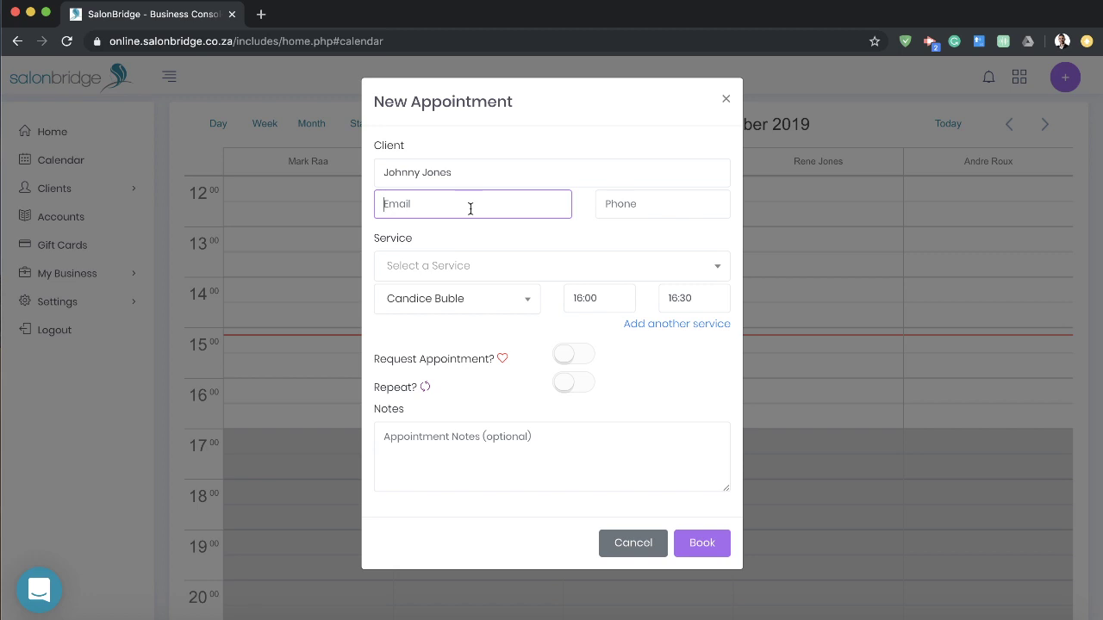
{"action": "left_click", "coordinate": [666, 209]}
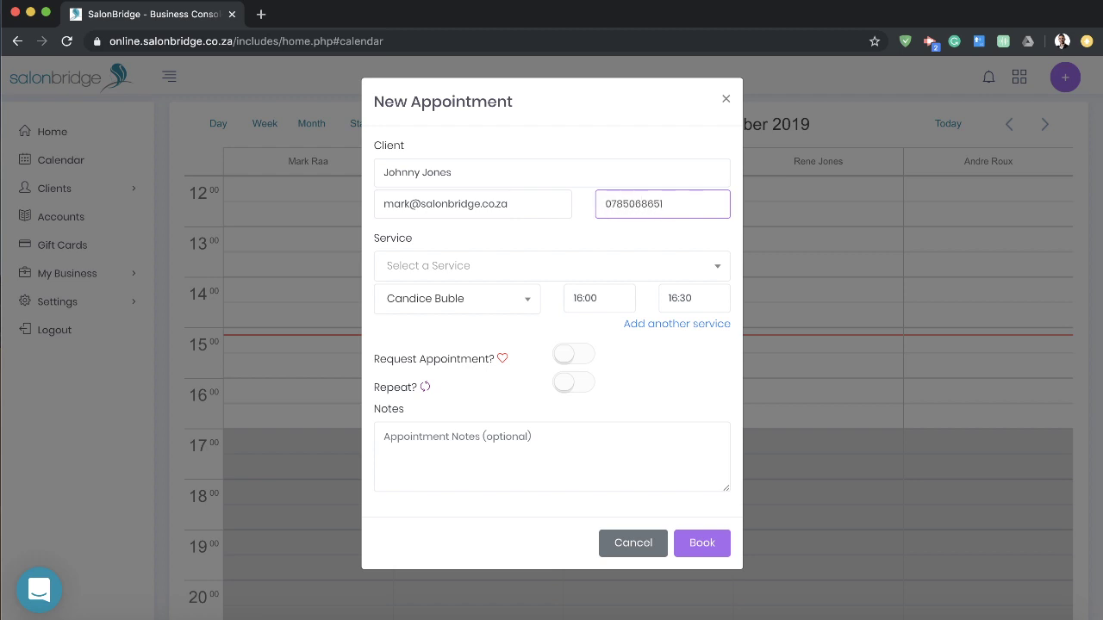
{"action": "left_click", "coordinate": [583, 246]}
Step: Choose Mens Short Cut as the service, set the end time to 17:20, and flag it as requested
{"action": "left_click", "coordinate": [555, 268]}
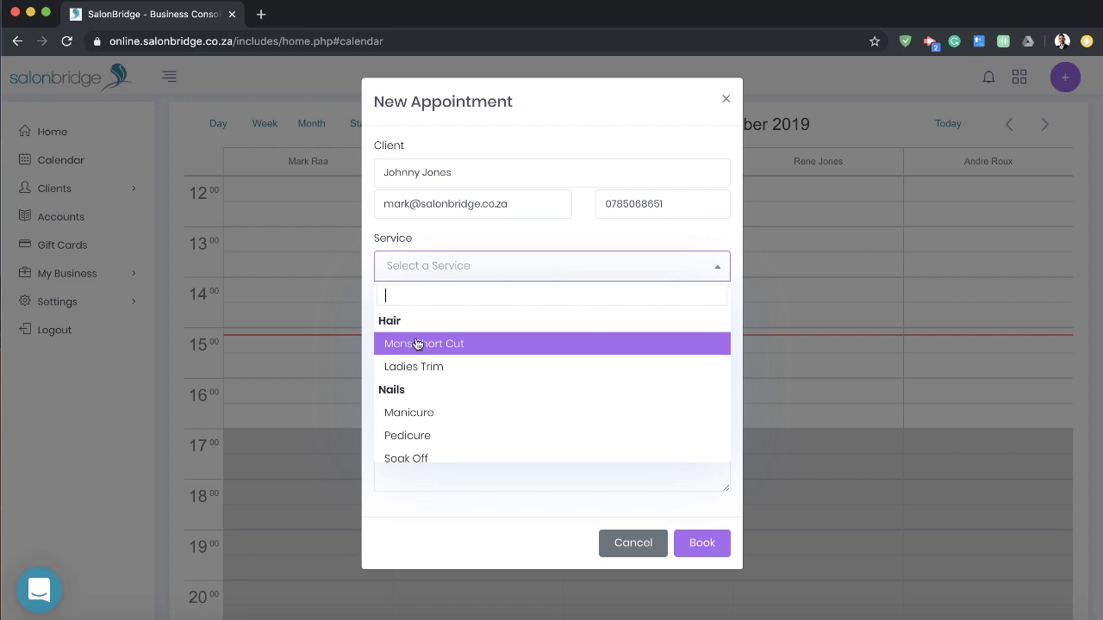
{"action": "left_click", "coordinate": [464, 343]}
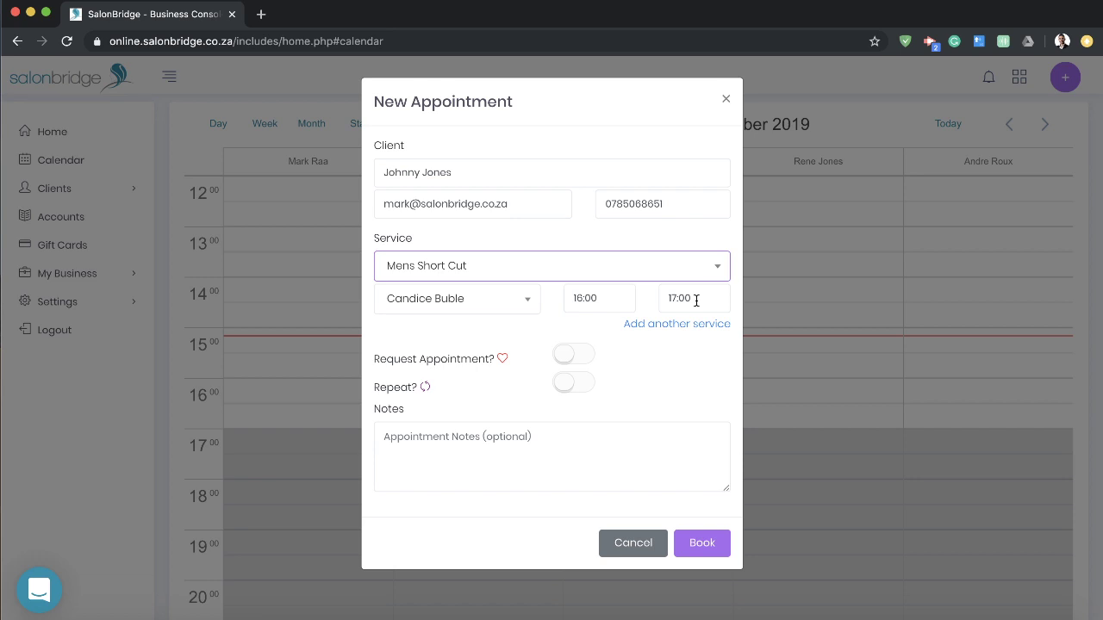
{"action": "left_click", "coordinate": [697, 300]}
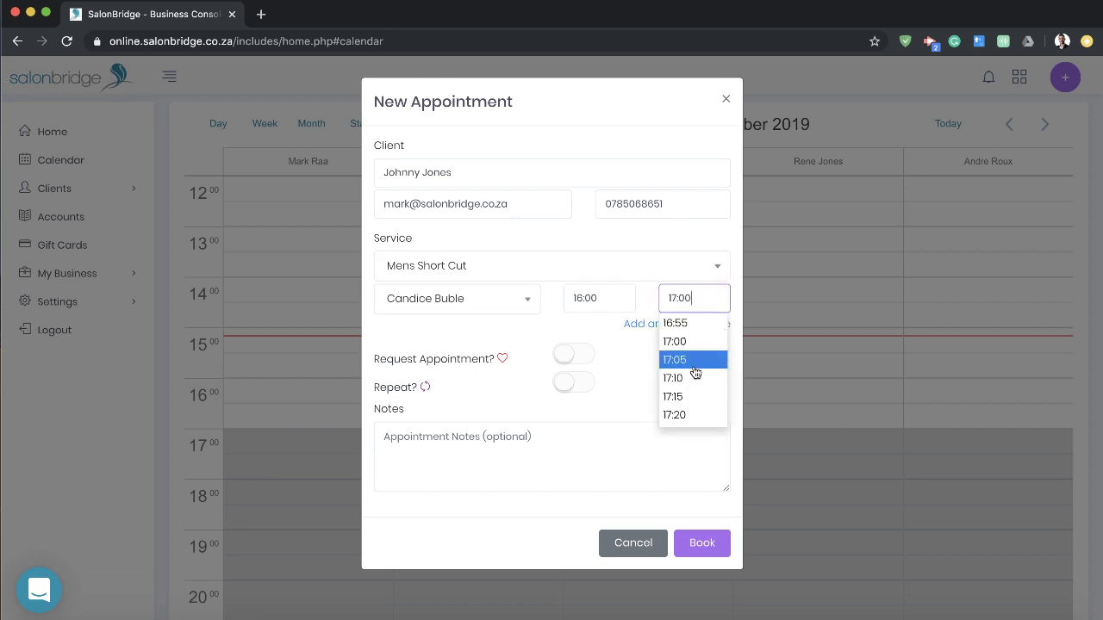
{"action": "left_click", "coordinate": [689, 415]}
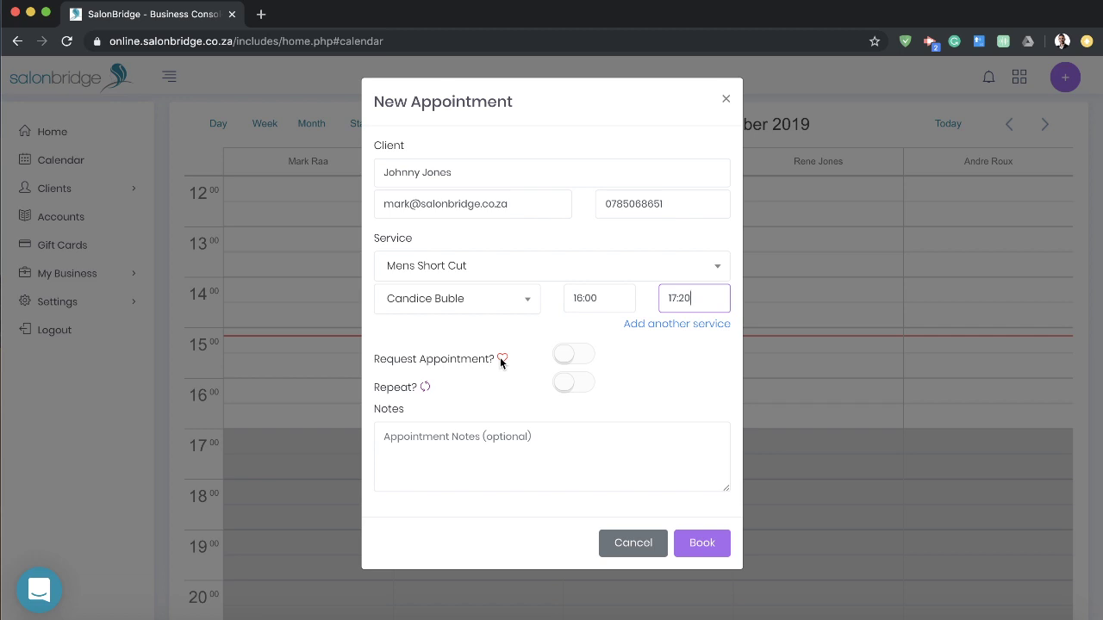
{"action": "left_click", "coordinate": [576, 357]}
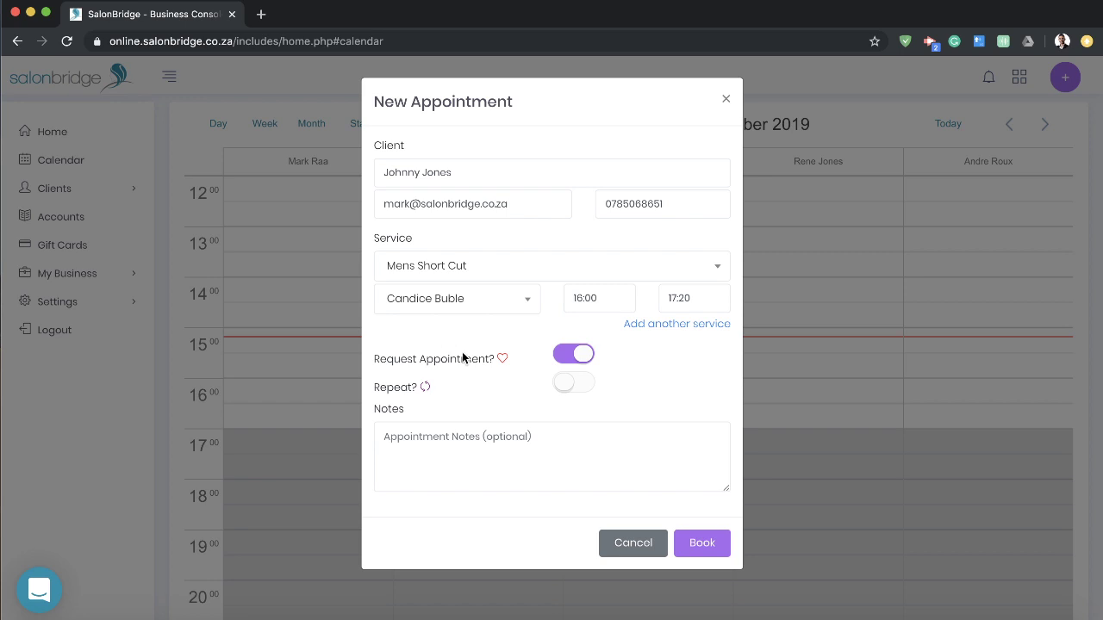
Step: Save the 16:00–17:20 Mens Short Cut booking and expand the Settings sidebar section
{"action": "left_click", "coordinate": [698, 544]}
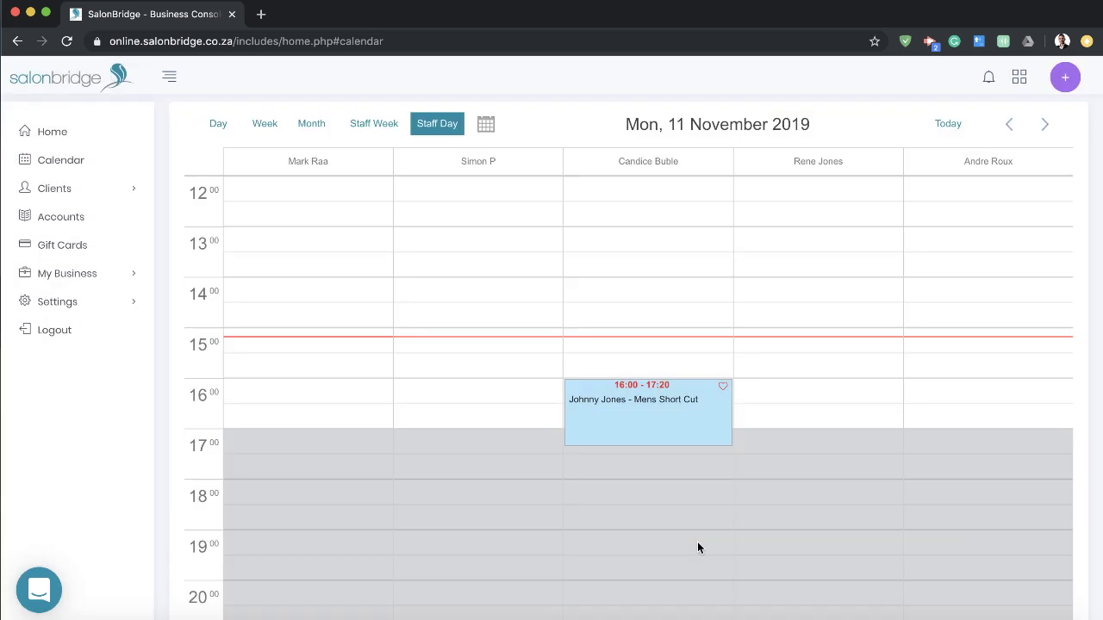
{"action": "mouse_move", "coordinate": [721, 390]}
{"action": "mouse_move", "coordinate": [695, 419]}
{"action": "left_click", "coordinate": [105, 306]}
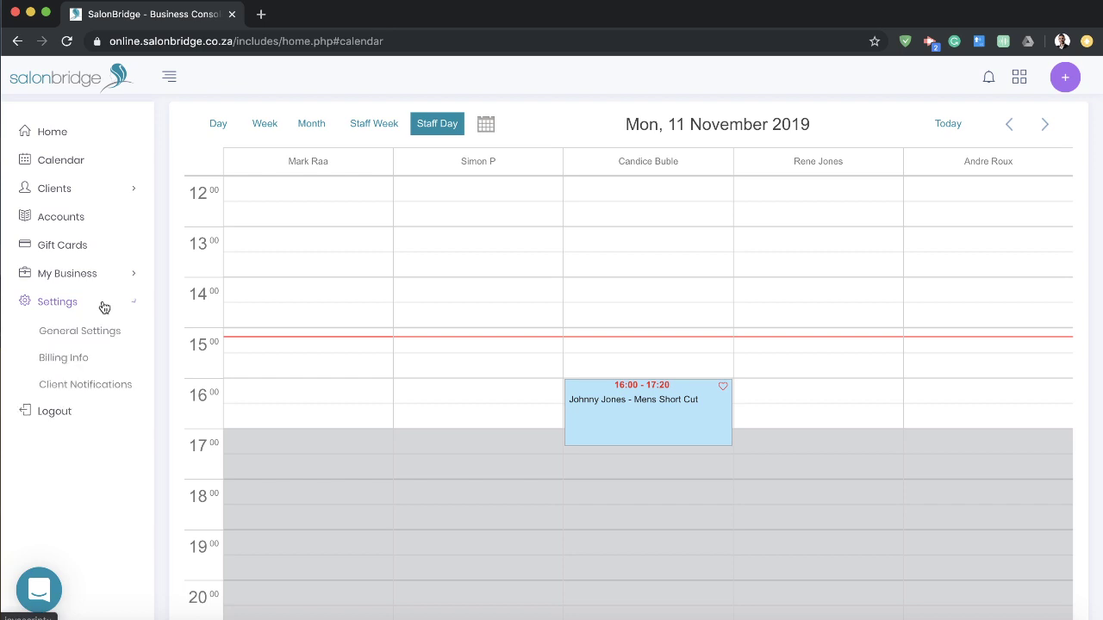
Step: Open Client Notifications, review reminder statuses and SMS credits, then edit Appointment Reminders
{"action": "left_click", "coordinate": [60, 392]}
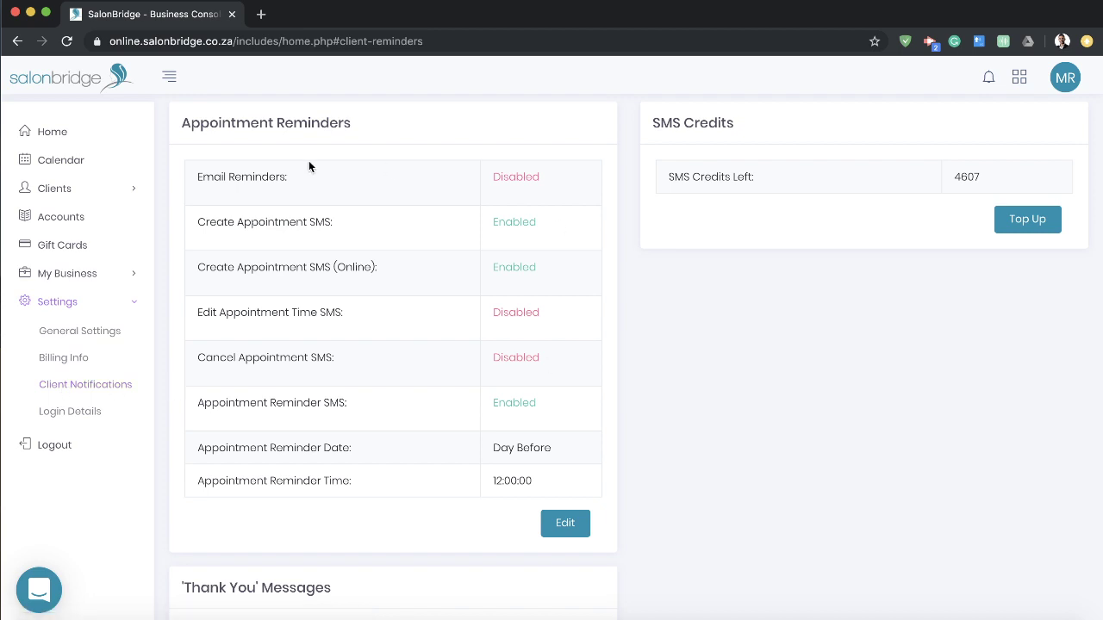
{"action": "triple_click", "coordinate": [267, 123]}
{"action": "left_click", "coordinate": [281, 122]}
{"action": "left_click_drag", "start_coordinate": [198, 402], "coordinate": [345, 405]}
{"action": "double_click", "coordinate": [335, 403]}
{"action": "left_click", "coordinate": [641, 413]}
{"action": "left_click", "coordinate": [564, 530]}
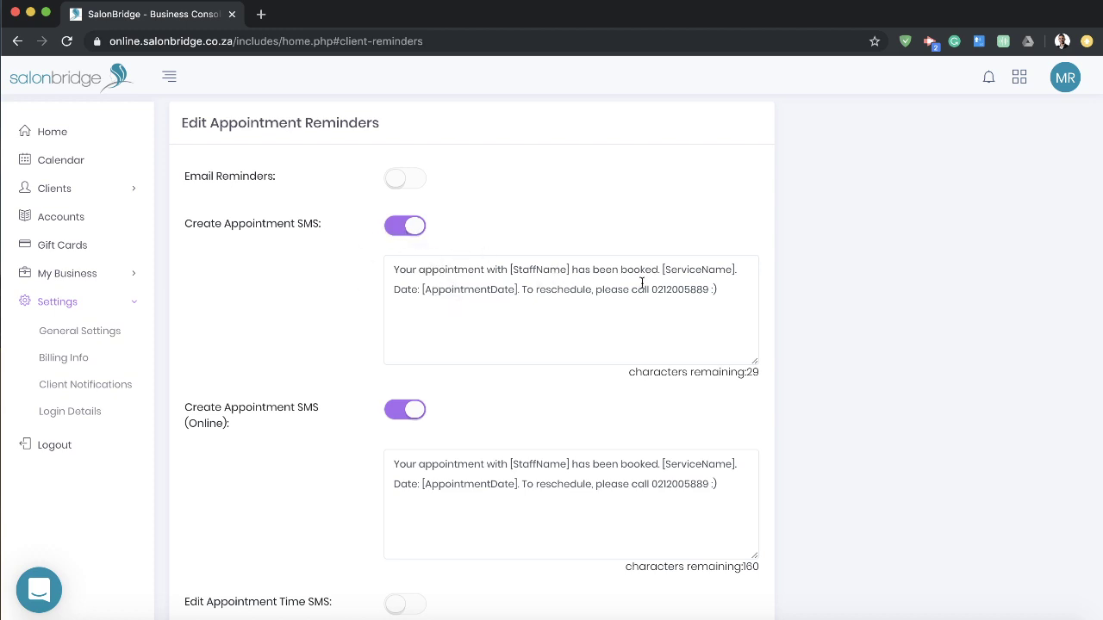
{"action": "left_click", "coordinate": [609, 289]}
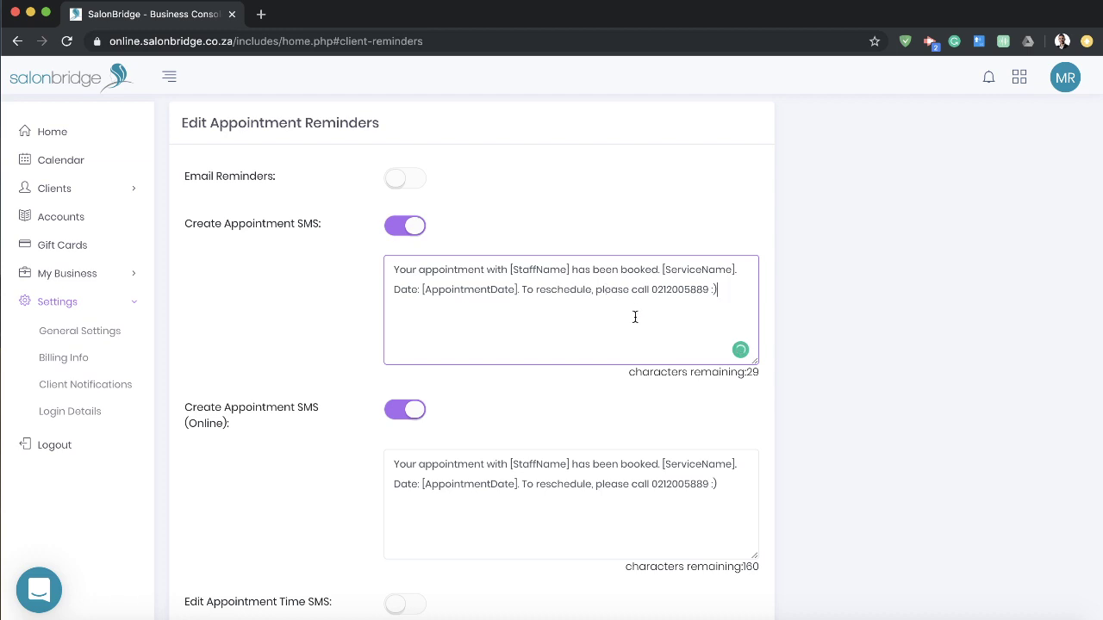
{"action": "double_click", "coordinate": [539, 270]}
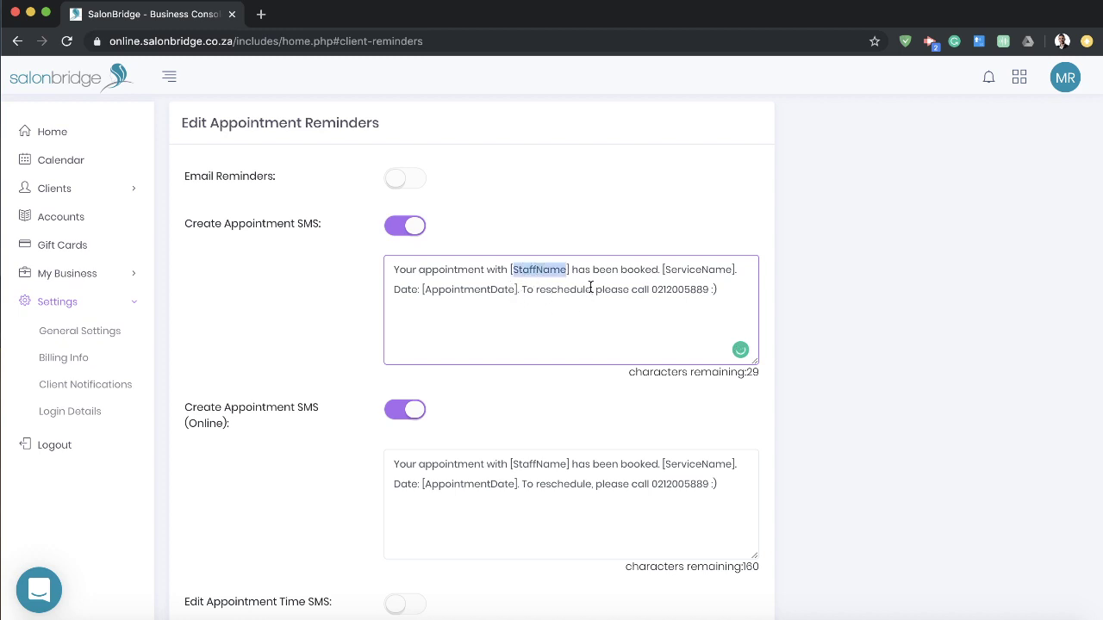
{"action": "double_click", "coordinate": [689, 270]}
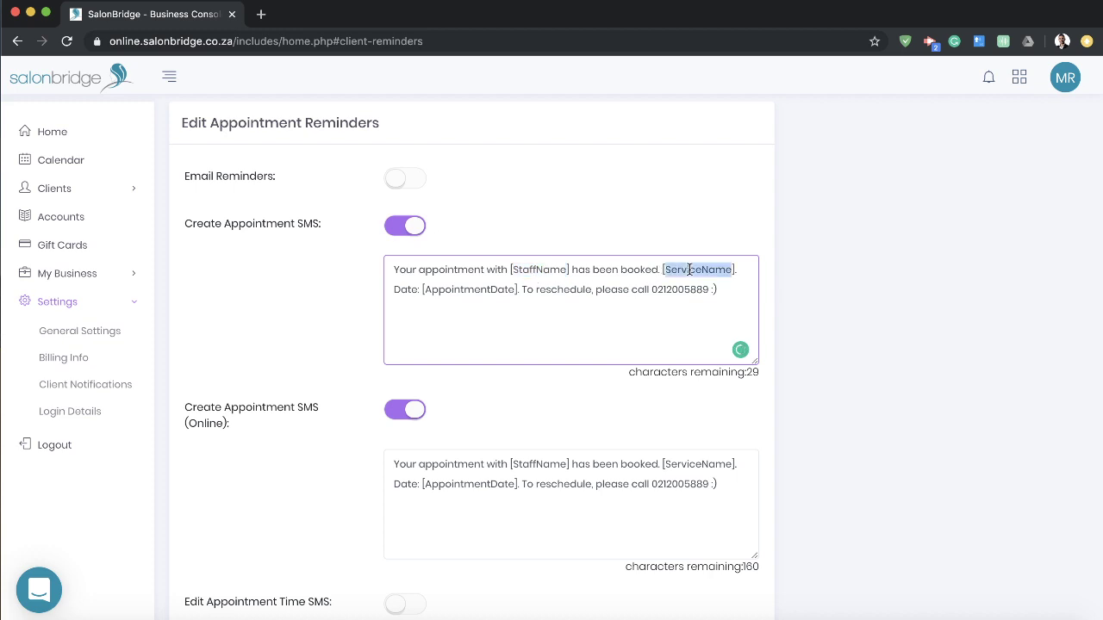
{"action": "double_click", "coordinate": [492, 289]}
{"action": "left_click", "coordinate": [521, 310]}
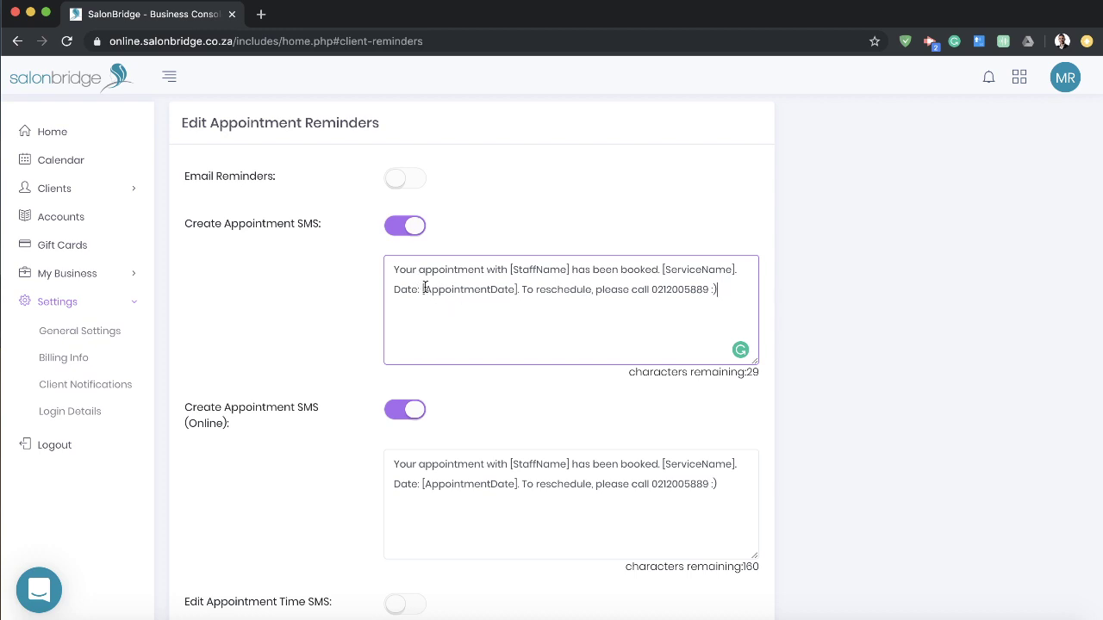
{"action": "left_click_drag", "start_coordinate": [420, 289], "coordinate": [519, 288]}
{"action": "left_click", "coordinate": [702, 291]}
{"action": "scroll", "coordinate": [554, 319], "scroll_direction": "down", "scroll_amount": 1}
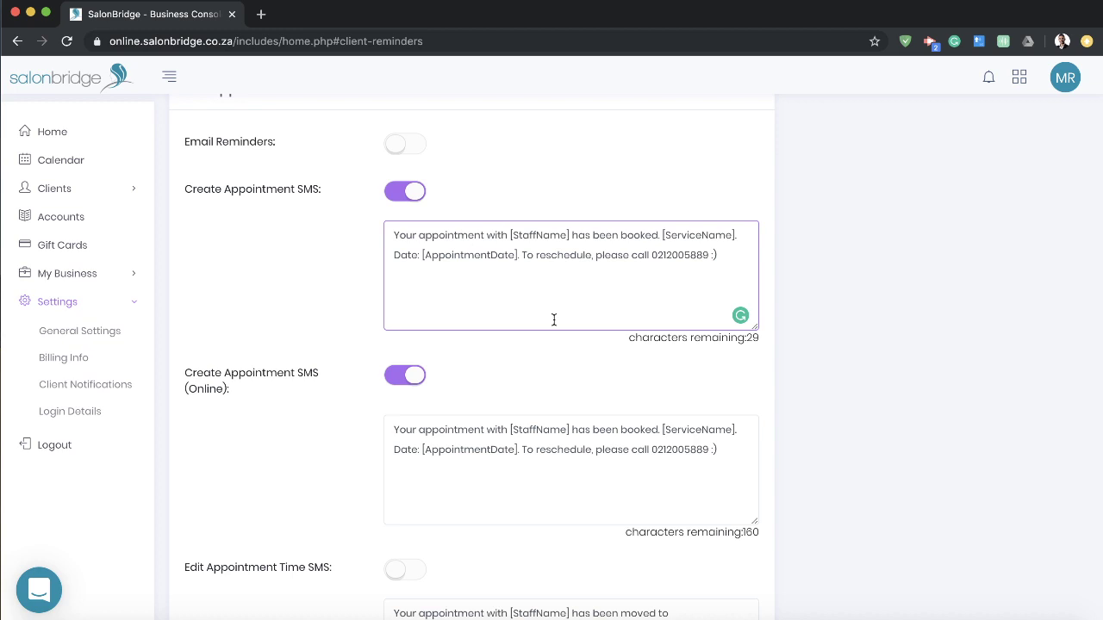
{"action": "scroll", "coordinate": [554, 319], "scroll_direction": "down", "scroll_amount": 10}
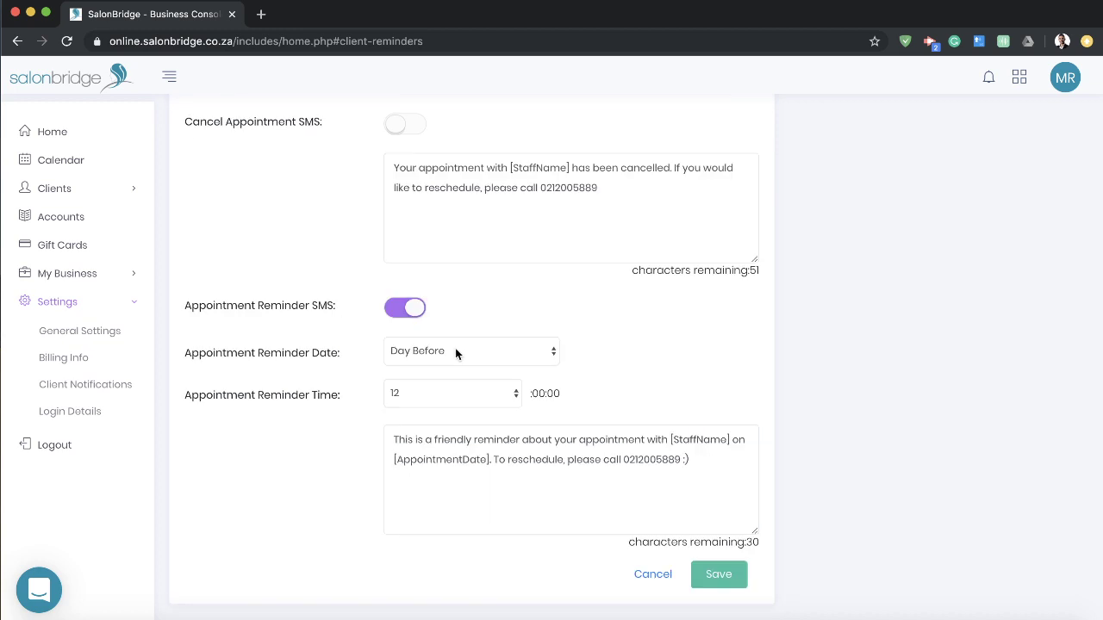
{"action": "left_click", "coordinate": [457, 353]}
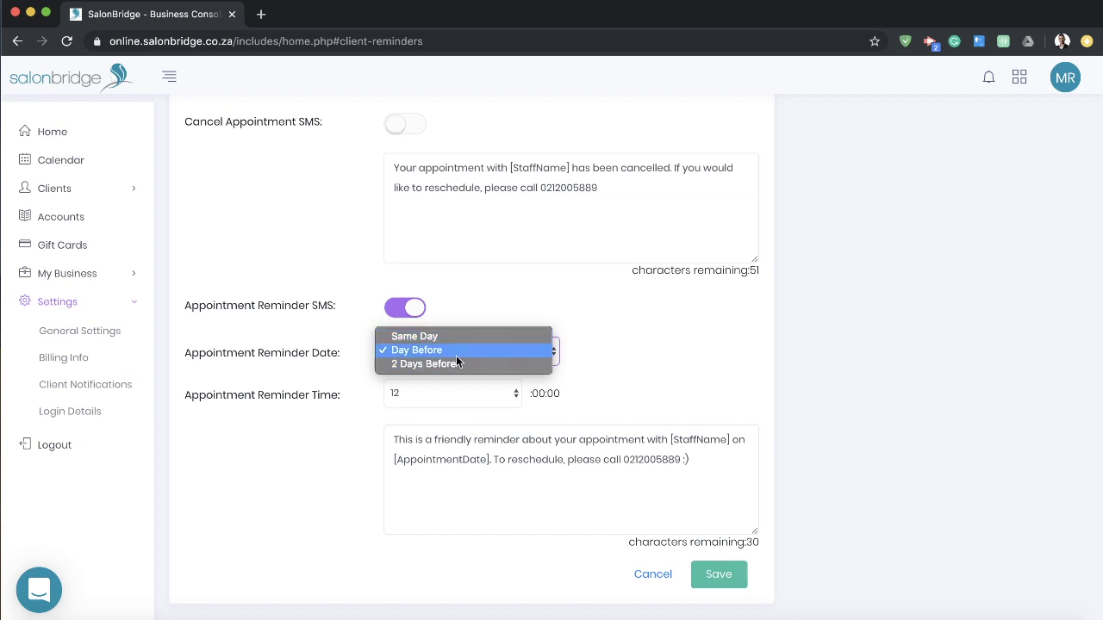
{"action": "left_click", "coordinate": [669, 331]}
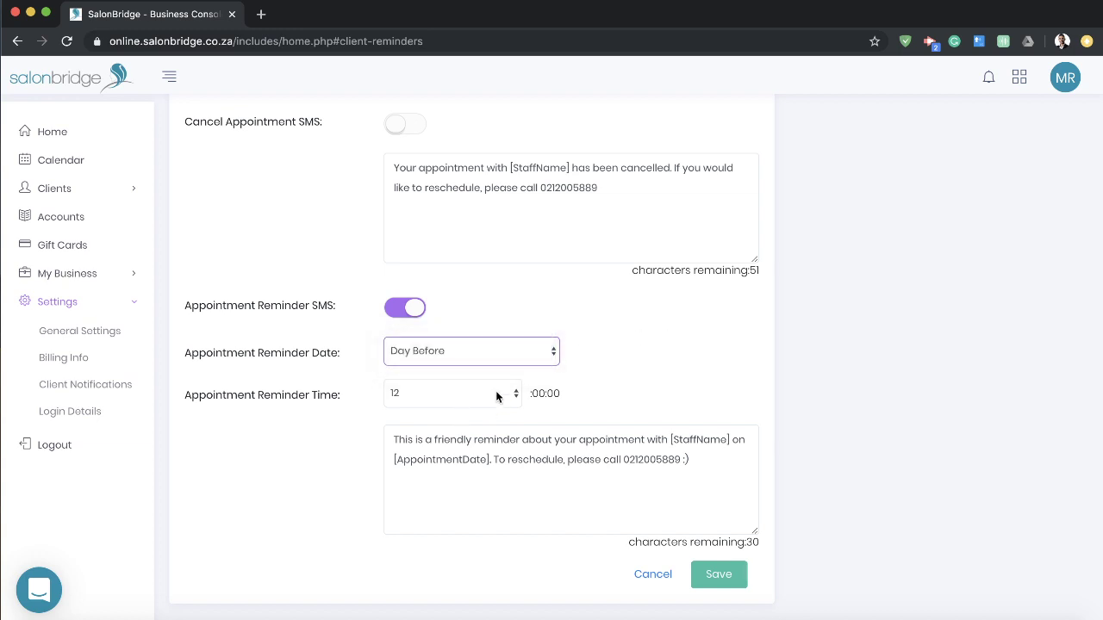
{"action": "left_click", "coordinate": [649, 576]}
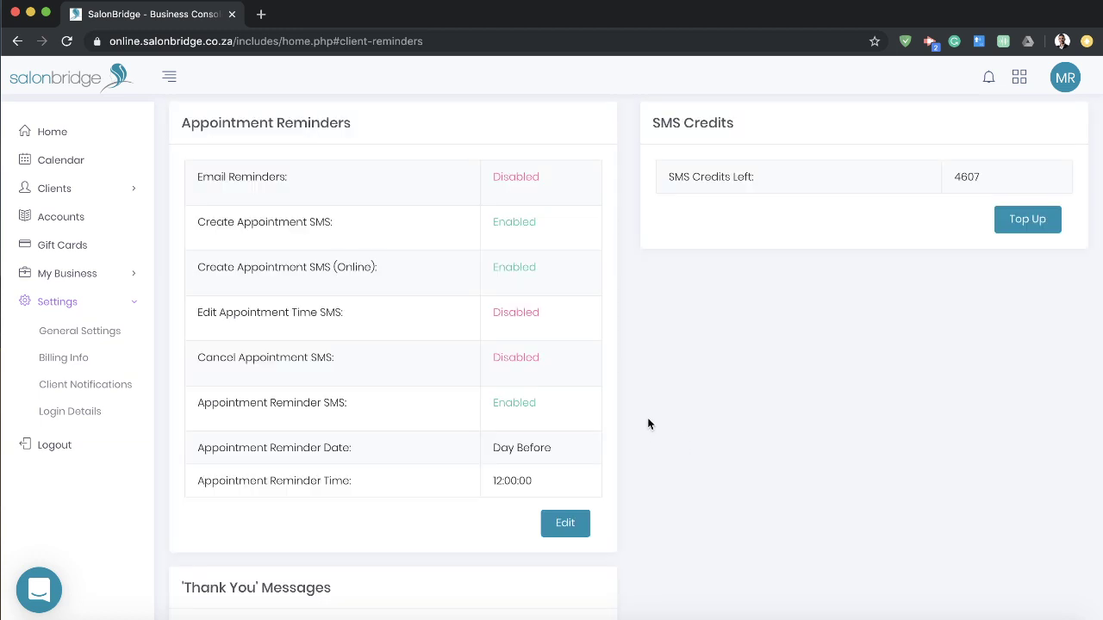
Step: Scroll down to Client Birthday Messages and open its edit form
{"action": "scroll", "coordinate": [648, 420], "scroll_direction": "down", "scroll_amount": 5}
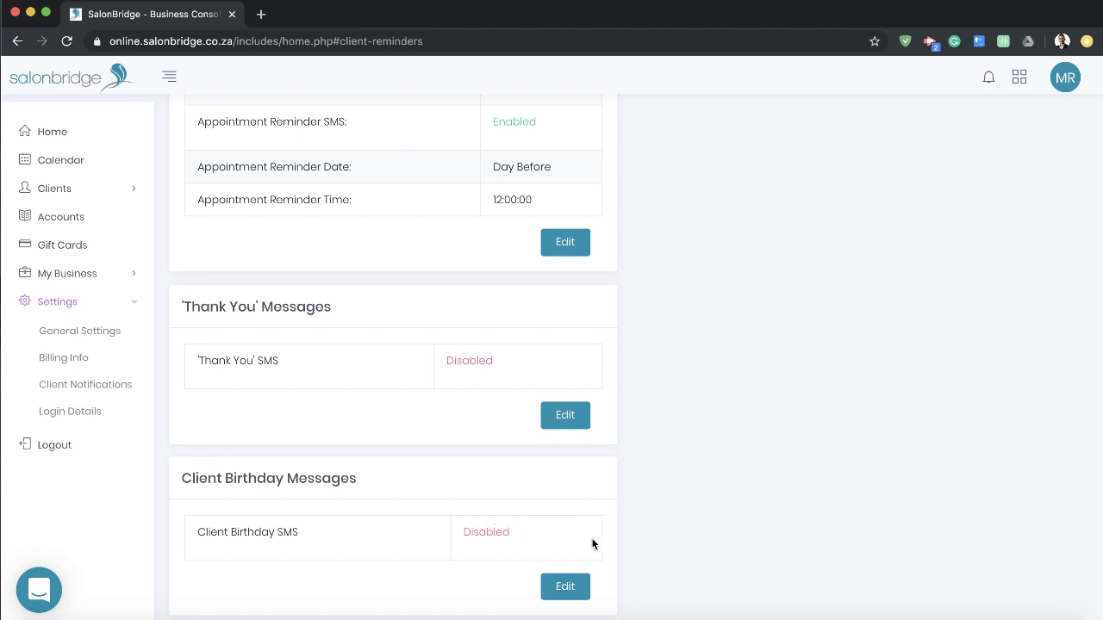
{"action": "left_click", "coordinate": [565, 587]}
Step: Turn on the automated birthday SMS and save the birthday message settings
{"action": "left_click", "coordinate": [606, 311]}
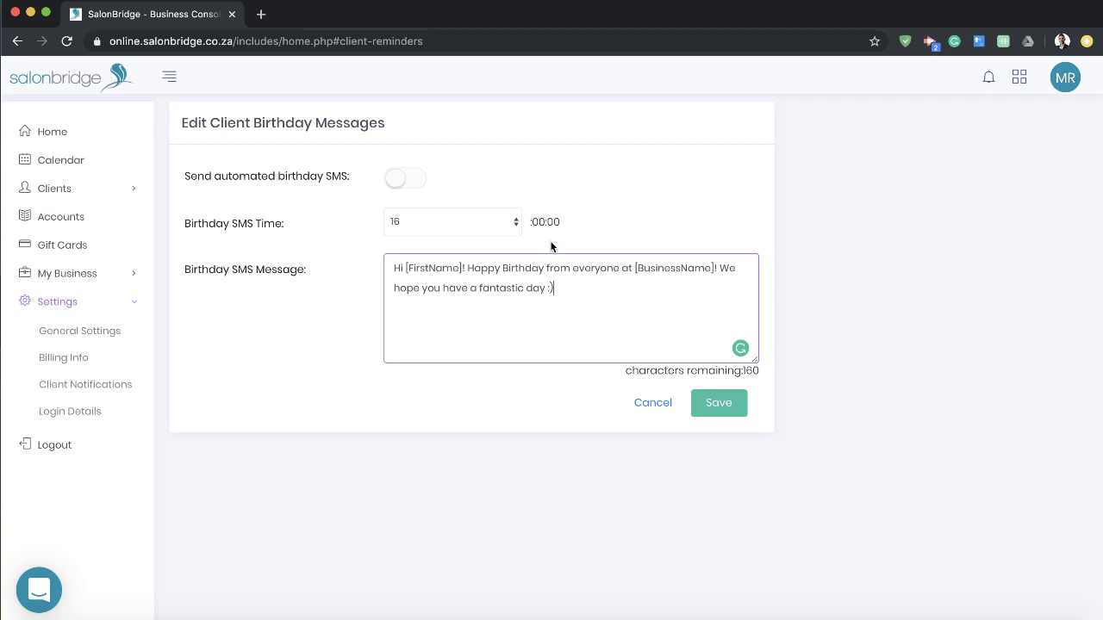
{"action": "left_click", "coordinate": [405, 177]}
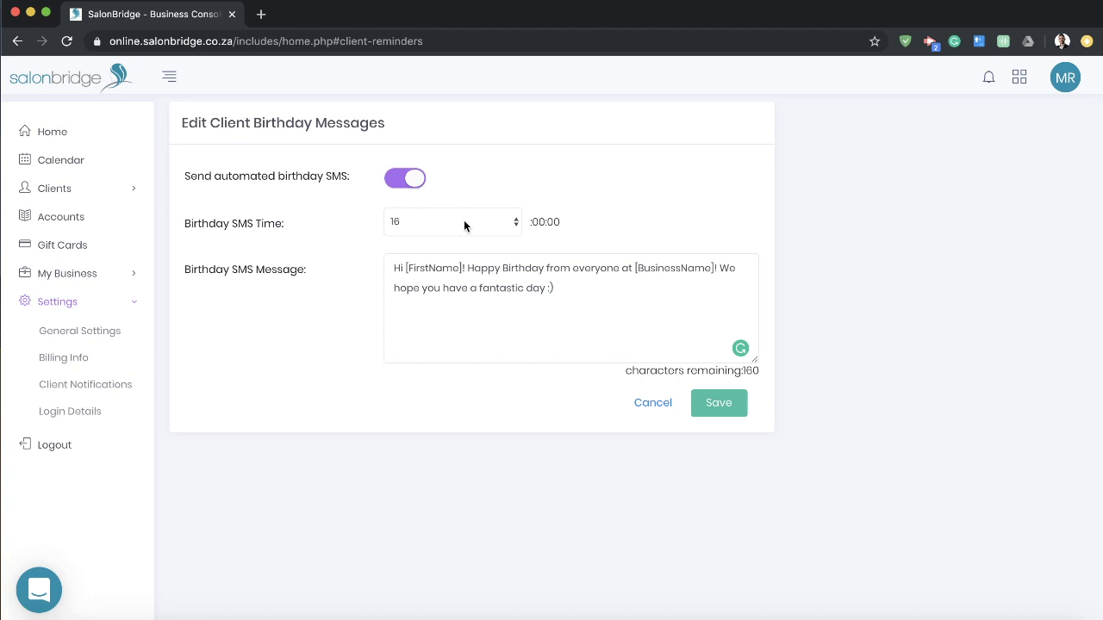
{"action": "left_click", "coordinate": [607, 297]}
{"action": "left_click", "coordinate": [711, 404]}
Step: Scroll through the notification settings and return to the appointment Calendar
{"action": "scroll", "coordinate": [715, 407], "scroll_direction": "down", "scroll_amount": 3}
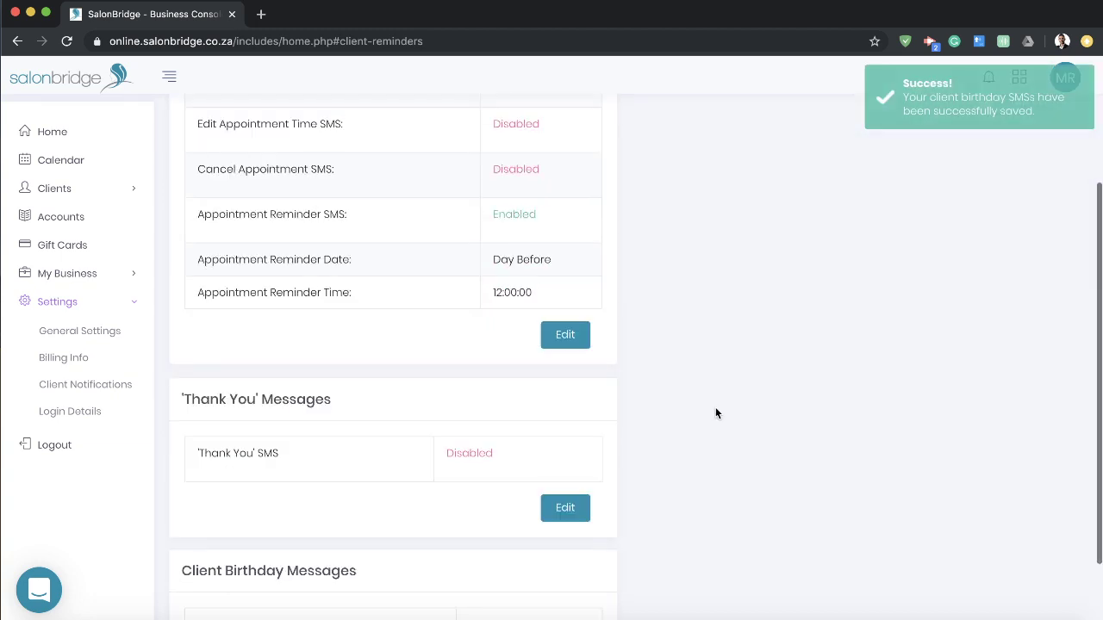
{"action": "scroll", "coordinate": [715, 414], "scroll_direction": "down", "scroll_amount": 2}
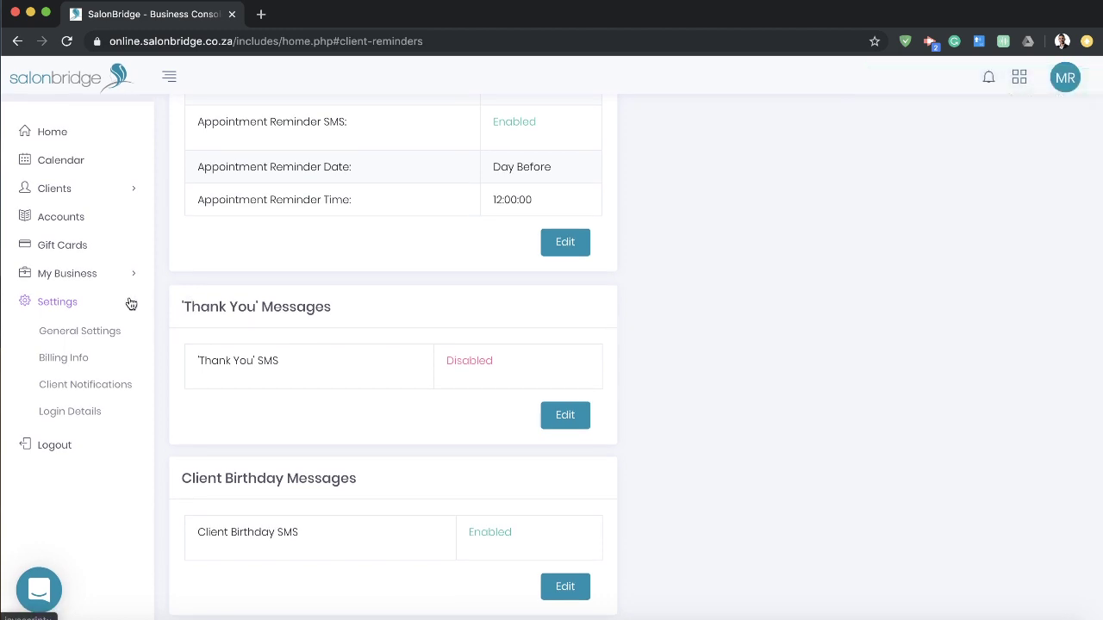
{"action": "scroll", "coordinate": [596, 341], "scroll_direction": "up", "scroll_amount": 3}
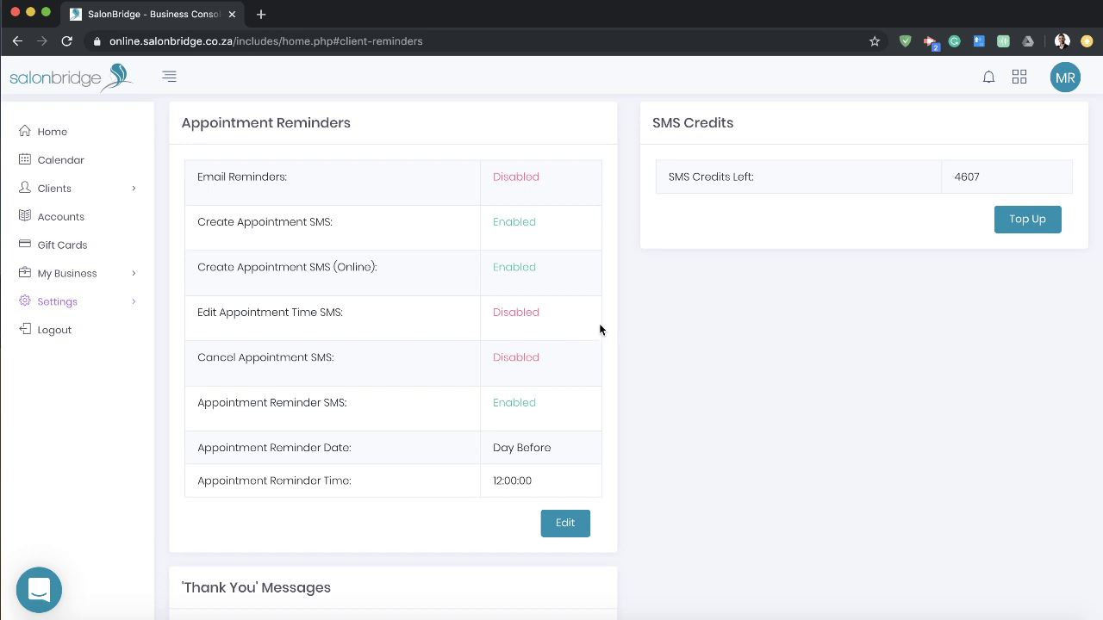
{"action": "scroll", "coordinate": [625, 319], "scroll_direction": "up", "scroll_amount": 1}
{"action": "left_click", "coordinate": [72, 163]}
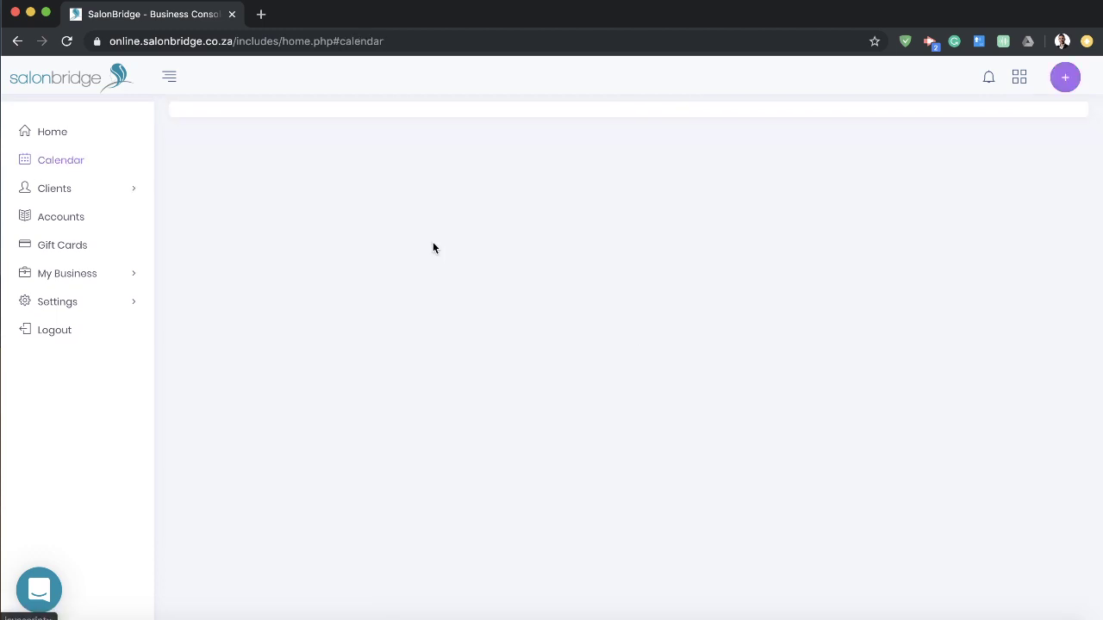
{"action": "scroll", "coordinate": [685, 330], "scroll_direction": "down", "scroll_amount": 5}
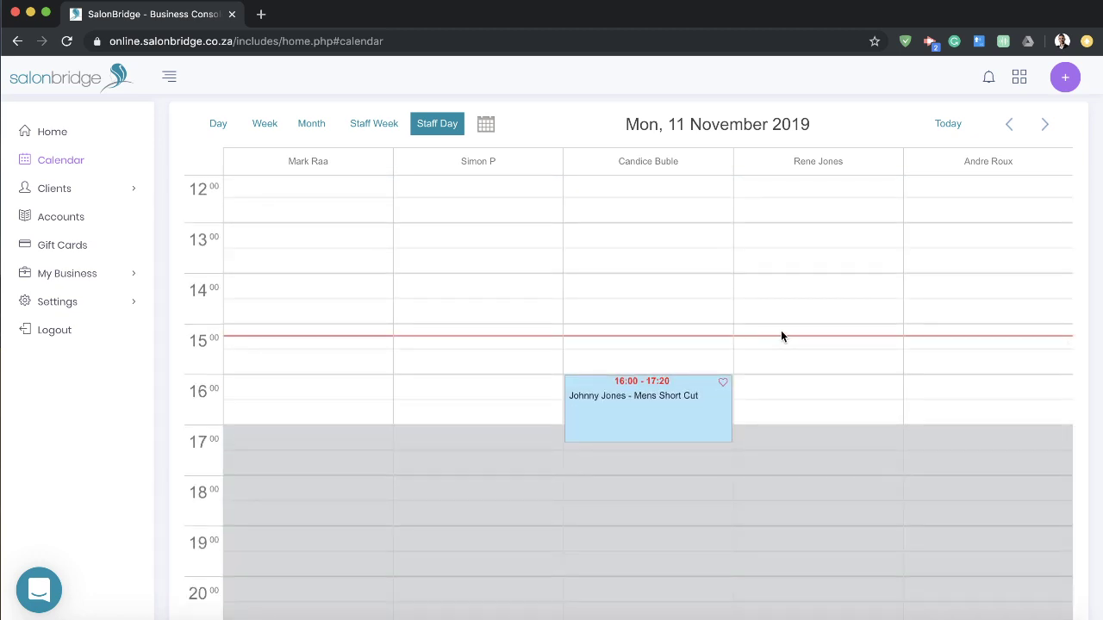
{"action": "mouse_move", "coordinate": [573, 402]}
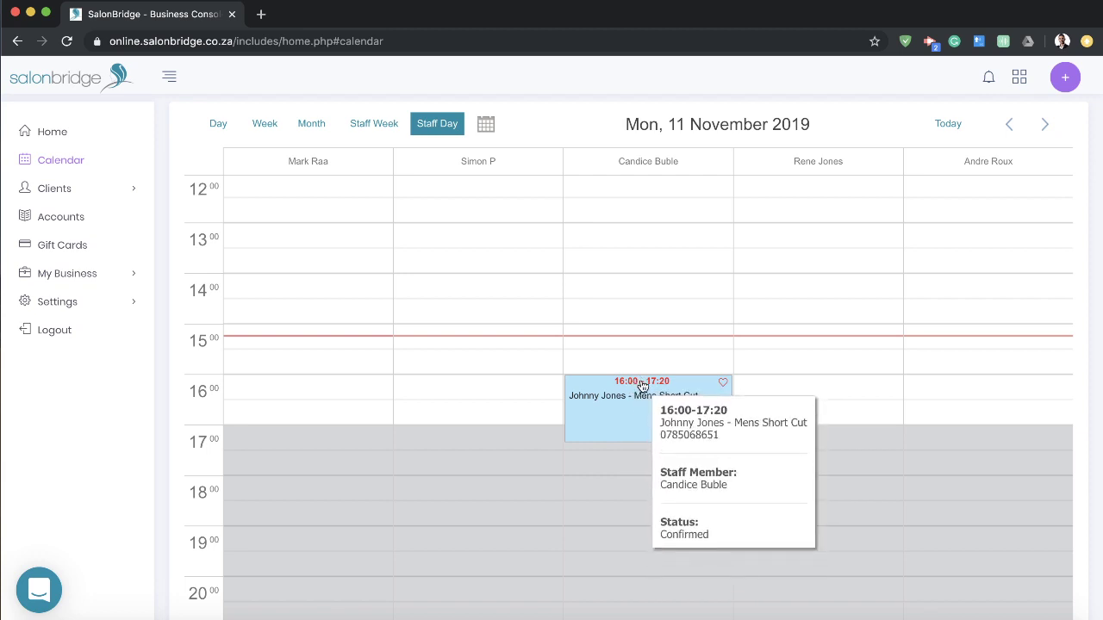
Step: Drag the Mens Short Cut booking earlier and confirm the move to 15:30–16:50
{"action": "mouse_move", "coordinate": [642, 386]}
{"action": "left_mouse_down"}
{"action": "mouse_move", "coordinate": [640, 466]}
{"action": "mouse_move", "coordinate": [638, 349]}
{"action": "mouse_move", "coordinate": [625, 377]}
{"action": "mouse_move", "coordinate": [497, 382]}
{"action": "mouse_move", "coordinate": [635, 369]}
{"action": "mouse_move", "coordinate": [652, 392]}
{"action": "left_mouse_up"}
{"action": "left_click_drag", "start_coordinate": [661, 424], "coordinate": [650, 358]}
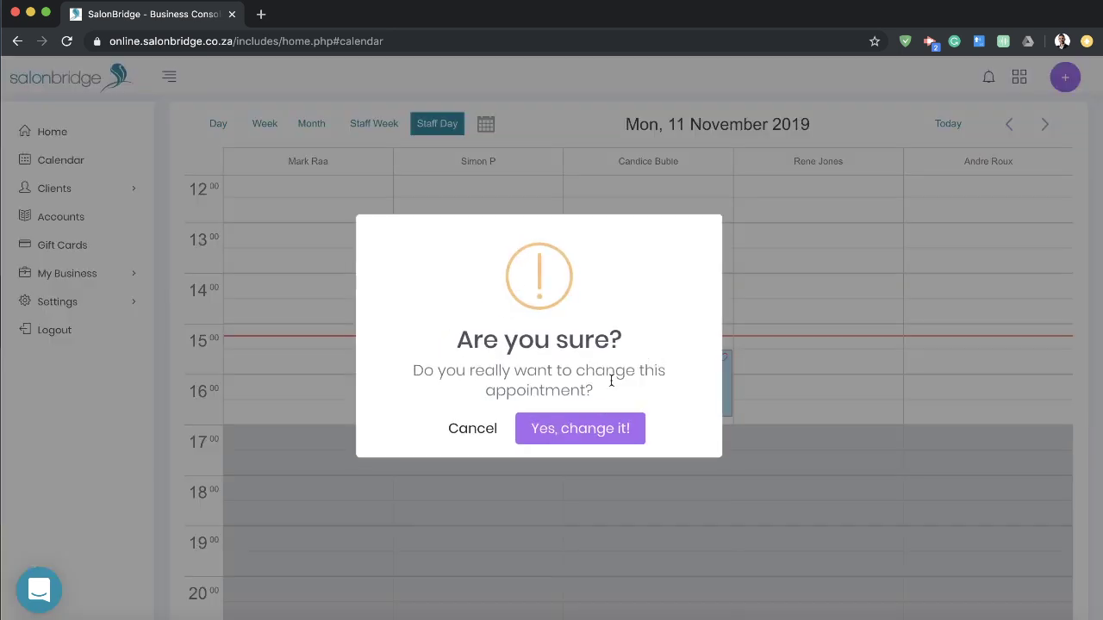
{"action": "left_click", "coordinate": [586, 432]}
{"action": "left_click", "coordinate": [585, 433]}
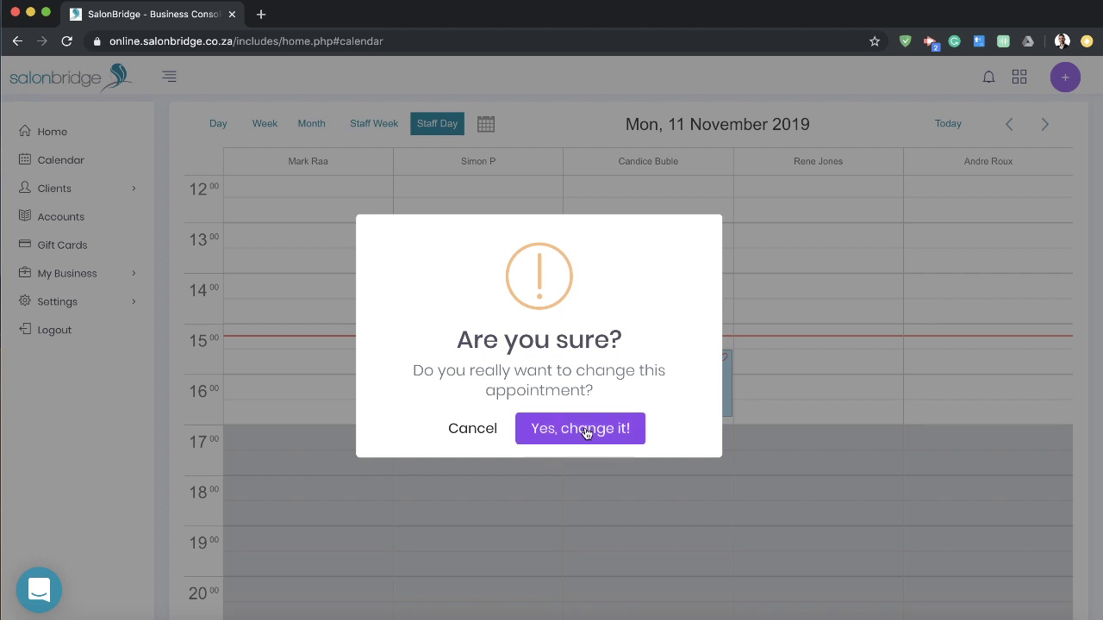
{"action": "mouse_move", "coordinate": [628, 401]}
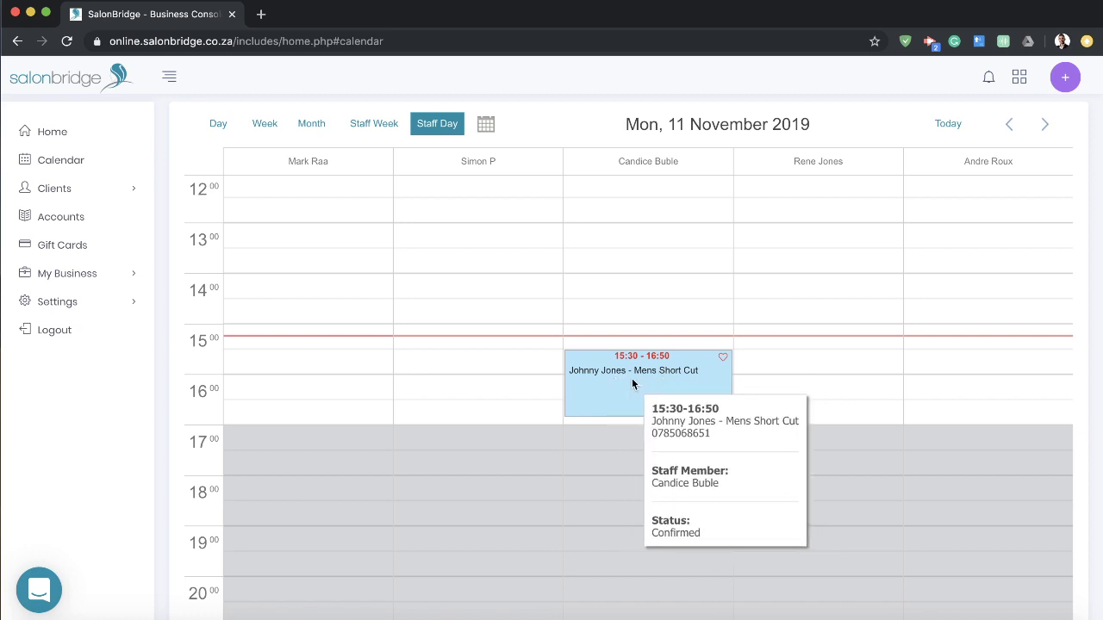
{"action": "right_click", "coordinate": [632, 383]}
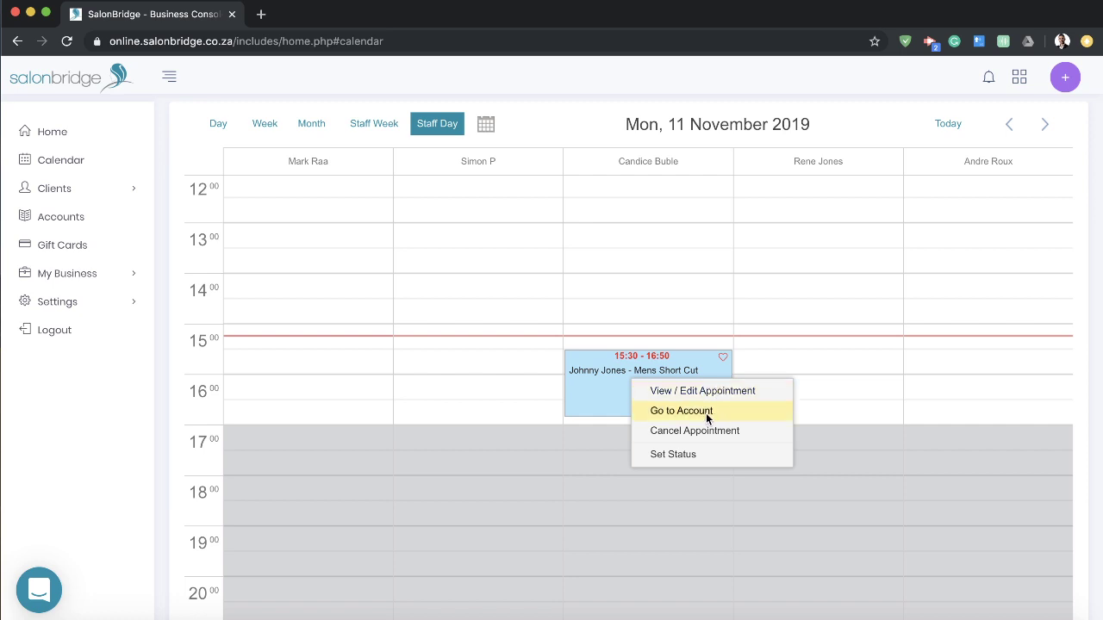
{"action": "mouse_move", "coordinate": [693, 458]}
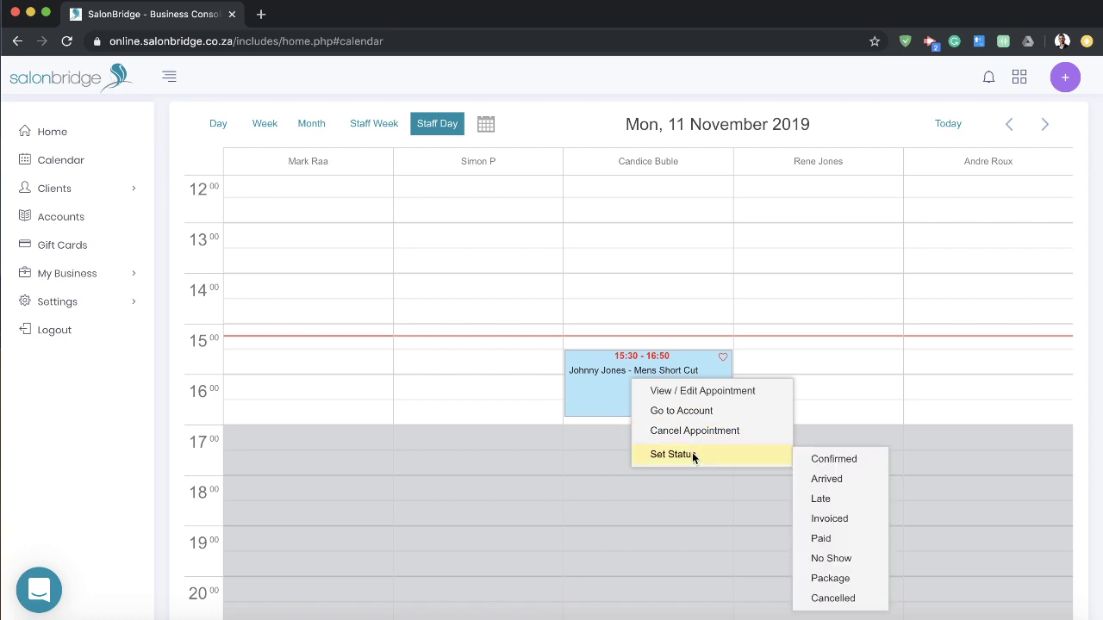
{"action": "left_click", "coordinate": [131, 397]}
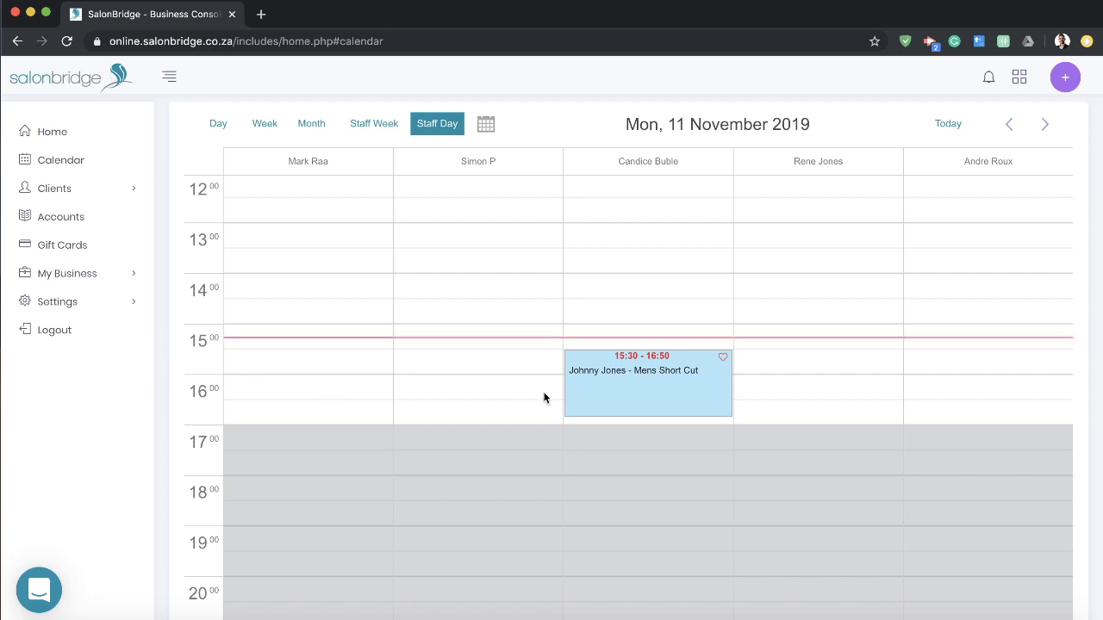
{"action": "mouse_move", "coordinate": [632, 387]}
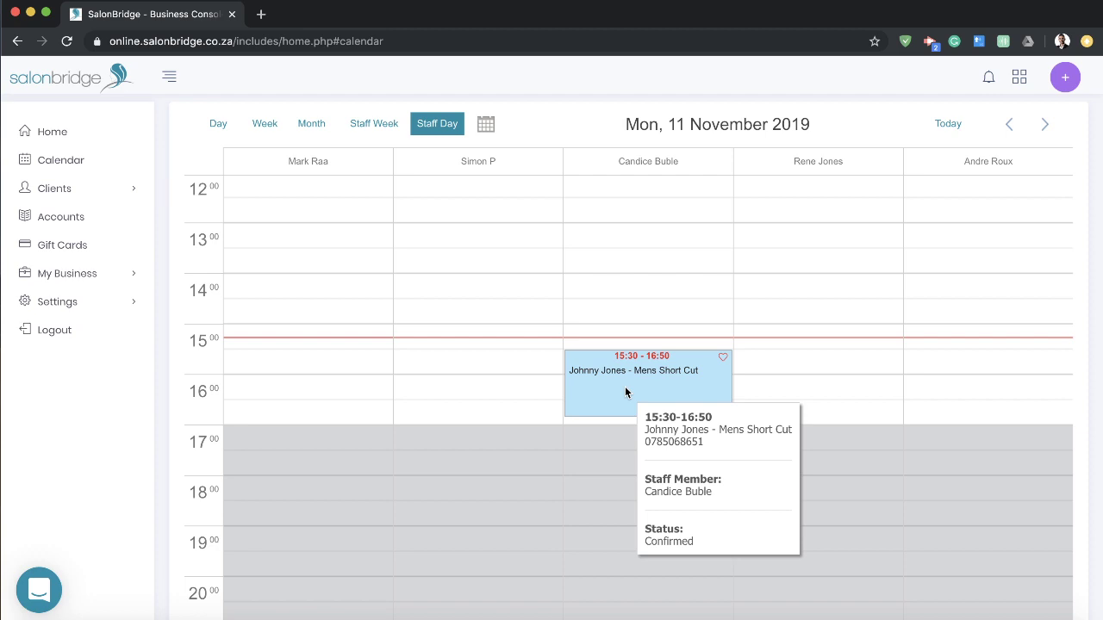
Step: Open the Mens Short Cut booking's details, toggle its client and appointment notes, and view the R150.00 total
{"action": "left_click", "coordinate": [625, 387]}
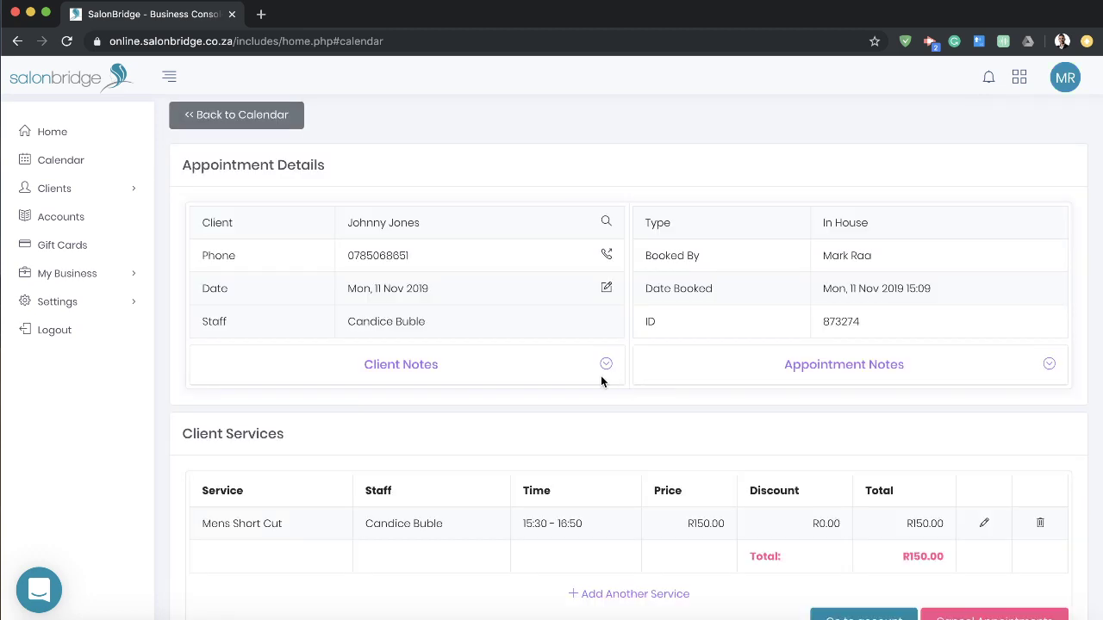
{"action": "left_click", "coordinate": [572, 362]}
{"action": "left_click", "coordinate": [572, 362]}
{"action": "left_click", "coordinate": [778, 365]}
{"action": "left_click", "coordinate": [784, 365]}
{"action": "scroll", "coordinate": [742, 328], "scroll_direction": "down", "scroll_amount": 1}
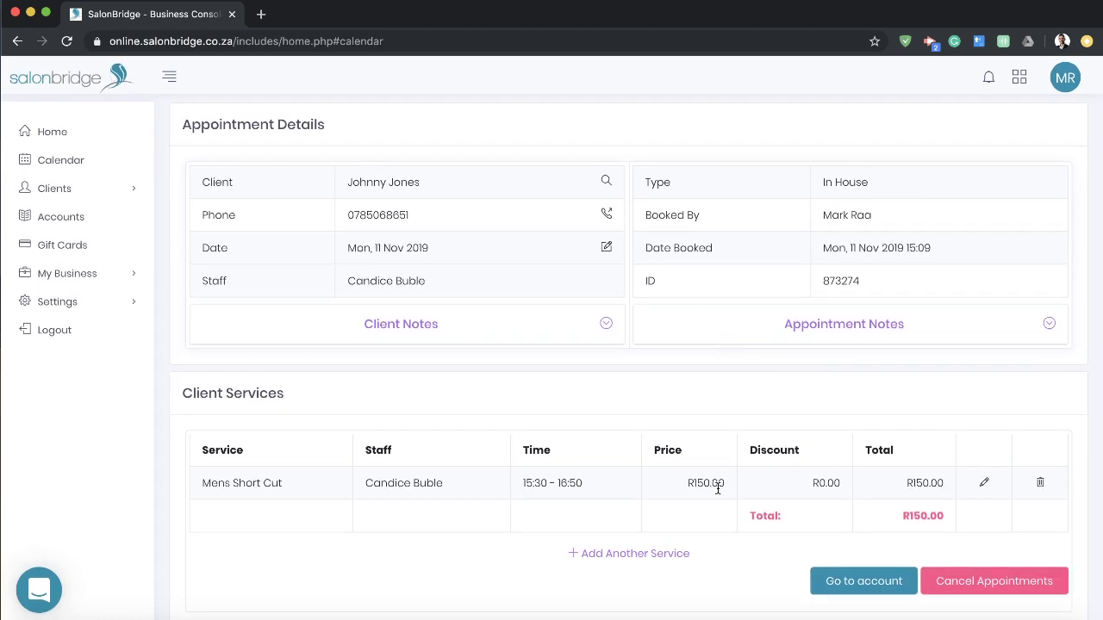
Step: Open the account invoice for the Mens Short Cut booking, leaving the service unchanged
{"action": "left_click", "coordinate": [983, 484]}
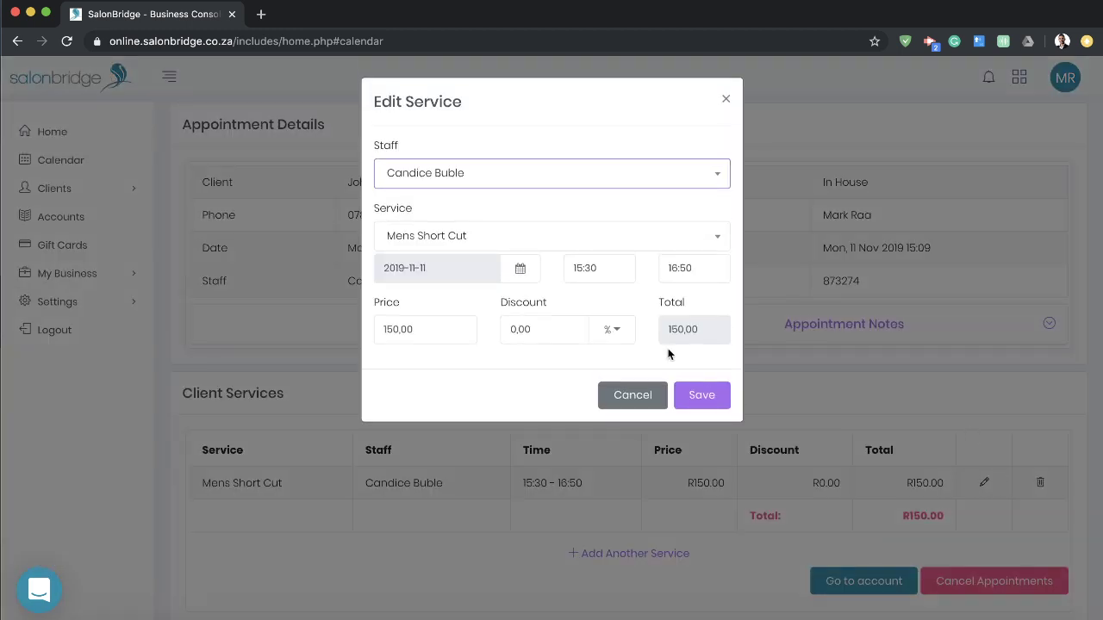
{"action": "left_click", "coordinate": [645, 396]}
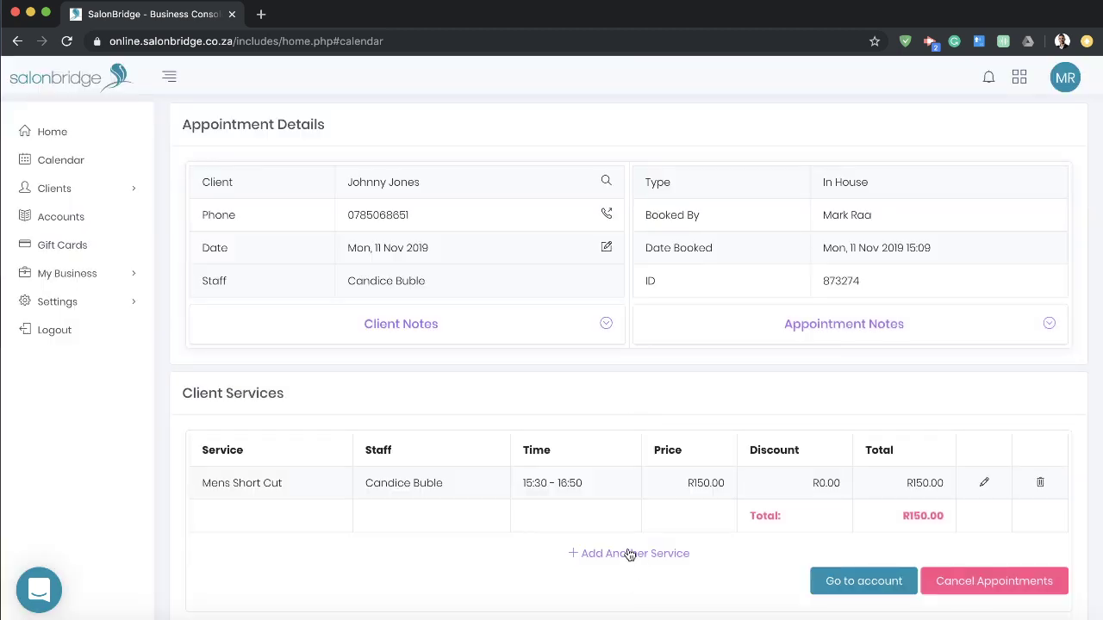
{"action": "left_click", "coordinate": [860, 584]}
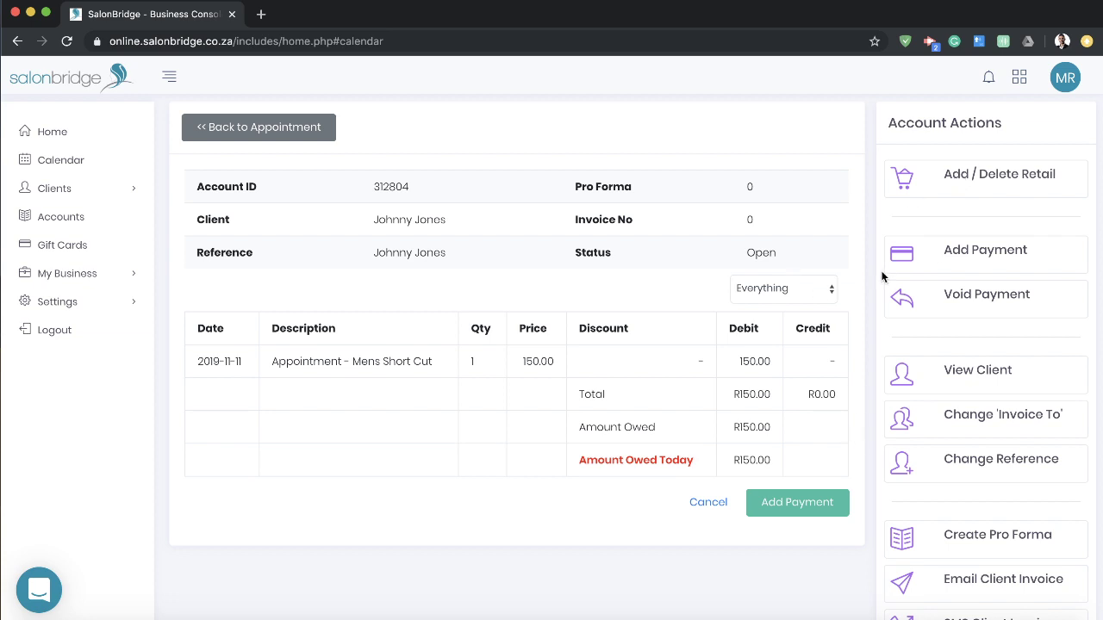
Step: Send the client the invoice for the open R150.00 account from Account Actions
{"action": "scroll", "coordinate": [901, 367], "scroll_direction": "down", "scroll_amount": 3}
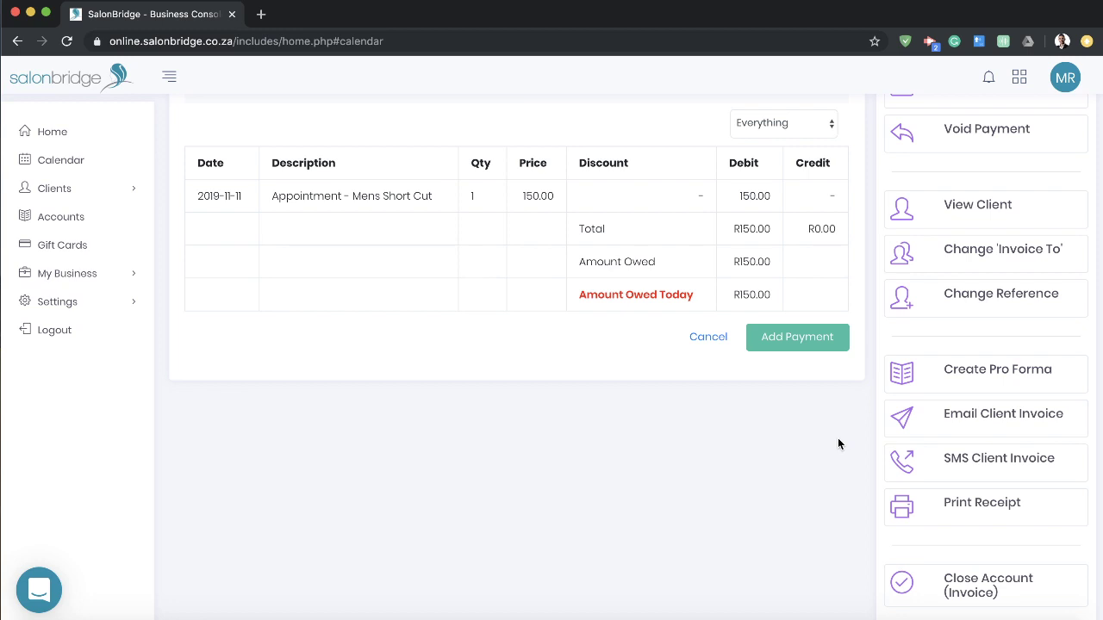
{"action": "scroll", "coordinate": [868, 473], "scroll_direction": "up", "scroll_amount": 3}
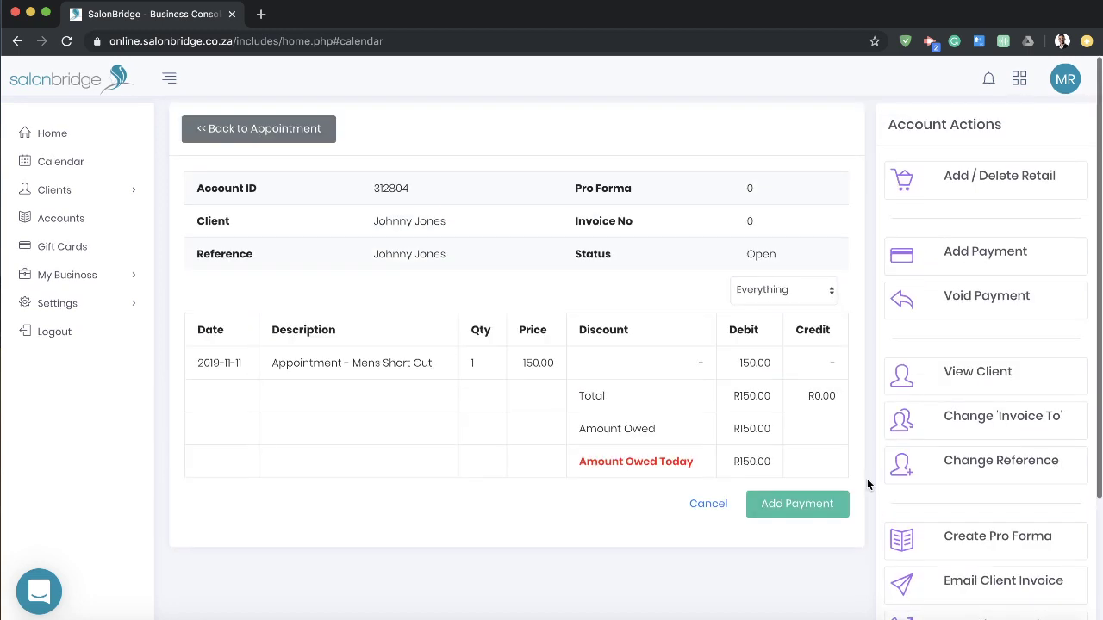
{"action": "scroll", "coordinate": [866, 478], "scroll_direction": "down", "scroll_amount": 3}
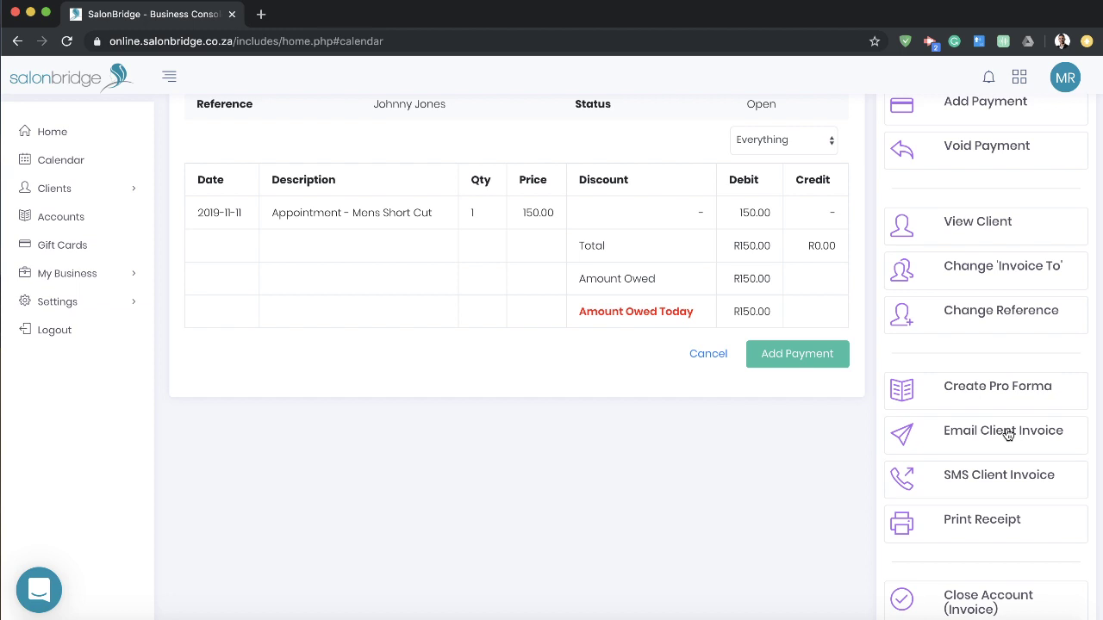
{"action": "left_click", "coordinate": [1007, 435]}
{"action": "left_click", "coordinate": [668, 417]}
{"action": "scroll", "coordinate": [680, 424], "scroll_direction": "up", "scroll_amount": 3}
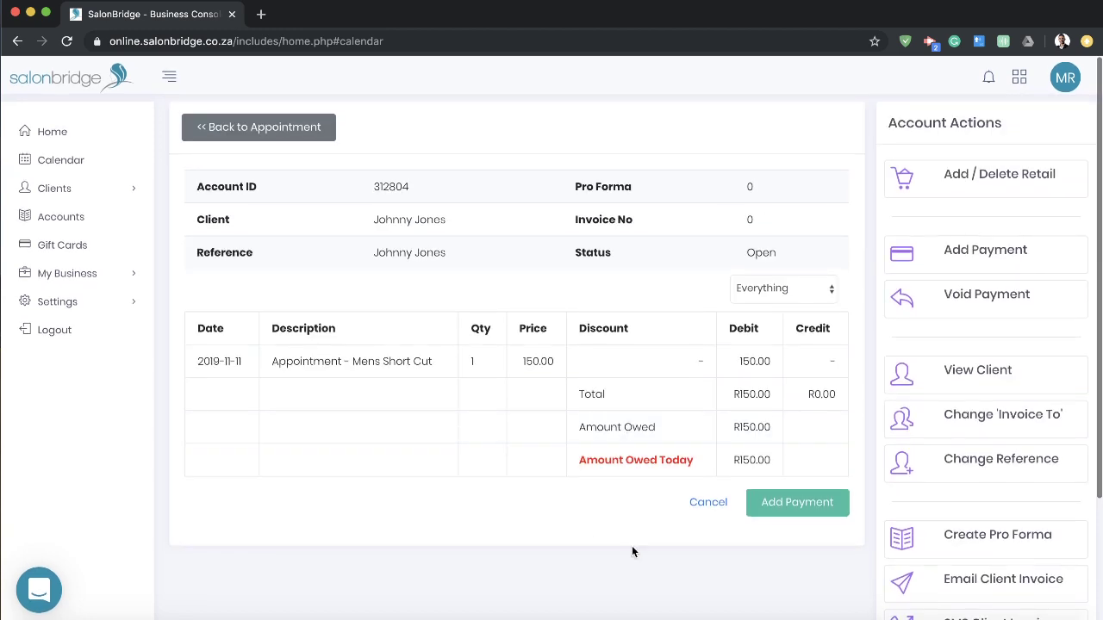
Step: Add a R150.00 Cash payment with no tip, settling the balance and closing the account
{"action": "left_click", "coordinate": [800, 507]}
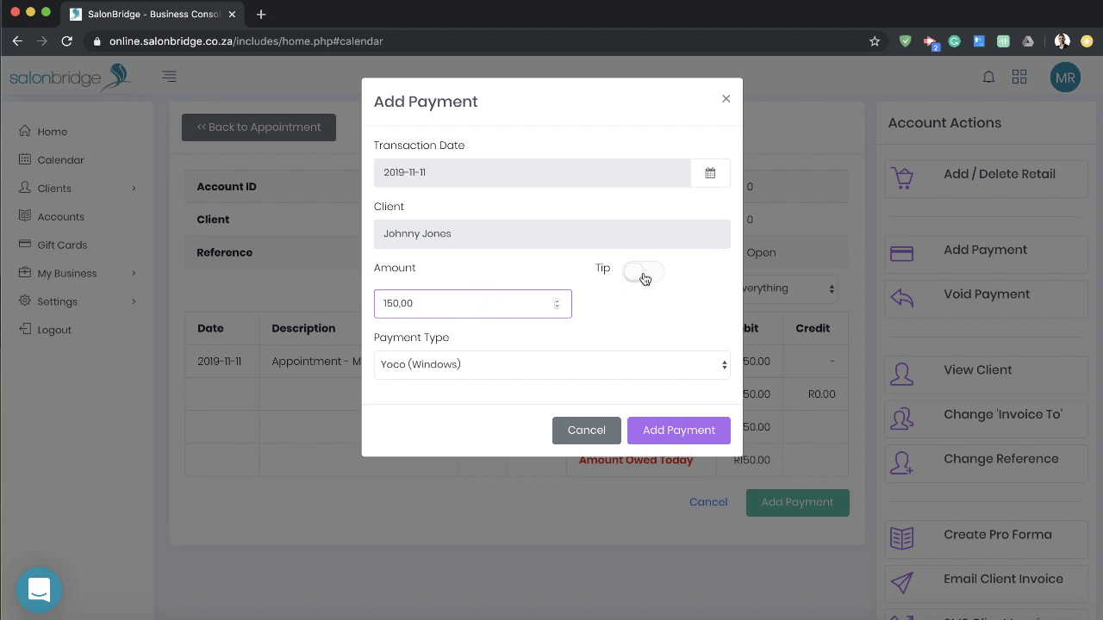
{"action": "left_click", "coordinate": [644, 276]}
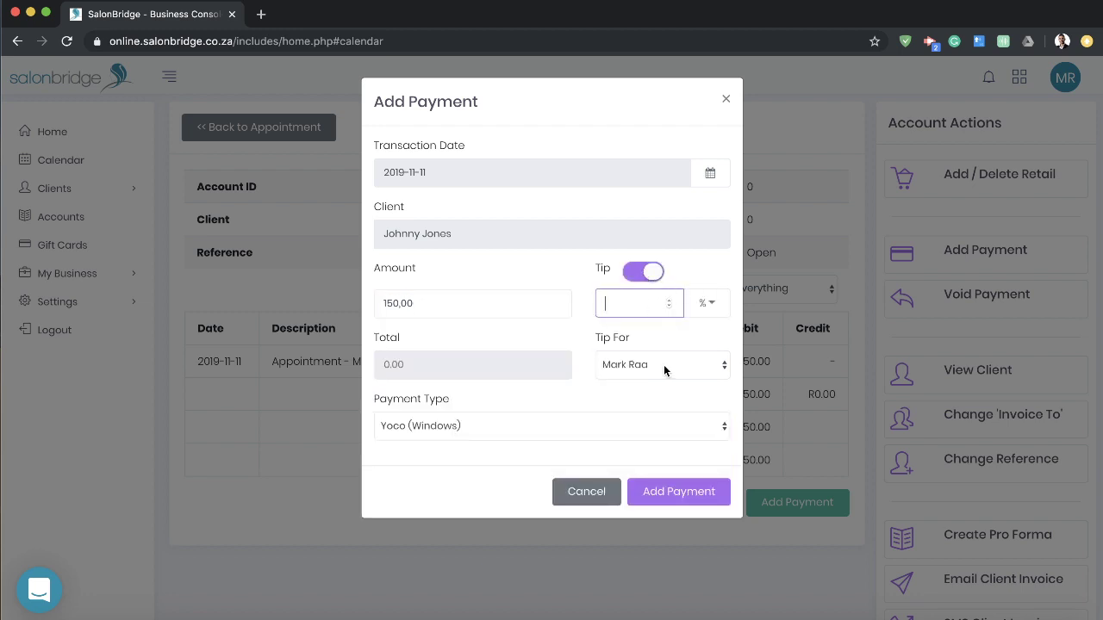
{"action": "left_click", "coordinate": [640, 274]}
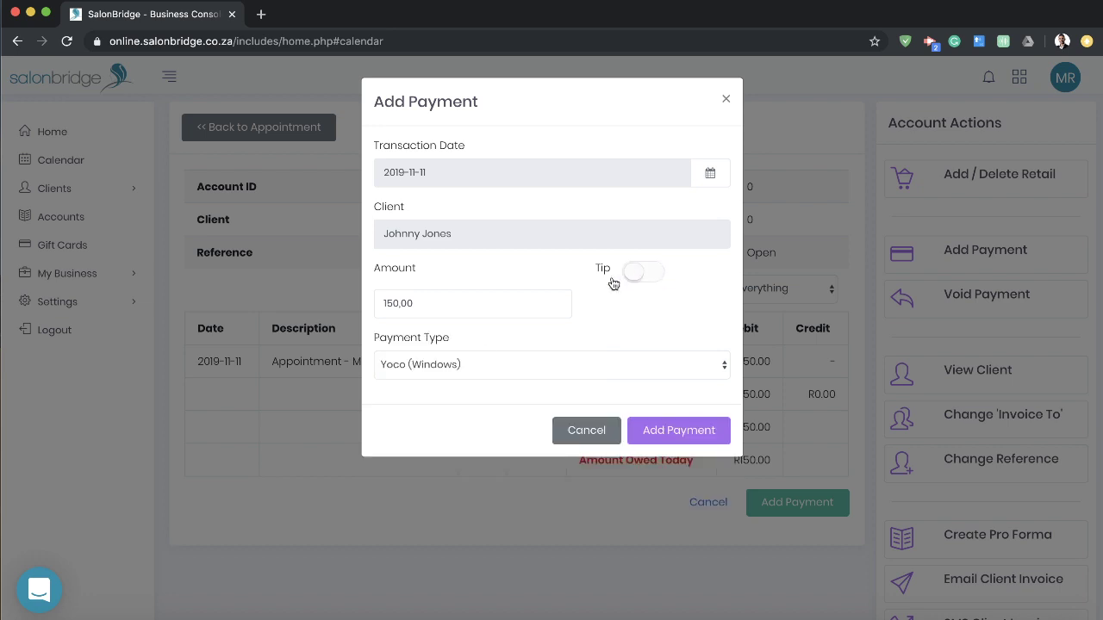
{"action": "left_click", "coordinate": [506, 365]}
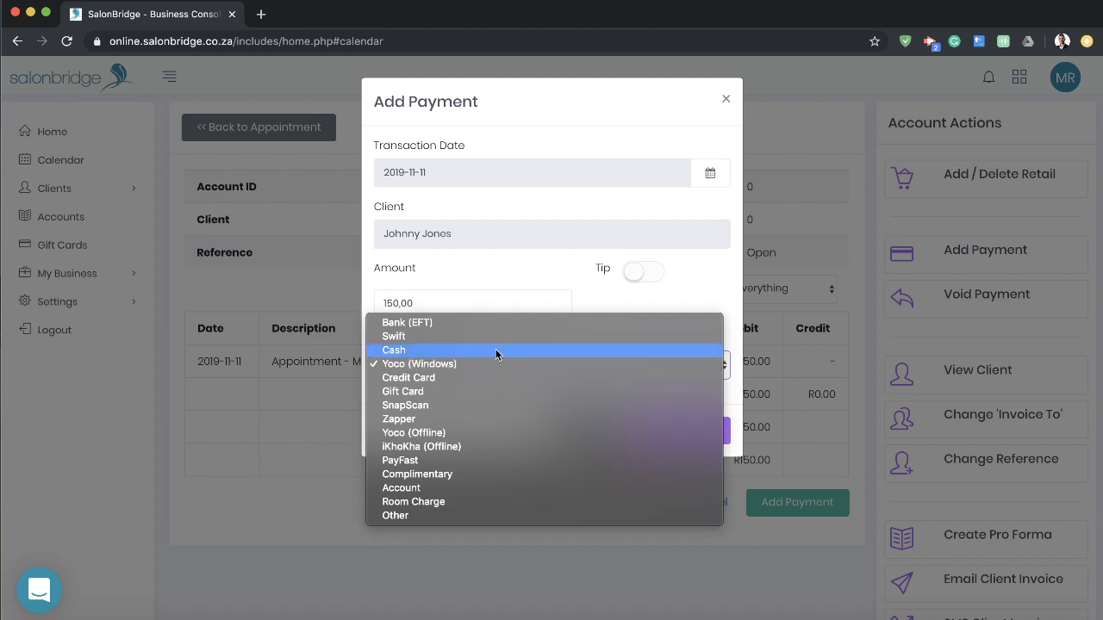
{"action": "left_click", "coordinate": [499, 349]}
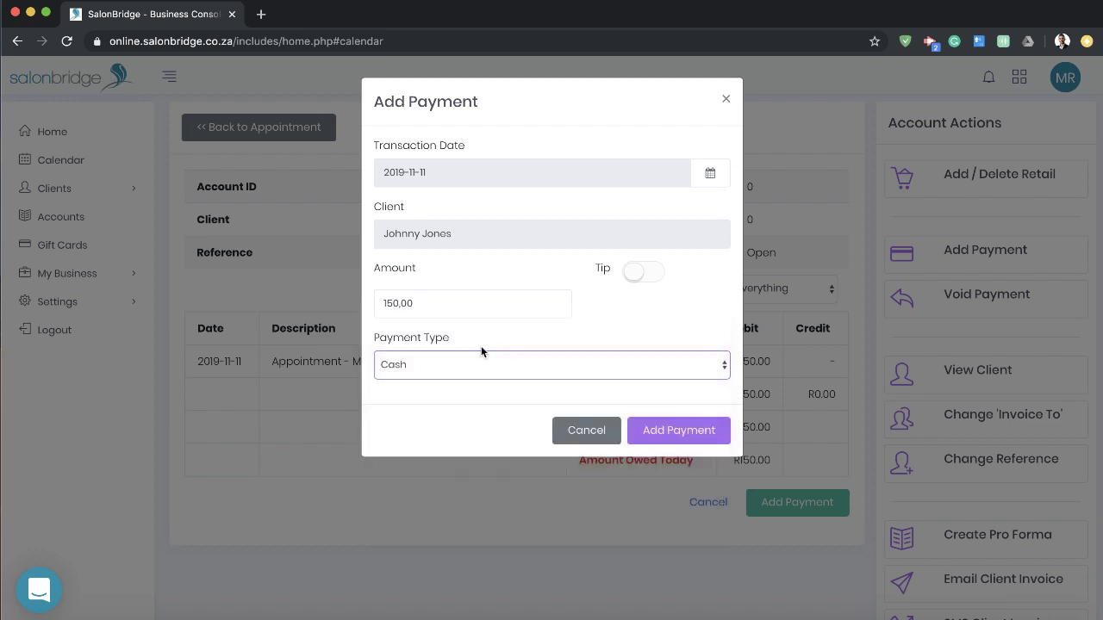
{"action": "left_click", "coordinate": [693, 438]}
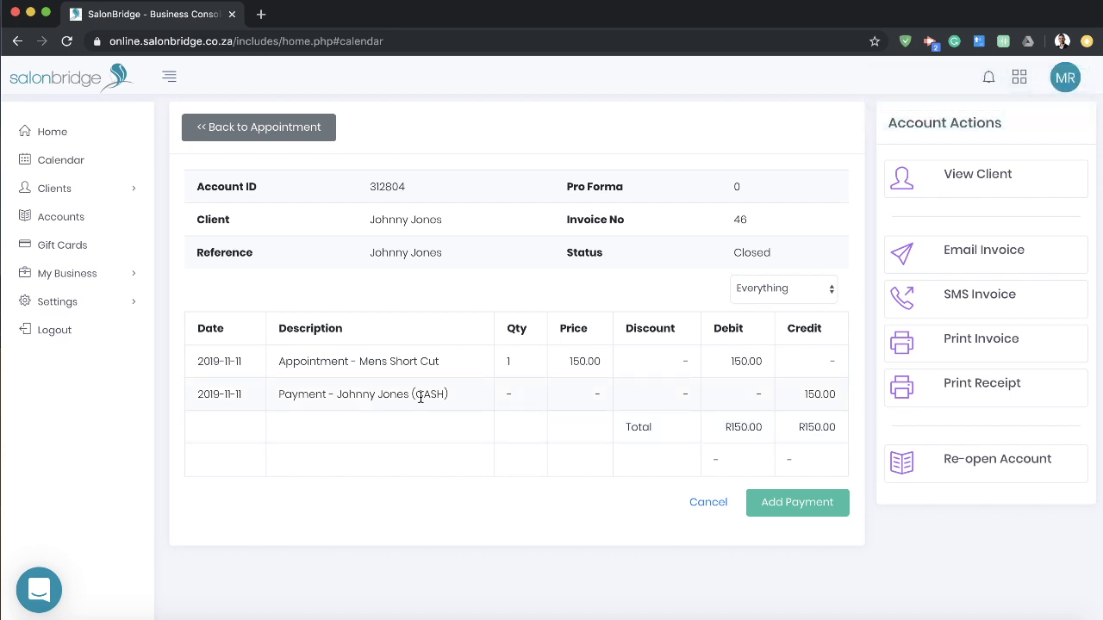
Step: Return from the Closed account to the Mon, 11 November 2019 day calendar
{"action": "double_click", "coordinate": [746, 252]}
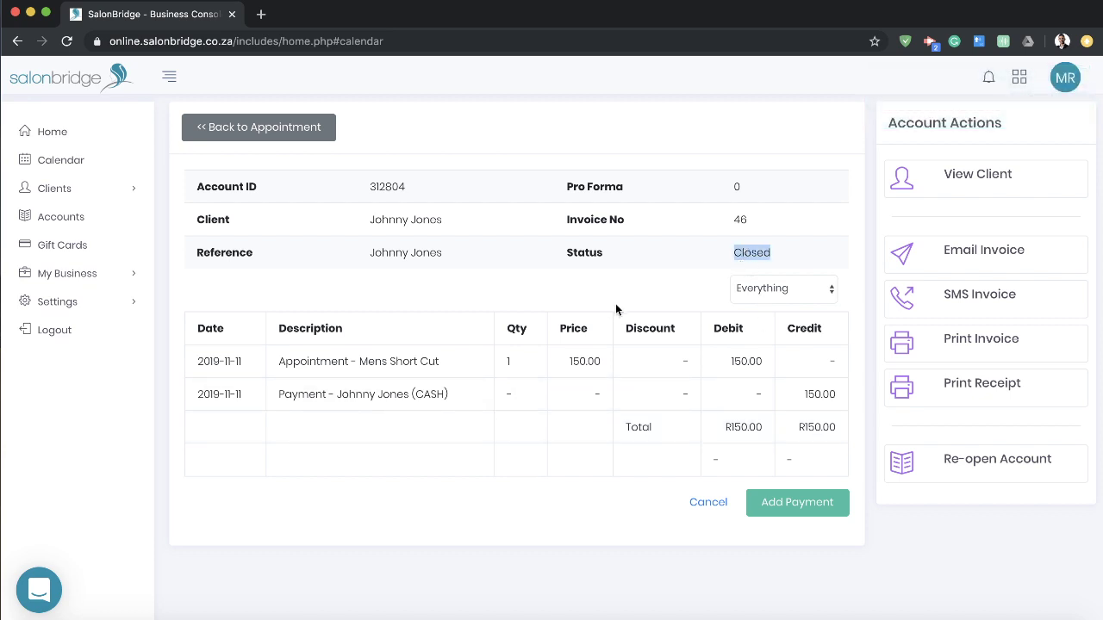
{"action": "left_click", "coordinate": [618, 301]}
{"action": "left_click", "coordinate": [65, 163]}
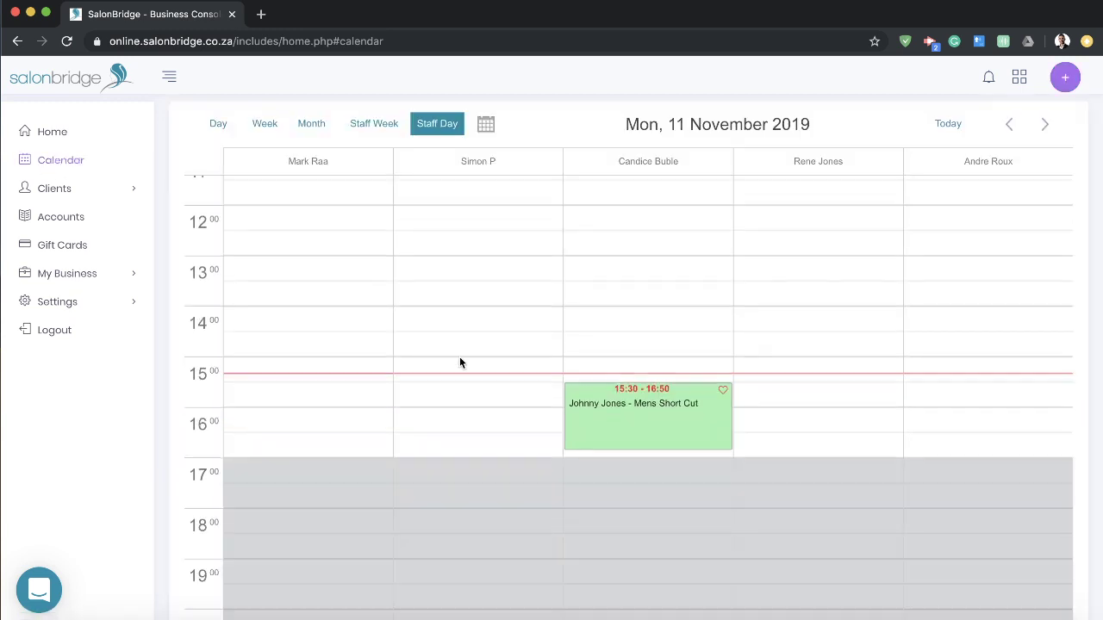
Step: Expand My Business in the sidebar so the Staff and Reports pages are visible
{"action": "mouse_move", "coordinate": [665, 406]}
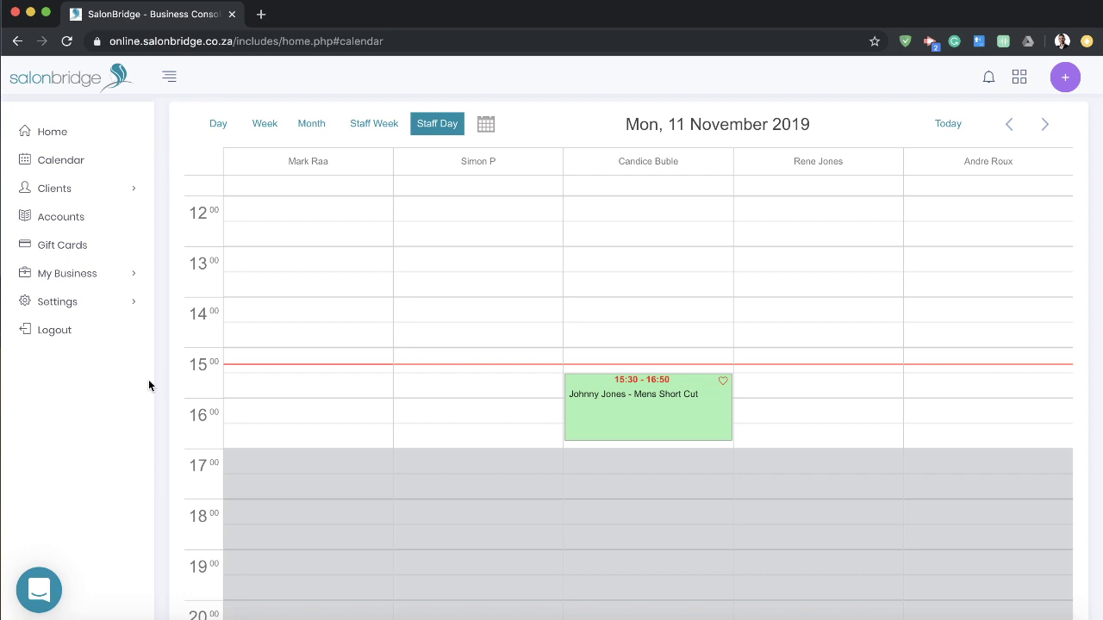
{"action": "left_click", "coordinate": [105, 275]}
{"action": "scroll", "coordinate": [120, 275], "scroll_direction": "down", "scroll_amount": 2}
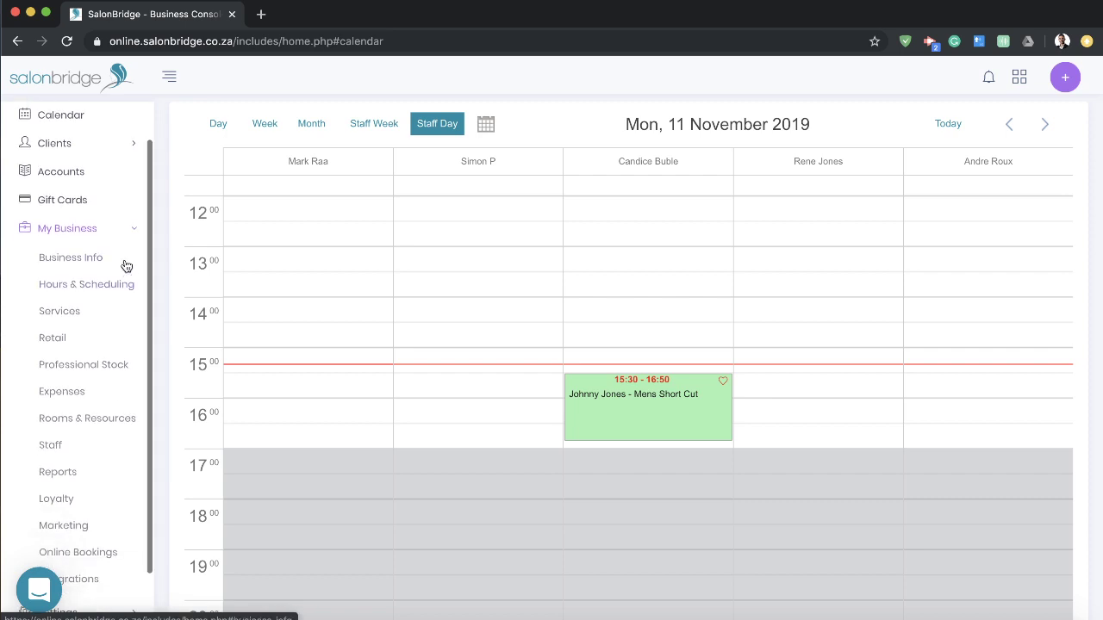
Step: Generate a Standard Cash-up Report for 2019-11-11 on screen from the Reports page
{"action": "left_click", "coordinate": [60, 474]}
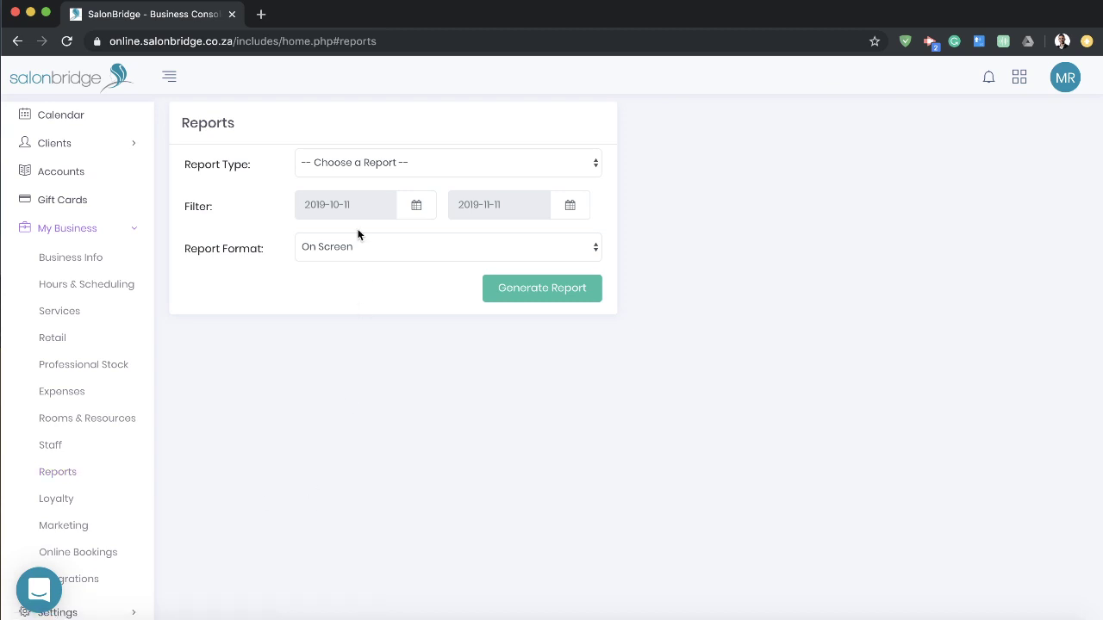
{"action": "left_click", "coordinate": [419, 163]}
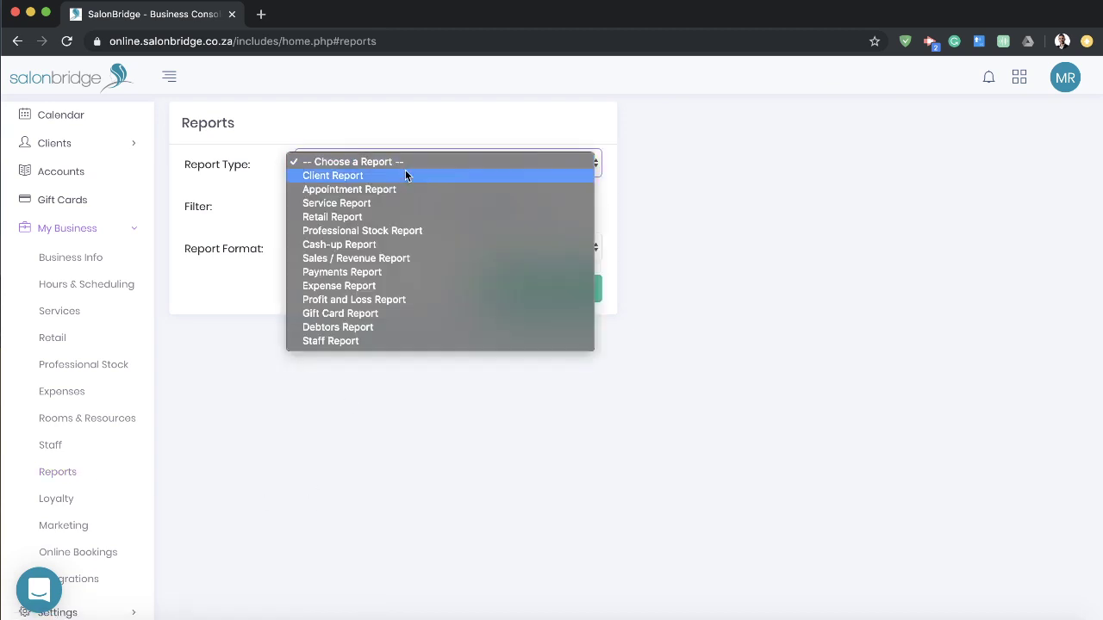
{"action": "left_click", "coordinate": [348, 245]}
{"action": "left_click", "coordinate": [767, 205]}
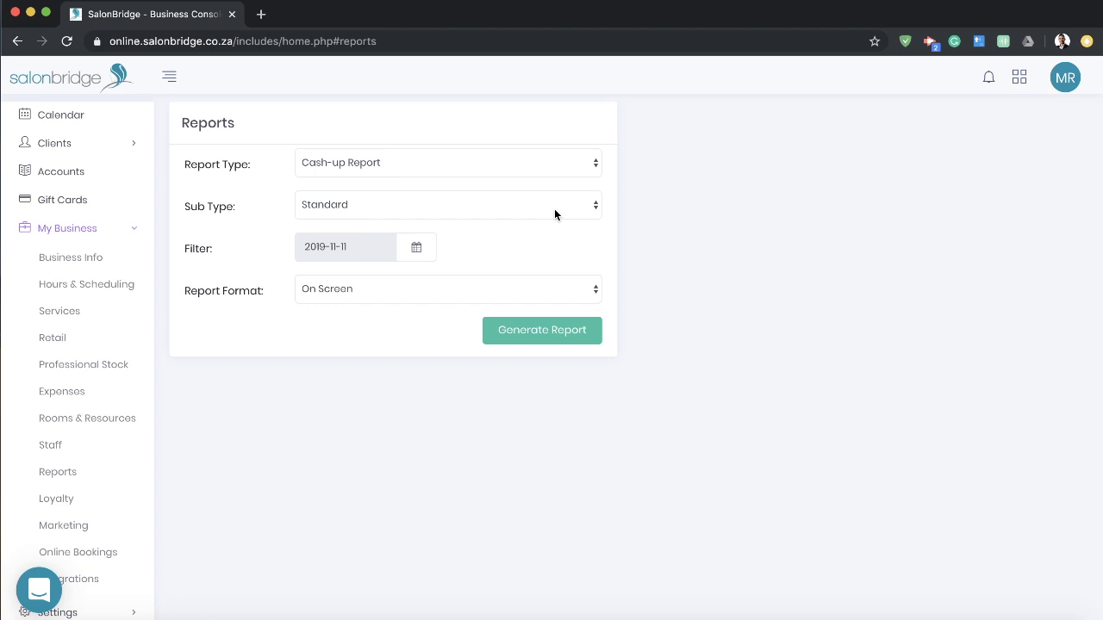
{"action": "left_click", "coordinate": [463, 208]}
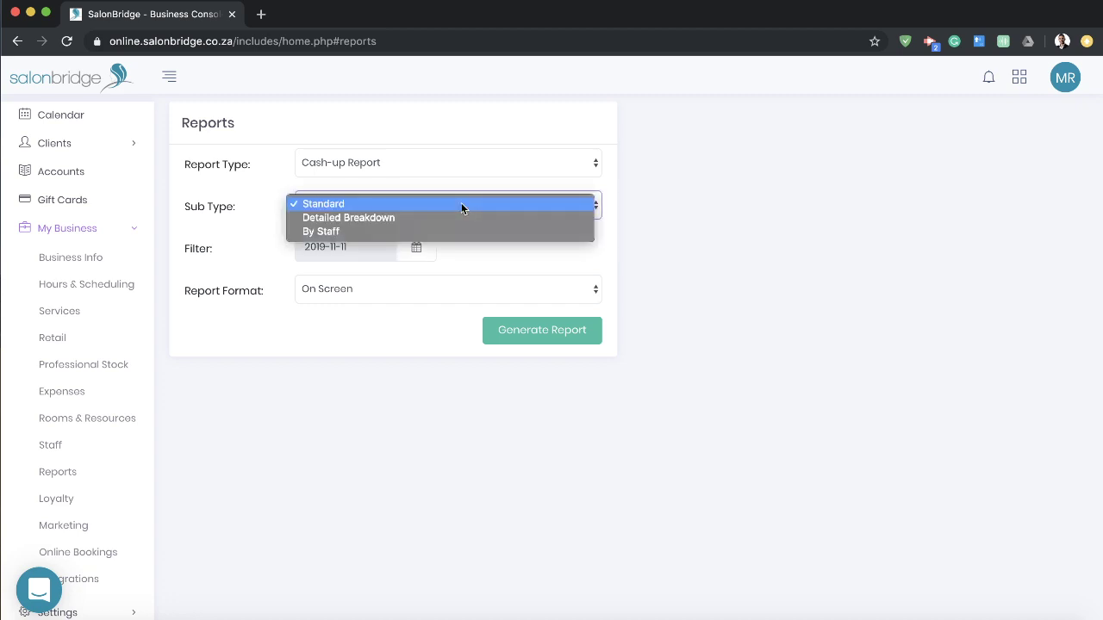
{"action": "left_click", "coordinate": [681, 212]}
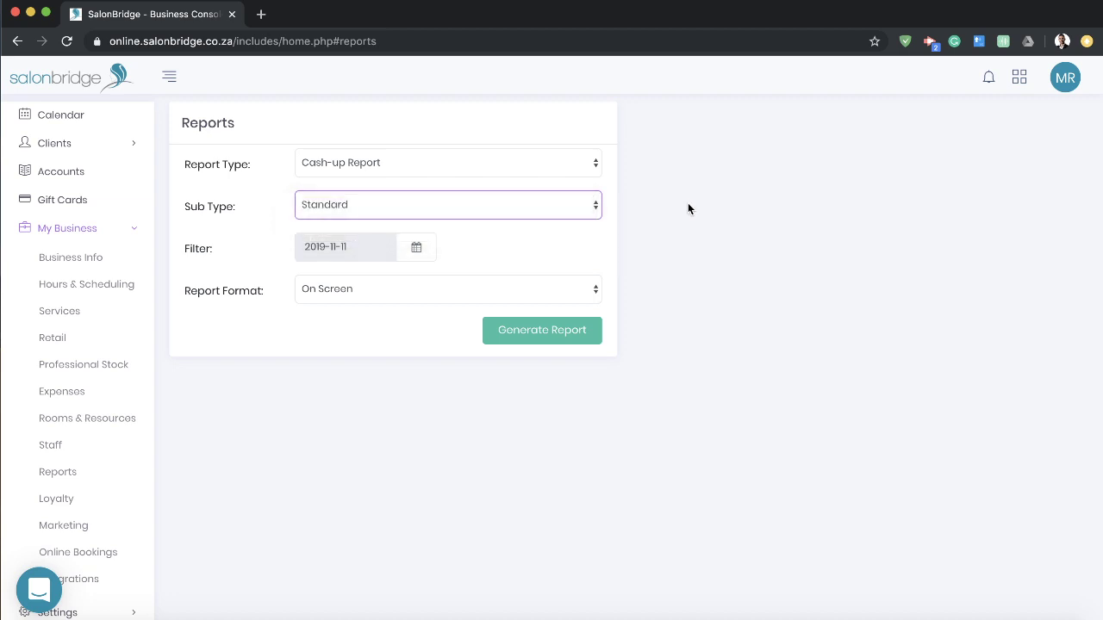
{"action": "left_click", "coordinate": [493, 256]}
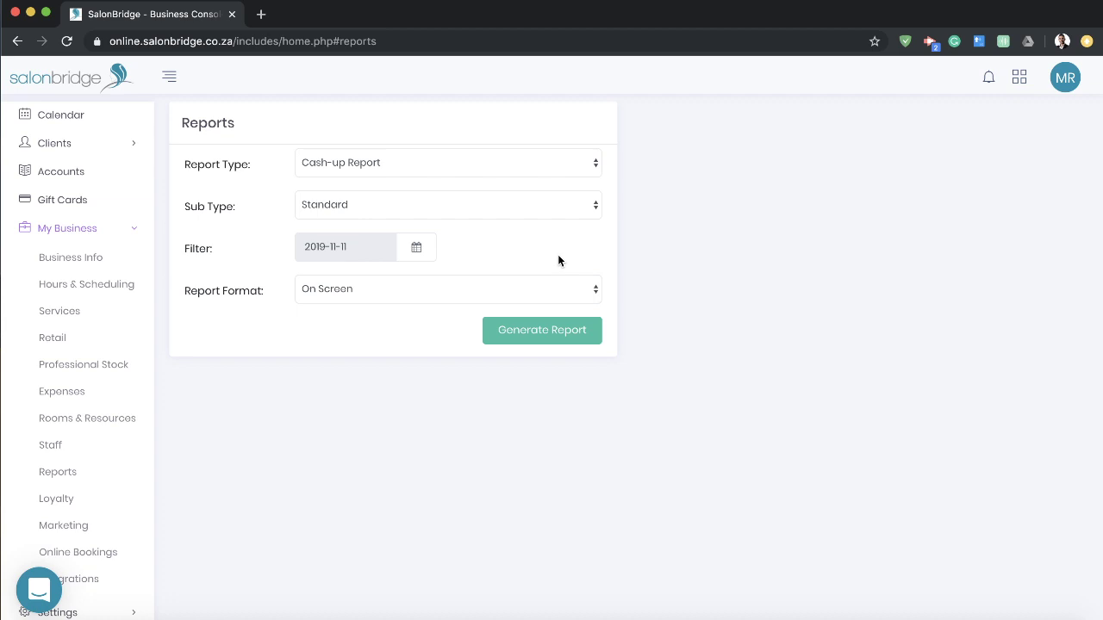
{"action": "left_click", "coordinate": [542, 336]}
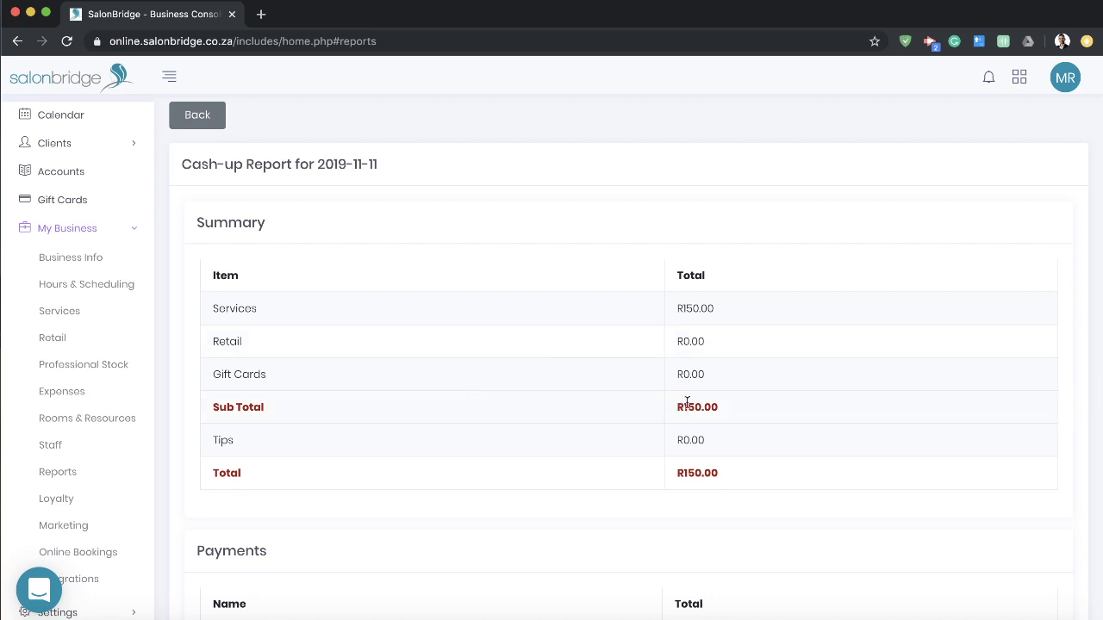
Step: Check the Summary and Payments tables, confirming the R150.00 Cash payment and totals
{"action": "scroll", "coordinate": [690, 408], "scroll_direction": "down", "scroll_amount": 1}
{"action": "scroll", "coordinate": [690, 408], "scroll_direction": "down", "scroll_amount": 3}
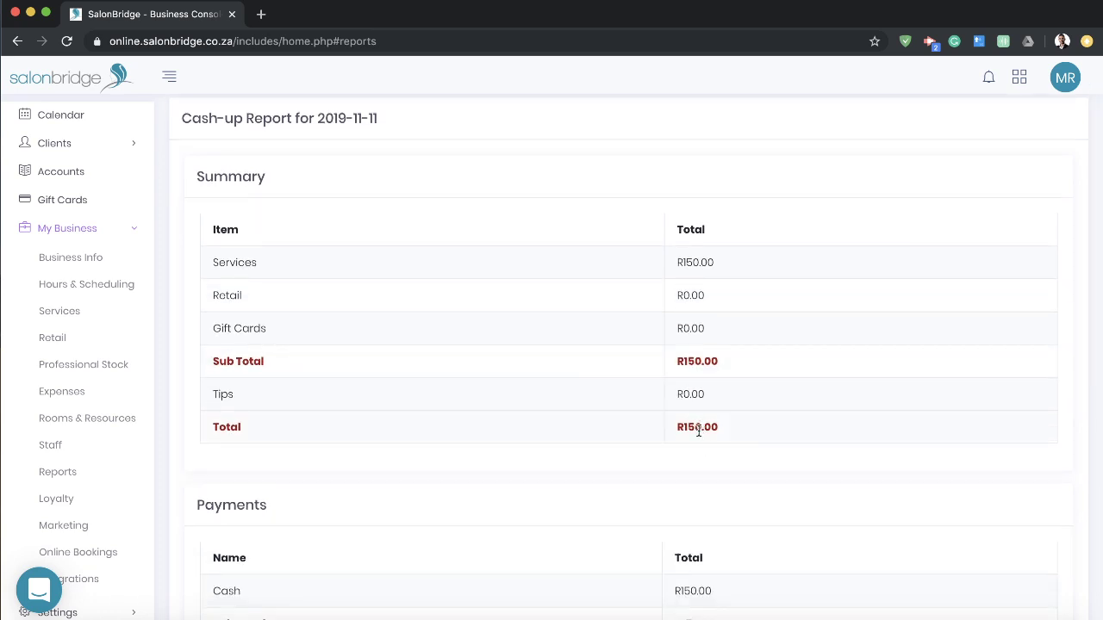
{"action": "scroll", "coordinate": [700, 428], "scroll_direction": "down", "scroll_amount": 3}
{"action": "scroll", "coordinate": [700, 428], "scroll_direction": "down", "scroll_amount": 2}
{"action": "scroll", "coordinate": [700, 429], "scroll_direction": "down", "scroll_amount": 2}
{"action": "left_click_drag", "start_coordinate": [202, 331], "coordinate": [311, 342]}
{"action": "left_click", "coordinate": [311, 343]}
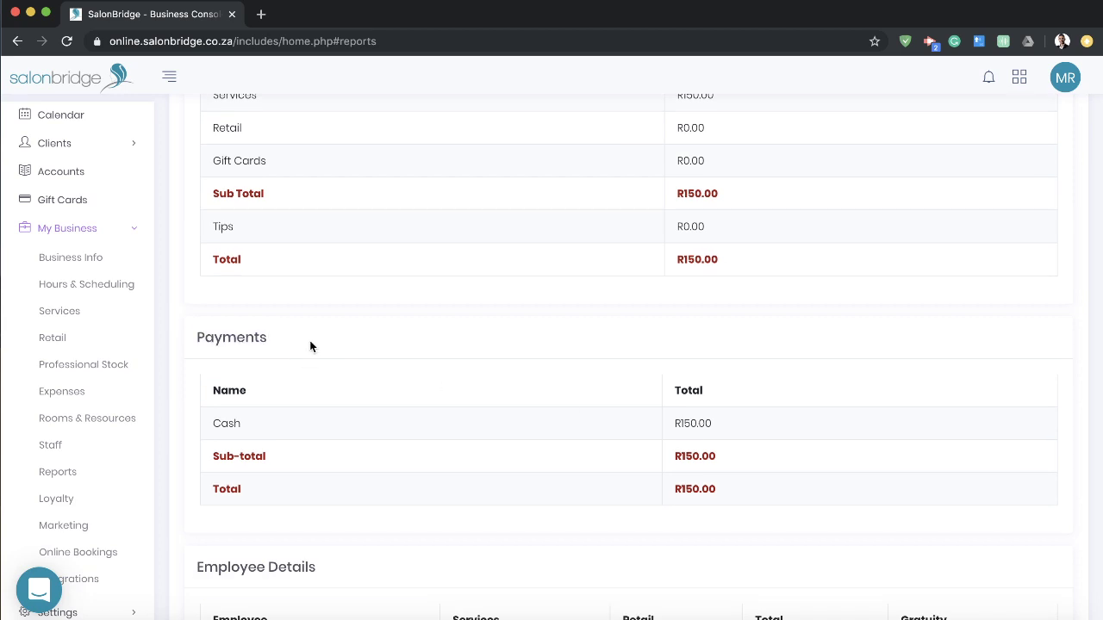
{"action": "double_click", "coordinate": [215, 425]}
{"action": "left_click", "coordinate": [681, 422]}
{"action": "double_click", "coordinate": [697, 260]}
{"action": "left_click", "coordinate": [696, 260]}
{"action": "double_click", "coordinate": [696, 490]}
{"action": "left_click", "coordinate": [694, 260]}
{"action": "double_click", "coordinate": [694, 259]}
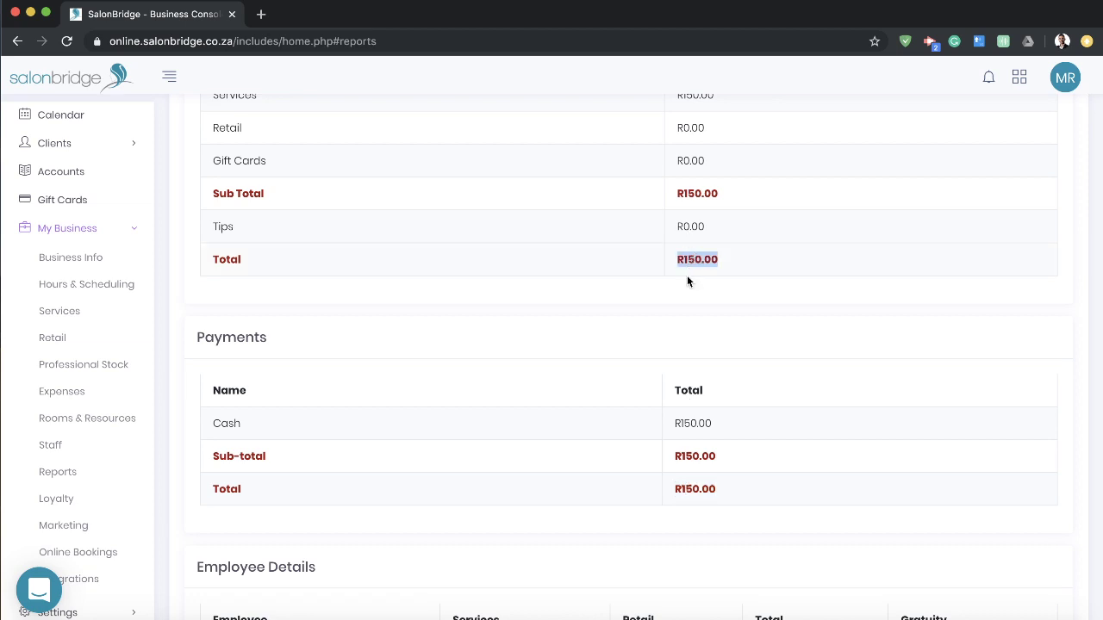
{"action": "double_click", "coordinate": [692, 489]}
{"action": "left_click", "coordinate": [708, 529]}
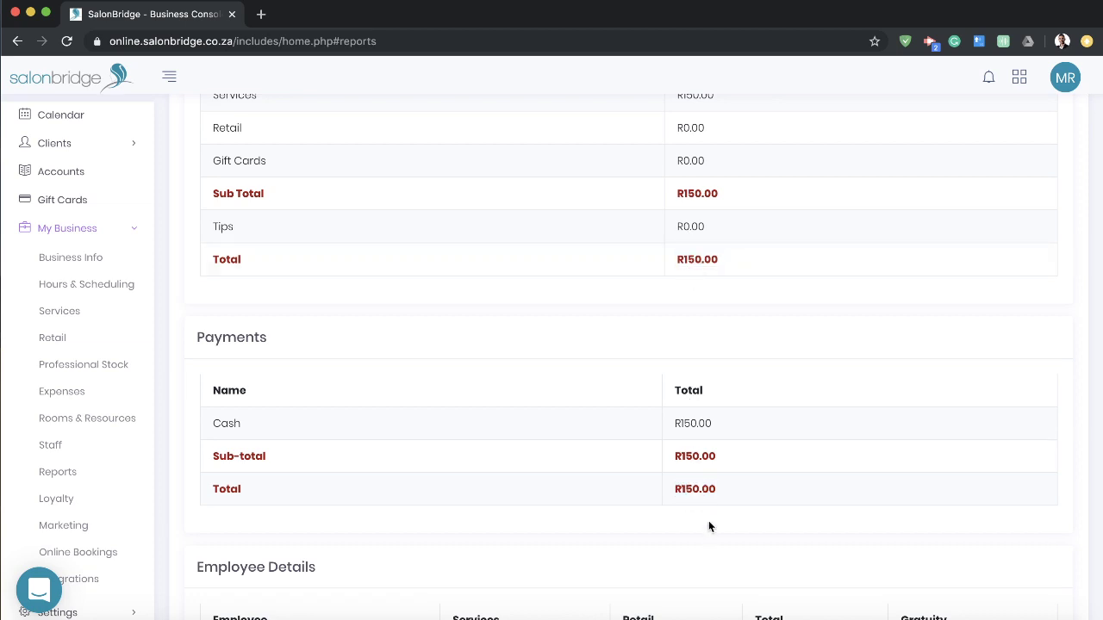
Step: Review the Employee Details table, then go back to the Reports form
{"action": "scroll", "coordinate": [694, 383], "scroll_direction": "down", "scroll_amount": 1}
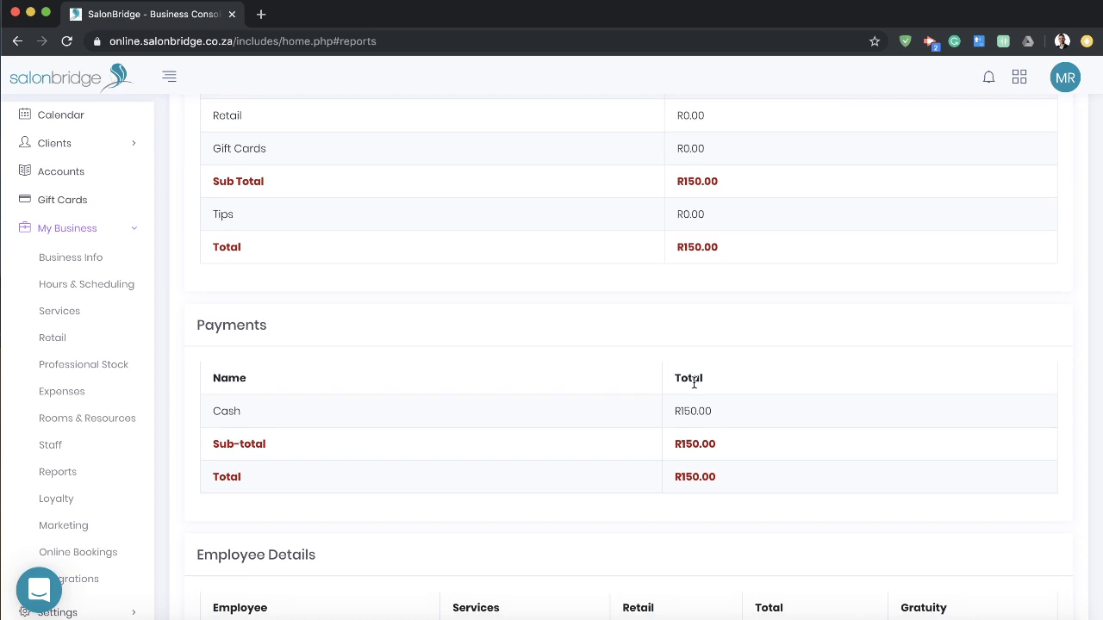
{"action": "scroll", "coordinate": [694, 383], "scroll_direction": "down", "scroll_amount": 4}
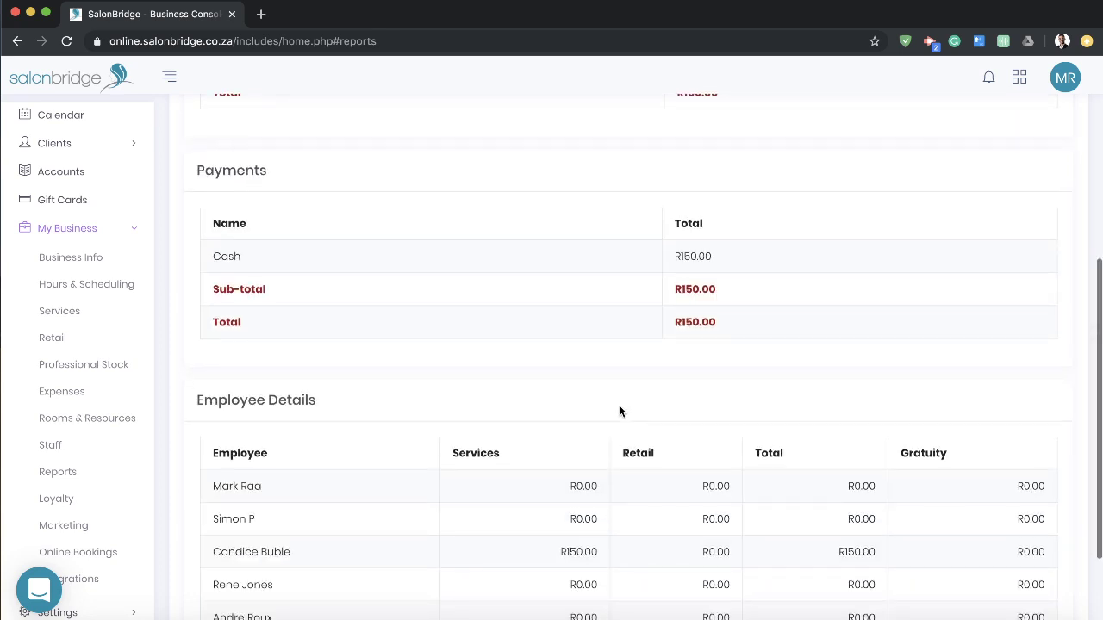
{"action": "scroll", "coordinate": [619, 412], "scroll_direction": "down", "scroll_amount": 1}
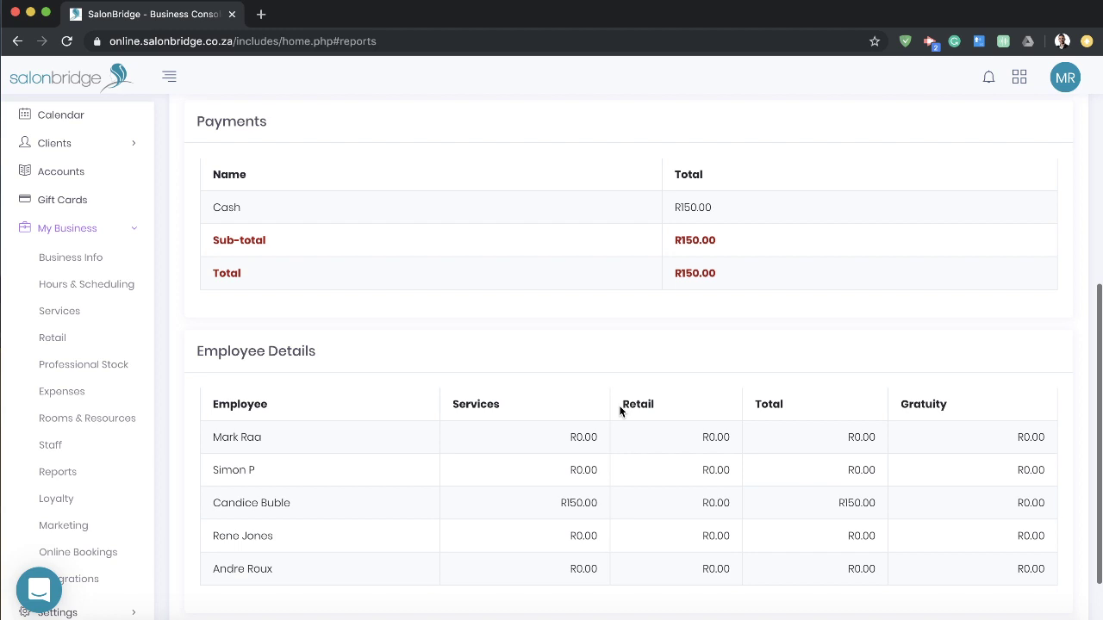
{"action": "scroll", "coordinate": [619, 412], "scroll_direction": "down", "scroll_amount": 2}
{"action": "left_click_drag", "start_coordinate": [317, 272], "coordinate": [198, 271]}
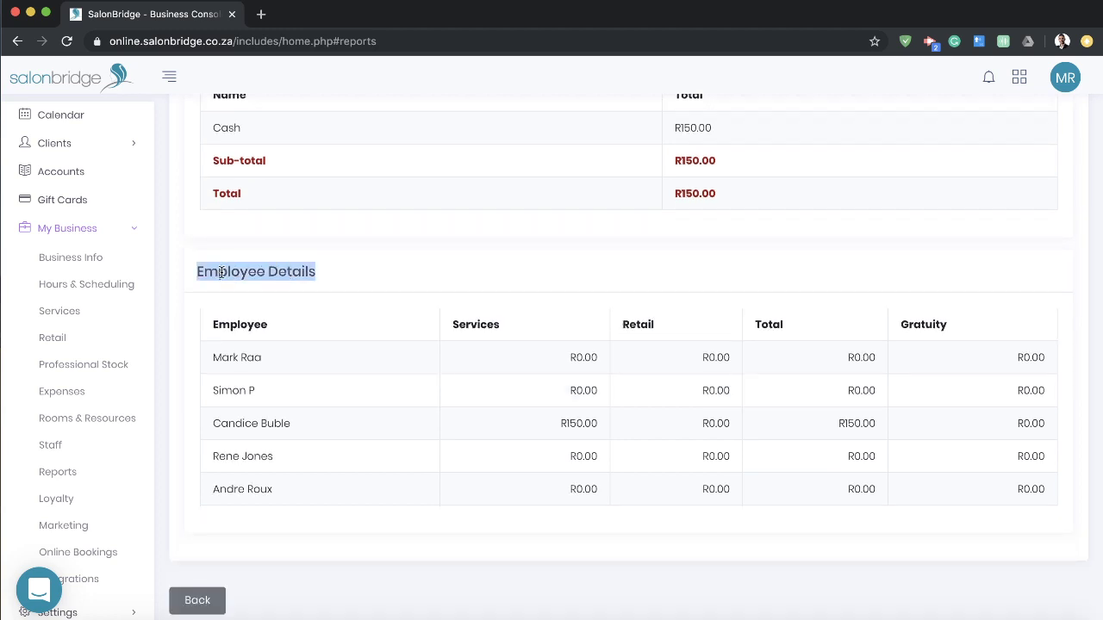
{"action": "left_click", "coordinate": [364, 281]}
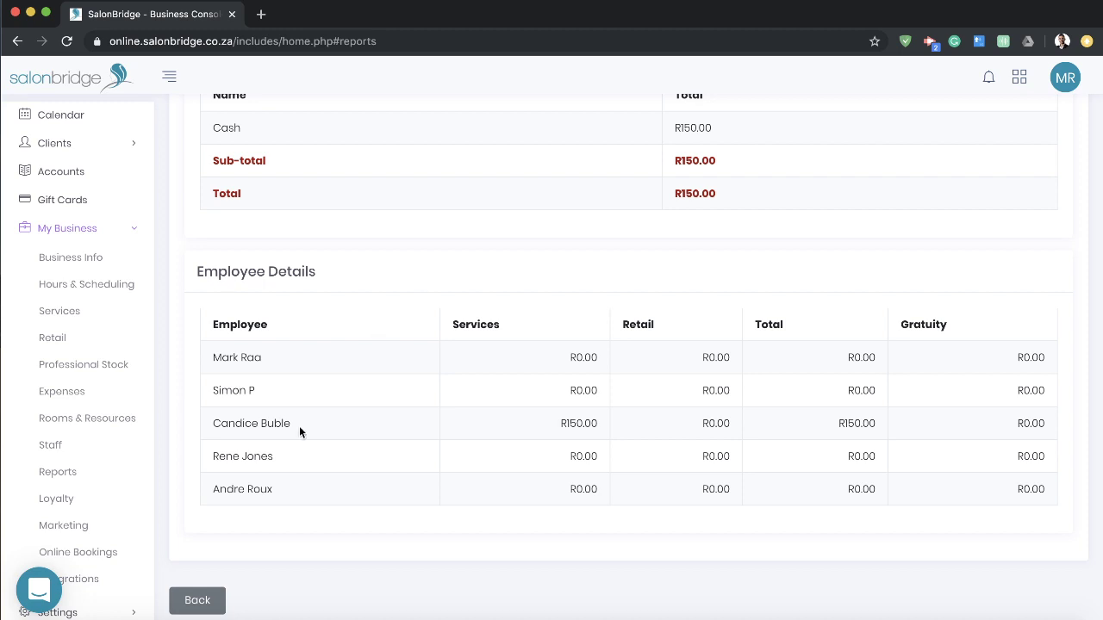
{"action": "left_click", "coordinate": [196, 602]}
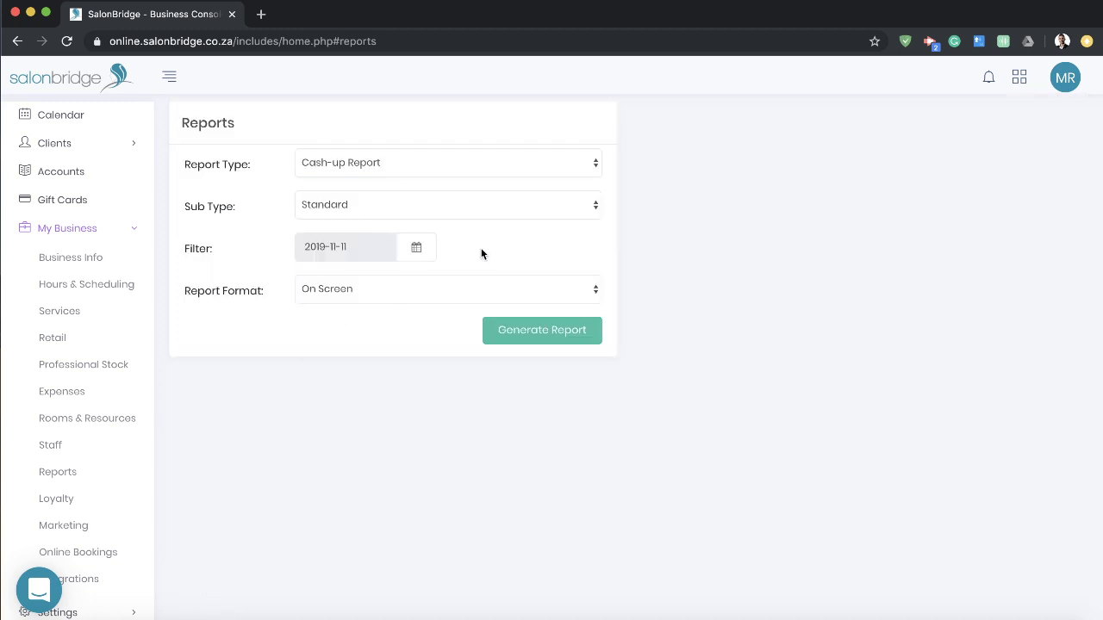
Step: Switch the cash-up sub type to Detailed Breakdown and generate the 2019-11-11 report
{"action": "left_click", "coordinate": [494, 207]}
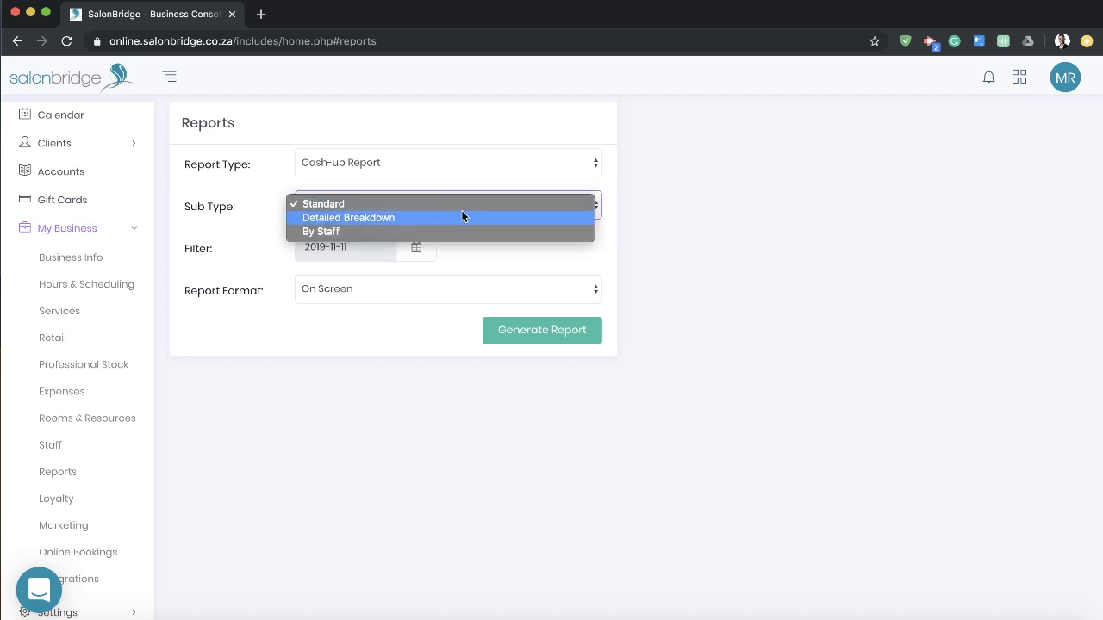
{"action": "left_click", "coordinate": [462, 215]}
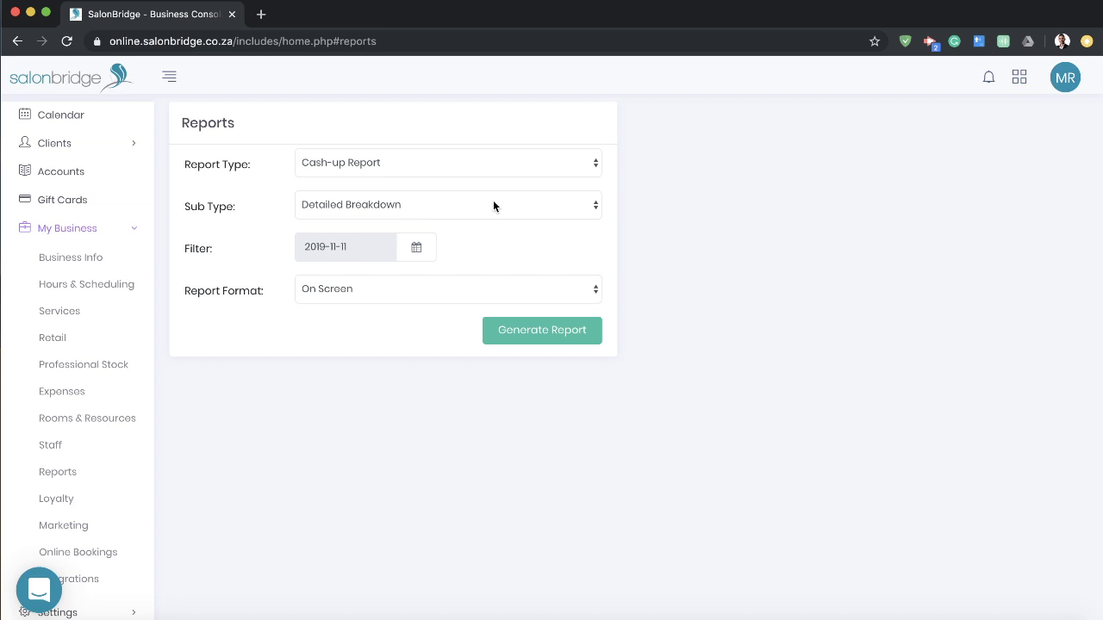
{"action": "left_click", "coordinate": [546, 329]}
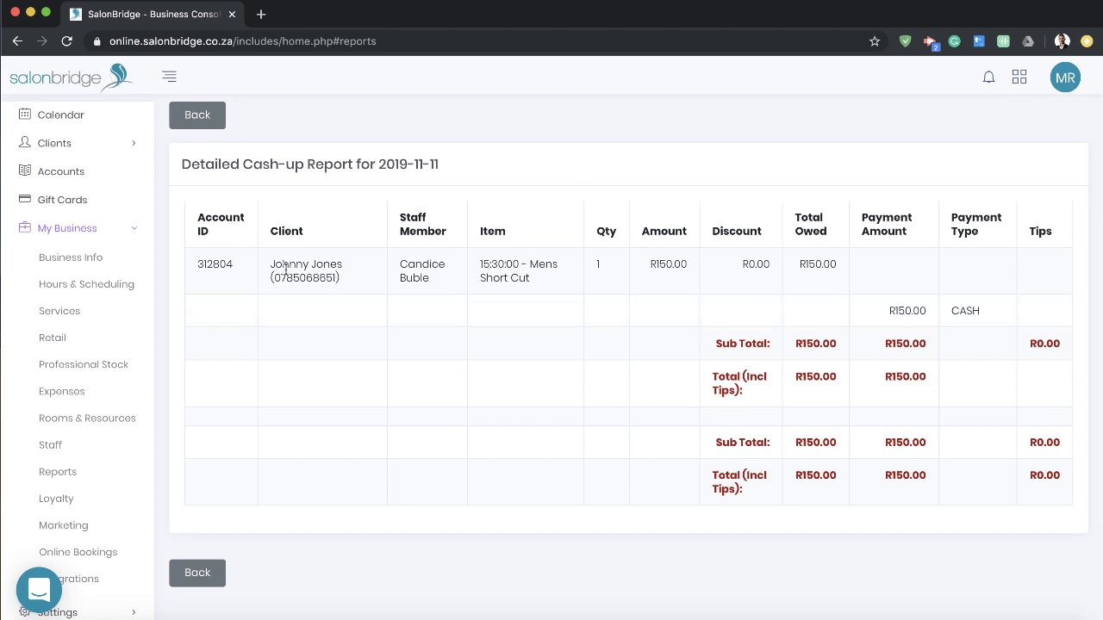
Step: Inspect the 15:30:00 Mens Short Cut row's R150.00 owed and paid amounts, then return to Reports
{"action": "left_click_drag", "start_coordinate": [274, 264], "coordinate": [327, 259]}
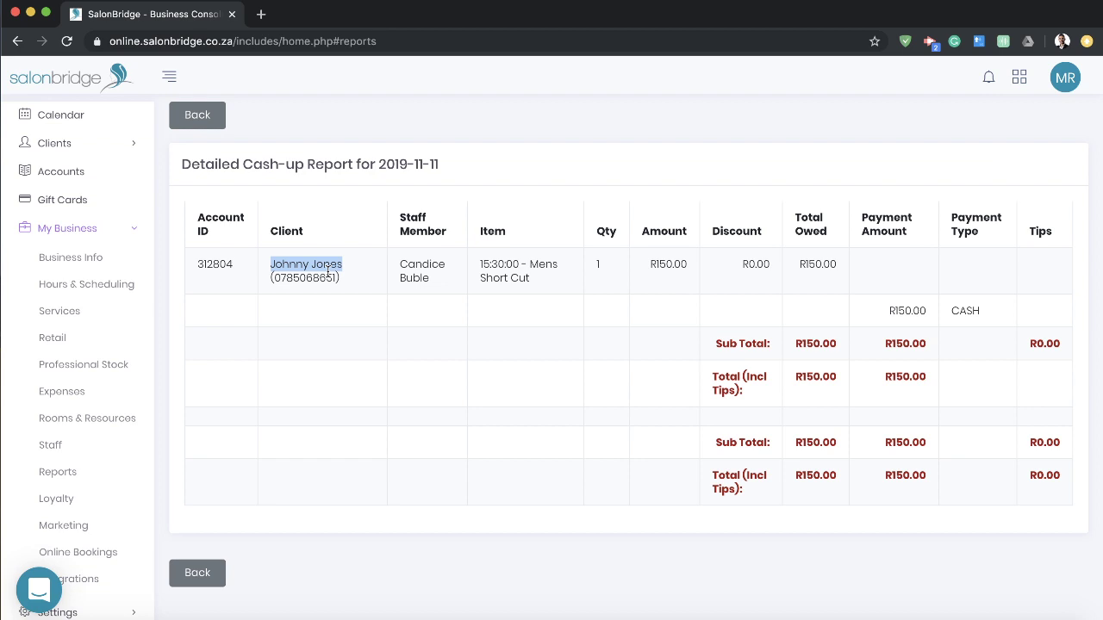
{"action": "left_click_drag", "start_coordinate": [479, 264], "coordinate": [554, 273]}
{"action": "left_click", "coordinate": [637, 271]}
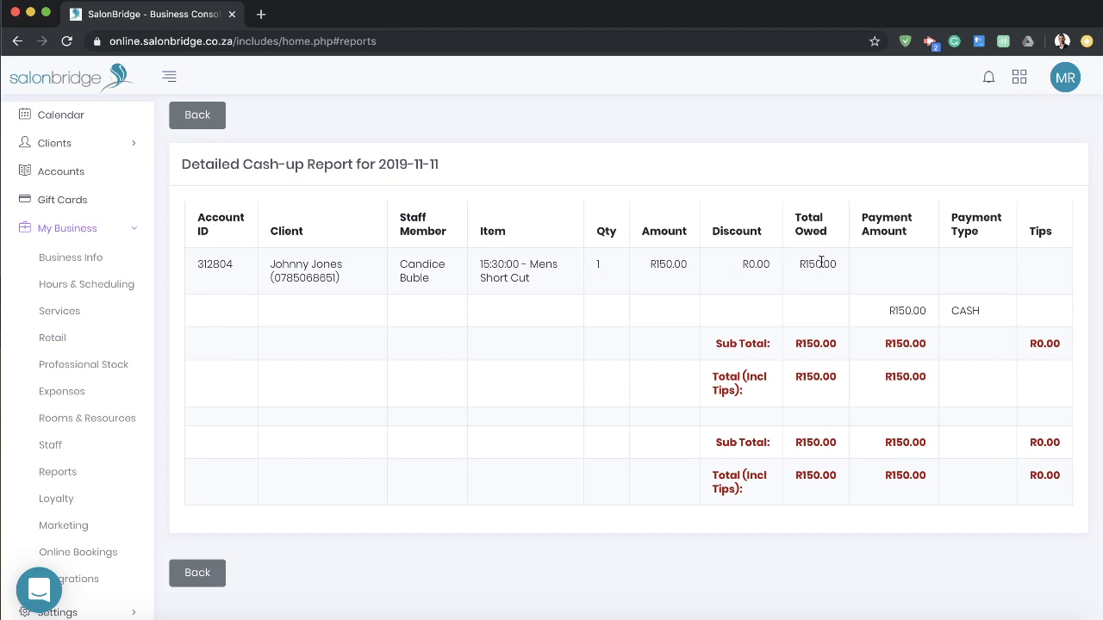
{"action": "double_click", "coordinate": [810, 380]}
{"action": "double_click", "coordinate": [902, 377]}
{"action": "double_click", "coordinate": [815, 377]}
{"action": "double_click", "coordinate": [904, 376]}
{"action": "left_click", "coordinate": [909, 377]}
{"action": "triple_click", "coordinate": [276, 263]}
{"action": "left_click", "coordinate": [338, 276]}
{"action": "left_click", "coordinate": [217, 117]}
{"action": "left_click", "coordinate": [464, 161]}
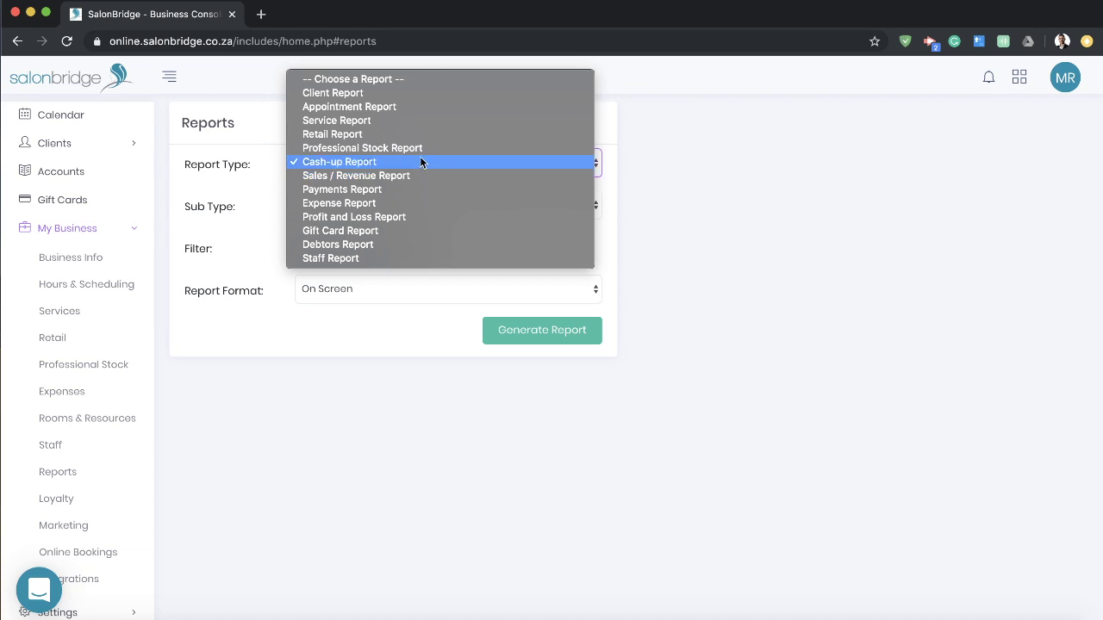
Step: Generate a Standard Sales / Revenue Report on screen for 2019-10-11 to 2019-11-11
{"action": "left_click", "coordinate": [371, 177]}
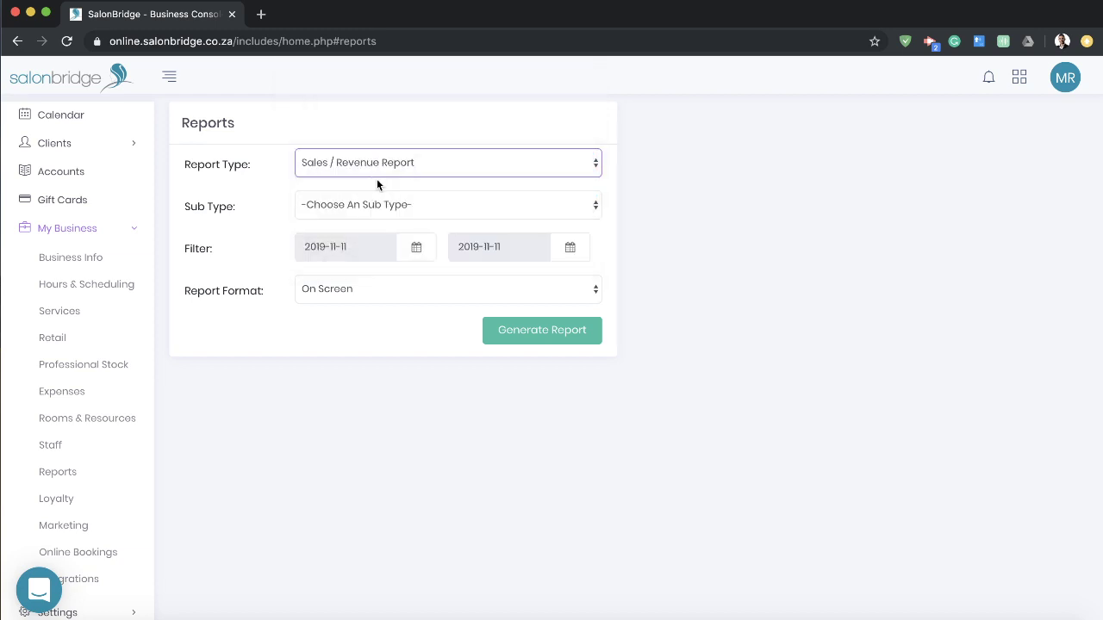
{"action": "left_click", "coordinate": [568, 205]}
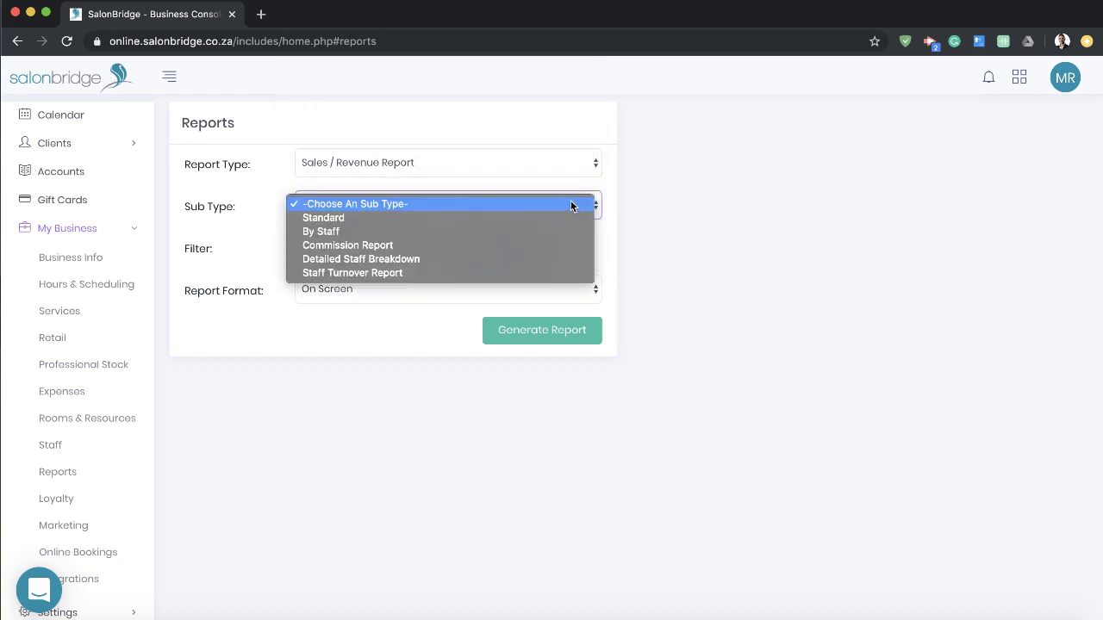
{"action": "left_click", "coordinate": [482, 217]}
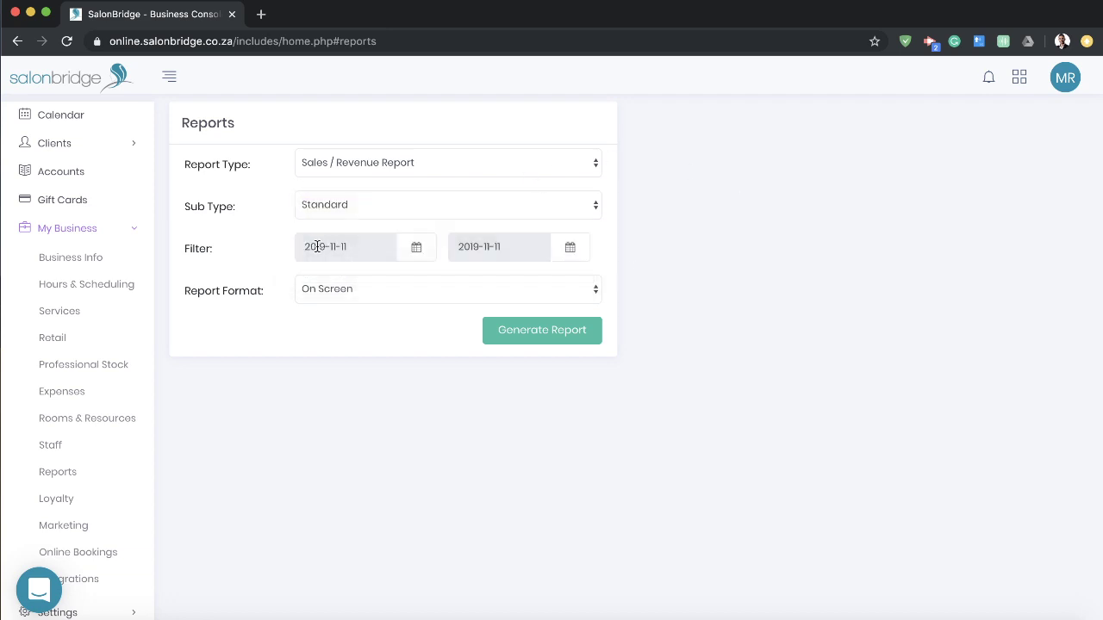
{"action": "left_click", "coordinate": [545, 244]}
{"action": "left_click", "coordinate": [554, 330]}
{"action": "left_click", "coordinate": [539, 332]}
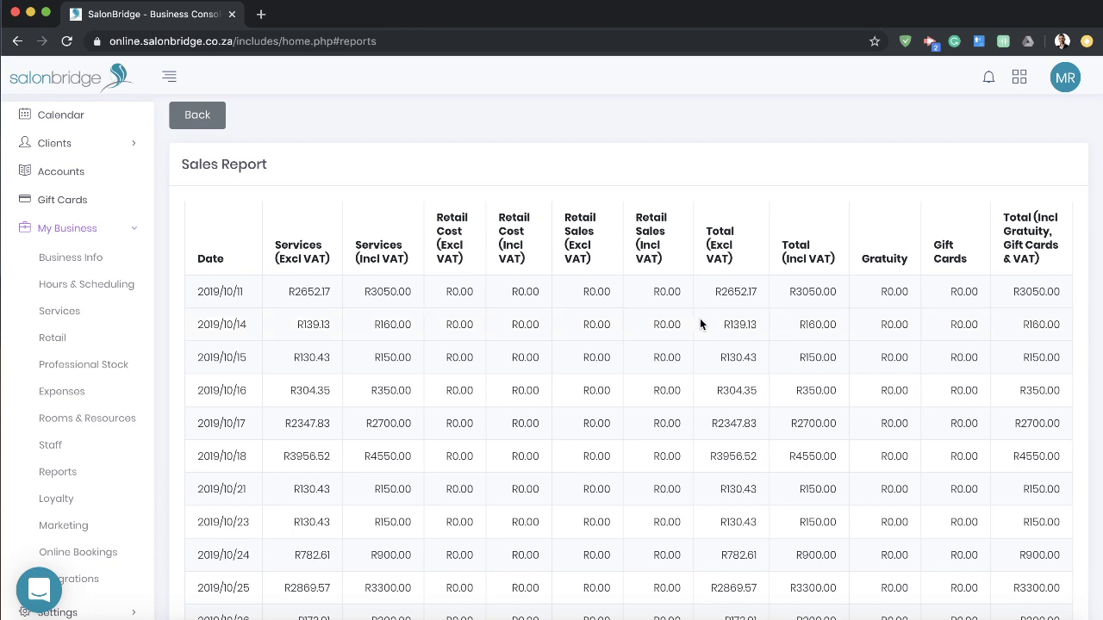
Step: Scroll the standard sales report to its Totals row, go back to the Reports form, and show the Sub Type options
{"action": "scroll", "coordinate": [797, 324], "scroll_direction": "down", "scroll_amount": 1}
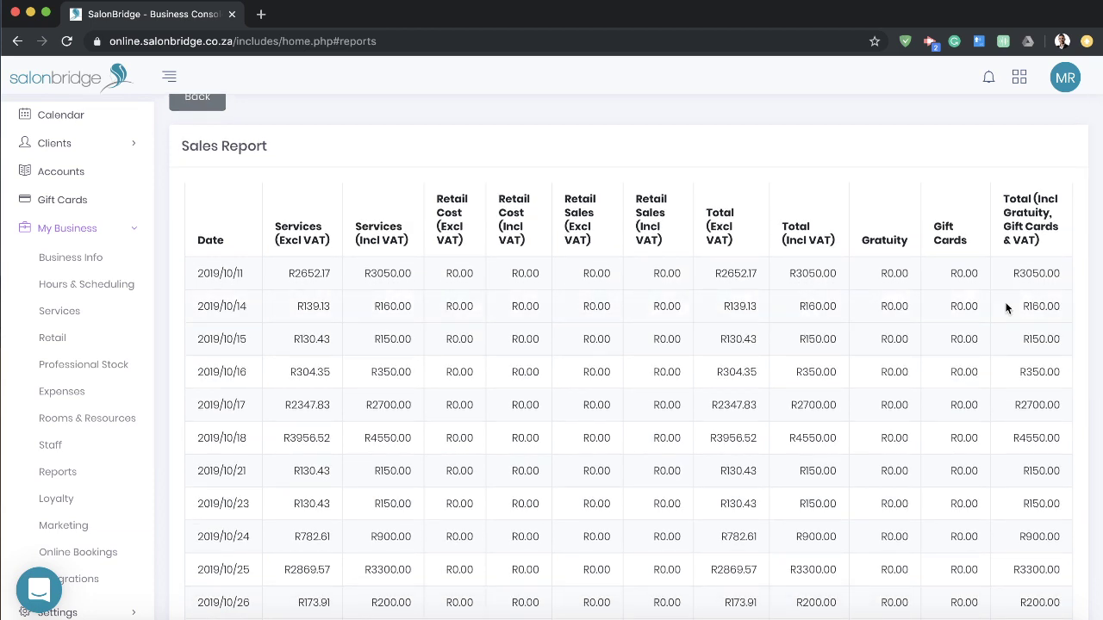
{"action": "scroll", "coordinate": [1006, 308], "scroll_direction": "down", "scroll_amount": 2}
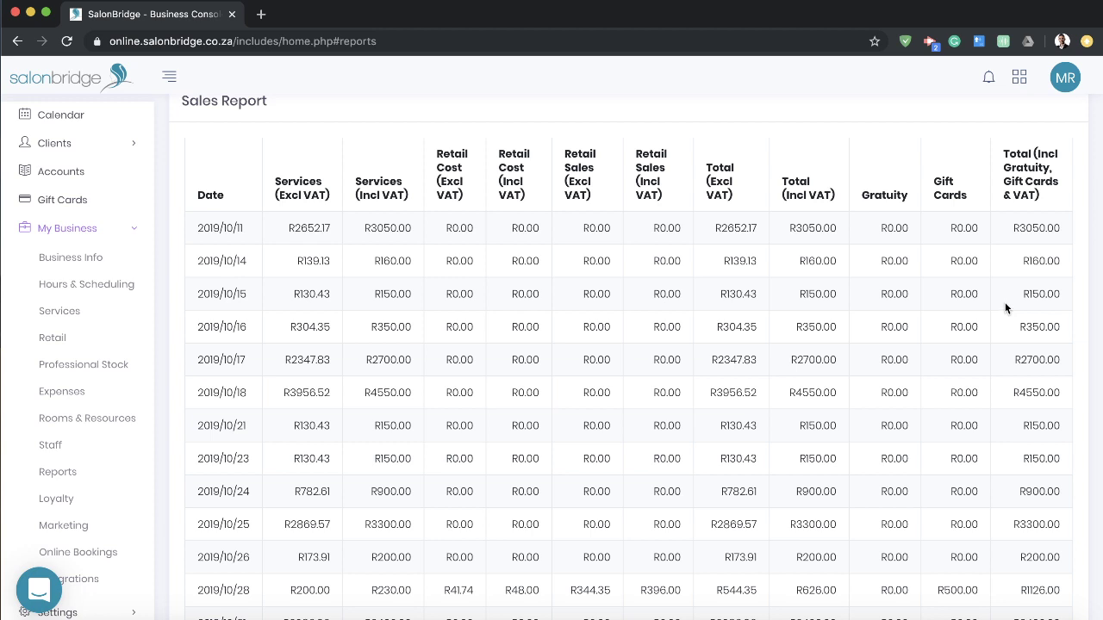
{"action": "scroll", "coordinate": [1006, 308], "scroll_direction": "down", "scroll_amount": 10}
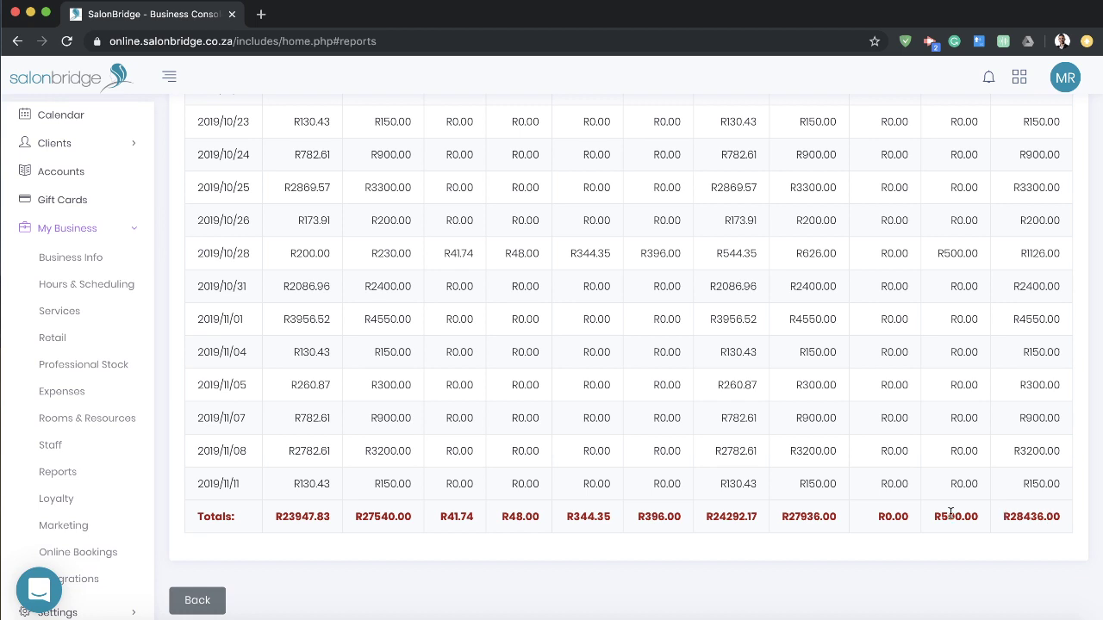
{"action": "scroll", "coordinate": [364, 465], "scroll_direction": "up", "scroll_amount": 10}
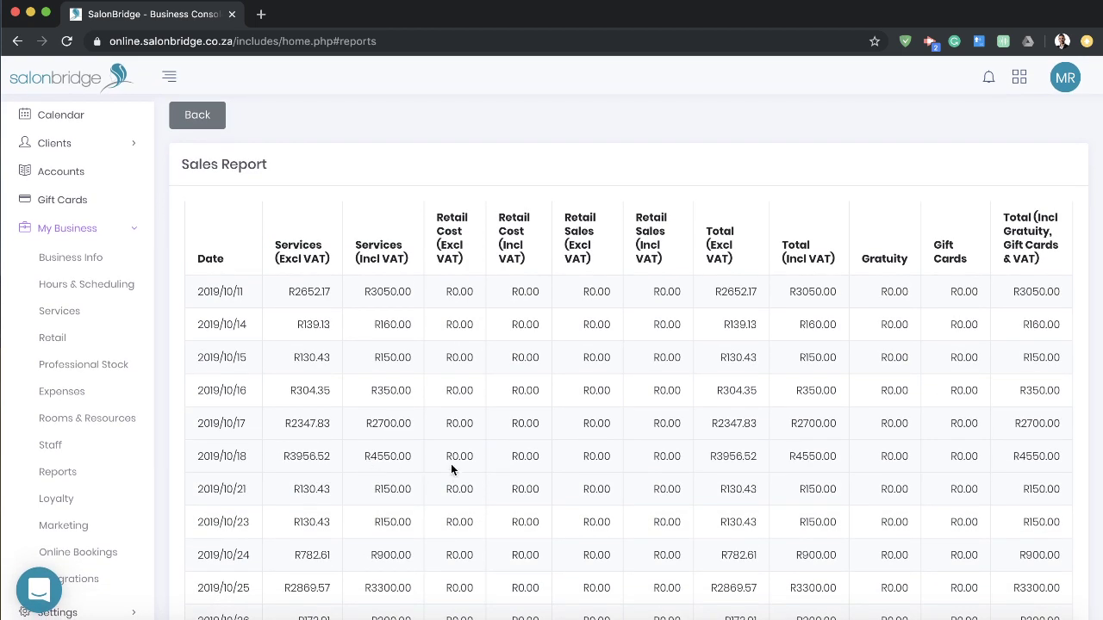
{"action": "scroll", "coordinate": [453, 466], "scroll_direction": "down", "scroll_amount": 10}
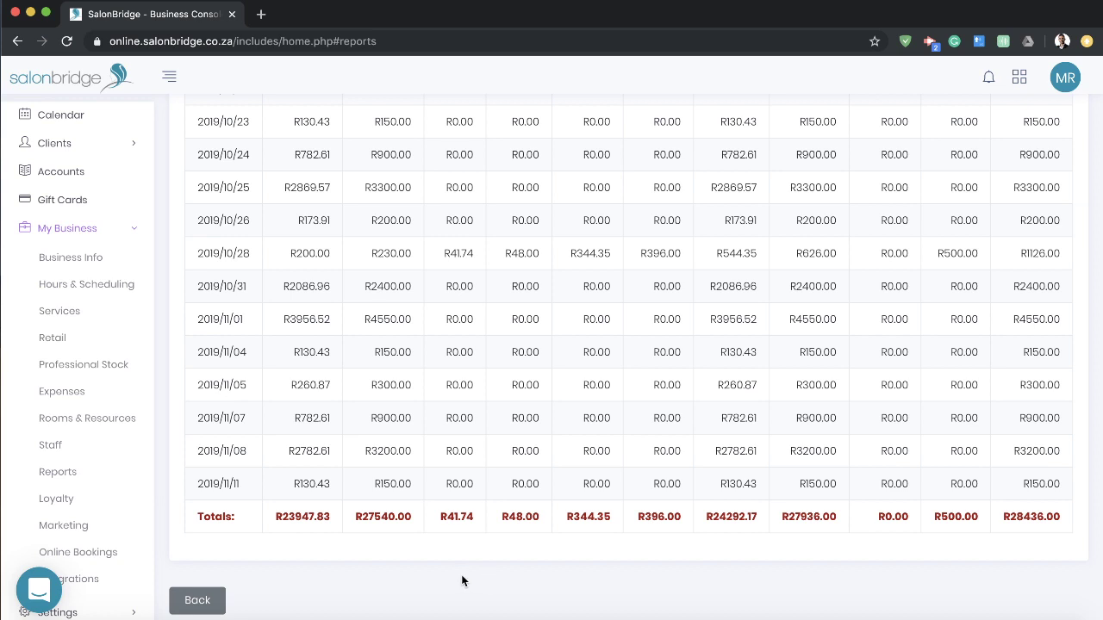
{"action": "left_click", "coordinate": [186, 603]}
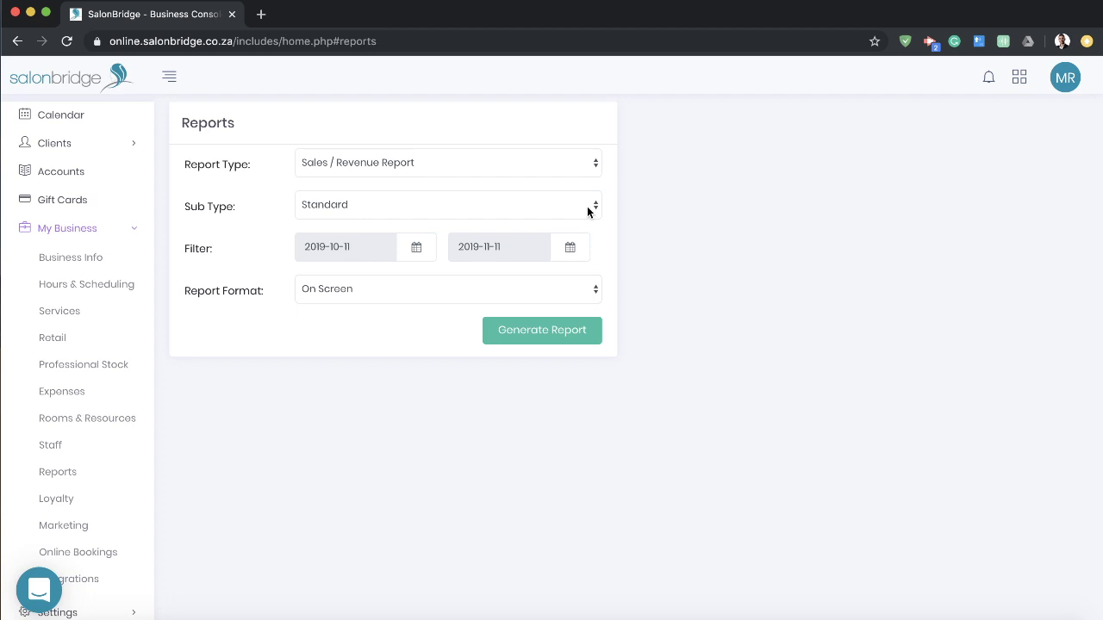
{"action": "left_click", "coordinate": [587, 208]}
Step: Generate the sales report with Sub Type By Staff for 2019-10-11 to 2019-11-11
{"action": "left_click", "coordinate": [326, 218]}
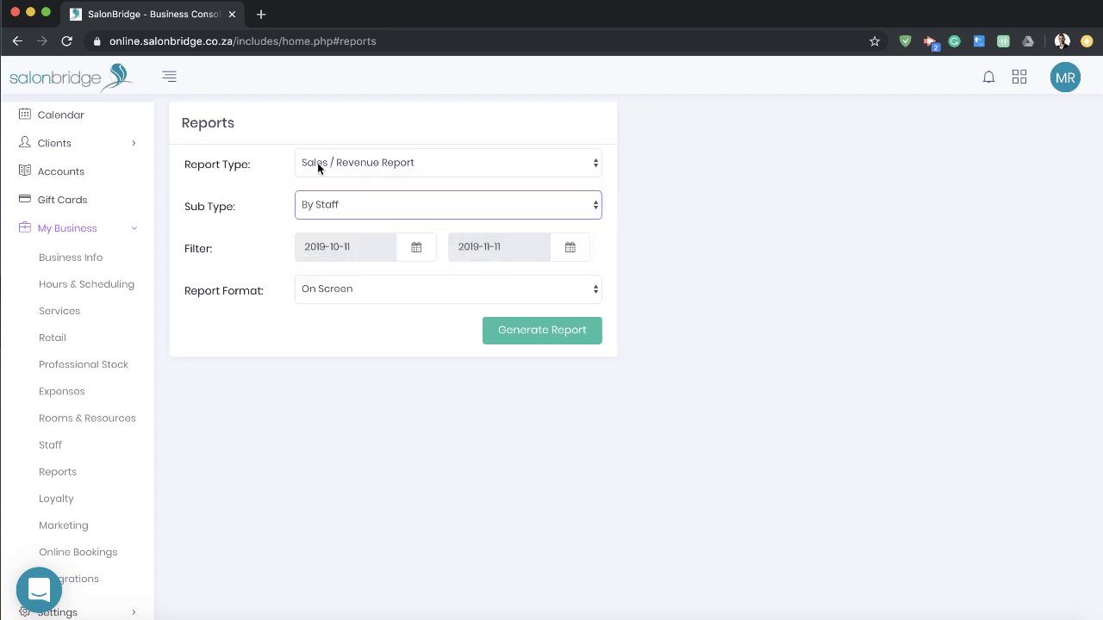
{"action": "left_click", "coordinate": [542, 336]}
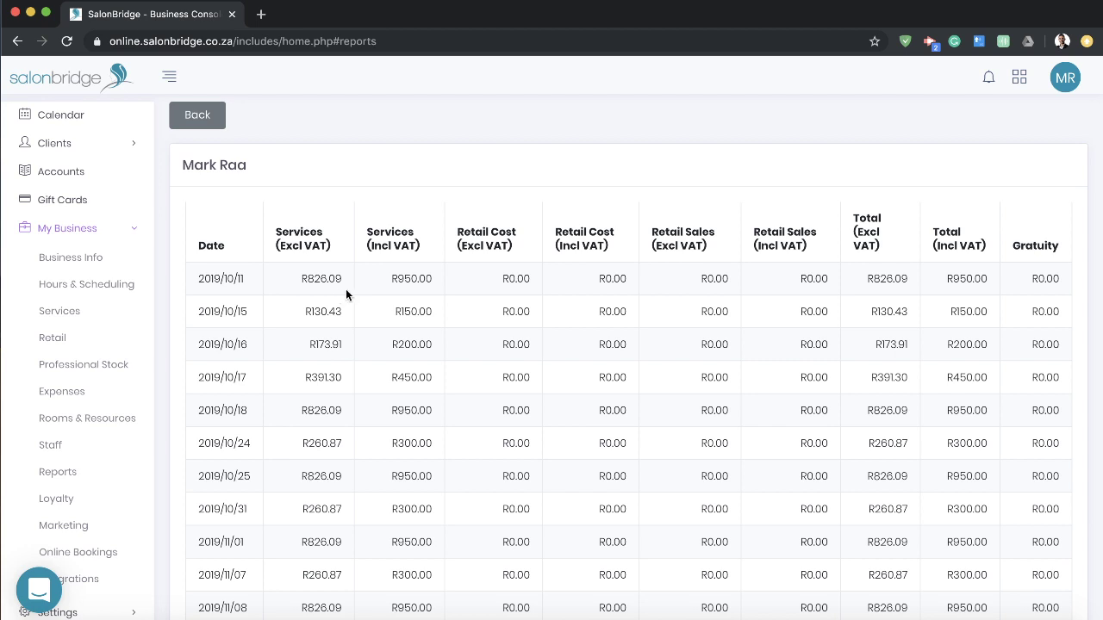
Step: Scroll through each staff member's sales table, then go back to the Reports form
{"action": "scroll", "coordinate": [406, 303], "scroll_direction": "down", "scroll_amount": 5}
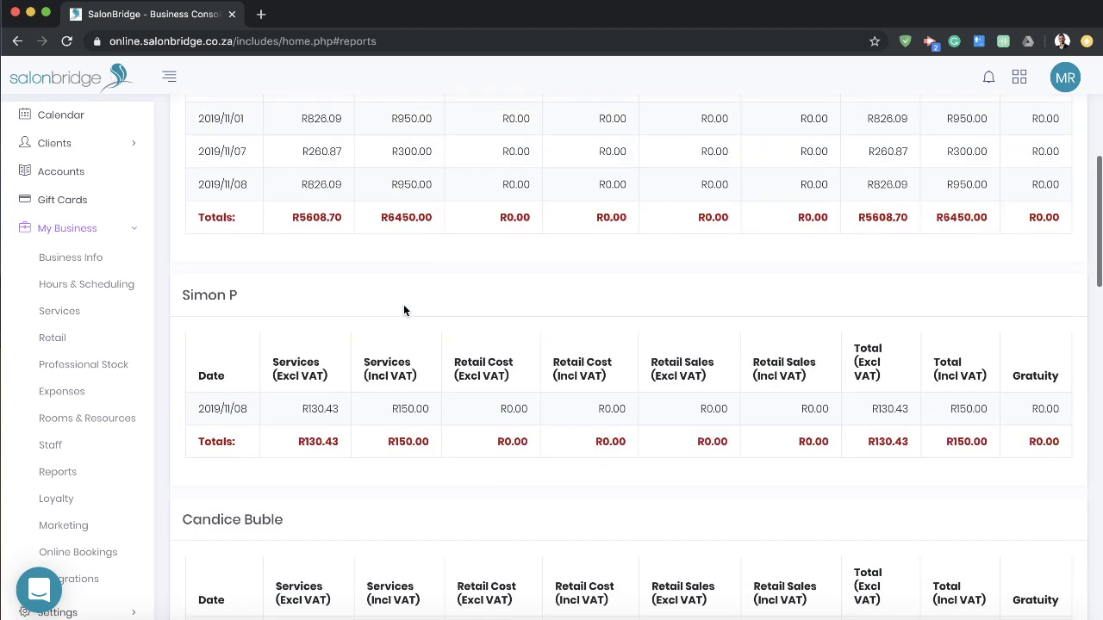
{"action": "scroll", "coordinate": [405, 309], "scroll_direction": "down", "scroll_amount": 10}
{"action": "scroll", "coordinate": [409, 315], "scroll_direction": "down", "scroll_amount": 15}
{"action": "scroll", "coordinate": [407, 326], "scroll_direction": "up", "scroll_amount": 20}
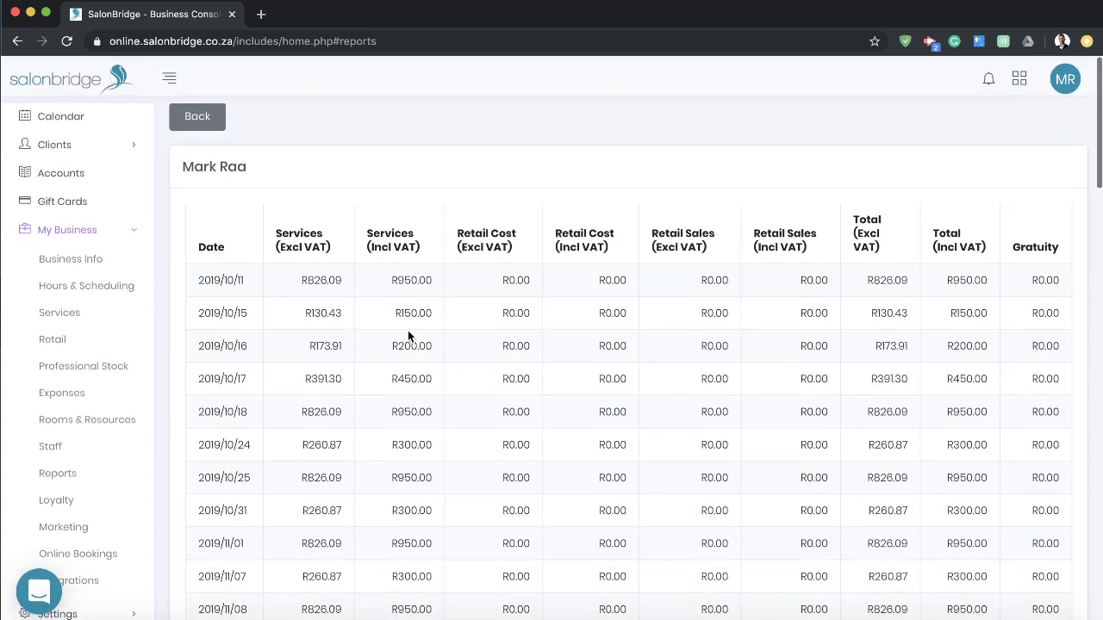
{"action": "left_click", "coordinate": [197, 118]}
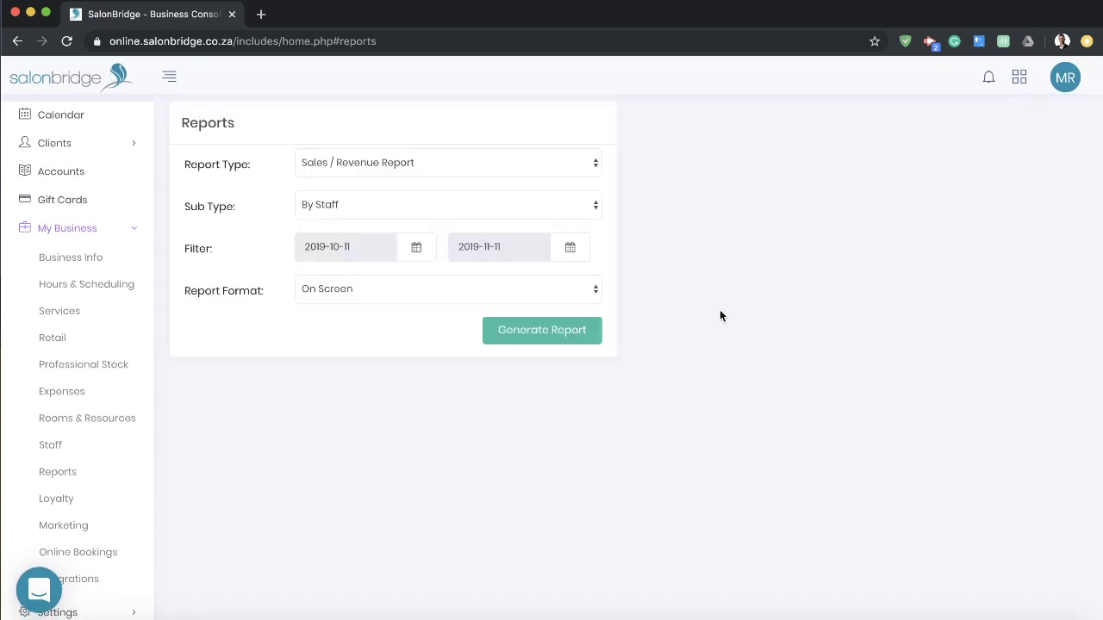
Step: Keep the Report Format set to on-screen display
{"action": "left_click", "coordinate": [584, 297]}
{"action": "left_click", "coordinate": [629, 285]}
{"action": "left_click", "coordinate": [551, 288]}
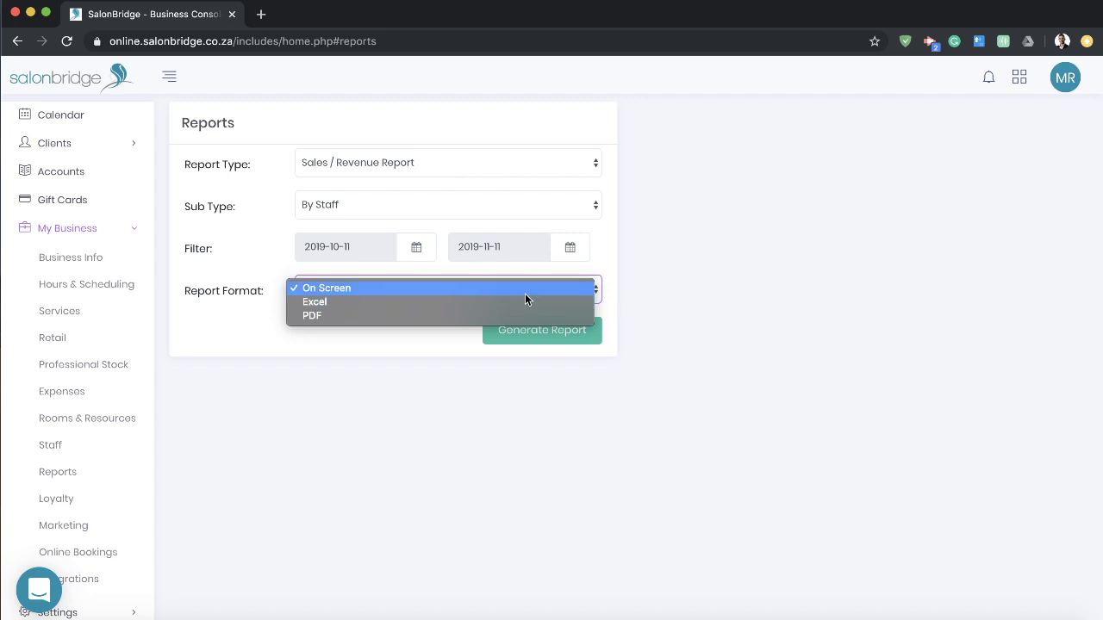
{"action": "left_click", "coordinate": [714, 280]}
Step: Set the Sub Type to Commission Report, then go to the Staff section
{"action": "left_click", "coordinate": [574, 216]}
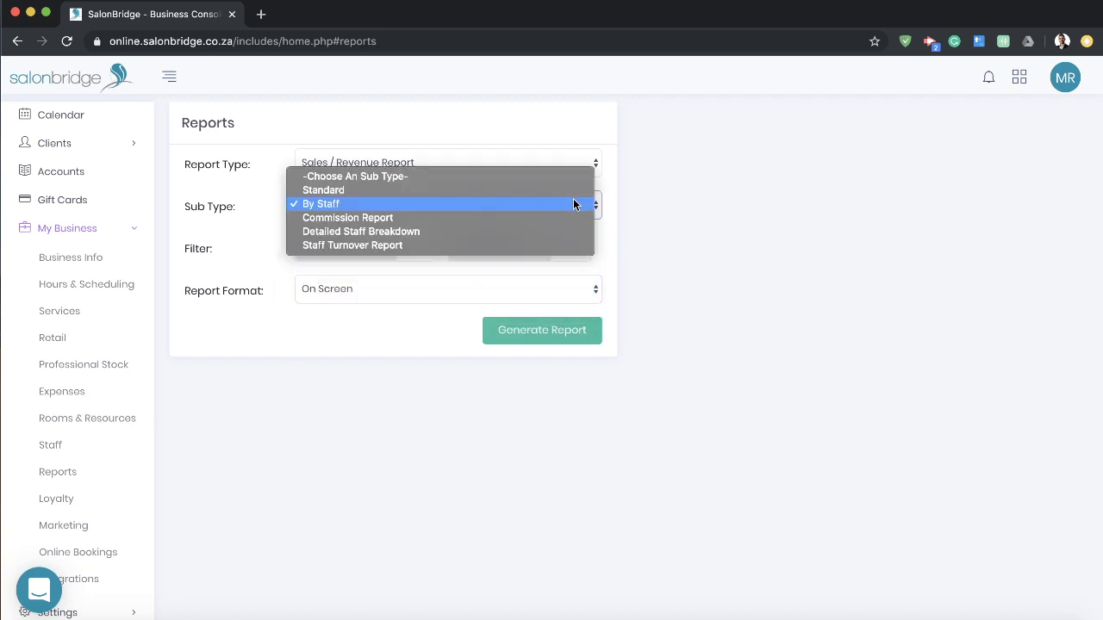
{"action": "left_click", "coordinate": [676, 202]}
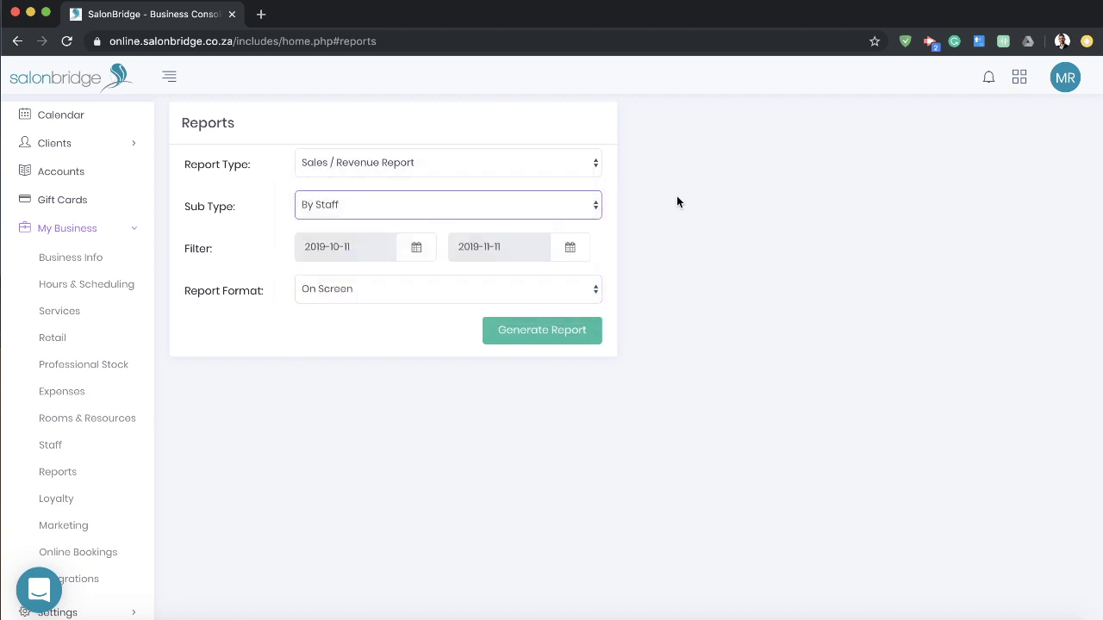
{"action": "left_click", "coordinate": [580, 204]}
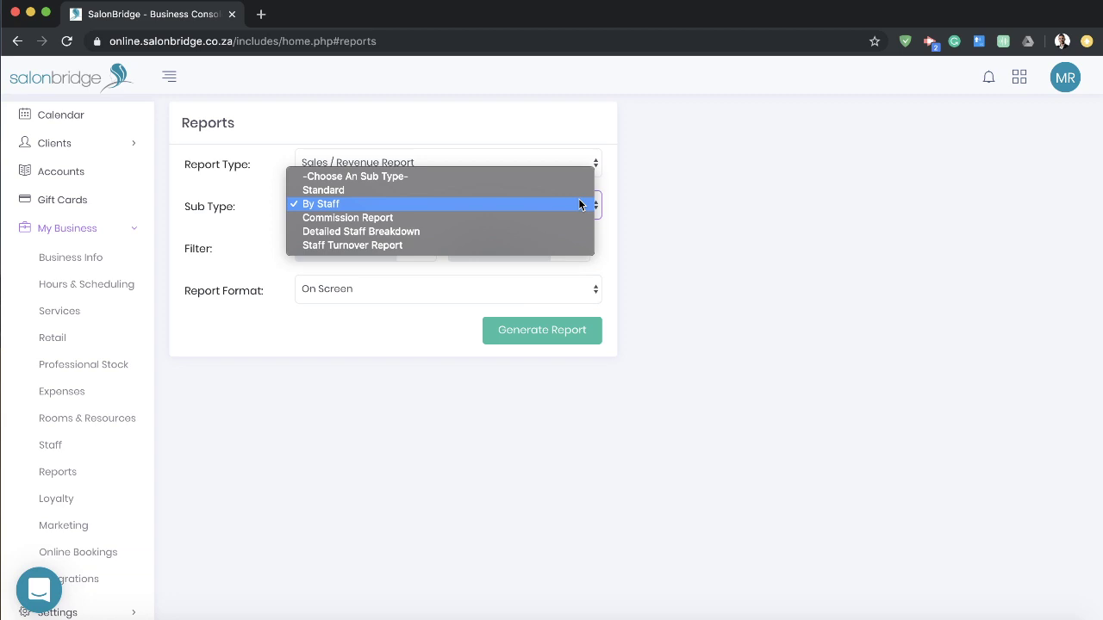
{"action": "left_click", "coordinate": [454, 217]}
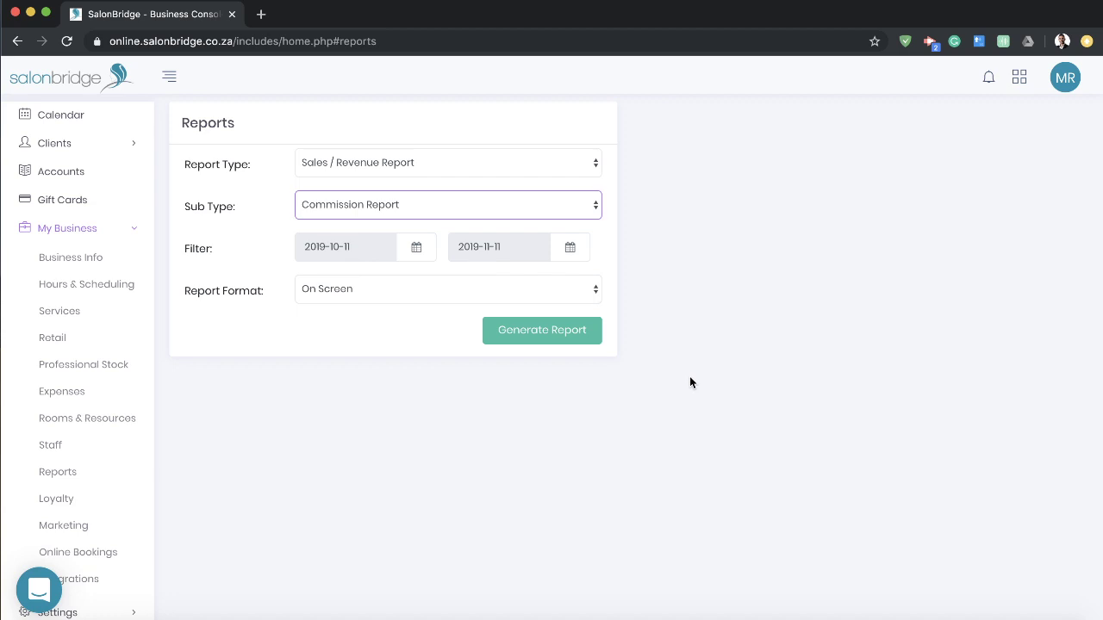
{"action": "left_click", "coordinate": [53, 451]}
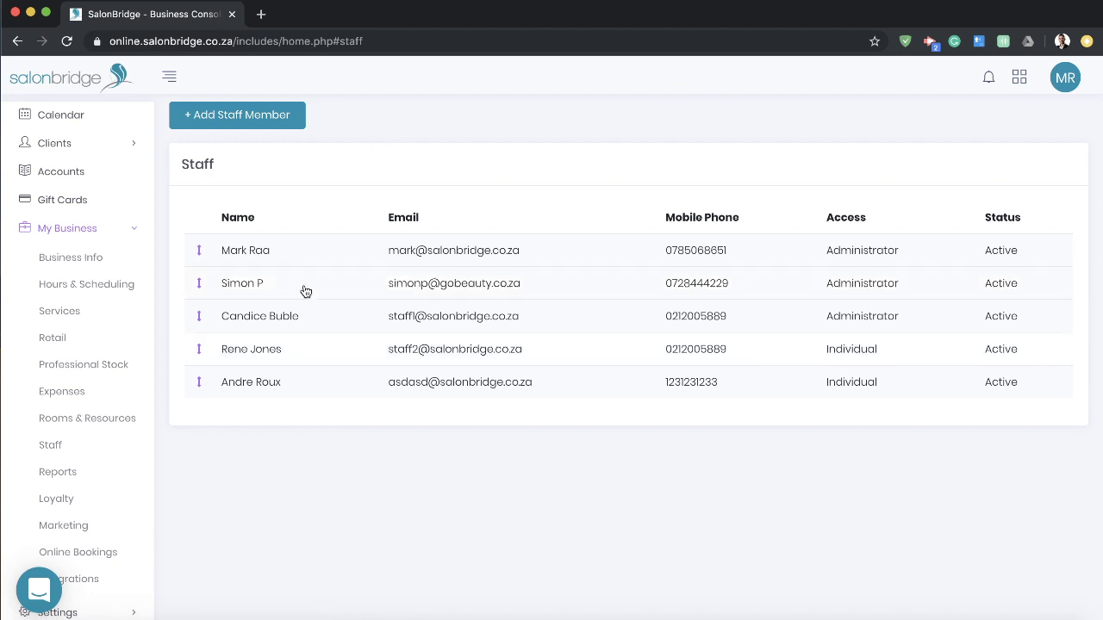
Step: Inspect a staff member's commission settings (Tiered Percentage, 10% service and retail) and cancel unchanged
{"action": "left_click", "coordinate": [290, 318]}
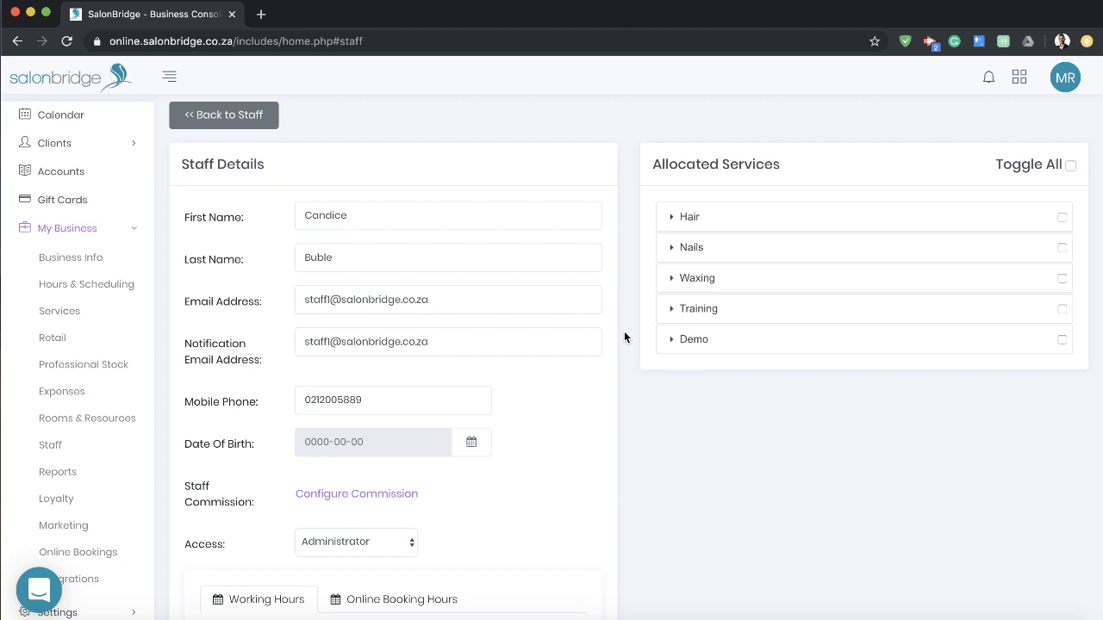
{"action": "scroll", "coordinate": [624, 330], "scroll_direction": "down", "scroll_amount": 2}
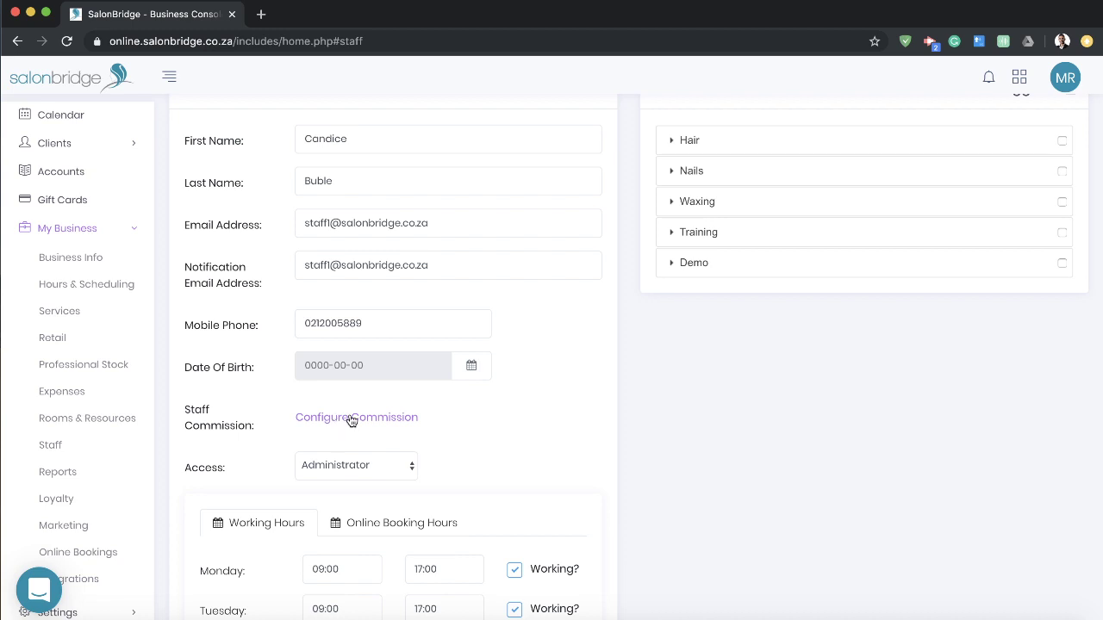
{"action": "left_click", "coordinate": [349, 420]}
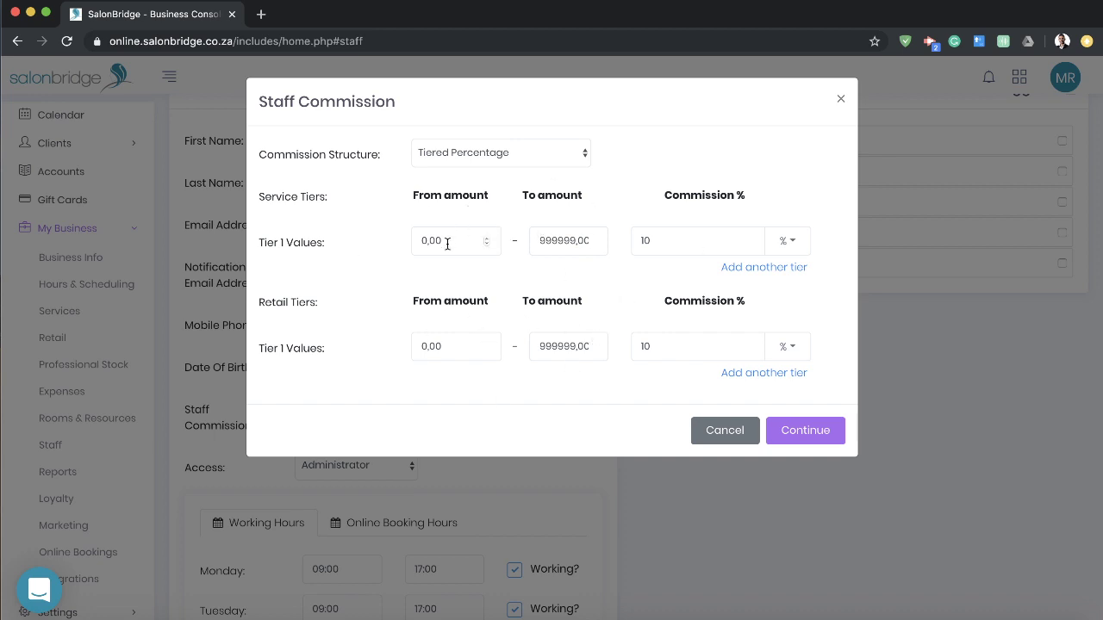
{"action": "left_click", "coordinate": [560, 155]}
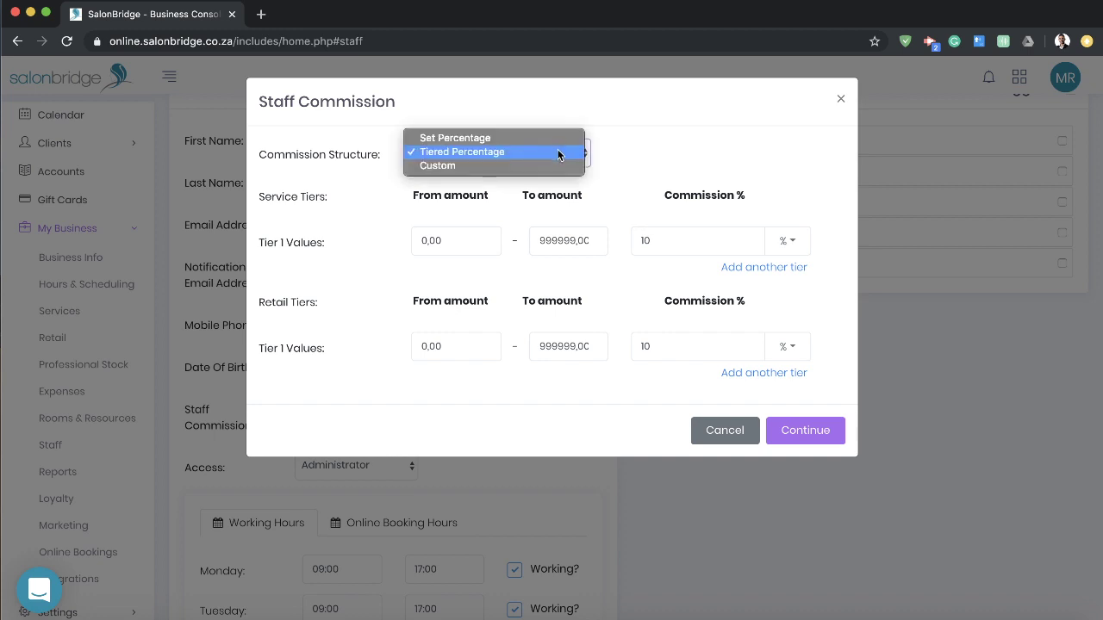
{"action": "left_click", "coordinate": [559, 151]}
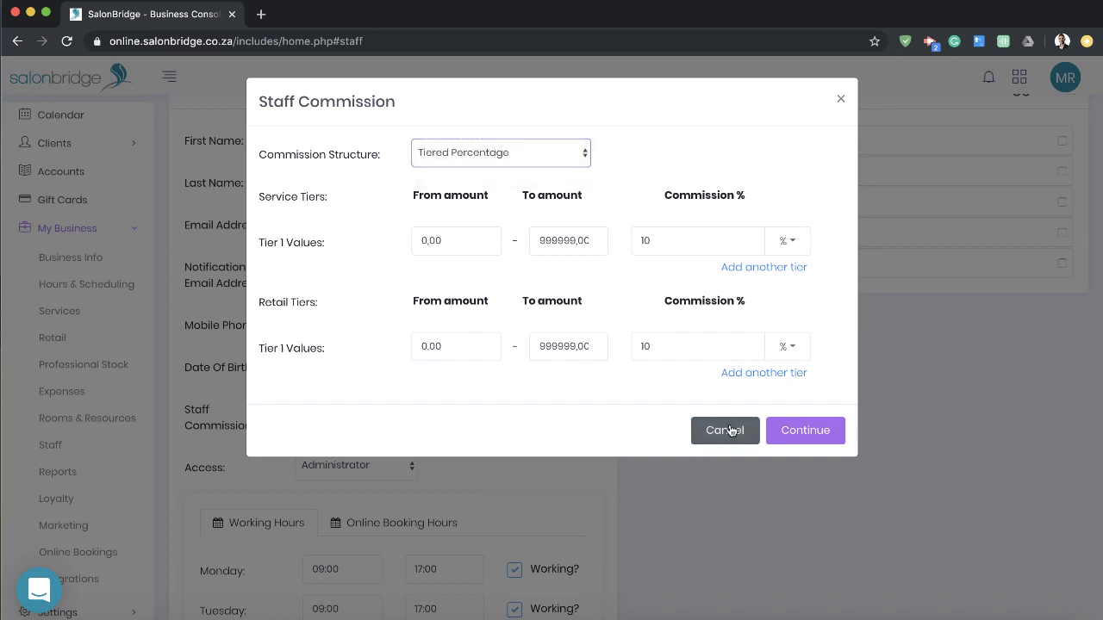
{"action": "left_click", "coordinate": [730, 430]}
Step: Generate the Sales / Revenue Report with the Commission Report sub type
{"action": "left_click", "coordinate": [67, 474]}
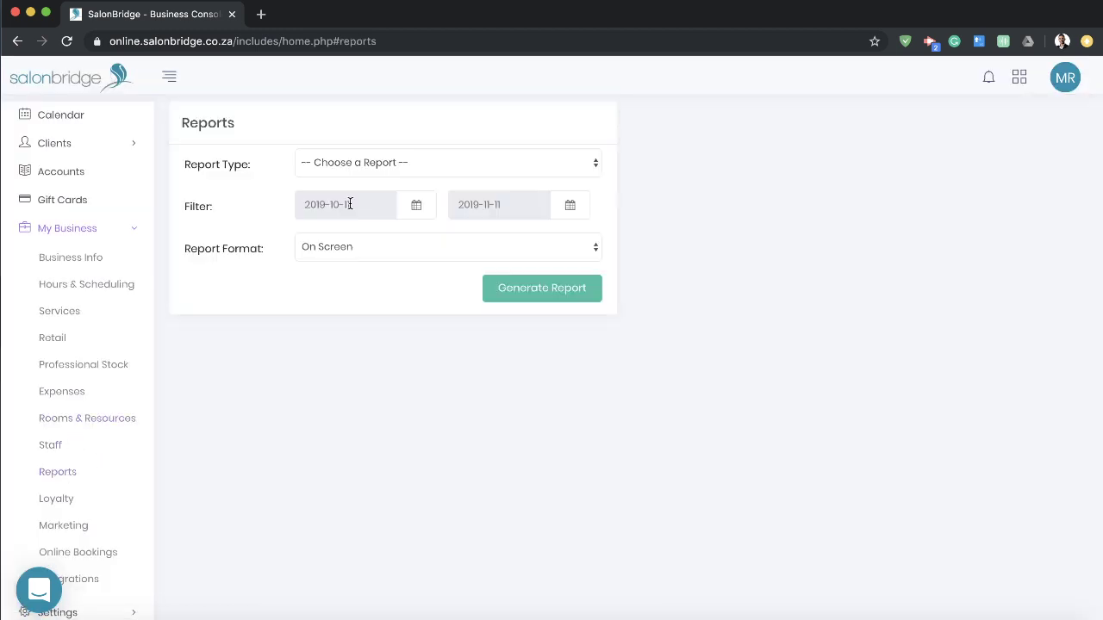
{"action": "left_click", "coordinate": [407, 158]}
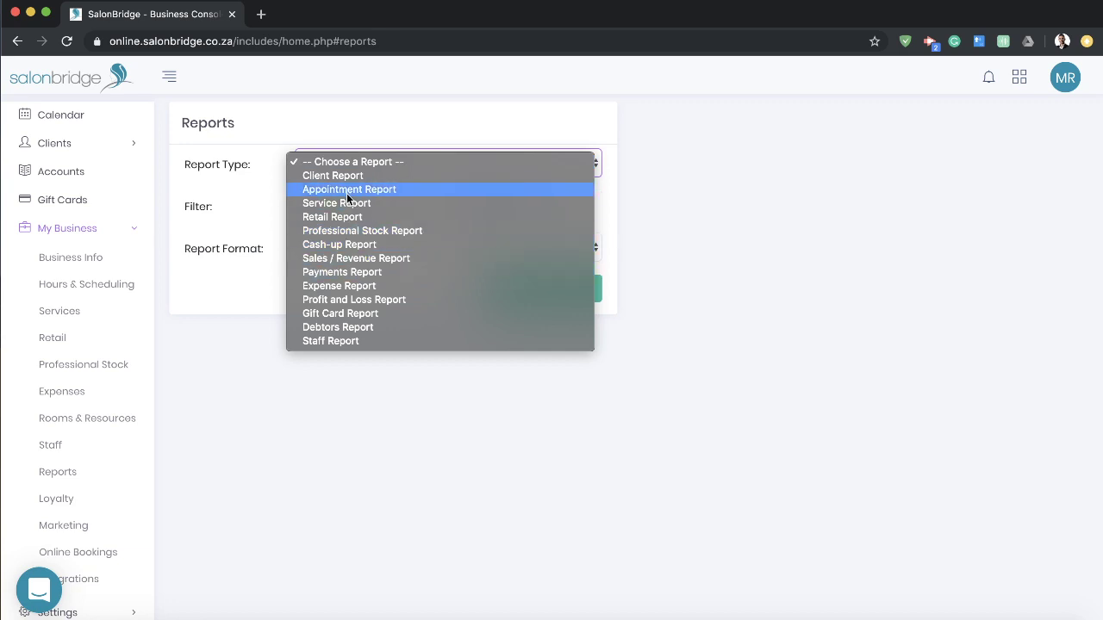
{"action": "left_click", "coordinate": [344, 258]}
{"action": "left_click", "coordinate": [401, 203]}
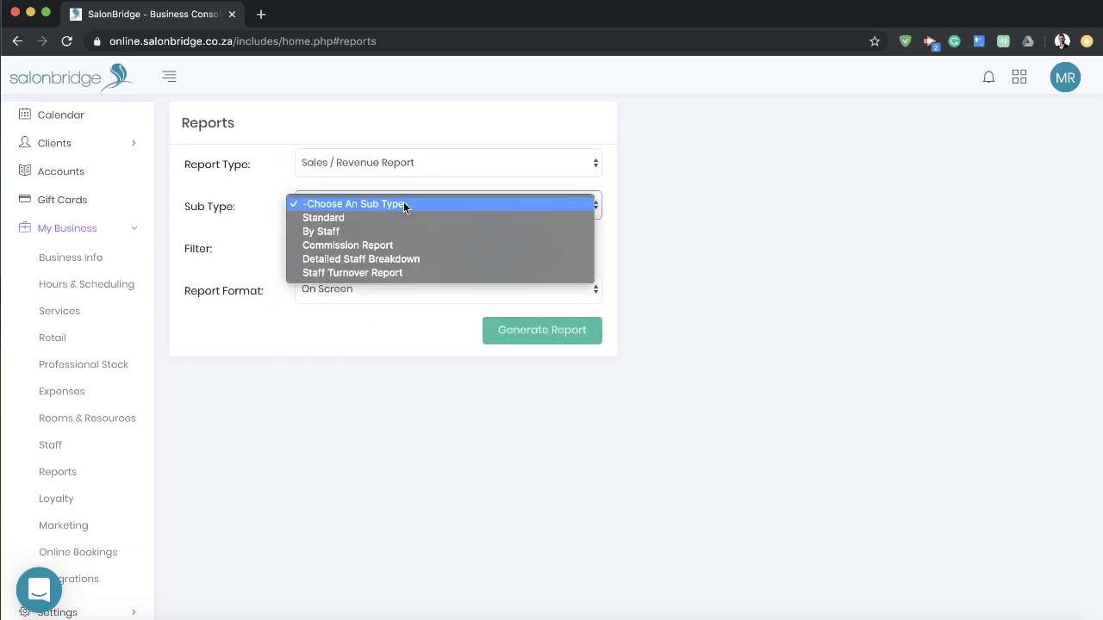
{"action": "left_click", "coordinate": [374, 244]}
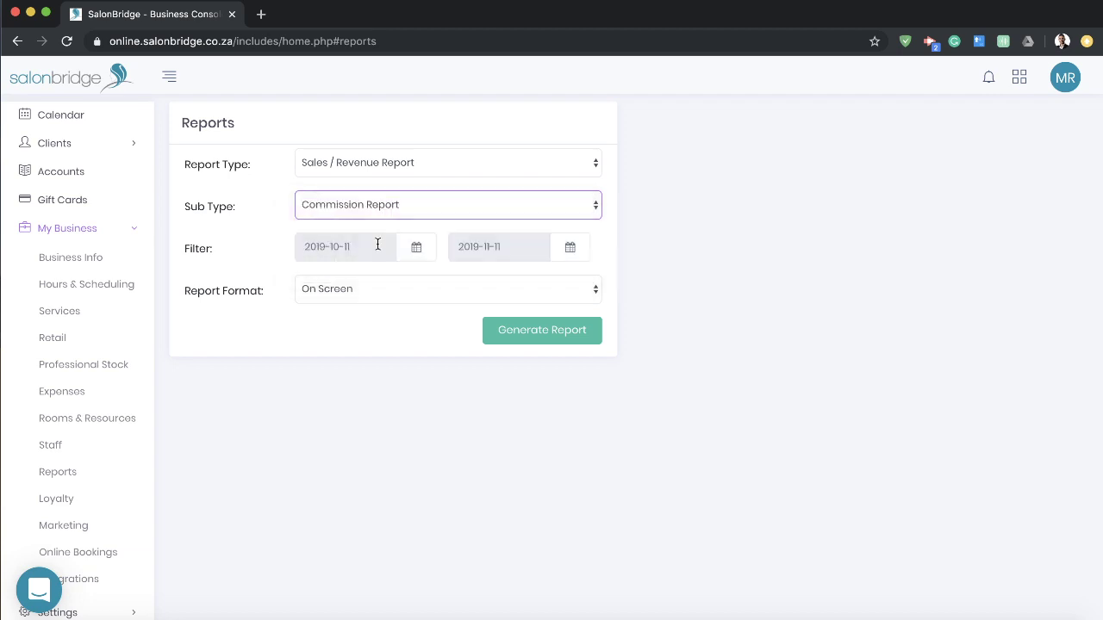
{"action": "left_click", "coordinate": [550, 340]}
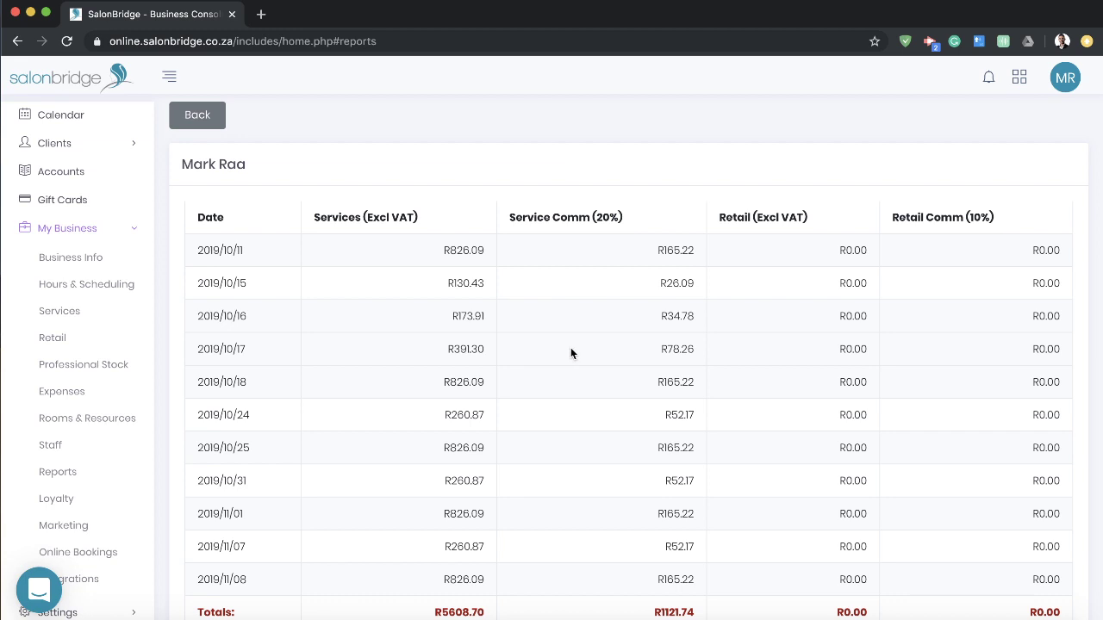
Step: Scroll through each staff member's commission table, then go back to the Reports form
{"action": "scroll", "coordinate": [486, 339], "scroll_direction": "down", "scroll_amount": 3}
{"action": "scroll", "coordinate": [486, 340], "scroll_direction": "up", "scroll_amount": 2}
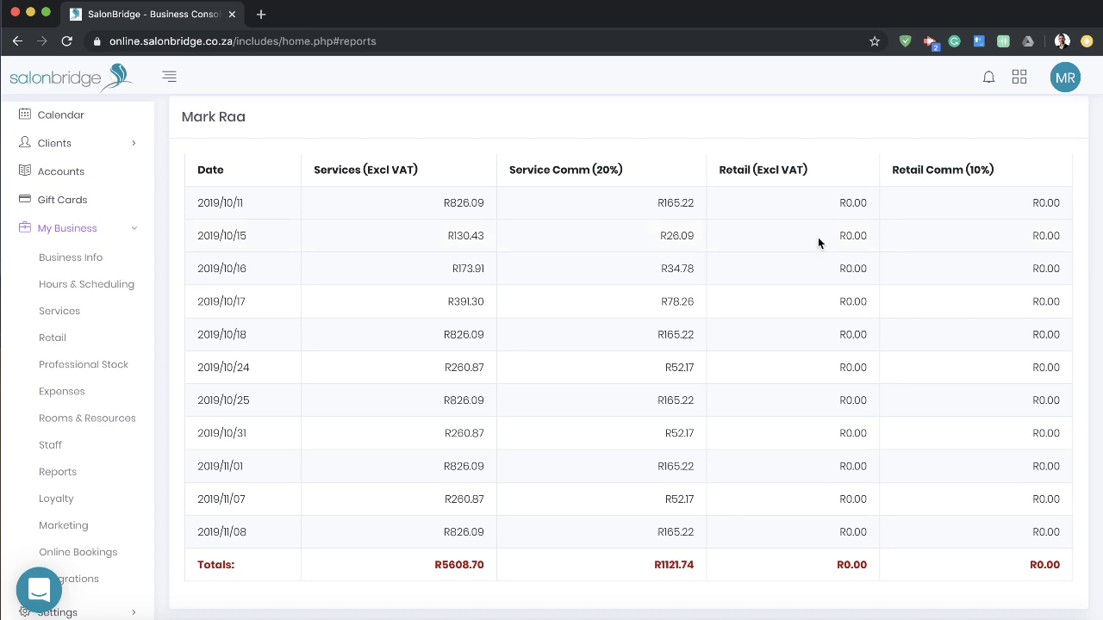
{"action": "scroll", "coordinate": [819, 244], "scroll_direction": "down", "scroll_amount": 2}
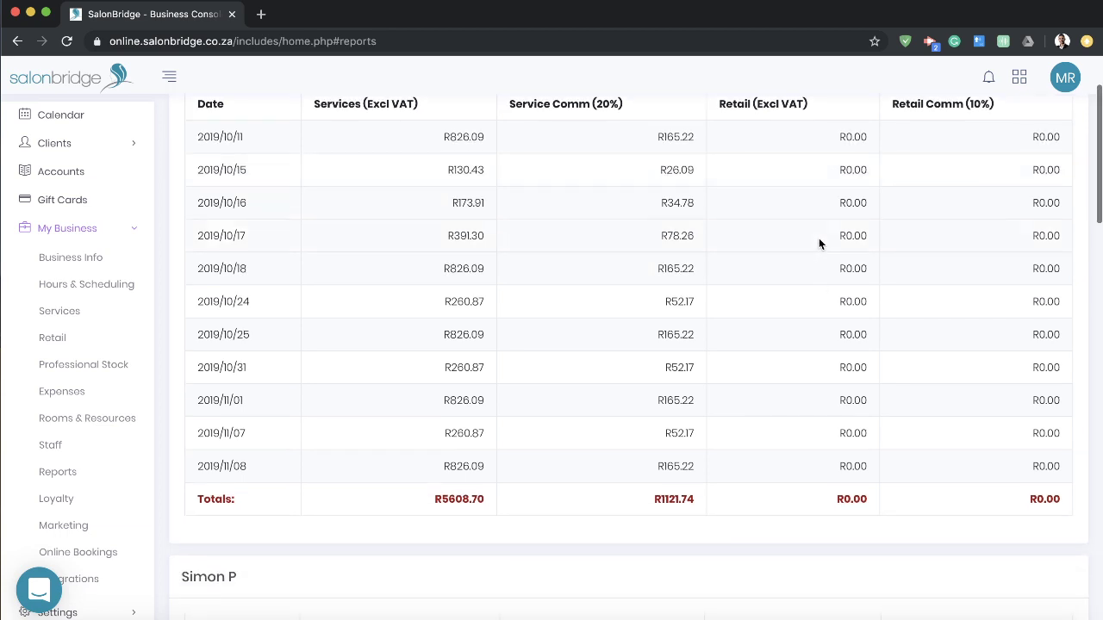
{"action": "scroll", "coordinate": [819, 244], "scroll_direction": "down", "scroll_amount": 4}
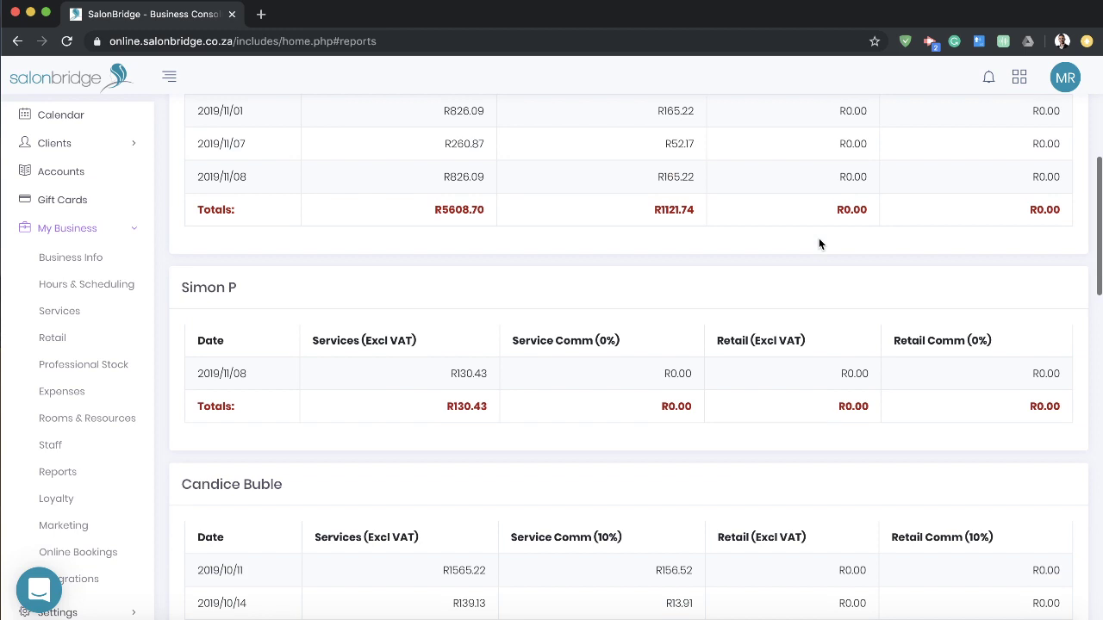
{"action": "scroll", "coordinate": [819, 237], "scroll_direction": "down", "scroll_amount": 5}
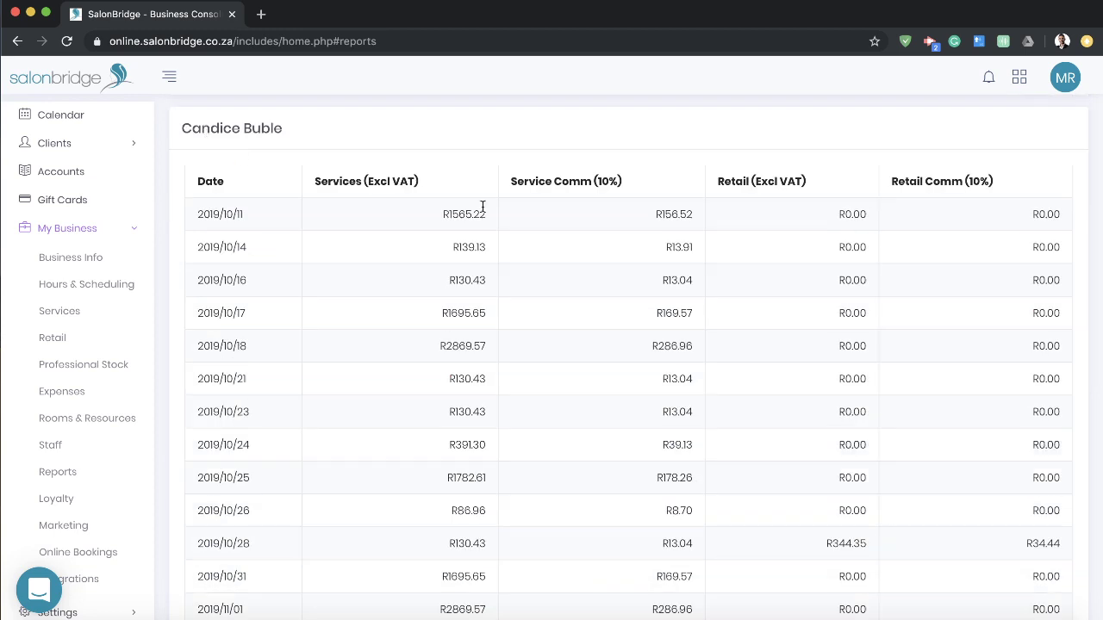
{"action": "scroll", "coordinate": [603, 180], "scroll_direction": "down", "scroll_amount": 4}
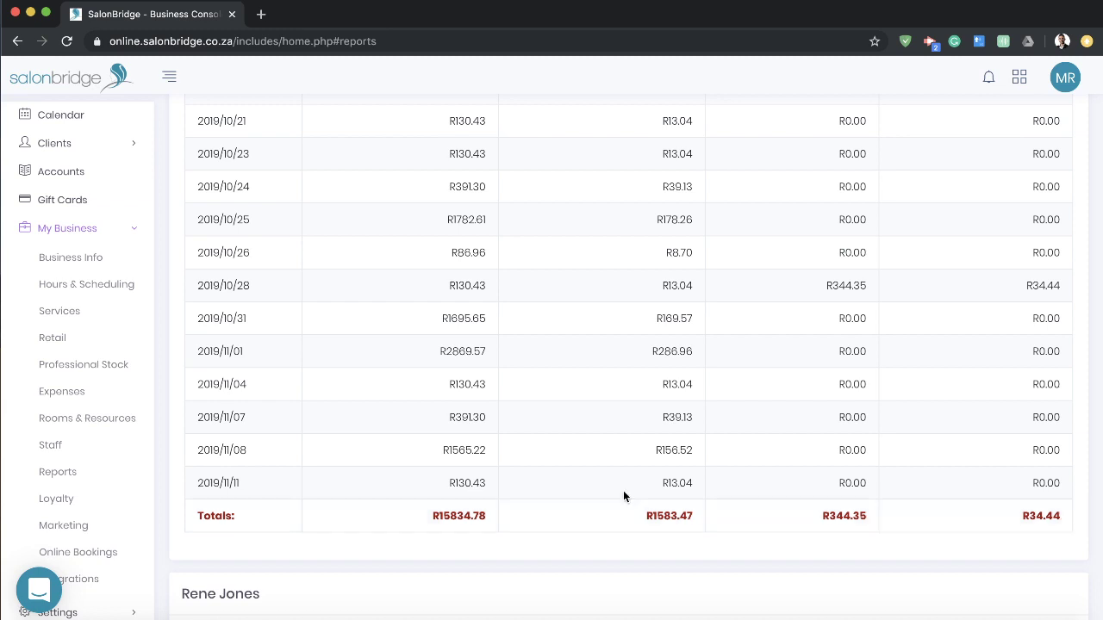
{"action": "scroll", "coordinate": [453, 490], "scroll_direction": "up", "scroll_amount": 15}
{"action": "left_click", "coordinate": [195, 115]}
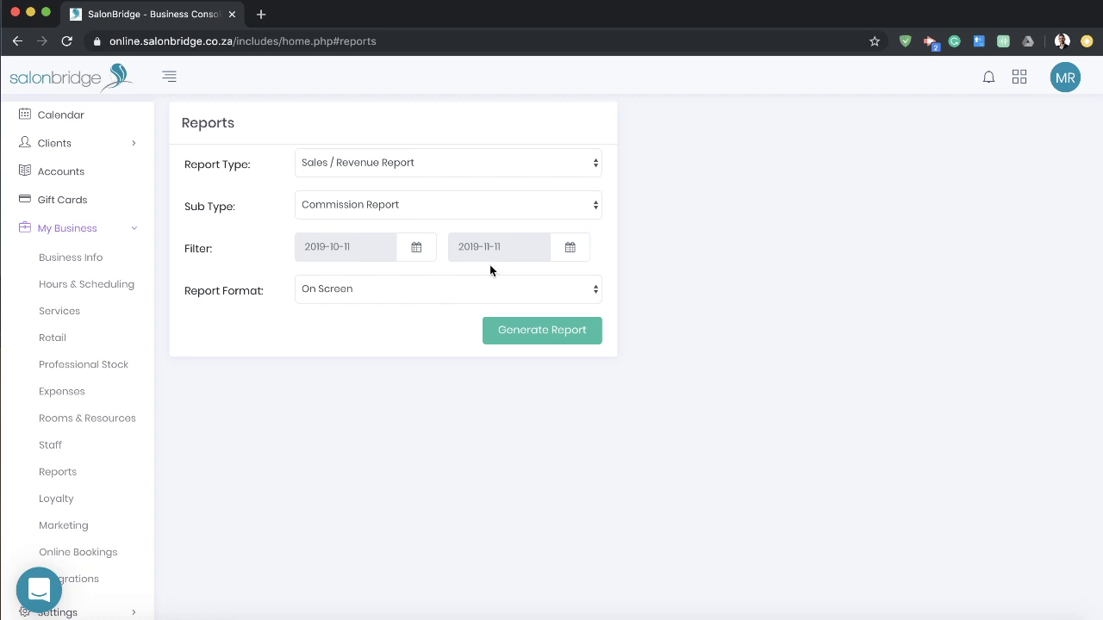
Step: Generate the Client Report with the New vs Repeat Clients sub type
{"action": "left_click", "coordinate": [515, 163]}
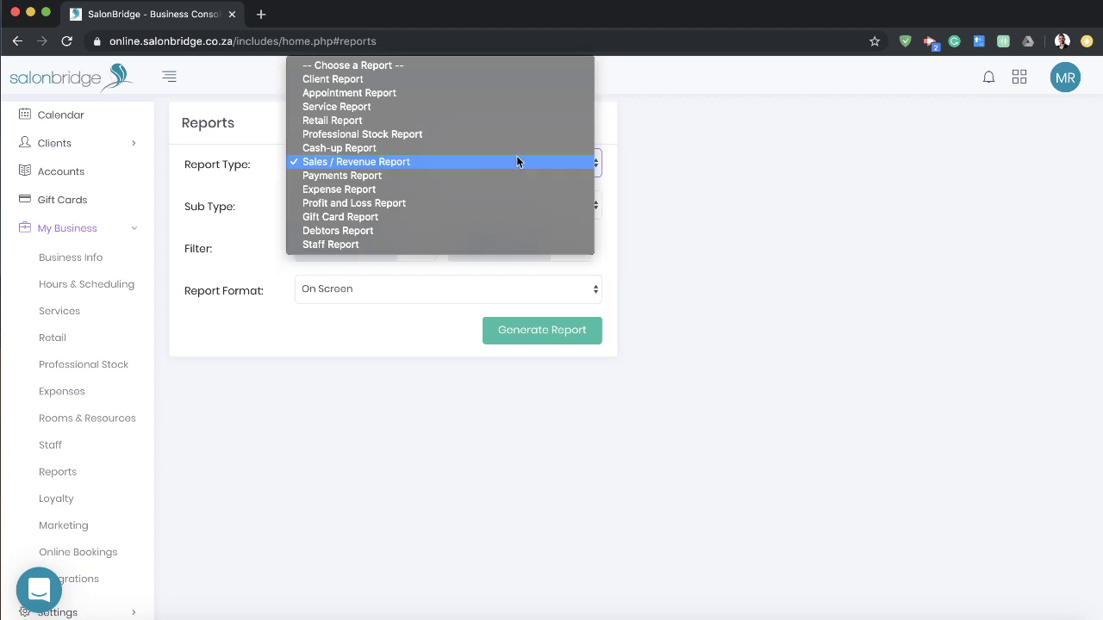
{"action": "left_click", "coordinate": [393, 82]}
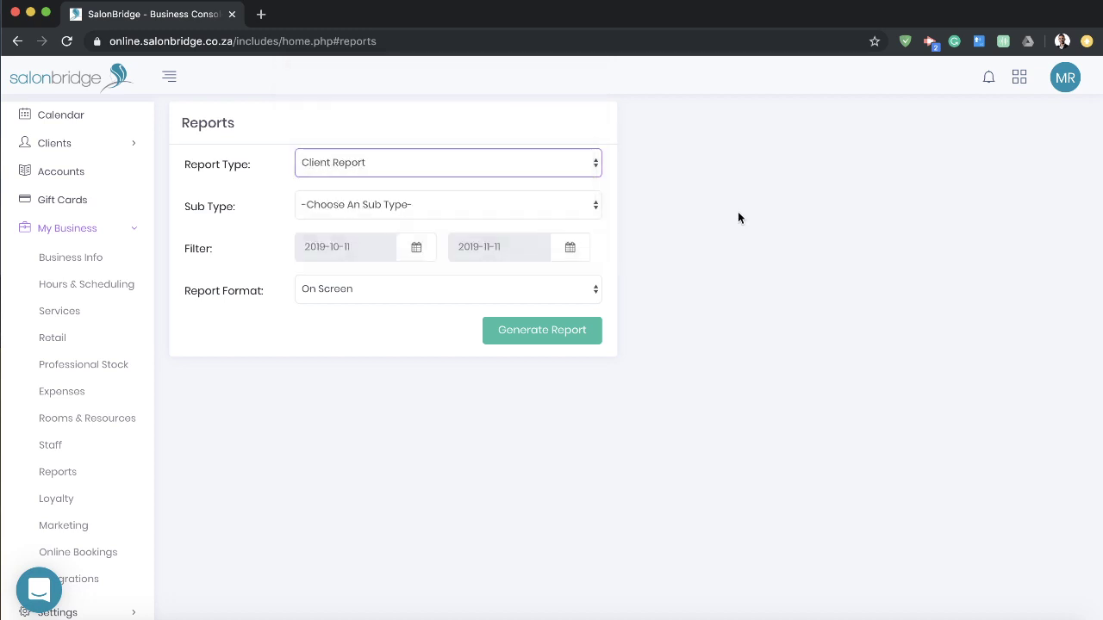
{"action": "left_click", "coordinate": [453, 204]}
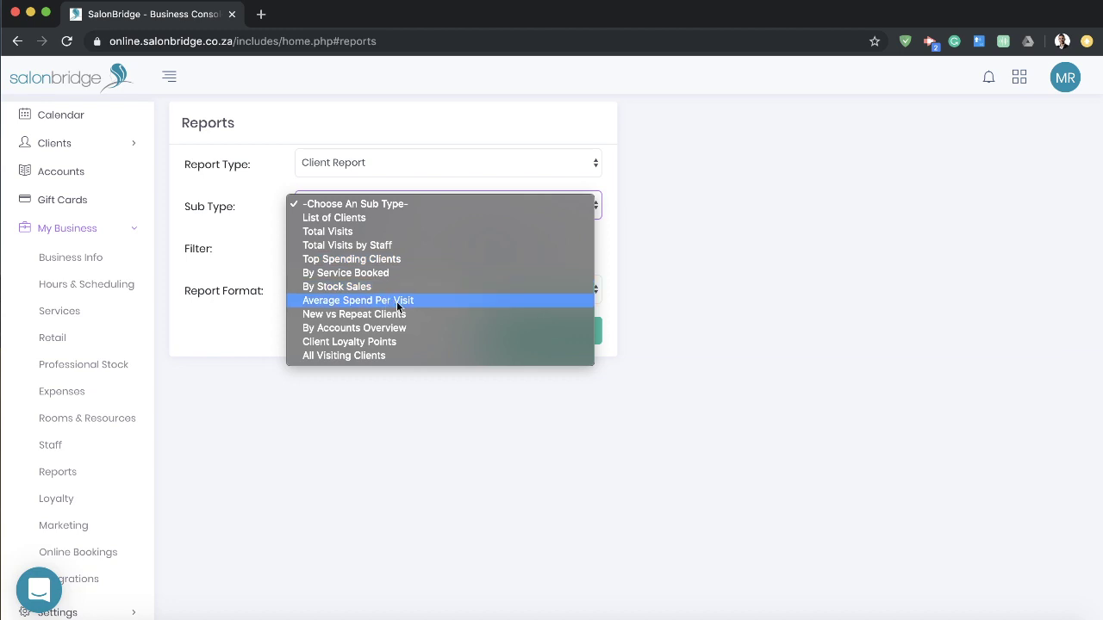
{"action": "left_click", "coordinate": [342, 315]}
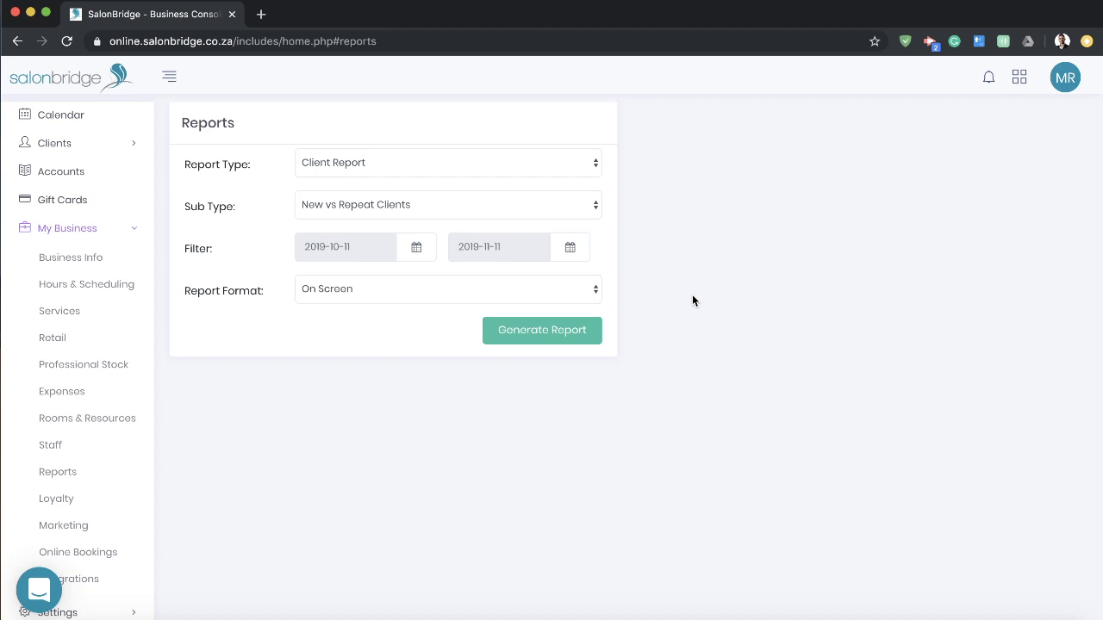
{"action": "left_click", "coordinate": [534, 336]}
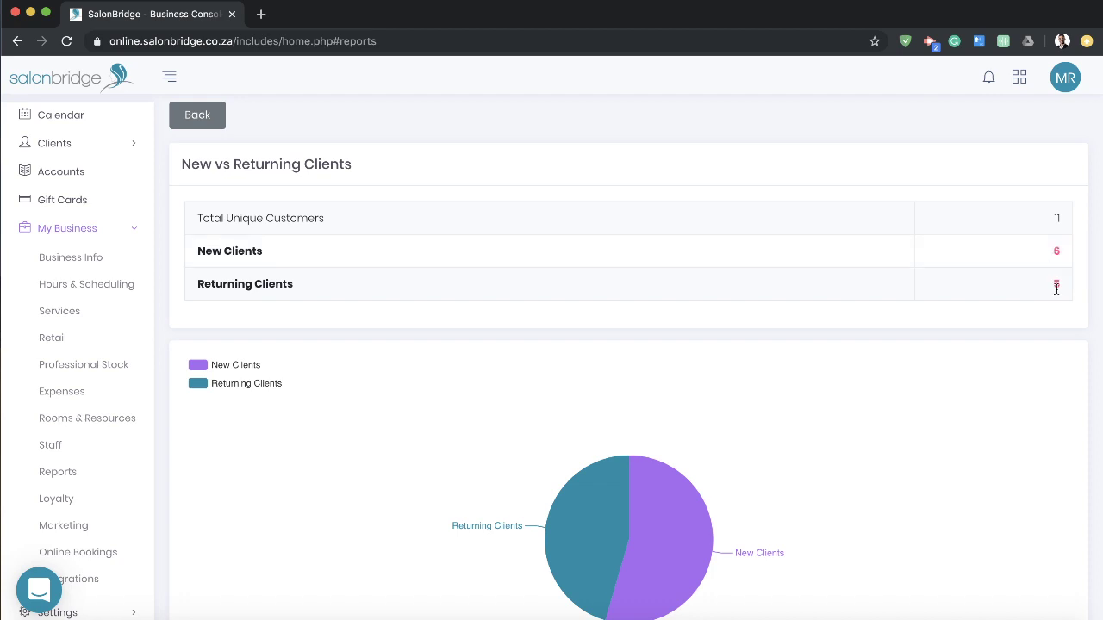
Step: Review the chart of 6 new and 5 returning clients, then go back to the form
{"action": "scroll", "coordinate": [982, 290], "scroll_direction": "down", "scroll_amount": 3}
{"action": "mouse_move", "coordinate": [672, 405]}
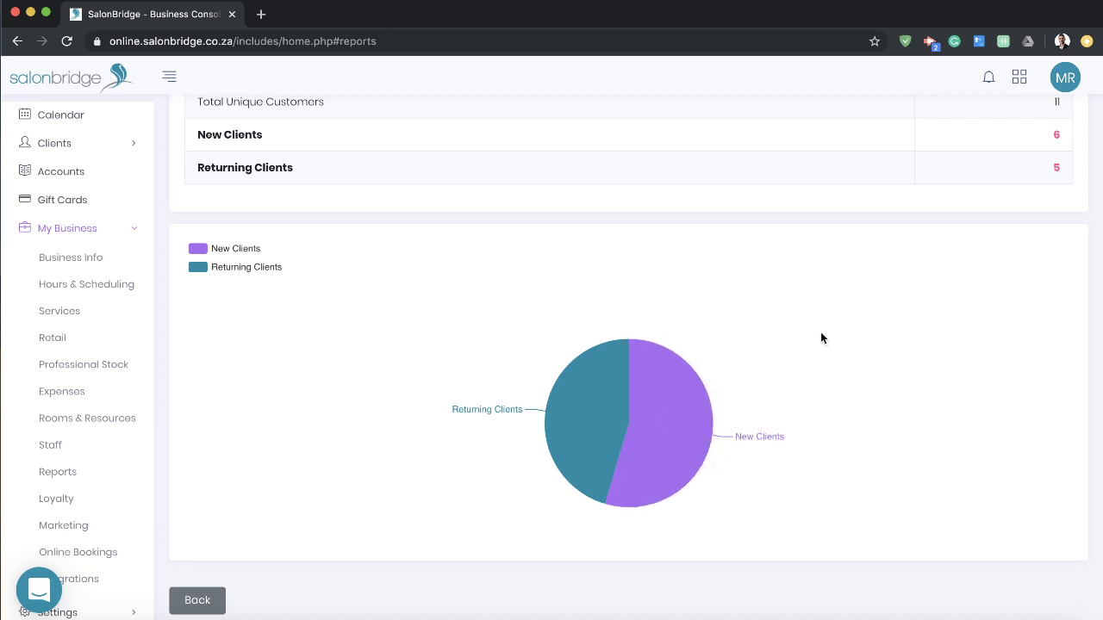
{"action": "left_click", "coordinate": [197, 601]}
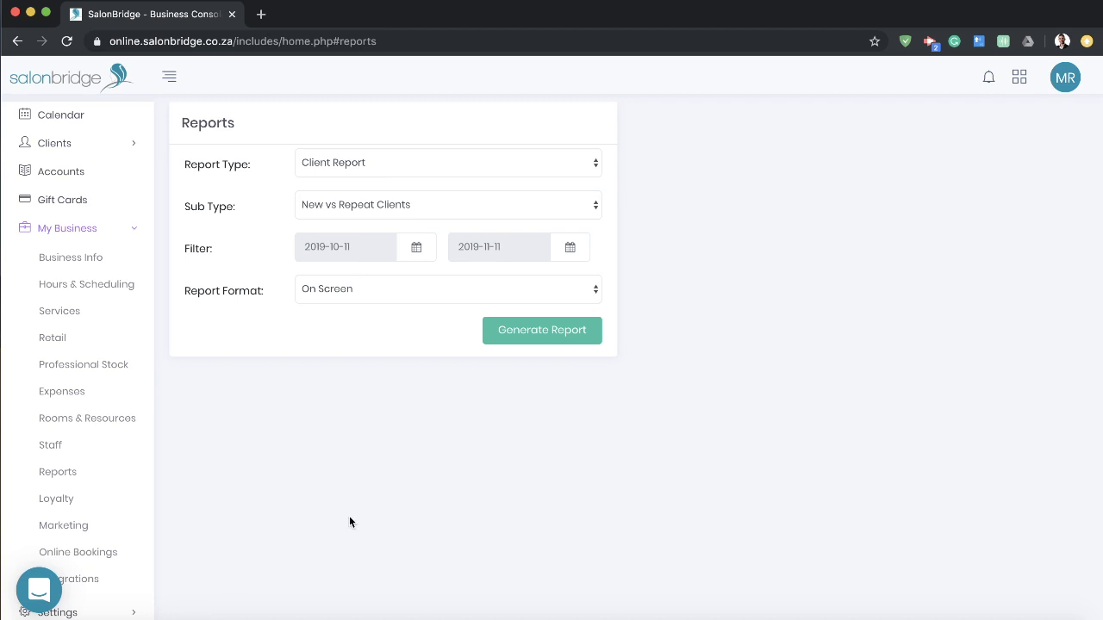
Step: Generate the Appointment Report with the Standard sub type on screen
{"action": "left_click", "coordinate": [446, 164]}
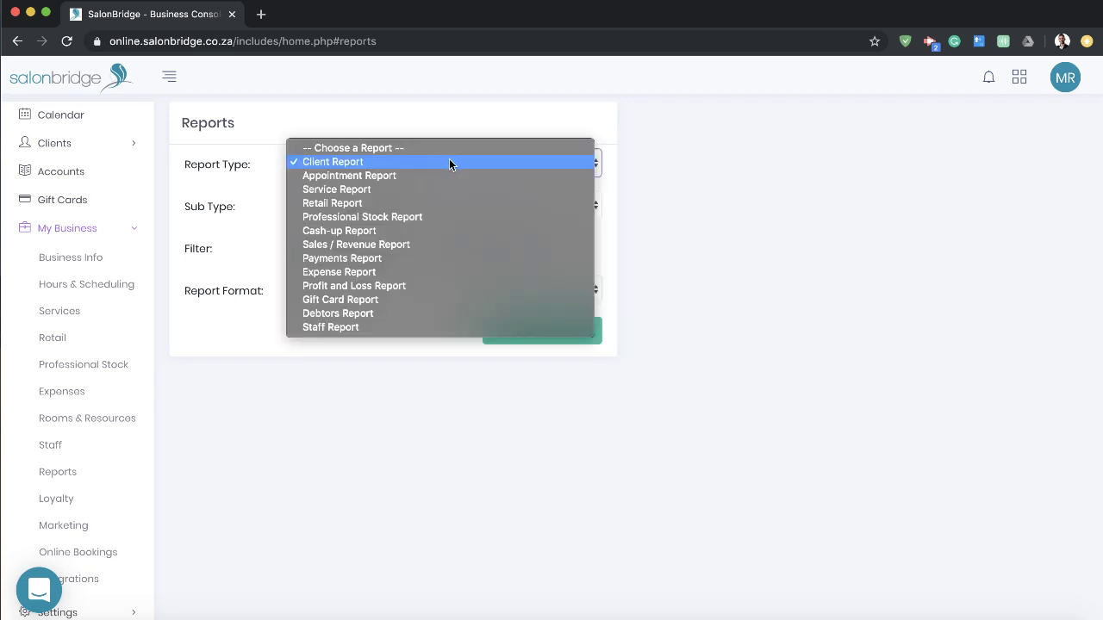
{"action": "left_click", "coordinate": [429, 176]}
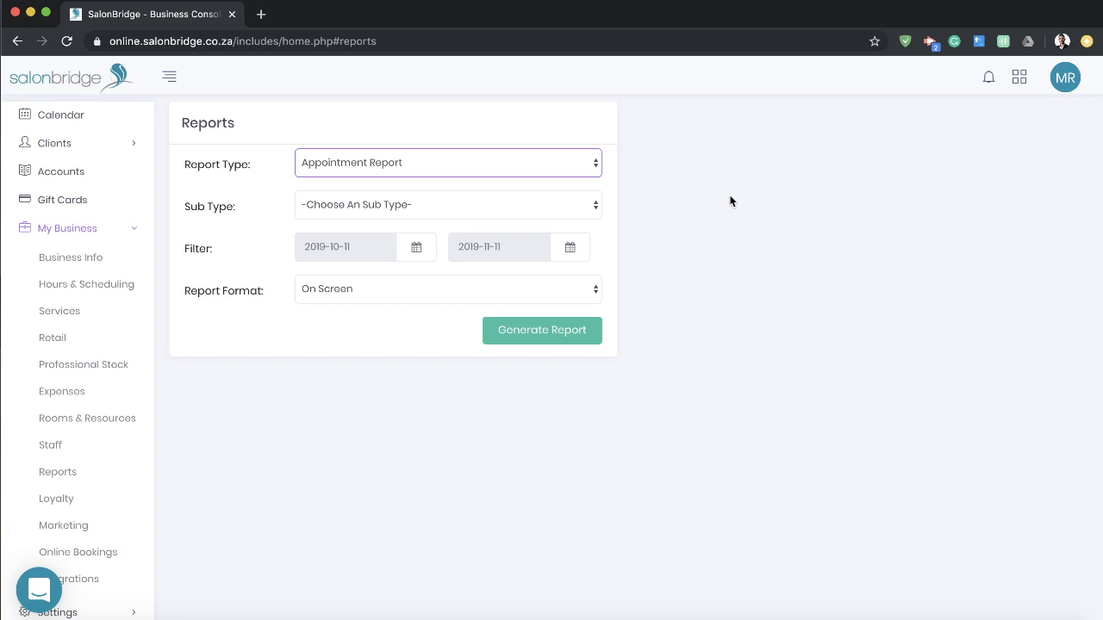
{"action": "left_click", "coordinate": [539, 204]}
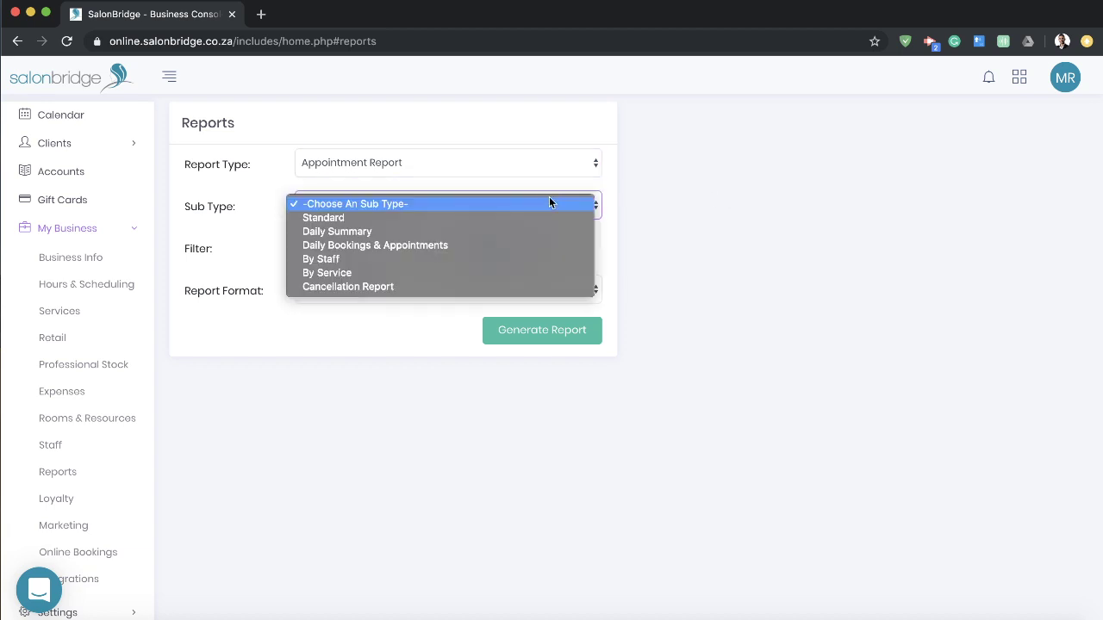
{"action": "left_click", "coordinate": [483, 218]}
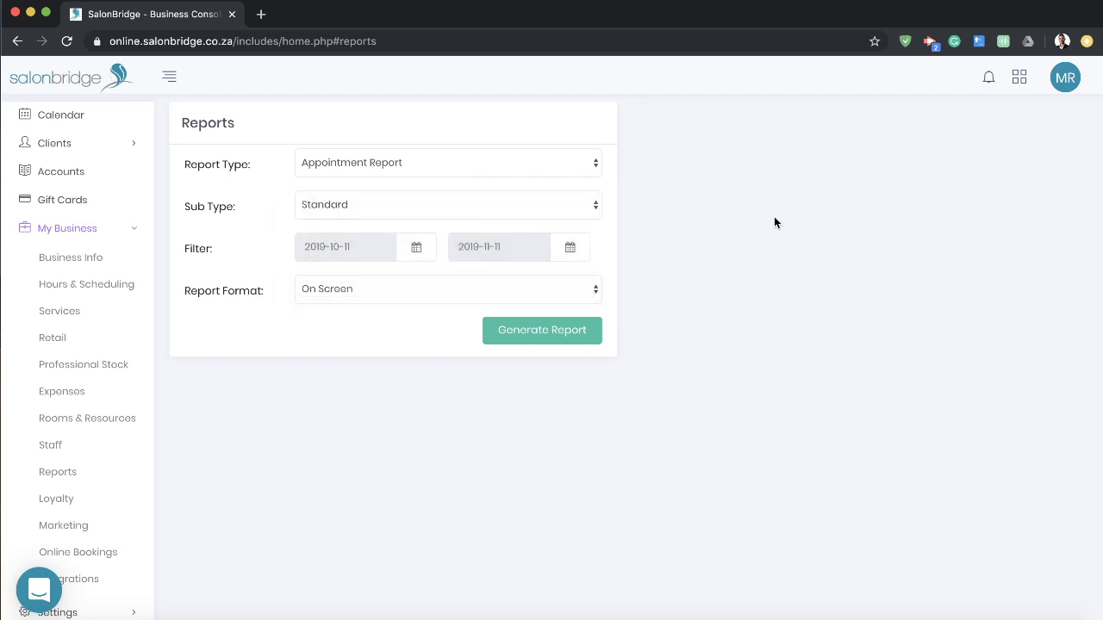
{"action": "left_click", "coordinate": [557, 336]}
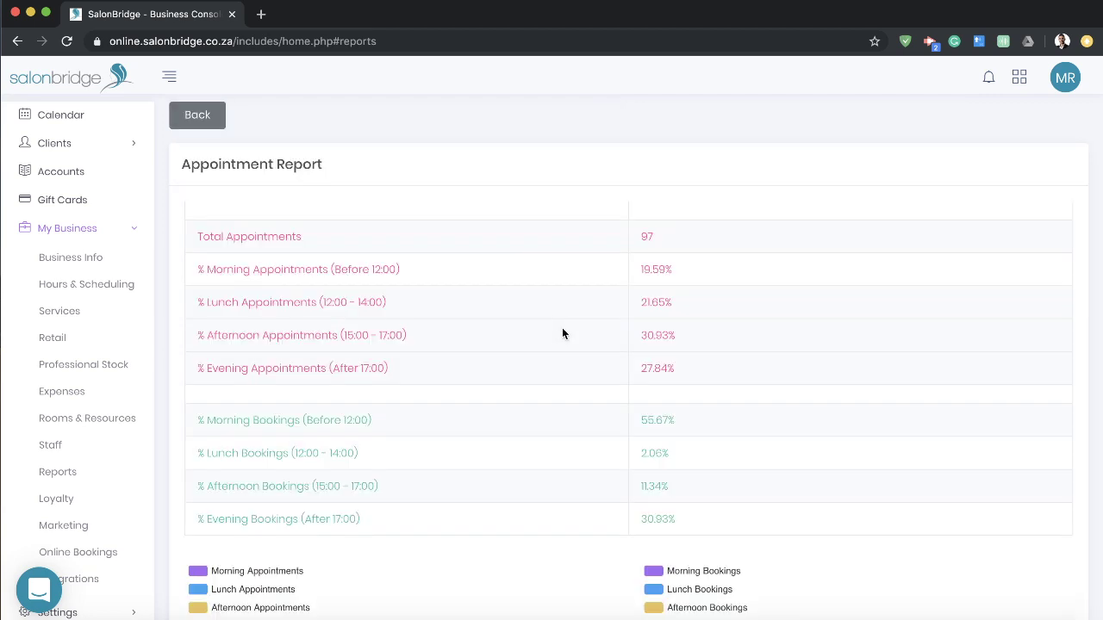
Step: Scroll through the charts of 97 appointments by time of day, then return to the form
{"action": "scroll", "coordinate": [568, 325], "scroll_direction": "down", "scroll_amount": 1}
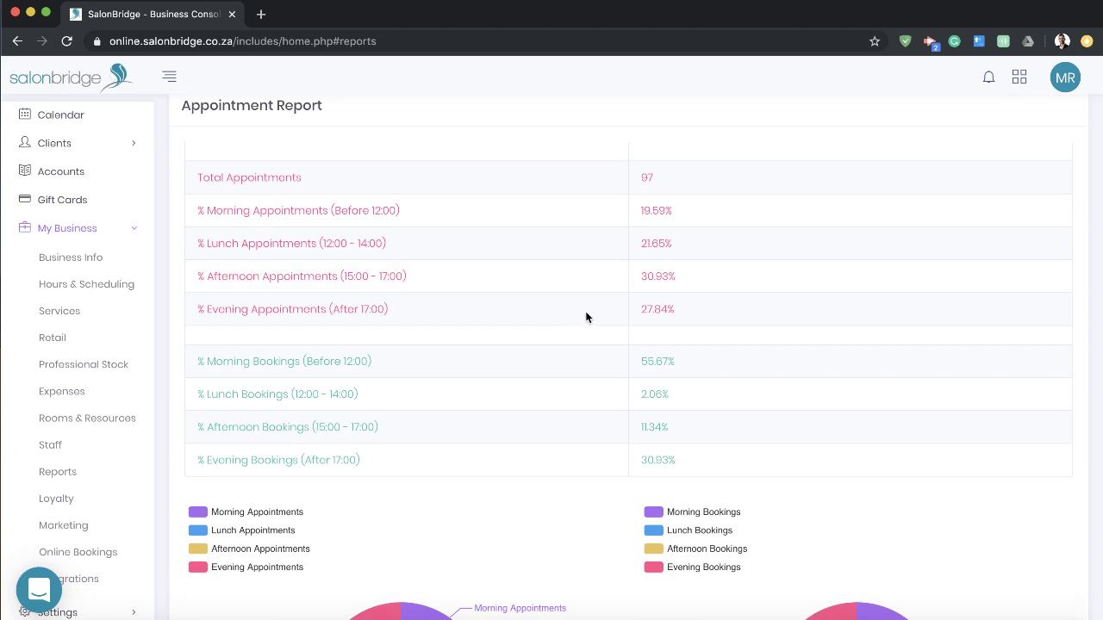
{"action": "scroll", "coordinate": [586, 316], "scroll_direction": "down", "scroll_amount": 3}
{"action": "mouse_move", "coordinate": [908, 489]}
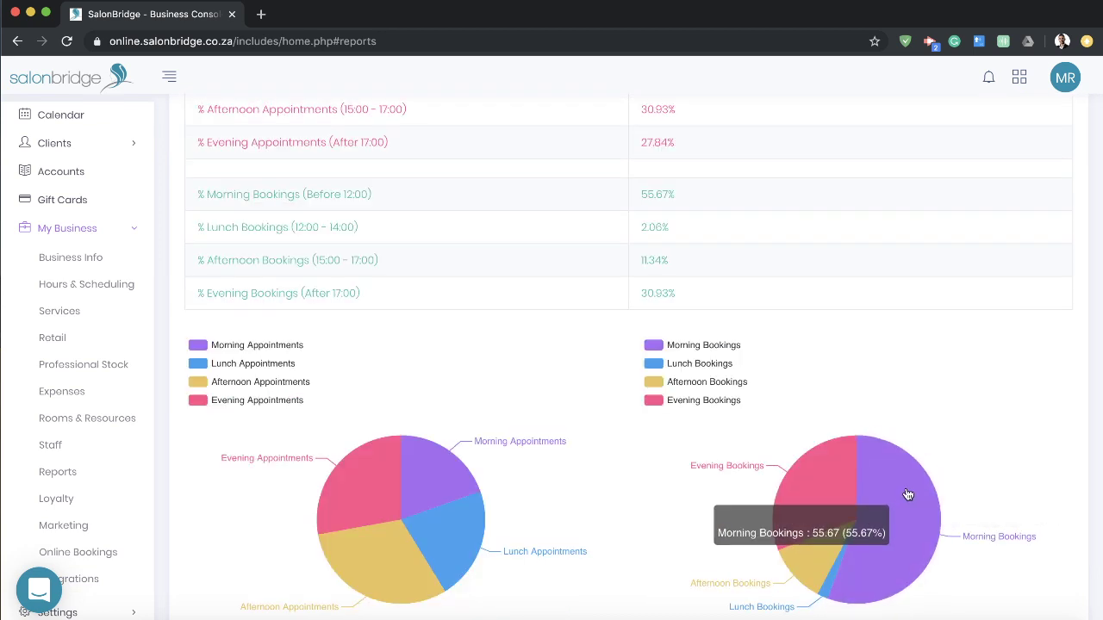
{"action": "scroll", "coordinate": [757, 403], "scroll_direction": "up", "scroll_amount": 4}
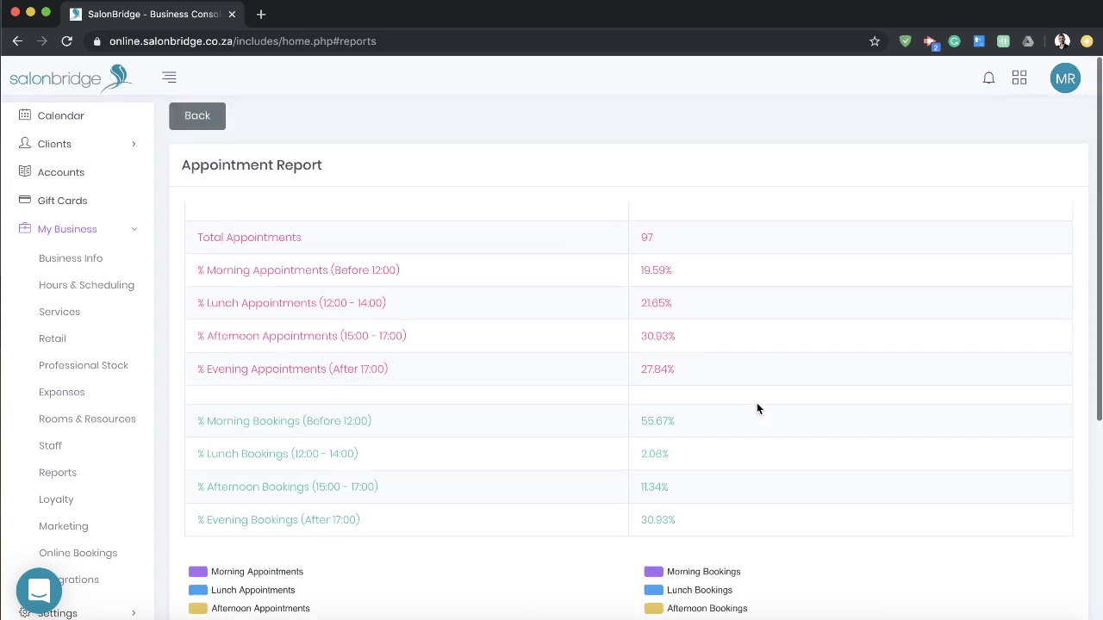
{"action": "left_click", "coordinate": [207, 115]}
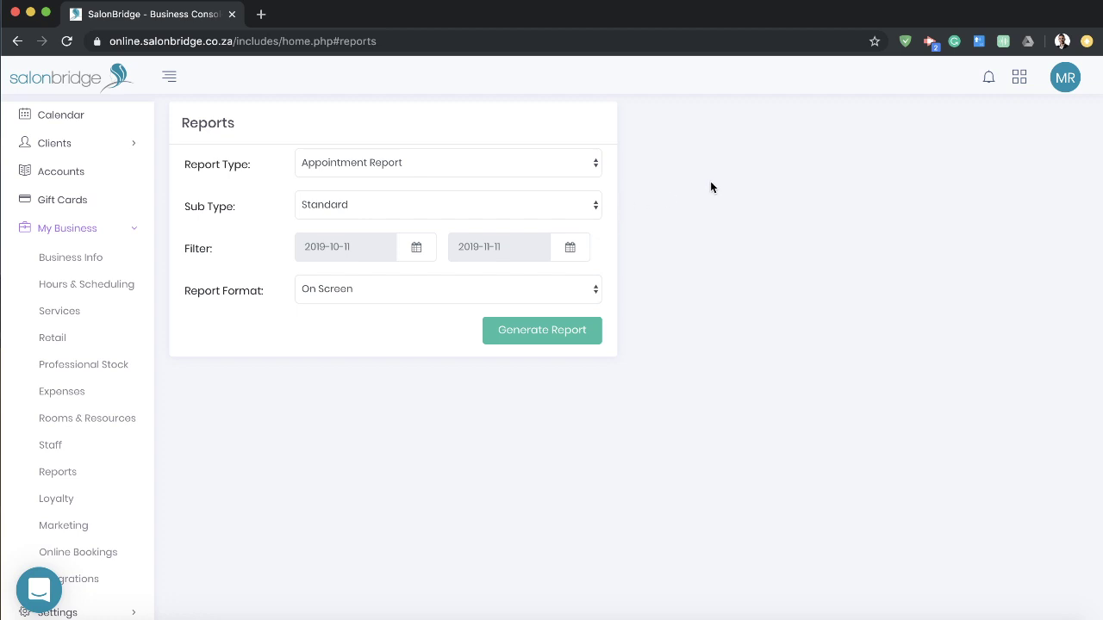
Step: Generate the Daily Bookings & Appointments chart from 1 July 2019 and return to the form
{"action": "left_click", "coordinate": [390, 207]}
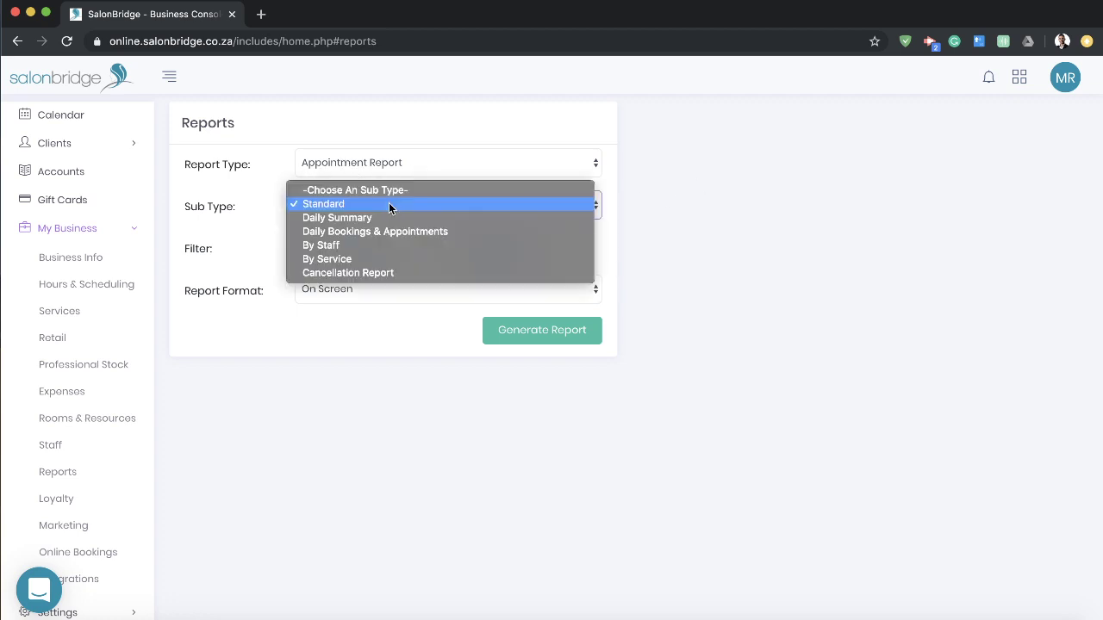
{"action": "left_click", "coordinate": [344, 234]}
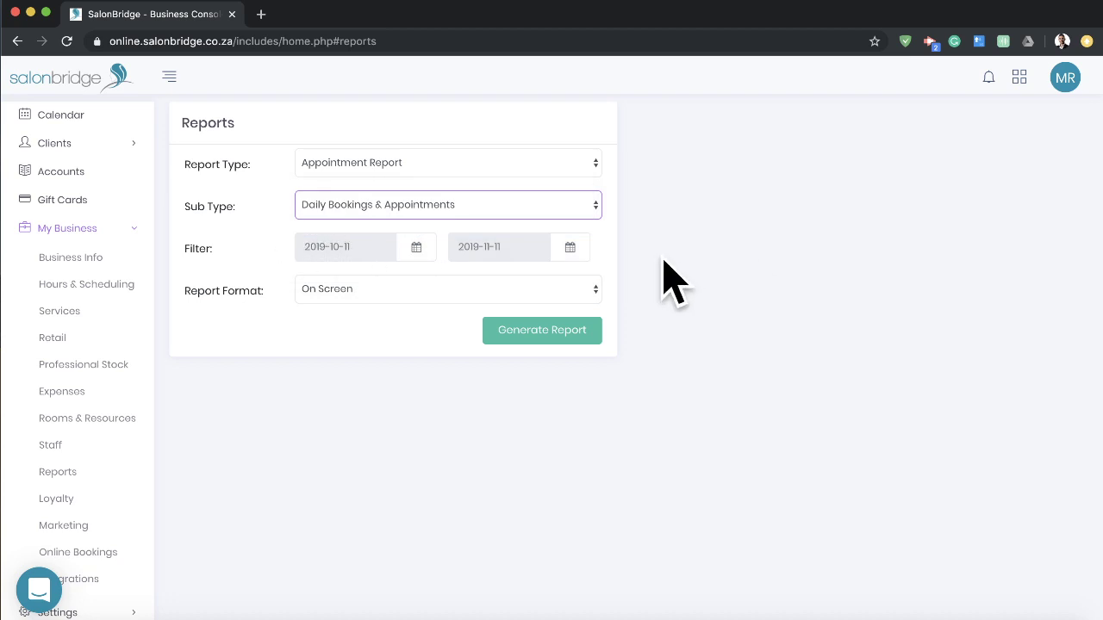
{"action": "left_click", "coordinate": [416, 247]}
{"action": "left_click", "coordinate": [419, 284]}
{"action": "left_click", "coordinate": [419, 284]}
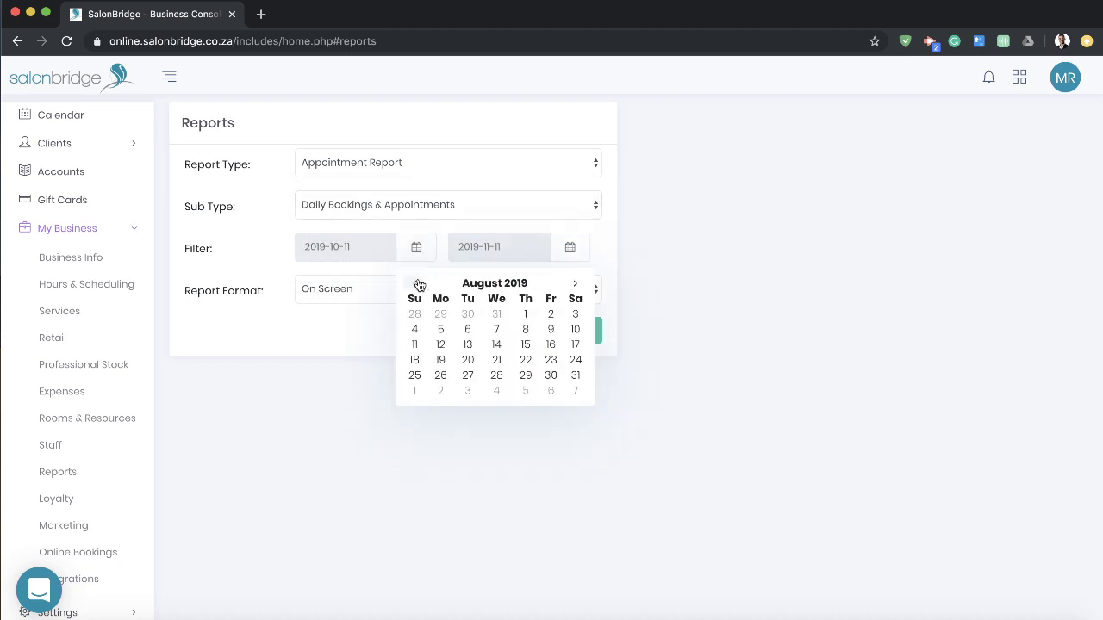
{"action": "left_click", "coordinate": [417, 284]}
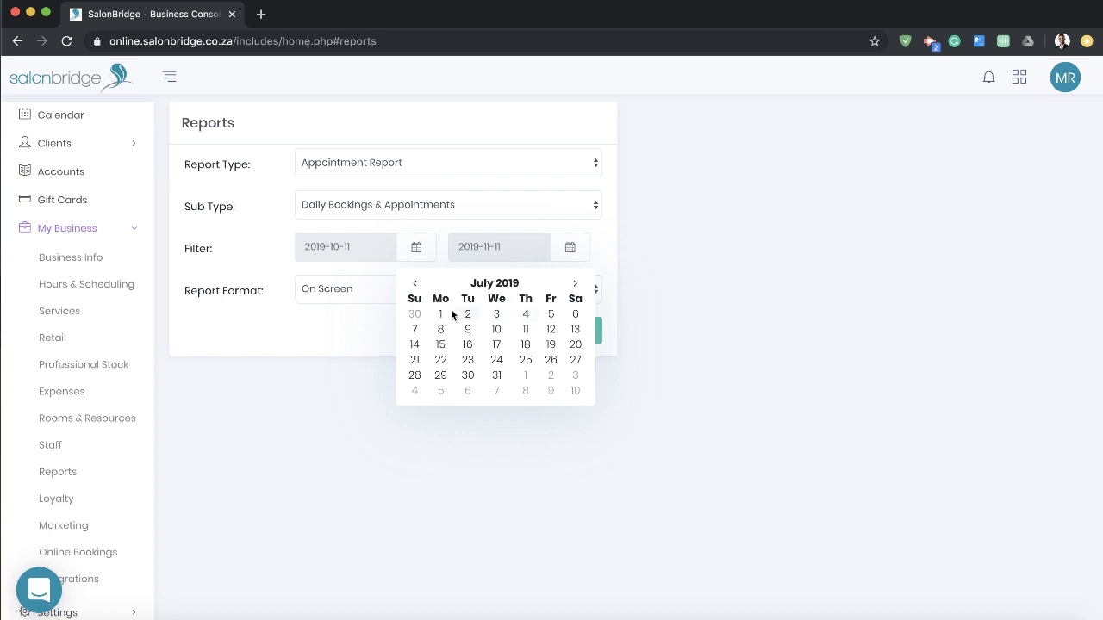
{"action": "left_click", "coordinate": [440, 314]}
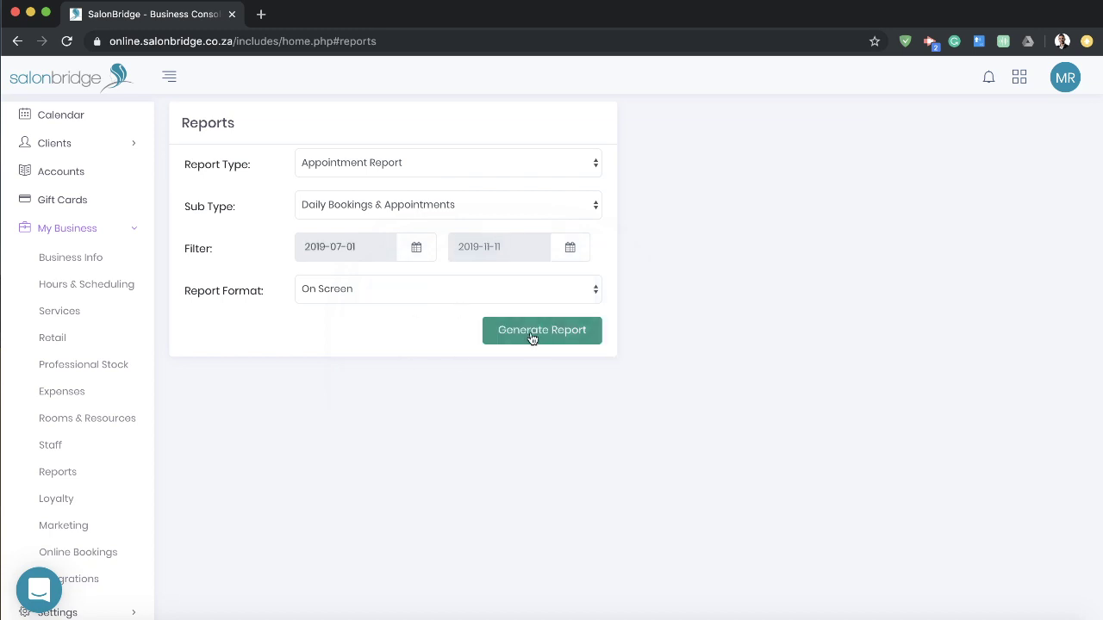
{"action": "left_click", "coordinate": [541, 331]}
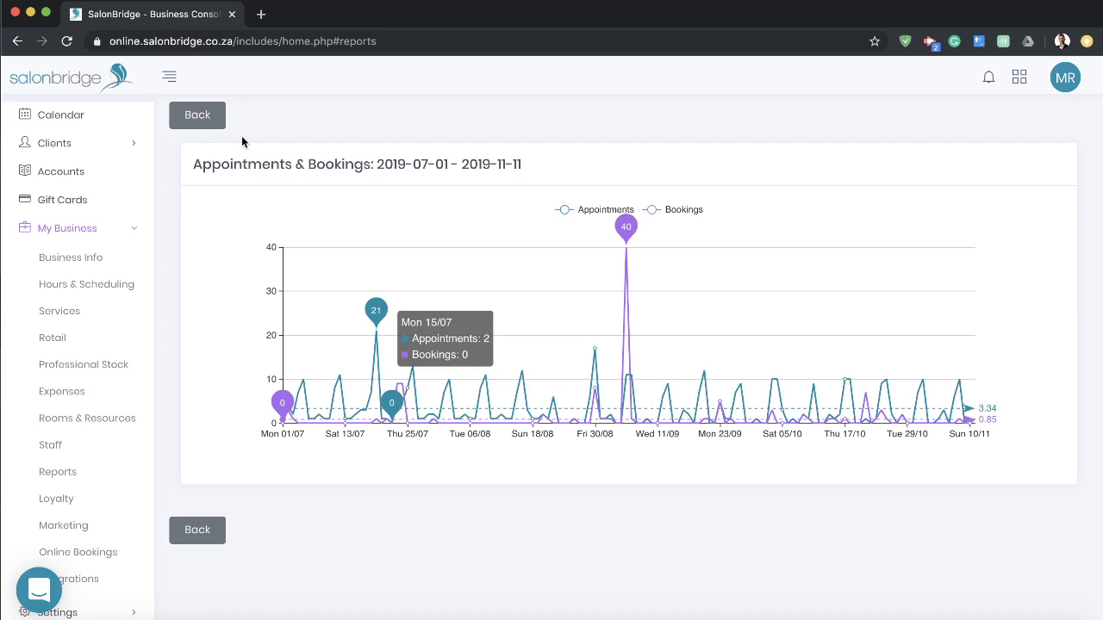
{"action": "left_click", "coordinate": [202, 115]}
Step: Move the start date to 1 October 2019, view the chart, and return to the form
{"action": "left_click", "coordinate": [417, 248]}
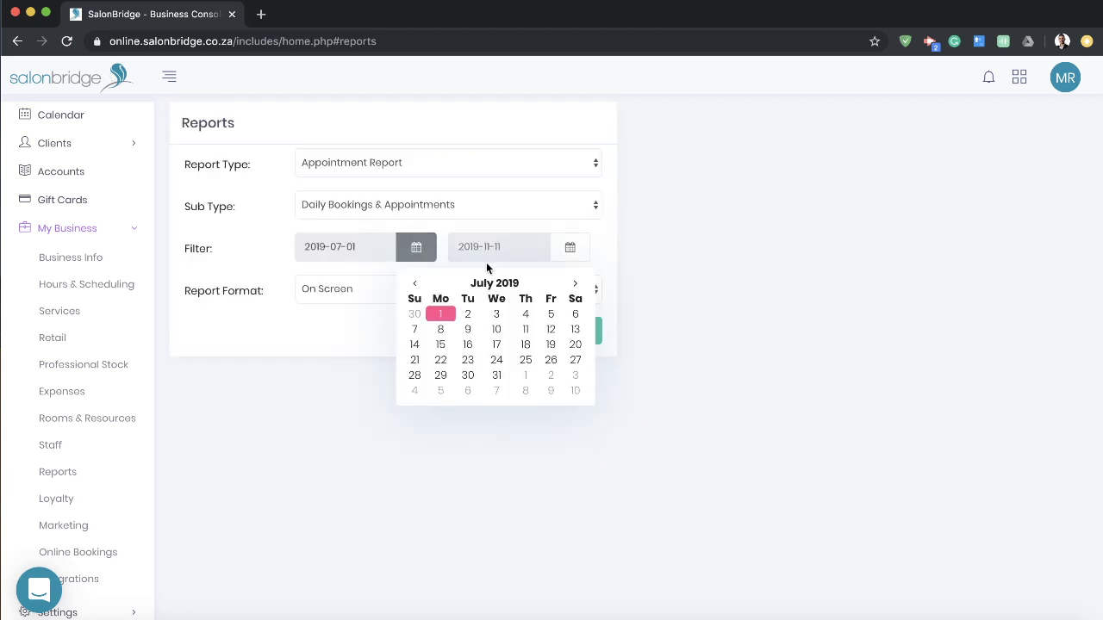
{"action": "left_click", "coordinate": [574, 284]}
{"action": "left_click", "coordinate": [574, 284]}
{"action": "left_click", "coordinate": [573, 284]}
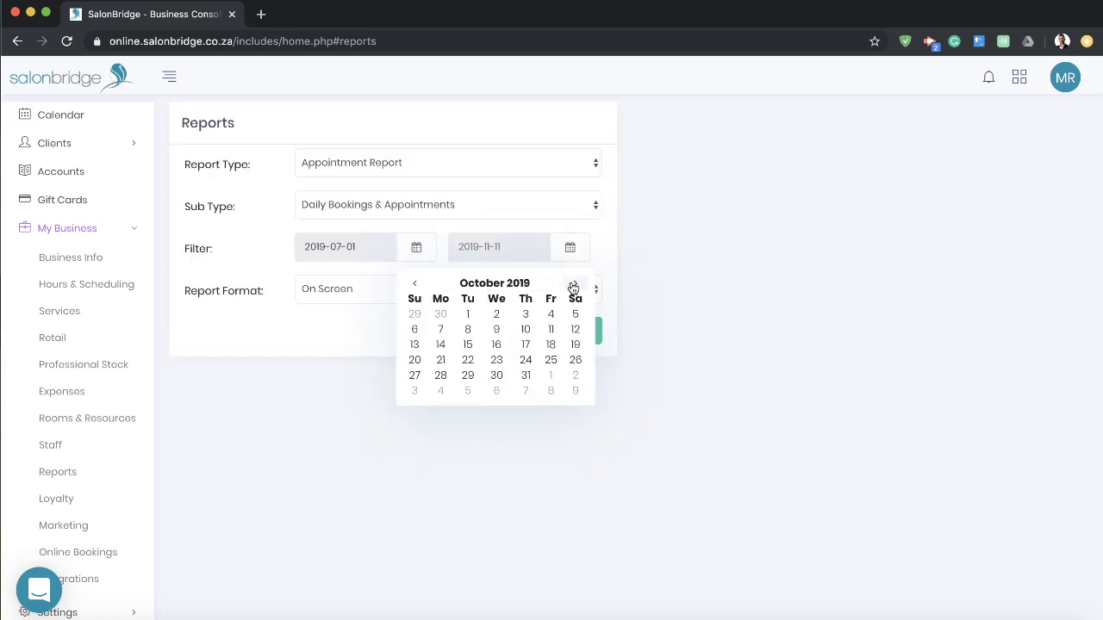
{"action": "left_click", "coordinate": [468, 314]}
{"action": "left_click", "coordinate": [531, 326]}
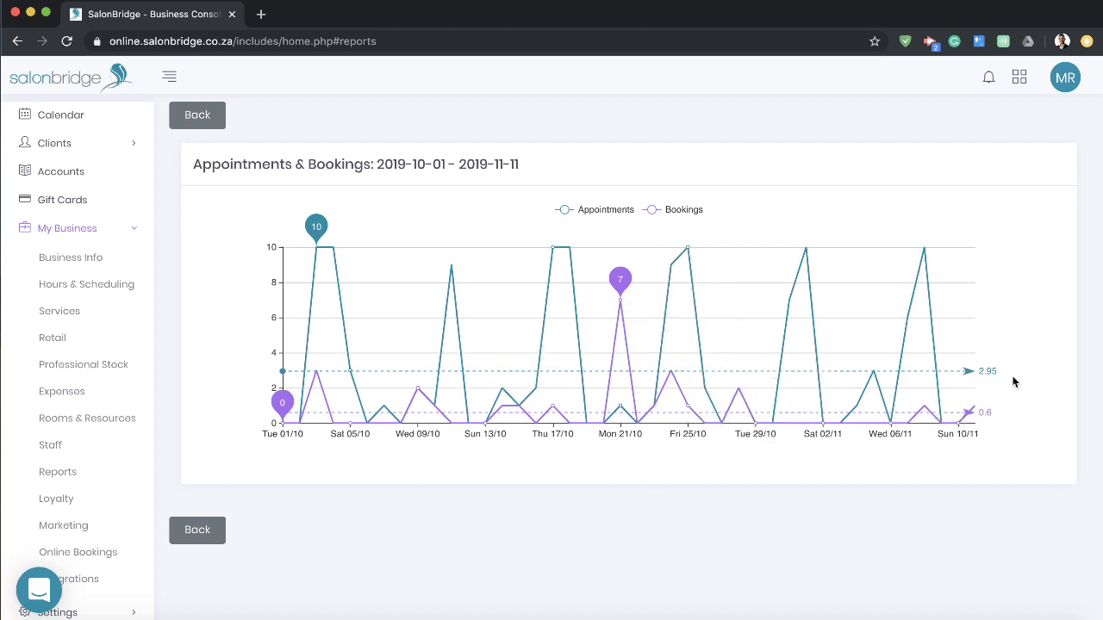
{"action": "left_click", "coordinate": [207, 115]}
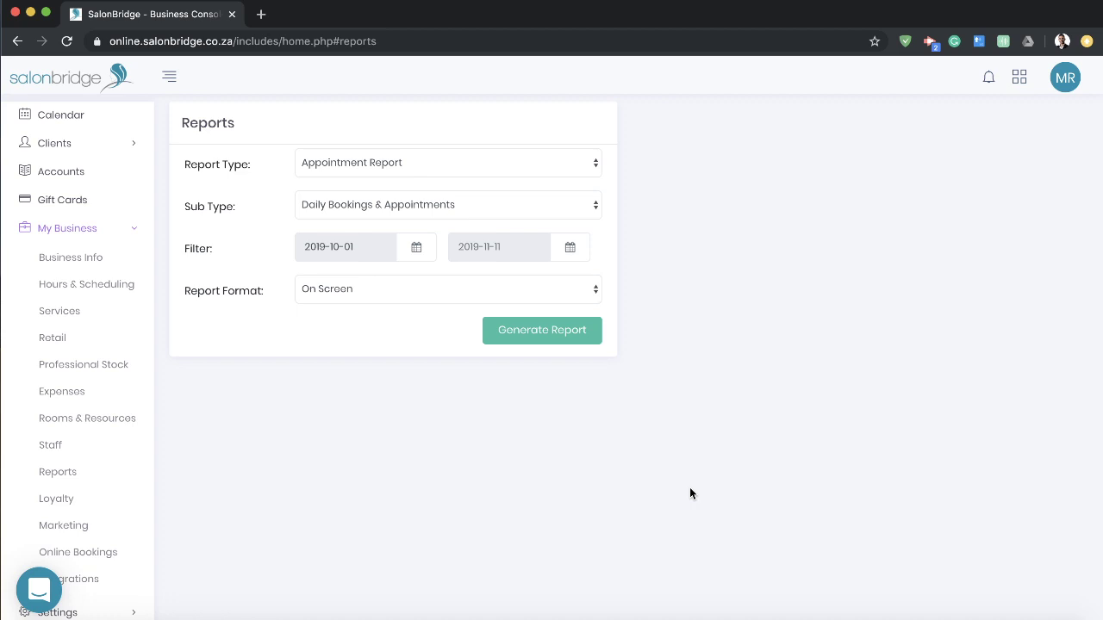
{"action": "left_click", "coordinate": [564, 163]}
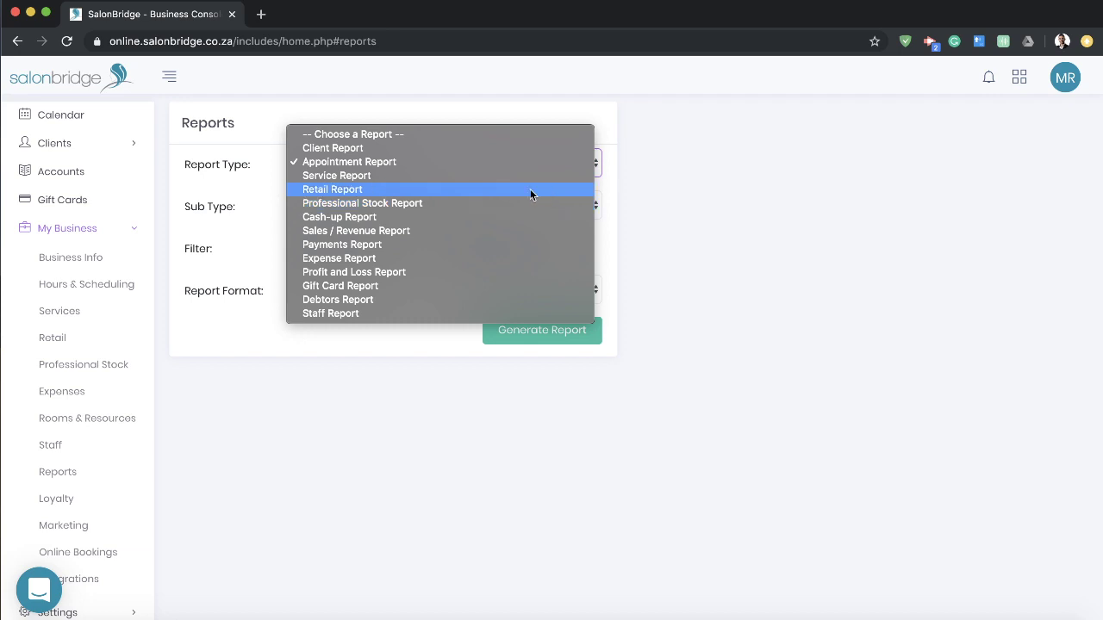
Step: Generate the on-screen Payments Report for 1 October to 11 November 2019
{"action": "left_click", "coordinate": [433, 242]}
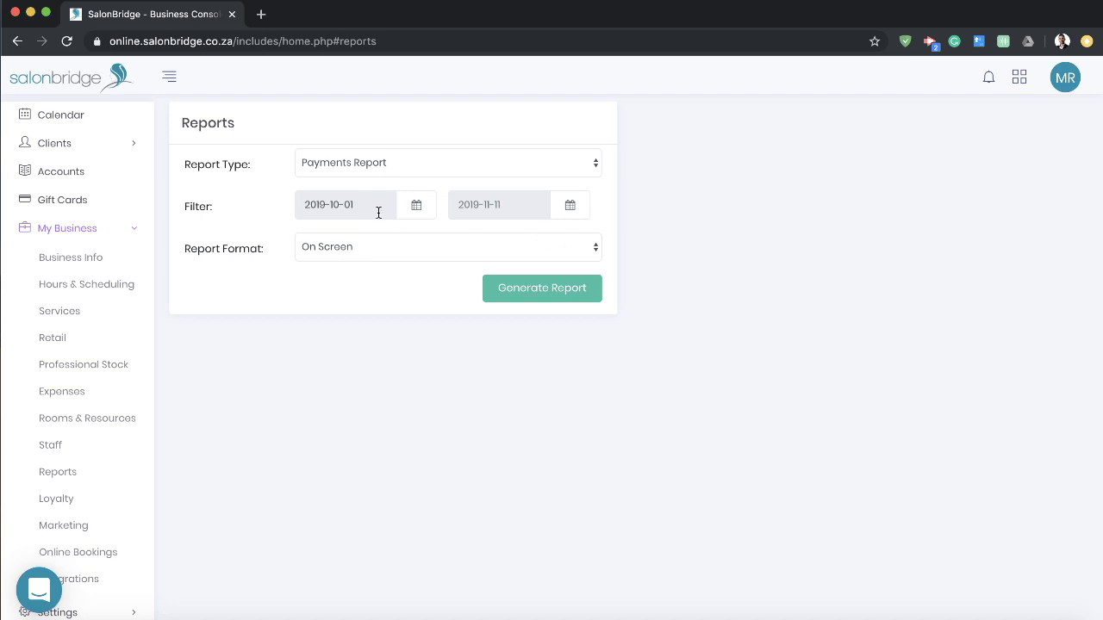
{"action": "left_click", "coordinate": [414, 205]}
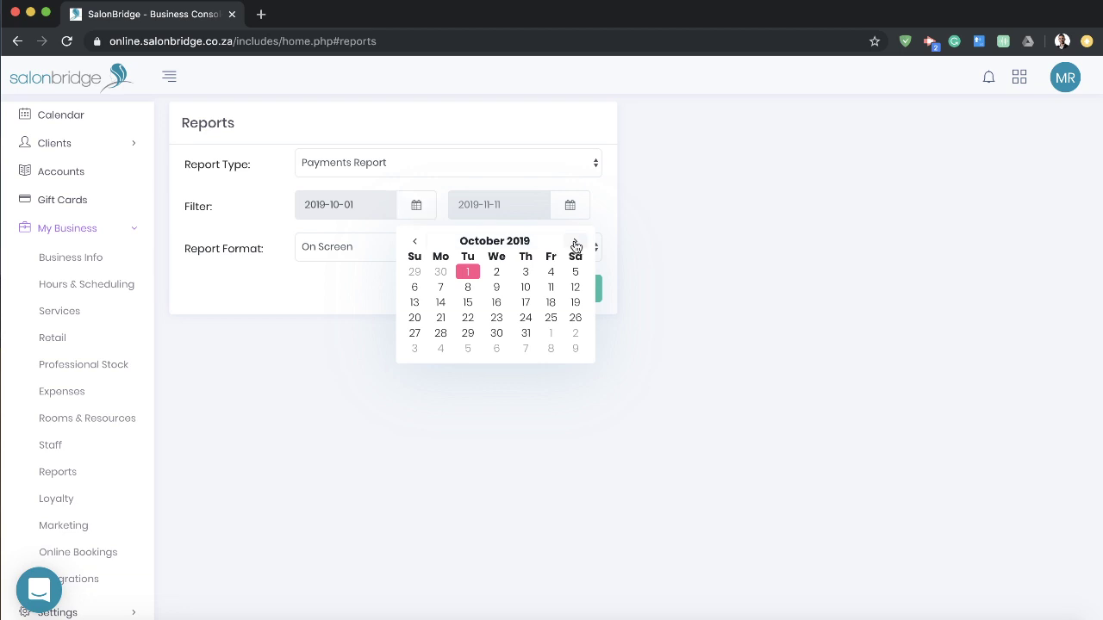
{"action": "left_click", "coordinate": [575, 242]}
{"action": "left_click", "coordinate": [441, 303]}
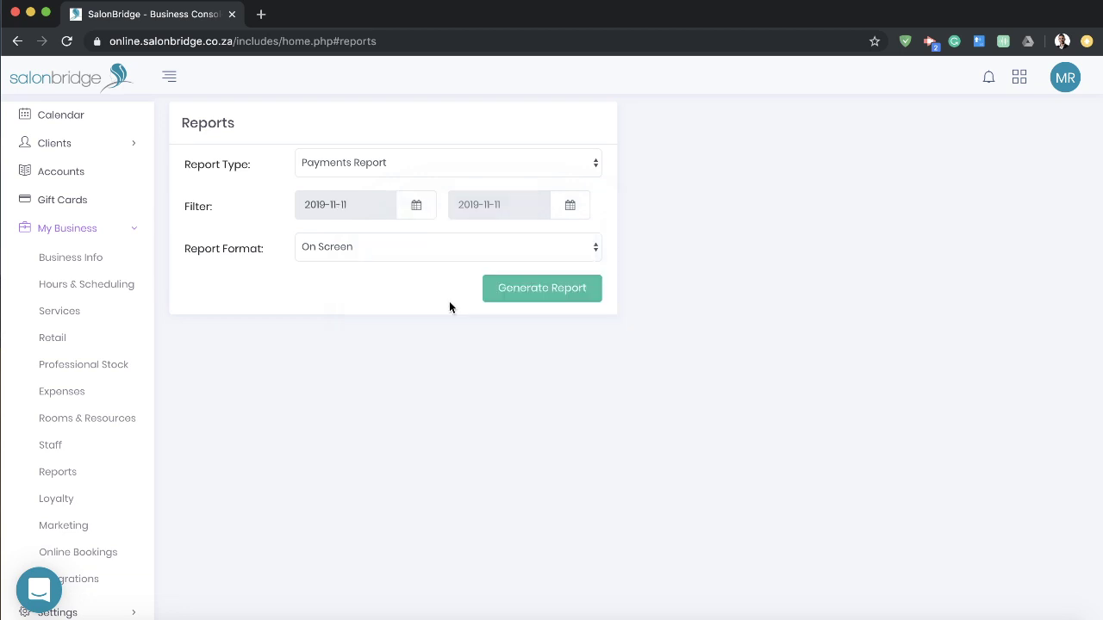
{"action": "left_click", "coordinate": [416, 205]}
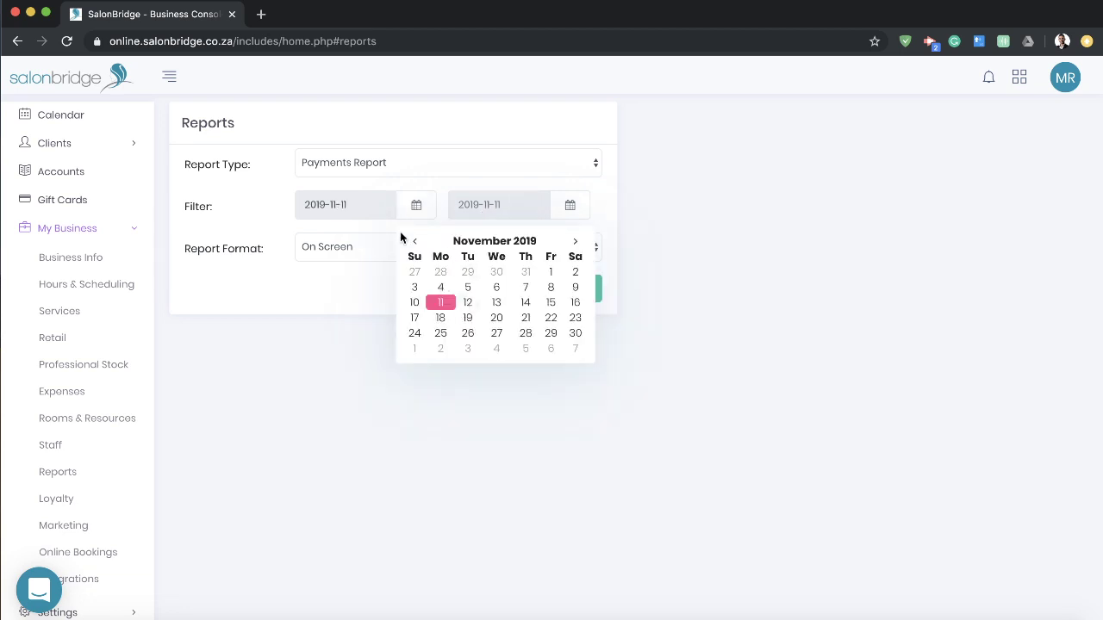
{"action": "left_click", "coordinate": [415, 243]}
{"action": "left_click", "coordinate": [465, 272]}
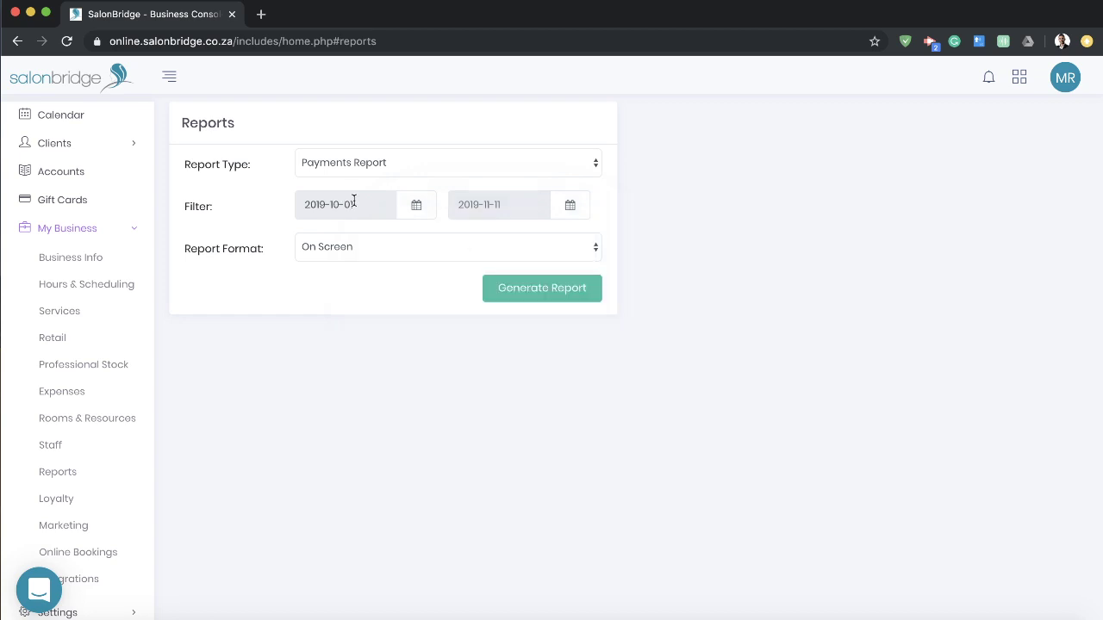
{"action": "left_click", "coordinate": [535, 288]}
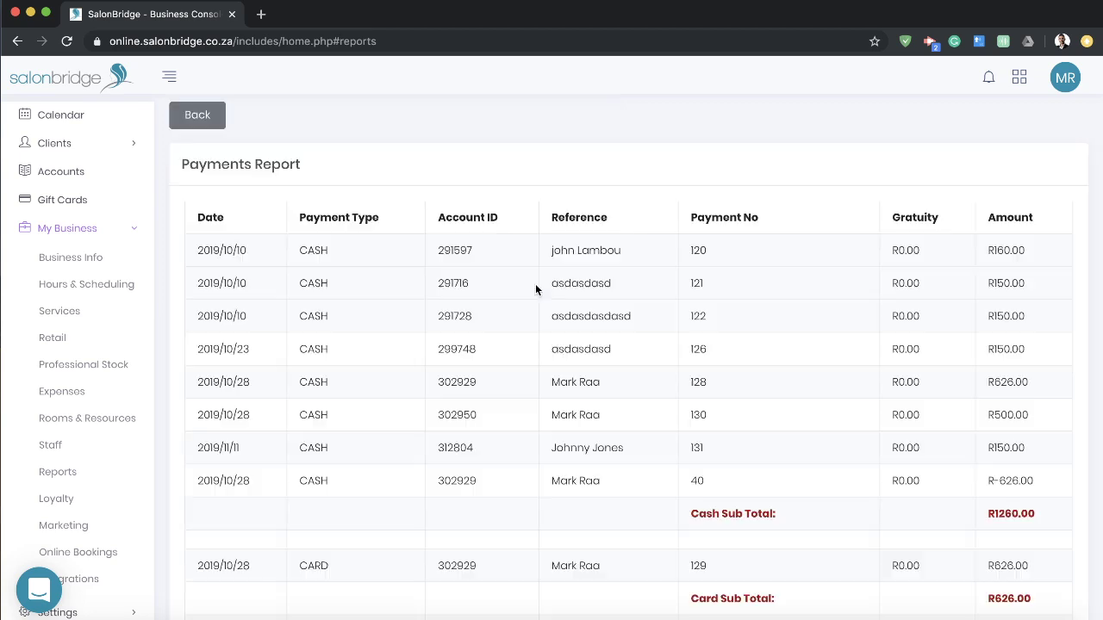
Step: Scroll the Payments Report and highlight the Cash Sub Total of R1260.00
{"action": "scroll", "coordinate": [543, 287], "scroll_direction": "down", "scroll_amount": 3}
{"action": "scroll", "coordinate": [545, 284], "scroll_direction": "up", "scroll_amount": 3}
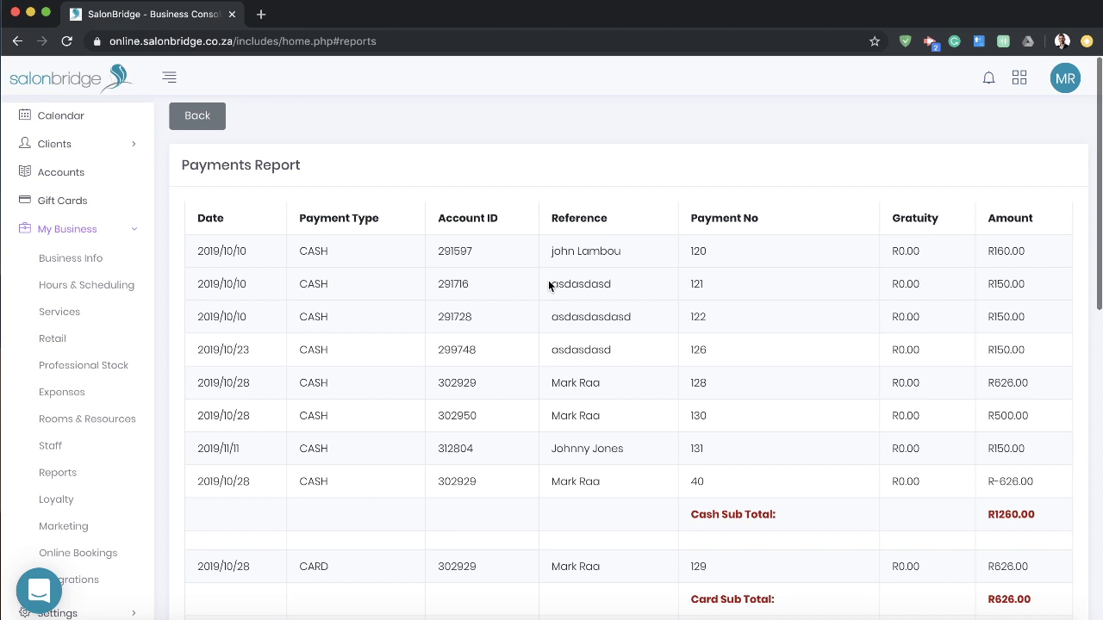
{"action": "scroll", "coordinate": [560, 286], "scroll_direction": "down", "scroll_amount": 1}
{"action": "scroll", "coordinate": [581, 284], "scroll_direction": "down", "scroll_amount": 1}
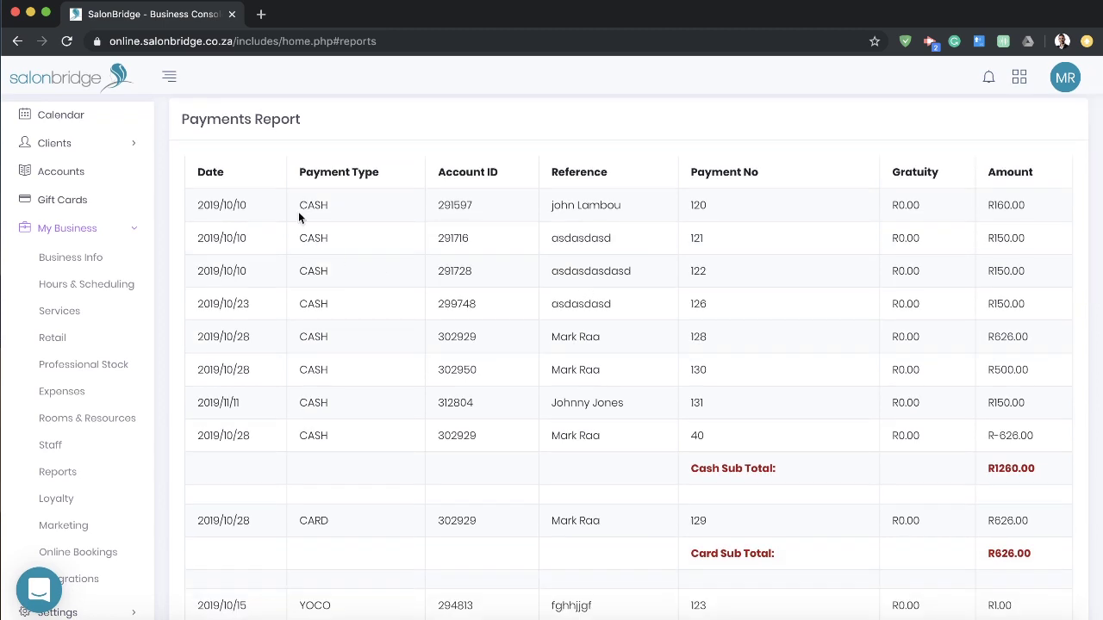
{"action": "scroll", "coordinate": [345, 250], "scroll_direction": "down", "scroll_amount": 3}
{"action": "triple_click", "coordinate": [759, 354]}
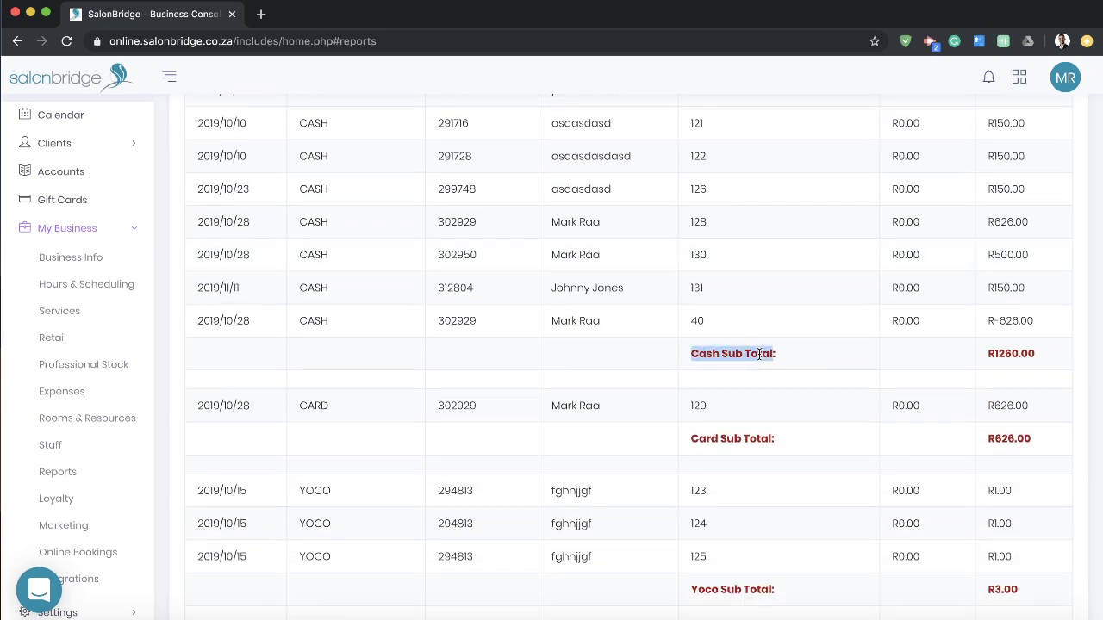
{"action": "left_click", "coordinate": [759, 355]}
{"action": "double_click", "coordinate": [1020, 357]}
Step: Highlight the R626.00 card and R3.00 Yoco subtotals, view the pie chart, then go back
{"action": "scroll", "coordinate": [1013, 357], "scroll_direction": "down", "scroll_amount": 3}
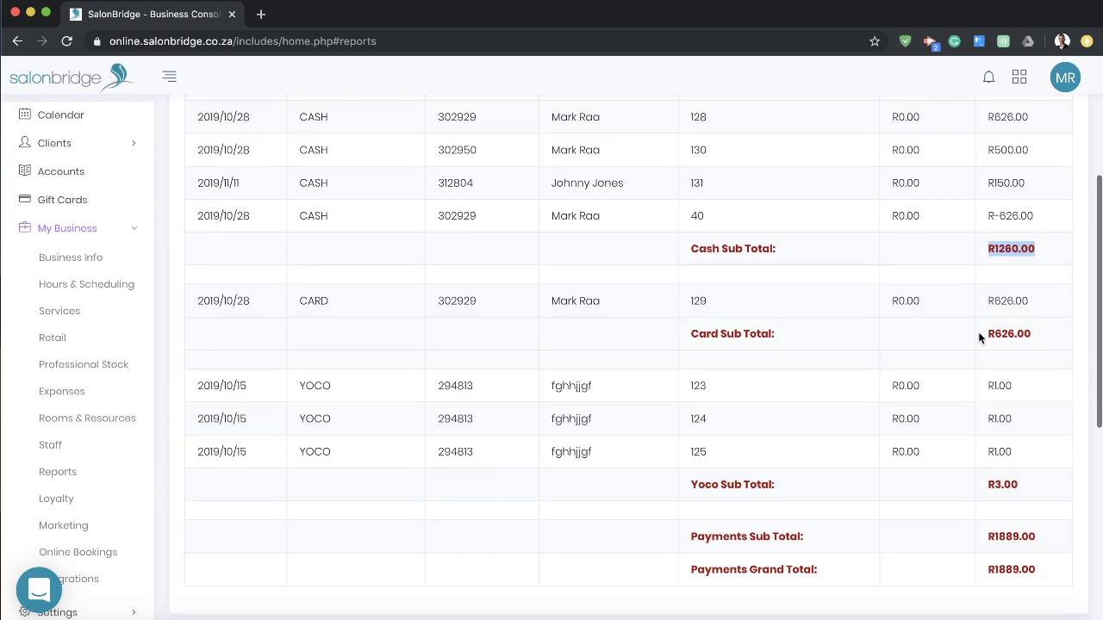
{"action": "double_click", "coordinate": [1009, 335]}
{"action": "scroll", "coordinate": [1009, 334], "scroll_direction": "down", "scroll_amount": 4}
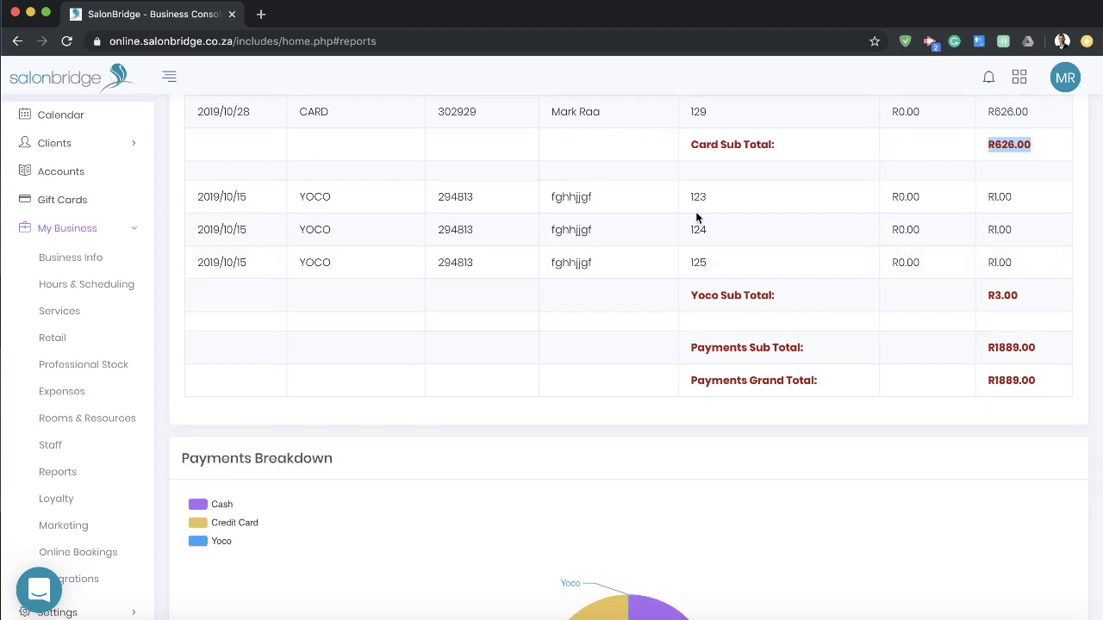
{"action": "double_click", "coordinate": [1003, 295]}
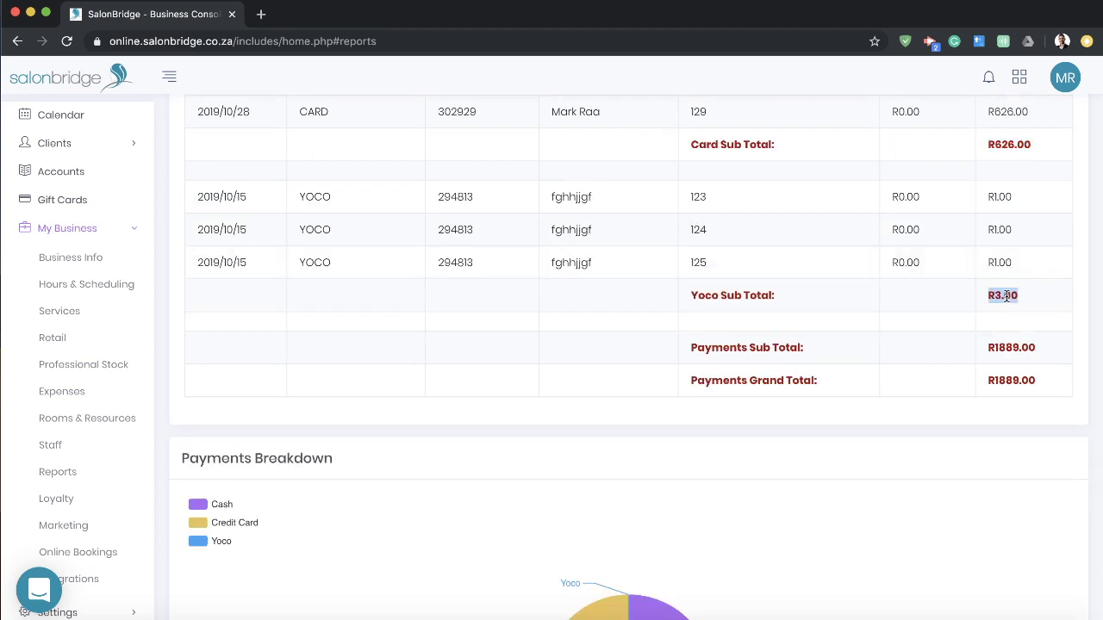
{"action": "scroll", "coordinate": [1005, 298], "scroll_direction": "up", "scroll_amount": 10}
{"action": "scroll", "coordinate": [270, 152], "scroll_direction": "down", "scroll_amount": 10}
{"action": "mouse_move", "coordinate": [611, 382]}
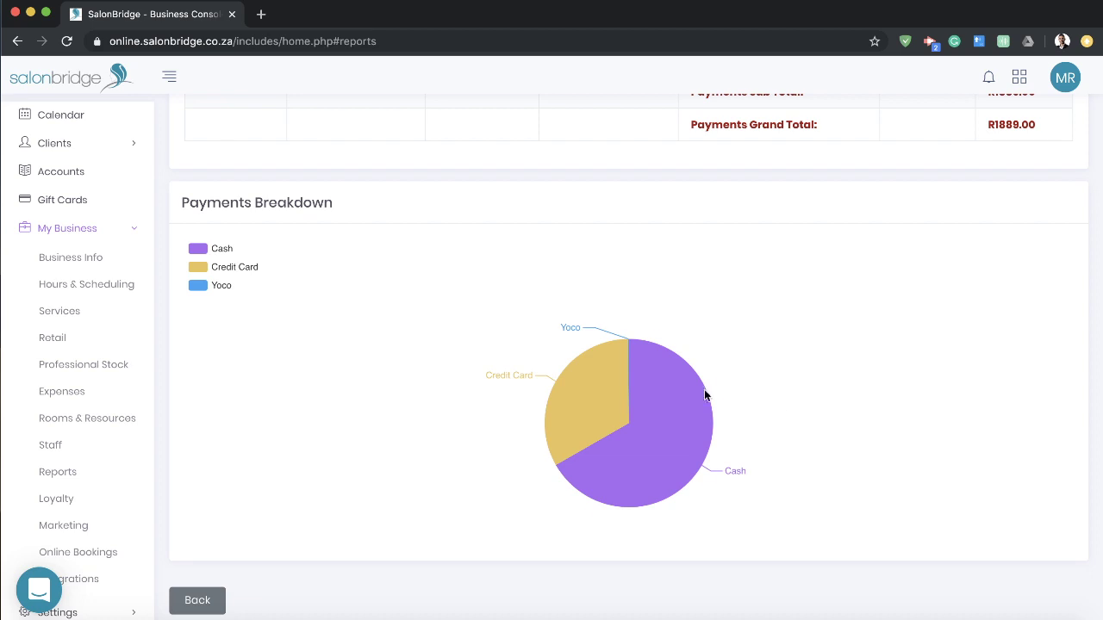
{"action": "left_click", "coordinate": [196, 600]}
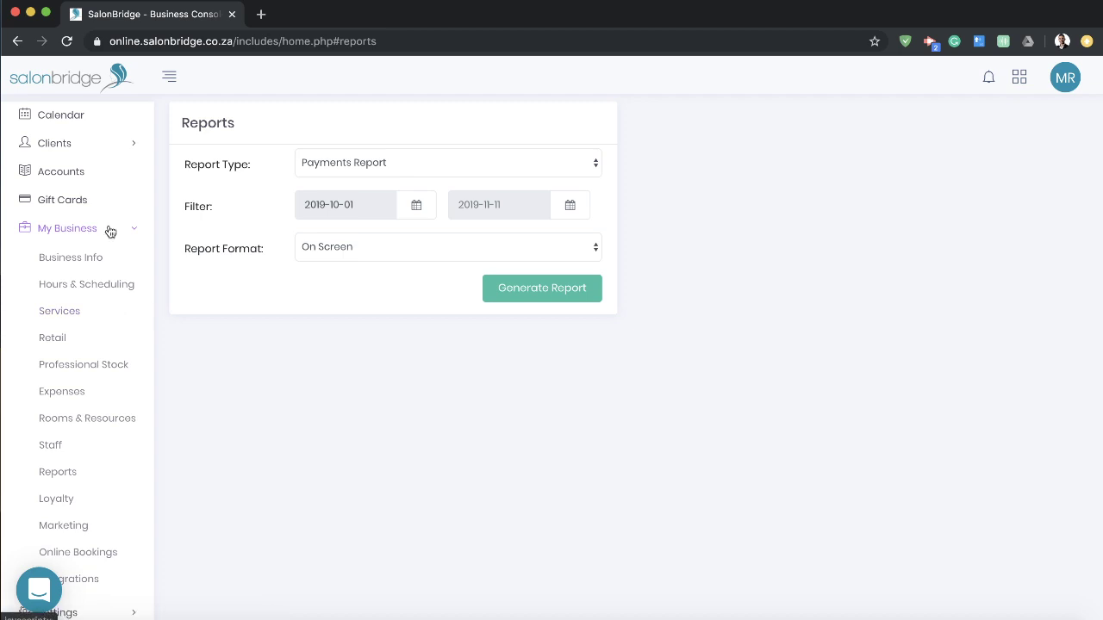
Step: Remove 100 mL Shampoo from the Hair category's Mens Short Cut recipe and close its details
{"action": "left_click", "coordinate": [73, 311]}
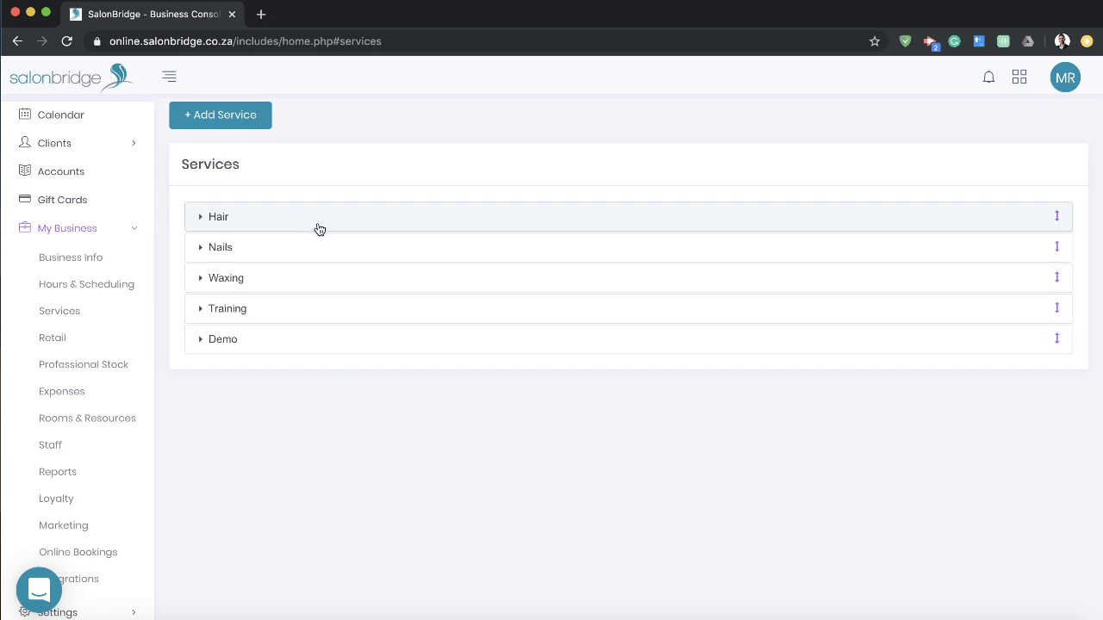
{"action": "left_click", "coordinate": [352, 223]}
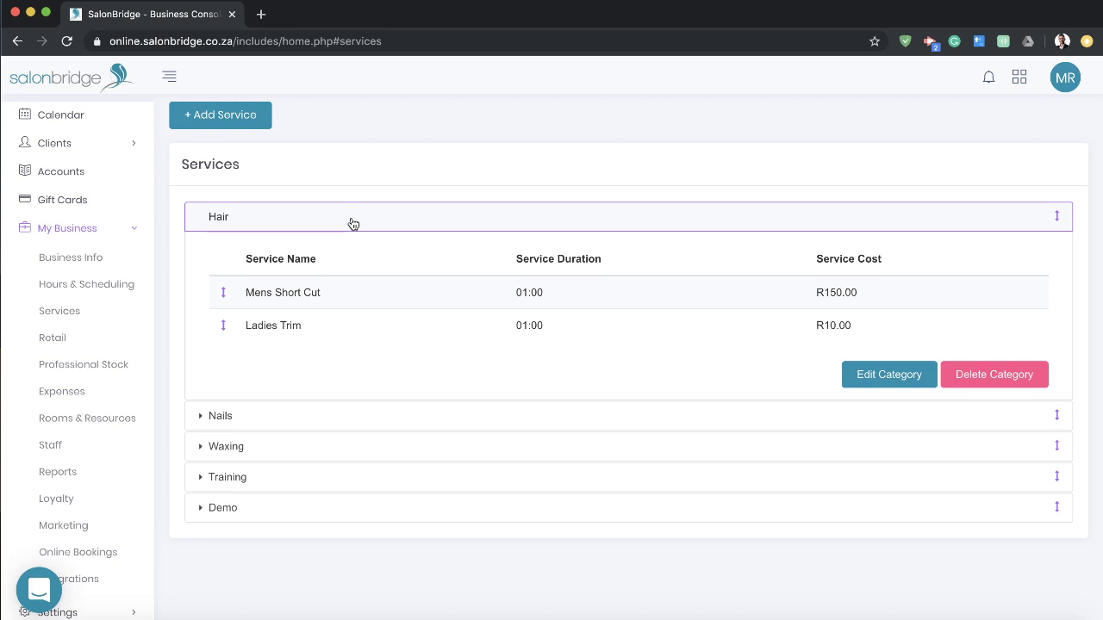
{"action": "left_click", "coordinate": [357, 304]}
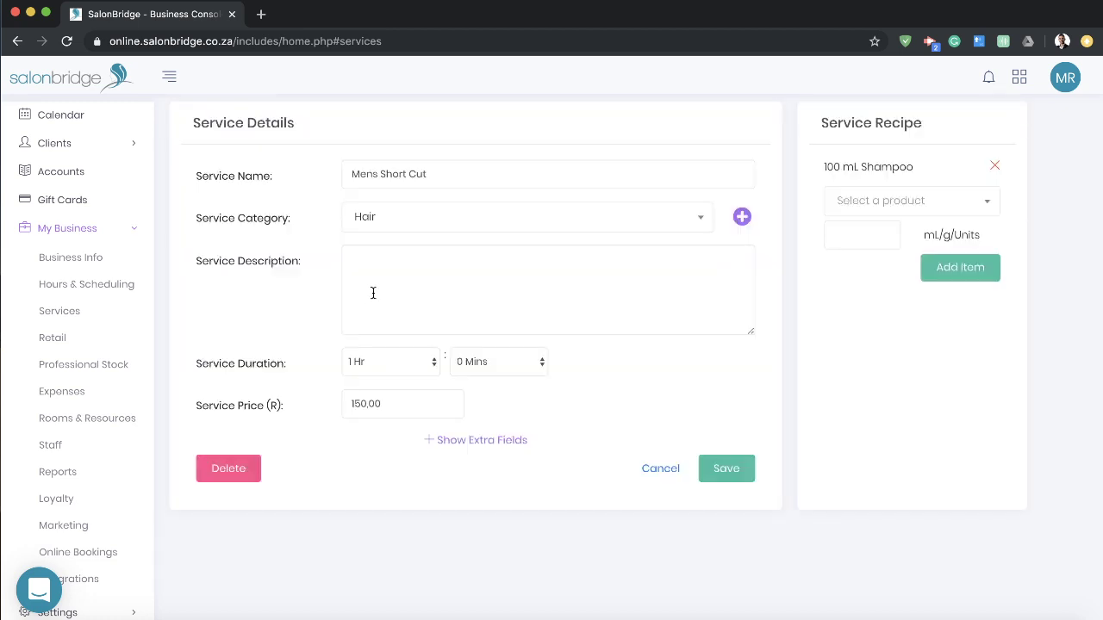
{"action": "left_click", "coordinate": [995, 169]}
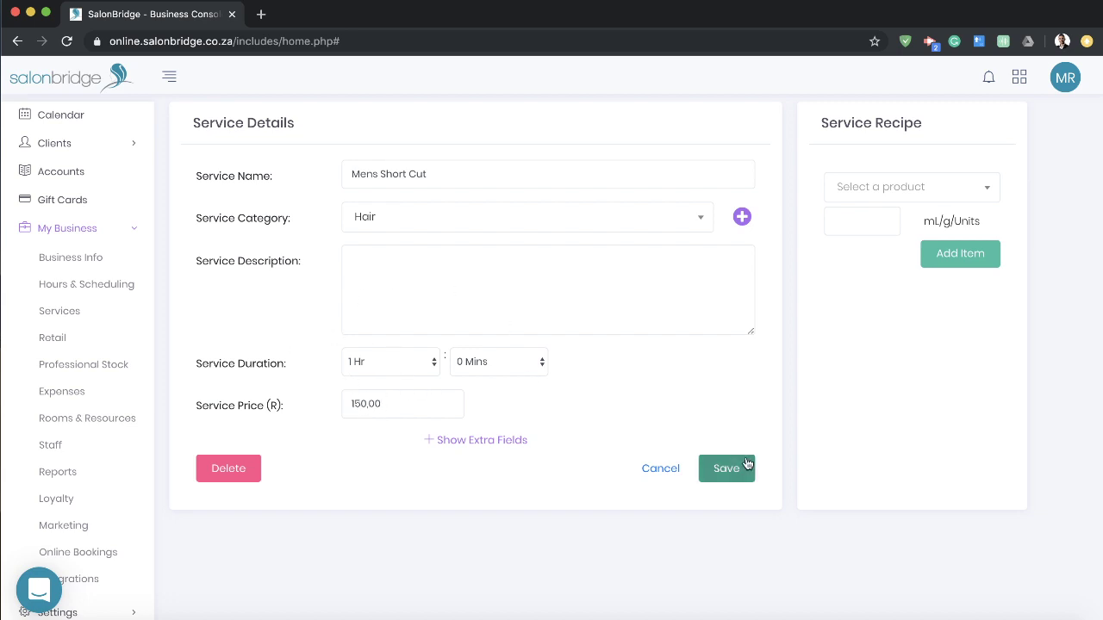
{"action": "left_click", "coordinate": [659, 469]}
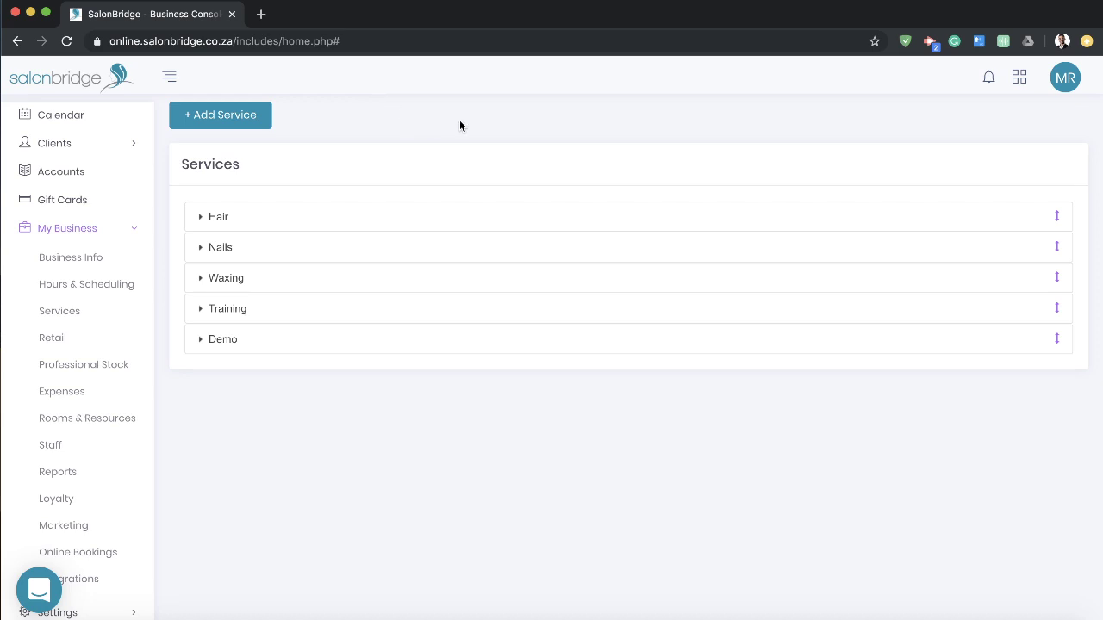
Step: Start a service named 'New Service' and create the category 'New Category' for it
{"action": "left_click", "coordinate": [222, 120]}
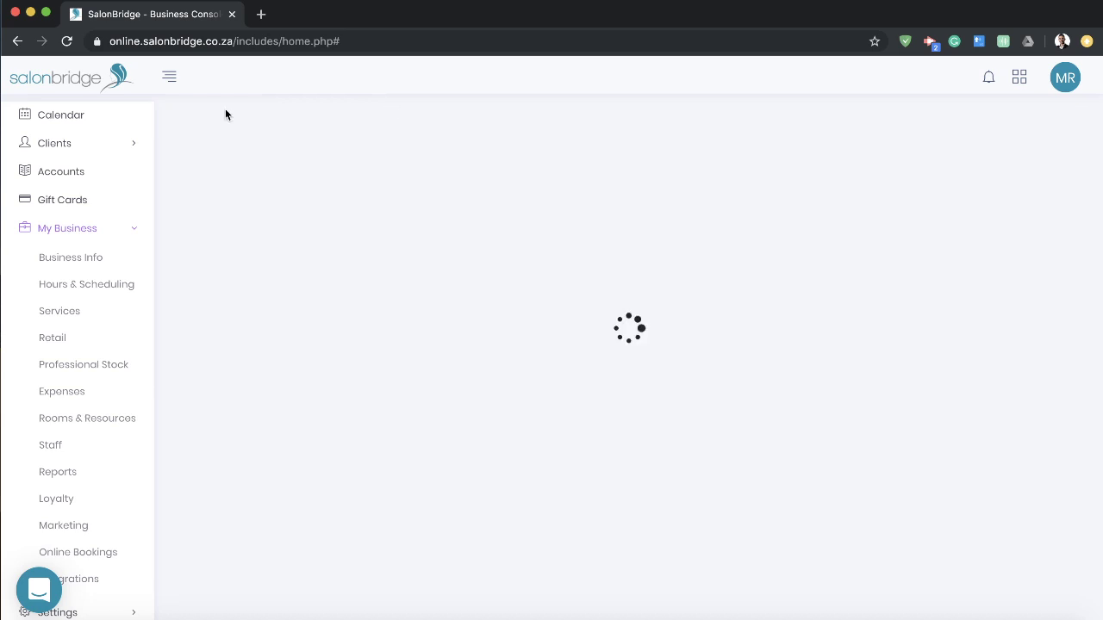
{"action": "left_click", "coordinate": [436, 175]}
{"action": "type", "text": "New Service"}
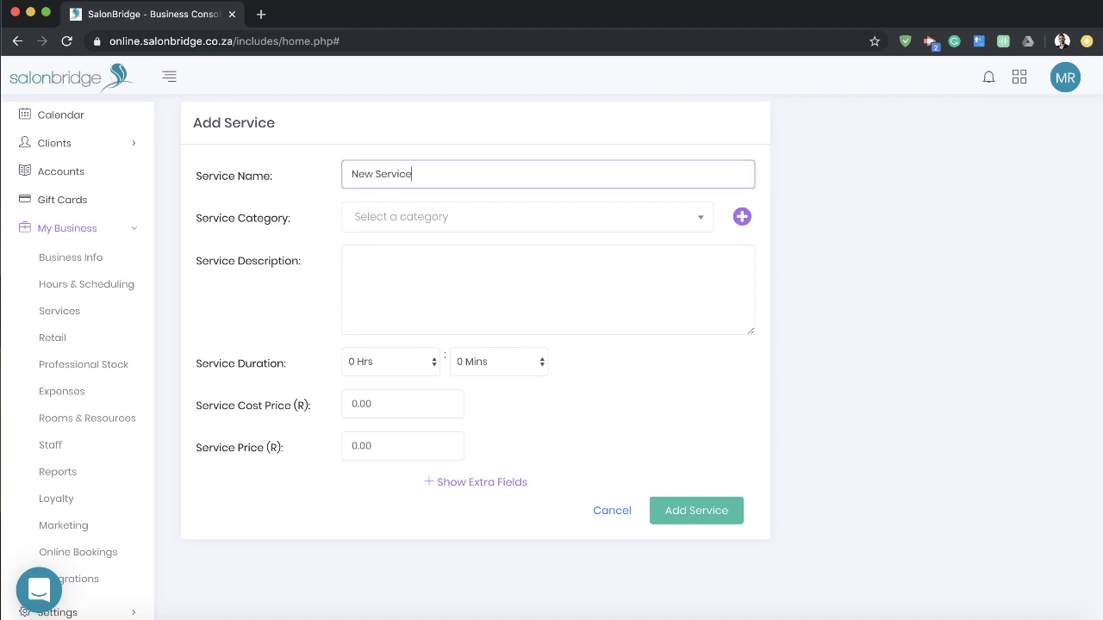
{"action": "left_click", "coordinate": [690, 223]}
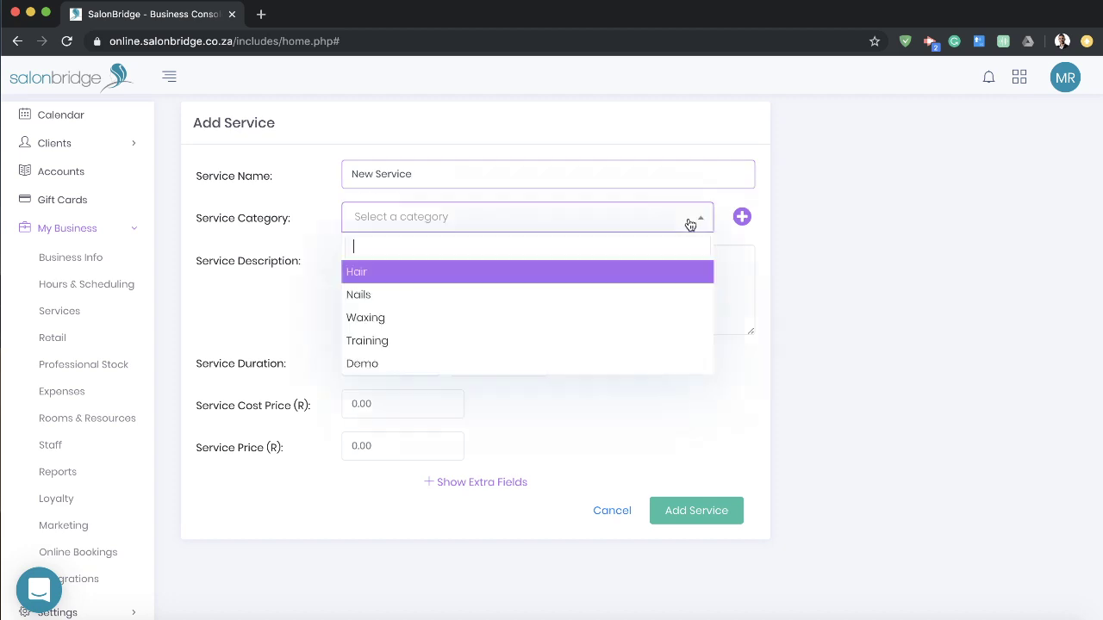
{"action": "left_click", "coordinate": [473, 226]}
{"action": "left_click", "coordinate": [745, 218]}
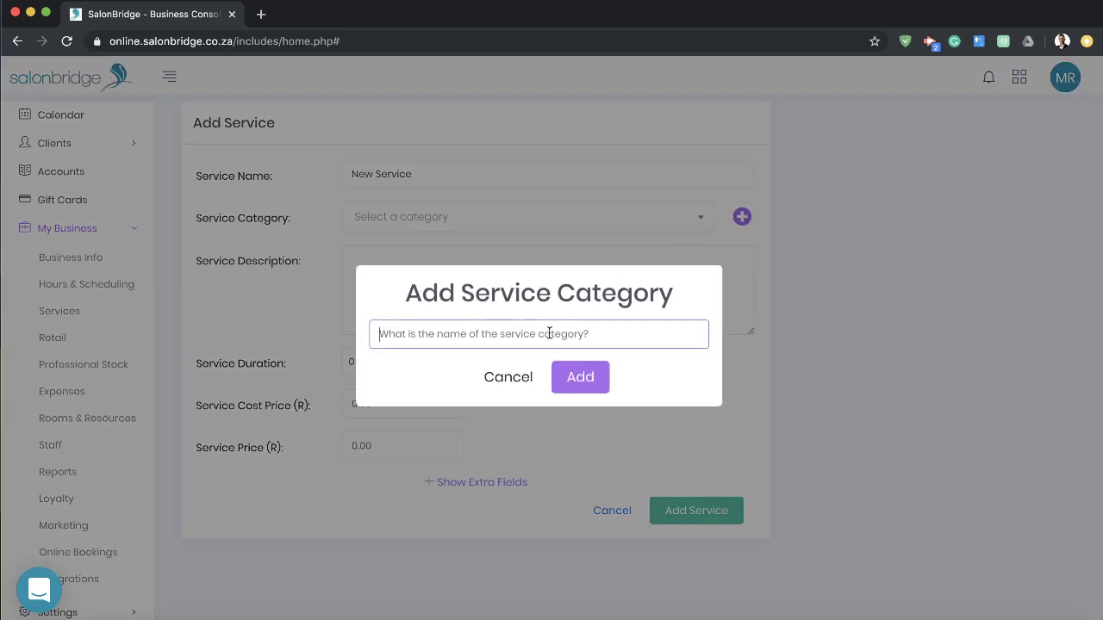
{"action": "type", "text": "New Categ"}
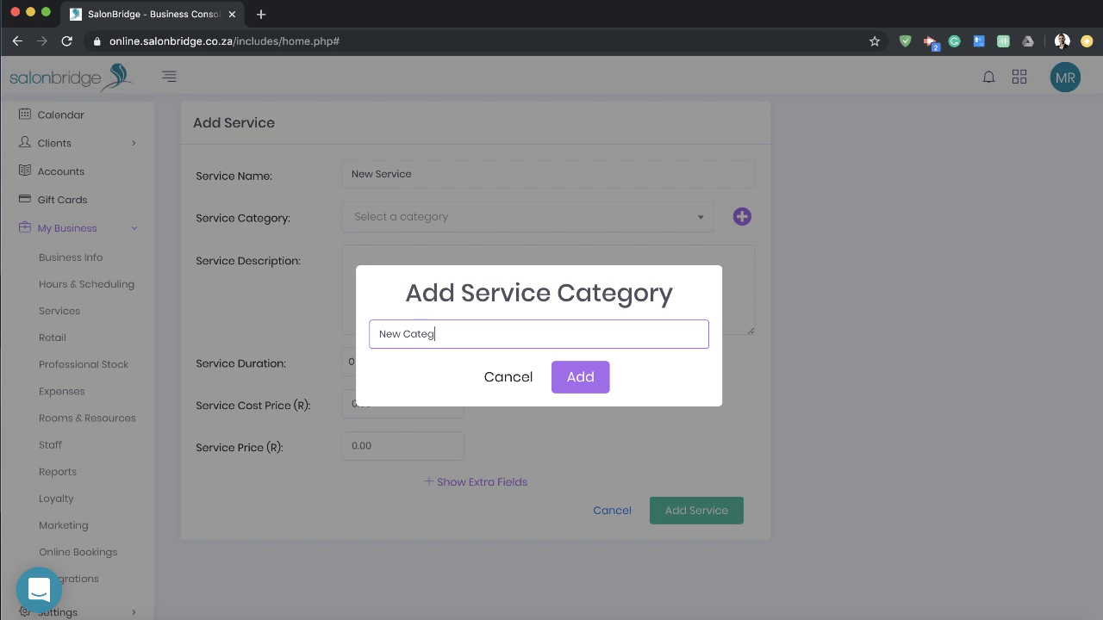
{"action": "type", "text": "ory"}
{"action": "key", "text": "Return"}
Step: Give the service a 1 hour duration and R500 price, and save it
{"action": "left_click", "coordinate": [386, 375]}
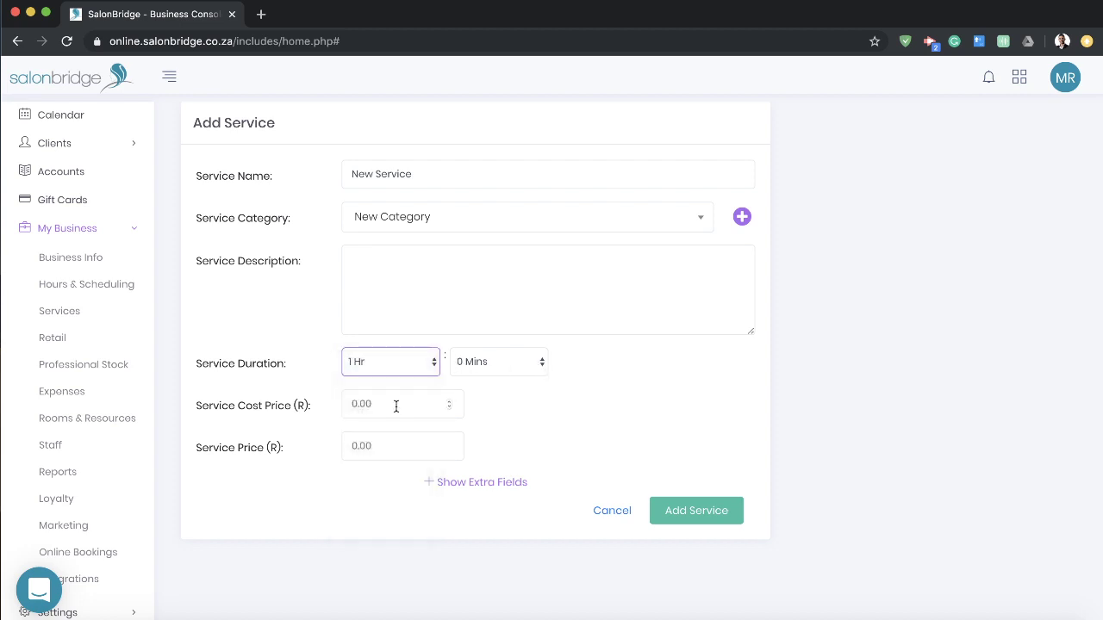
{"action": "left_click", "coordinate": [405, 405]}
{"action": "left_click", "coordinate": [392, 446]}
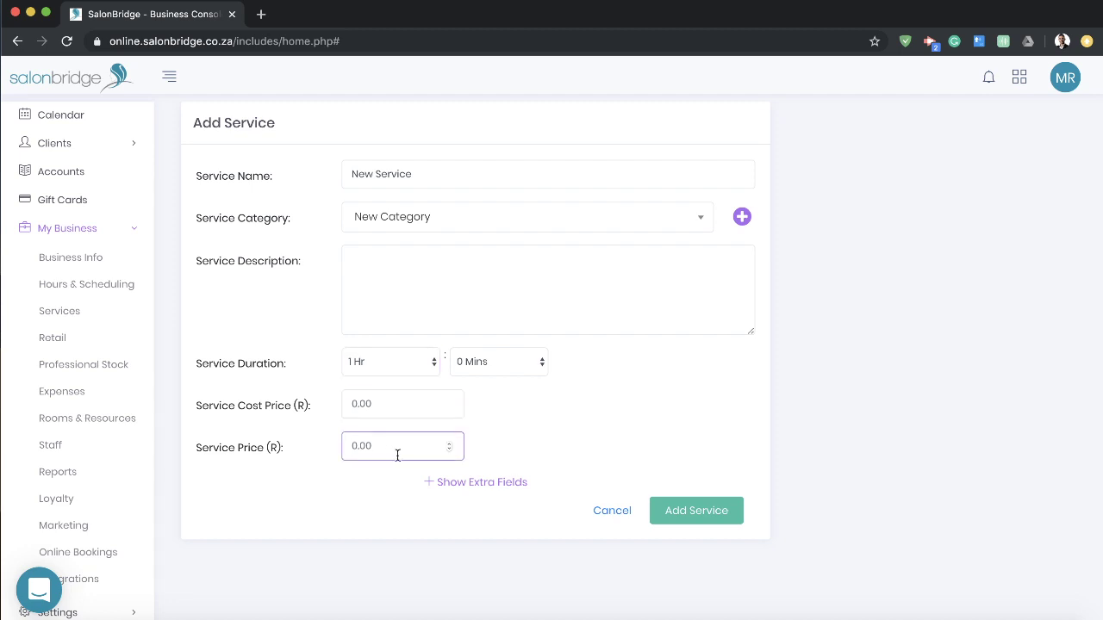
{"action": "type", "text": "500"}
{"action": "left_click", "coordinate": [461, 541]}
{"action": "left_click", "coordinate": [699, 523]}
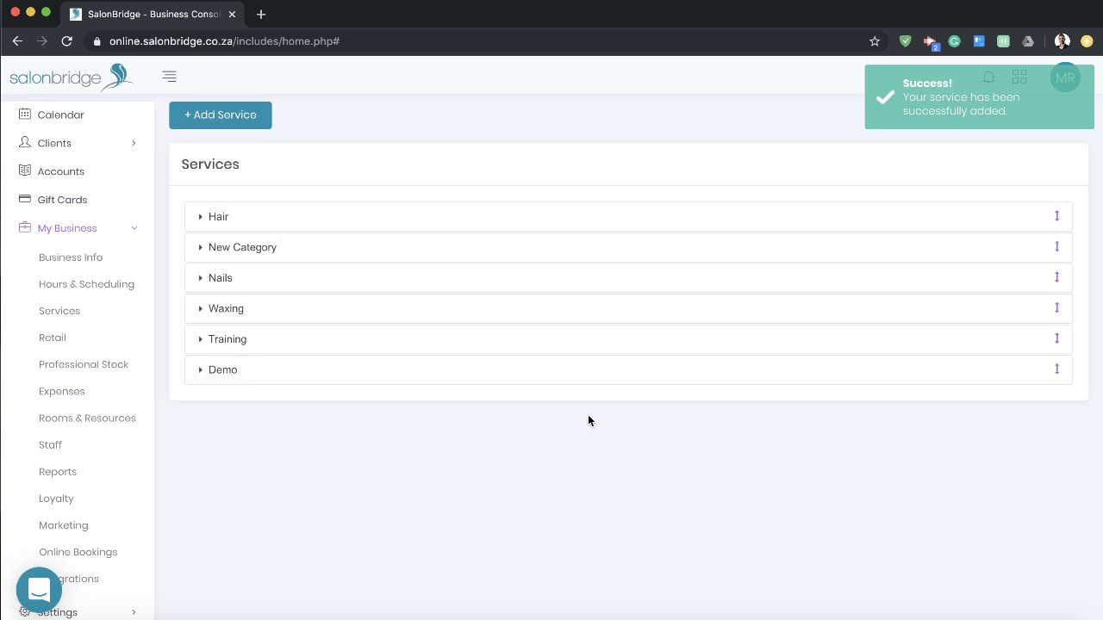
Step: Expand New Category to check the new service, then collapse it
{"action": "left_click", "coordinate": [287, 250]}
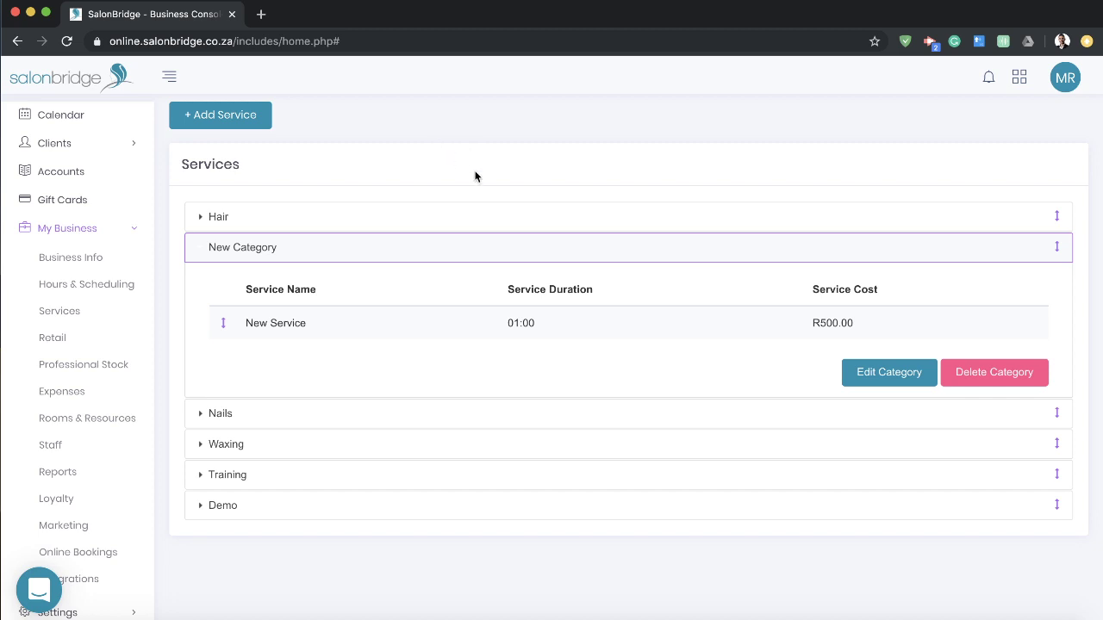
{"action": "left_click", "coordinate": [450, 249]}
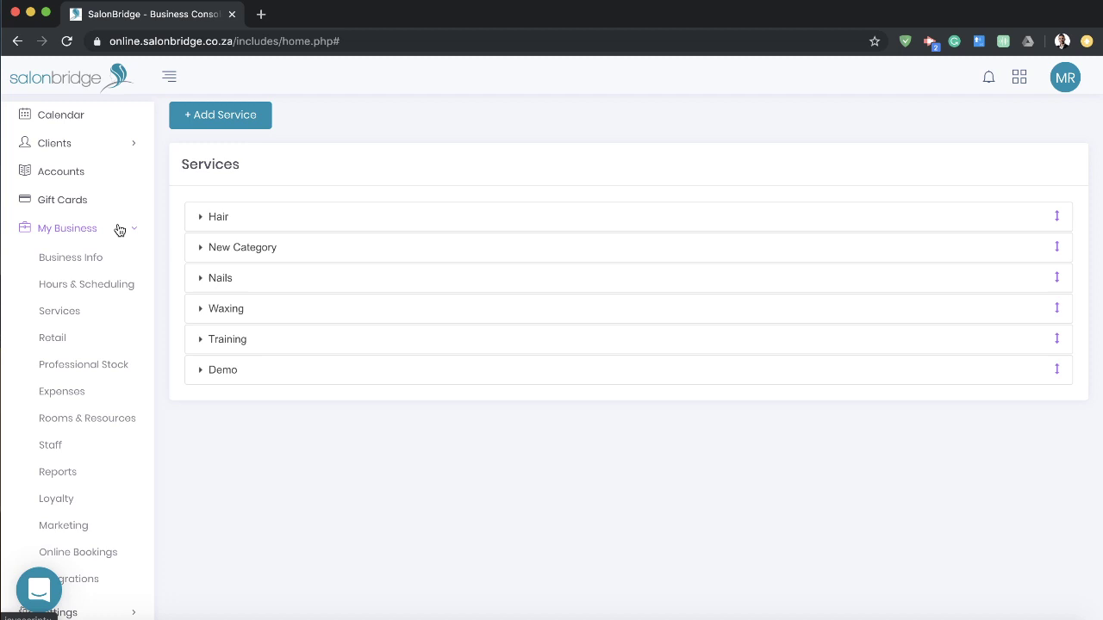
{"action": "left_click", "coordinate": [53, 338]}
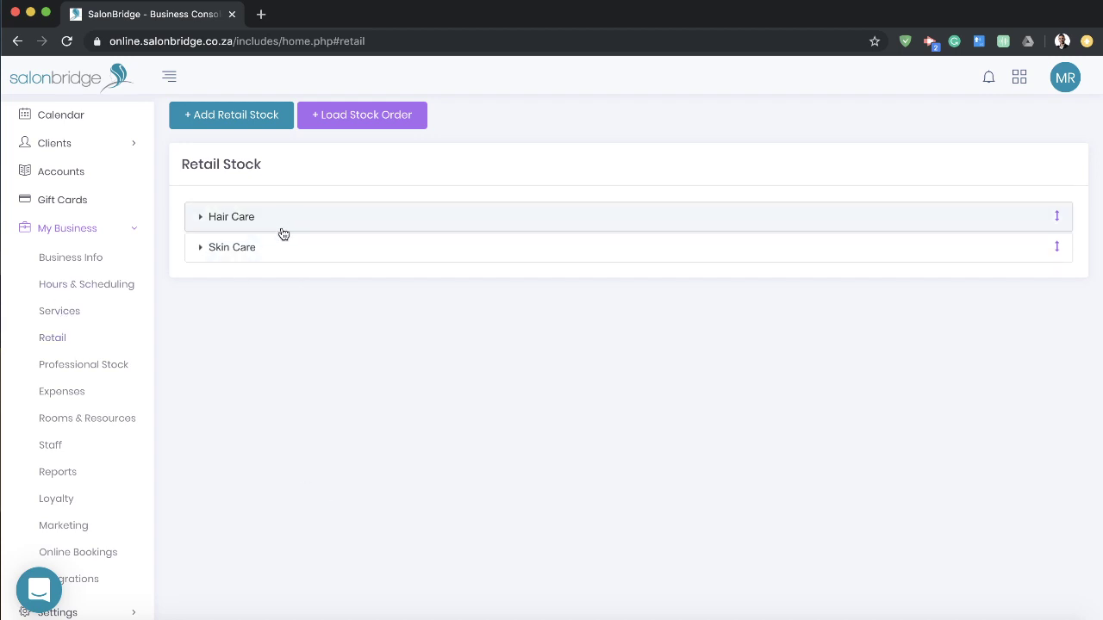
Step: Expand Hair Care to view the Hair Wax and Shampoo stock levels and prices
{"action": "left_click", "coordinate": [323, 229]}
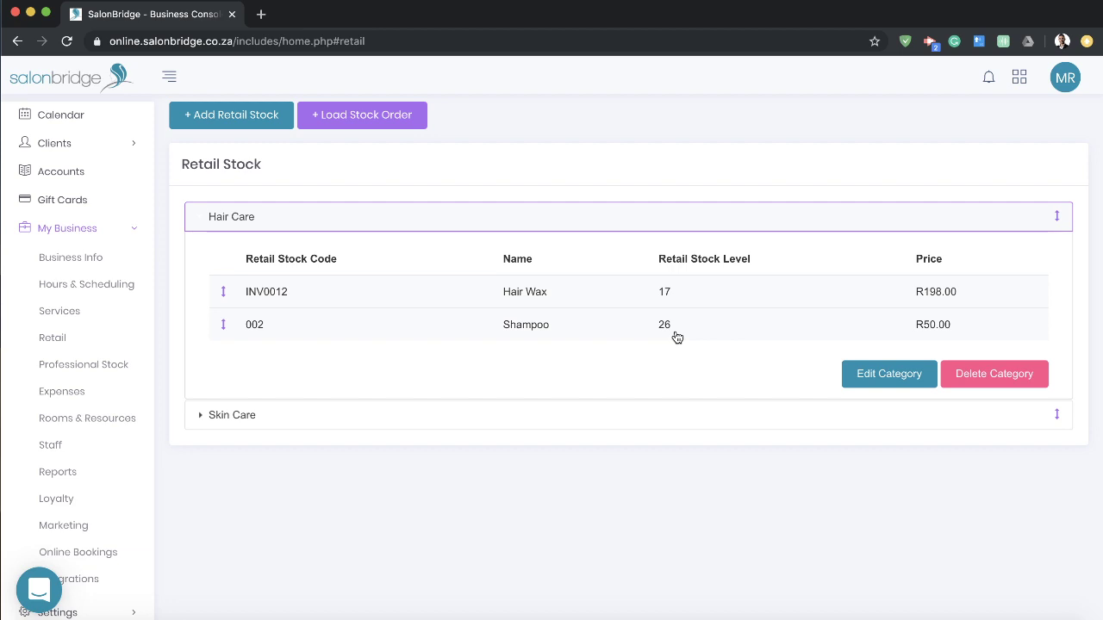
{"action": "left_click", "coordinate": [119, 229]}
{"action": "left_click", "coordinate": [84, 161]}
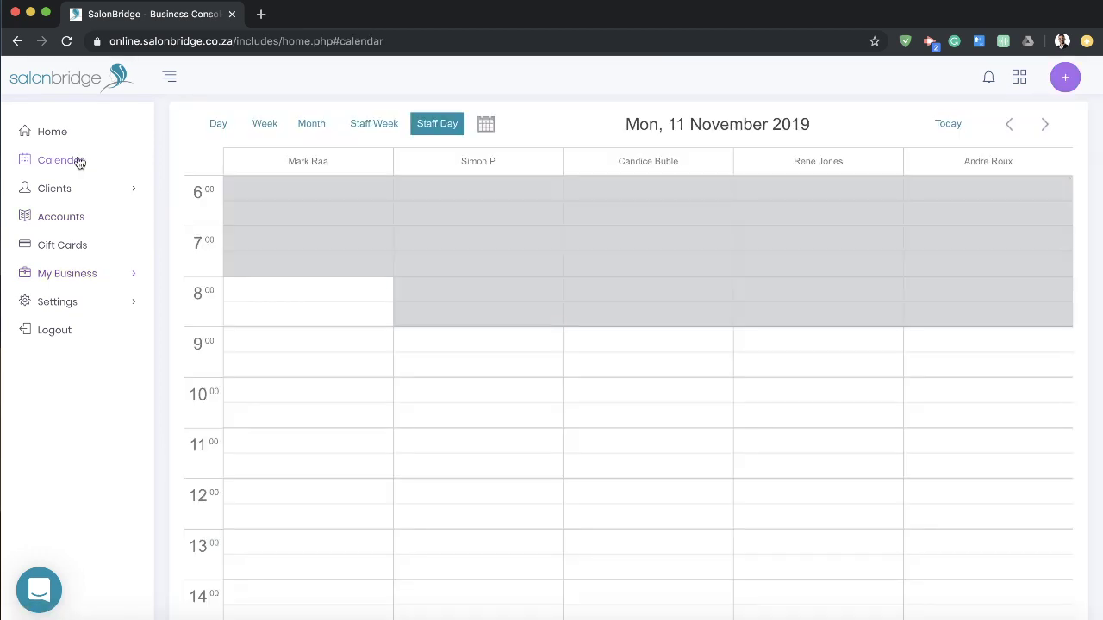
{"action": "scroll", "coordinate": [520, 348], "scroll_direction": "down", "scroll_amount": 3}
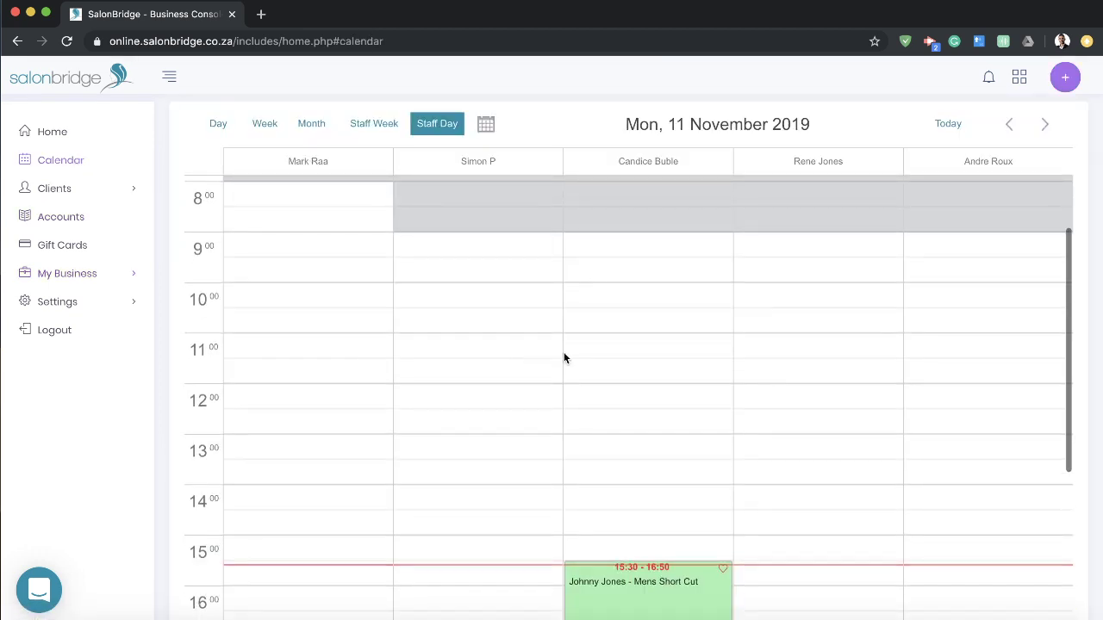
{"action": "left_click", "coordinate": [634, 342]}
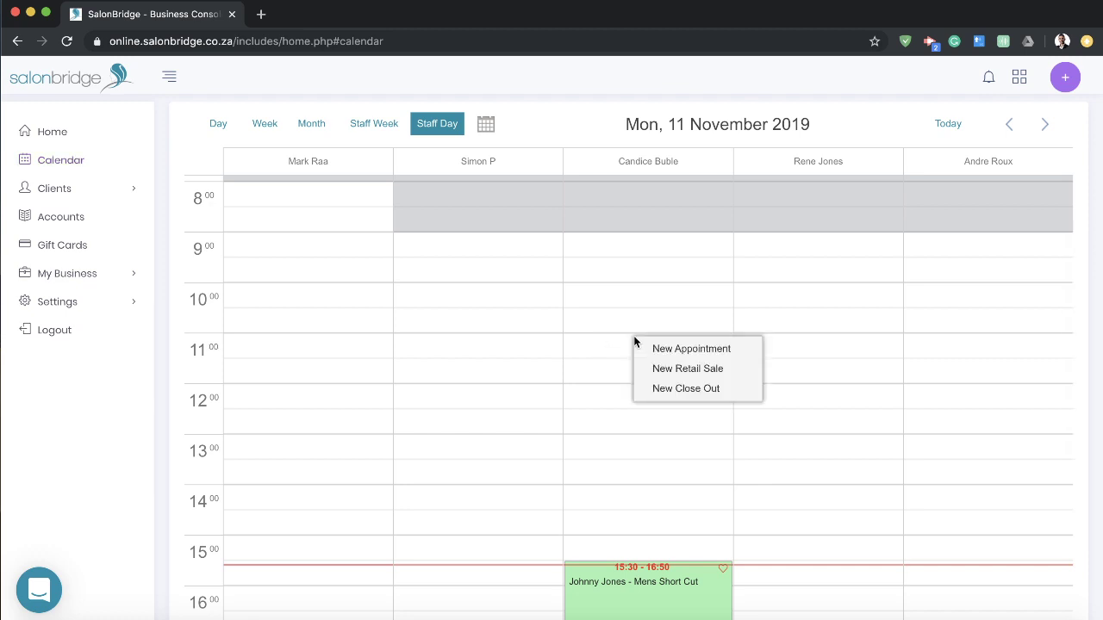
{"action": "left_click", "coordinate": [669, 375]}
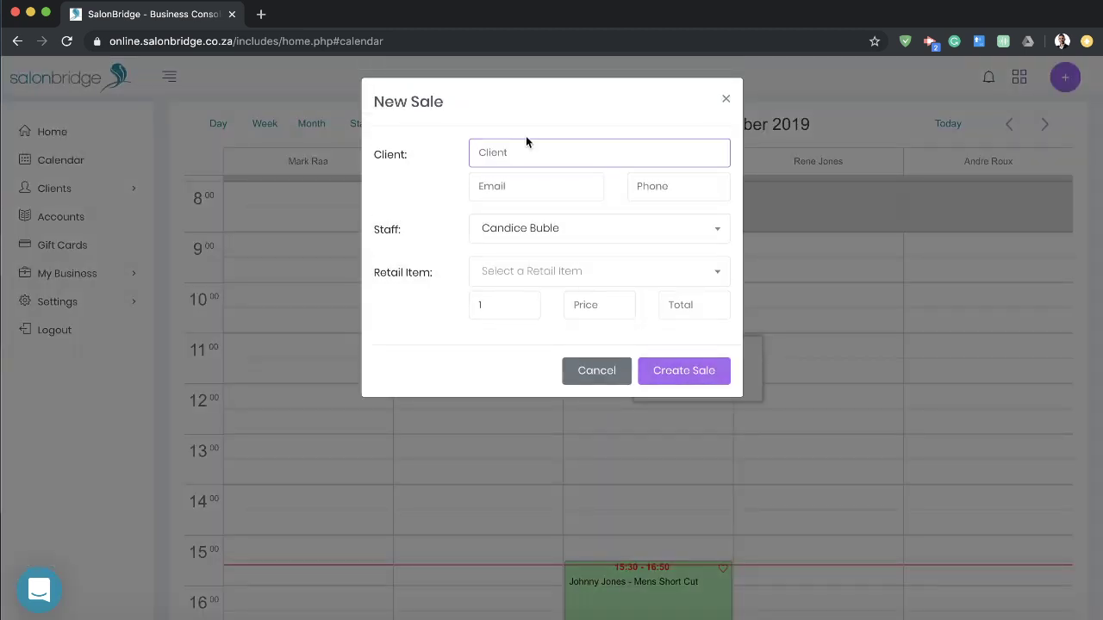
{"action": "left_click", "coordinate": [576, 242]}
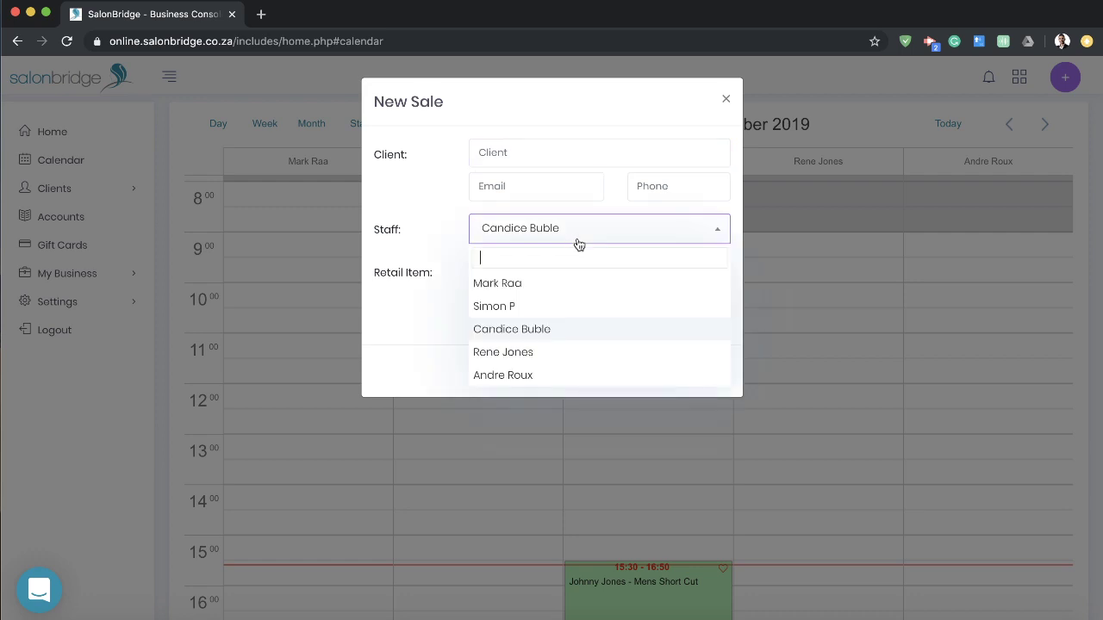
{"action": "left_click", "coordinate": [431, 232]}
{"action": "left_click", "coordinate": [584, 272]}
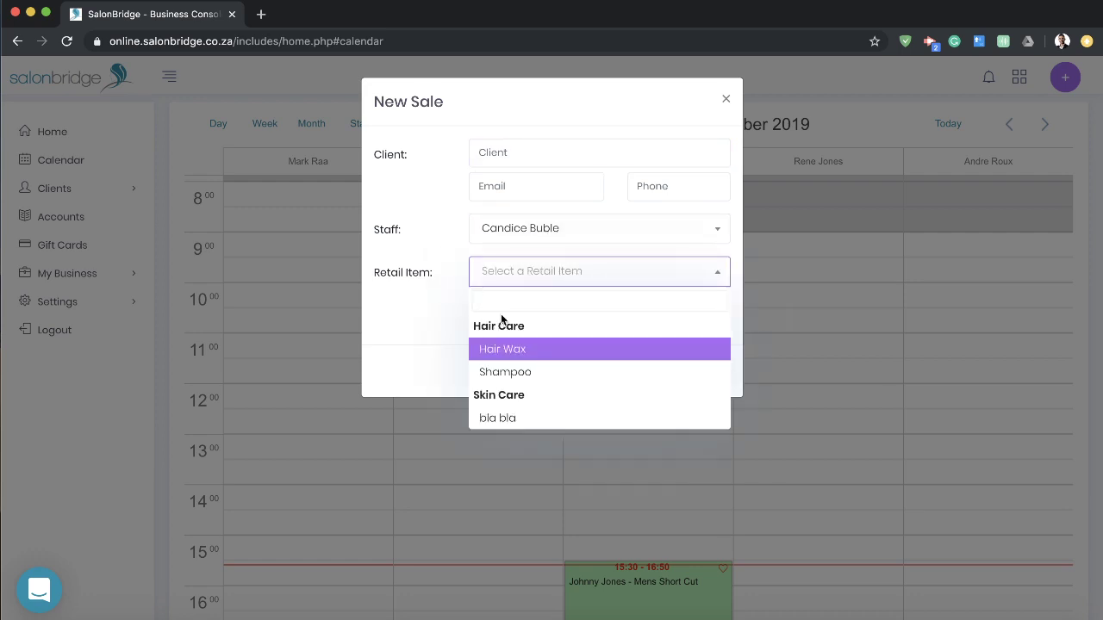
{"action": "left_click", "coordinate": [416, 306]}
{"action": "left_click", "coordinate": [620, 382]}
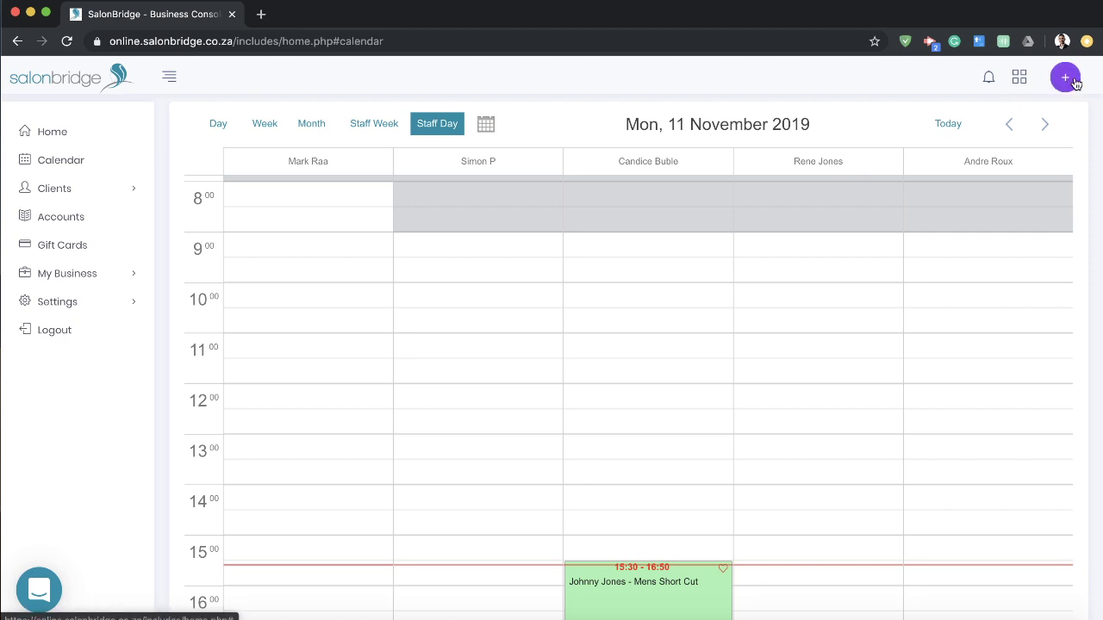
{"action": "left_click", "coordinate": [1074, 81]}
{"action": "left_click", "coordinate": [945, 136]}
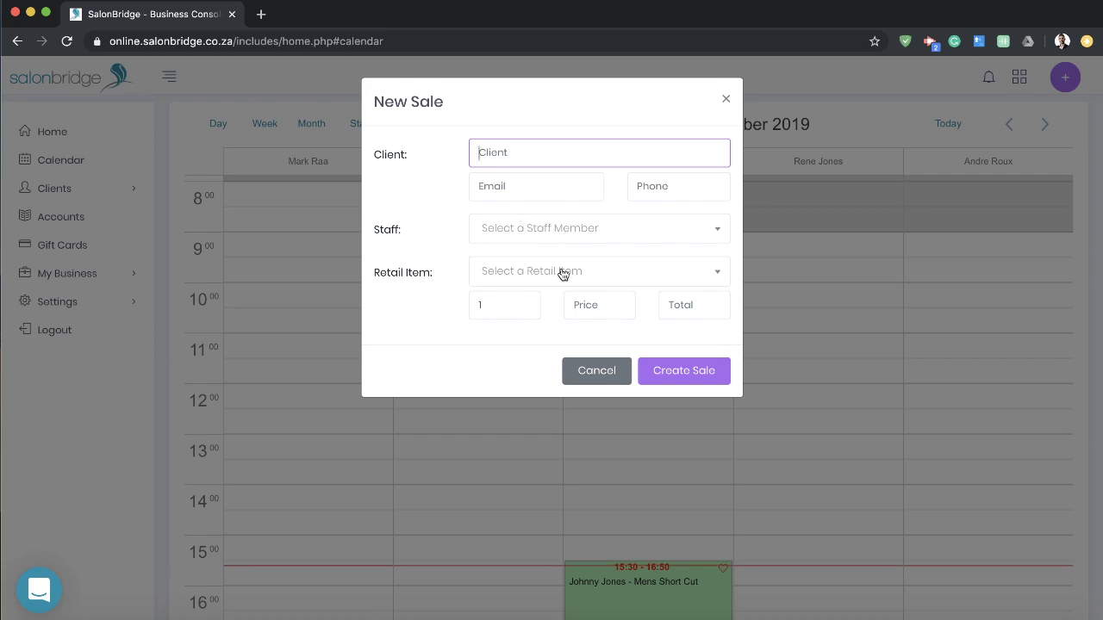
{"action": "left_click", "coordinate": [595, 376]}
{"action": "scroll", "coordinate": [589, 370], "scroll_direction": "down", "scroll_amount": 2}
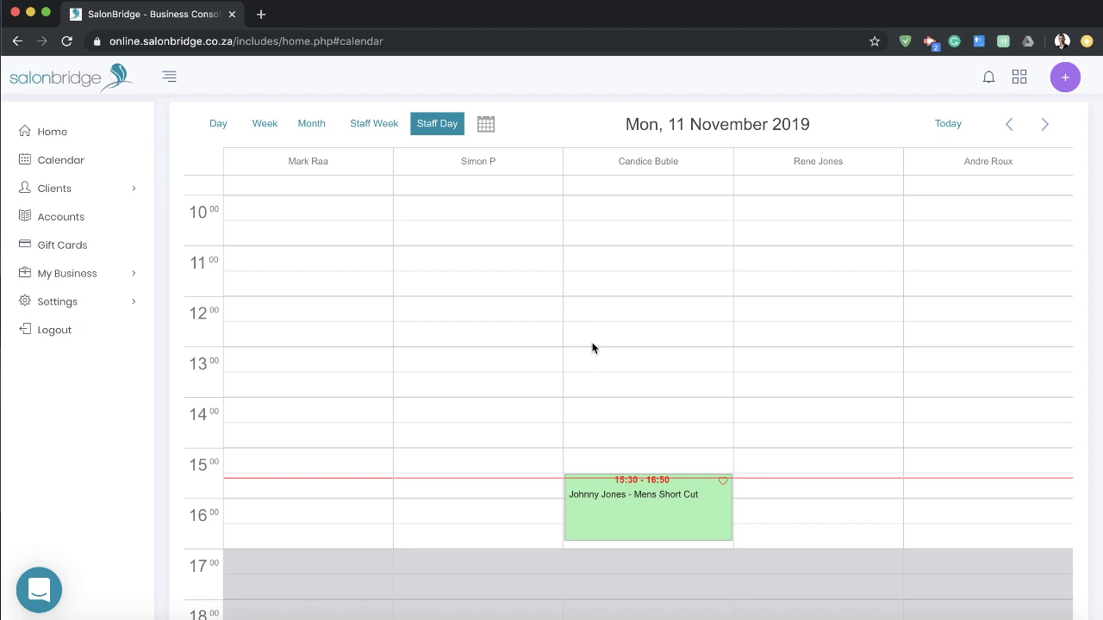
{"action": "left_click", "coordinate": [94, 274]}
{"action": "scroll", "coordinate": [97, 276], "scroll_direction": "down", "scroll_amount": 3}
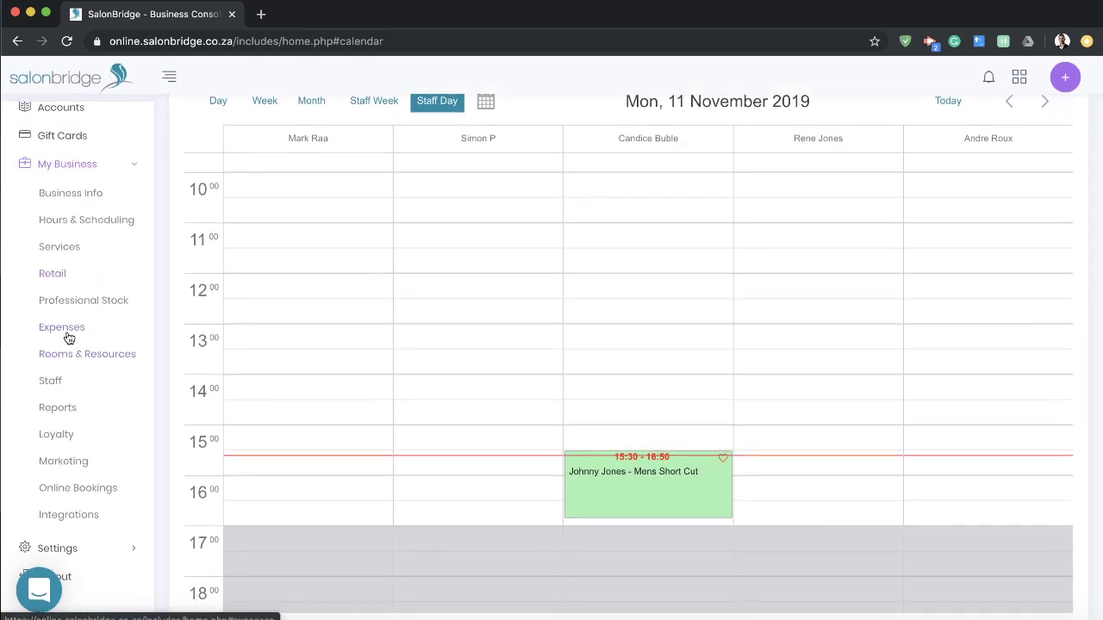
Step: Go to the Expenses page and start adding a new business account
{"action": "left_click", "coordinate": [73, 333]}
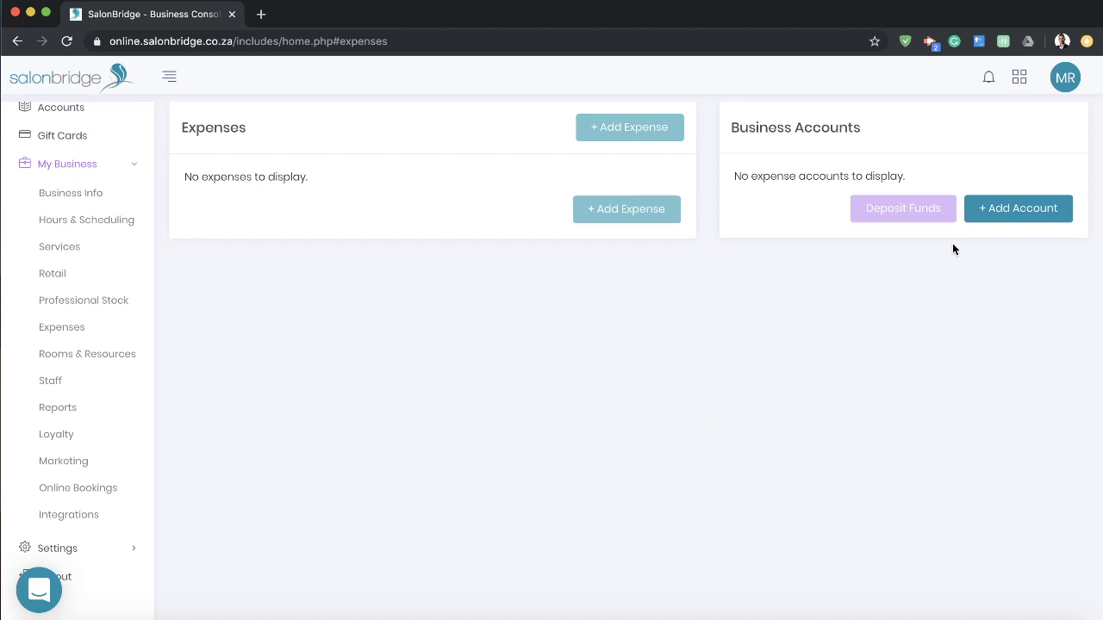
{"action": "left_click", "coordinate": [1020, 212]}
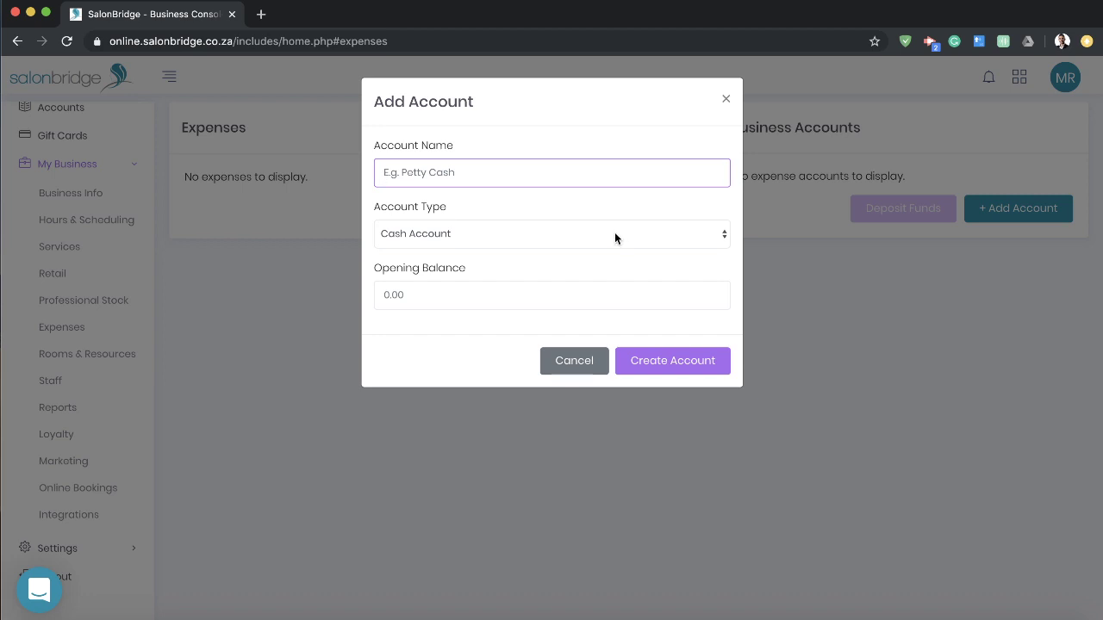
{"action": "left_click", "coordinate": [595, 209]}
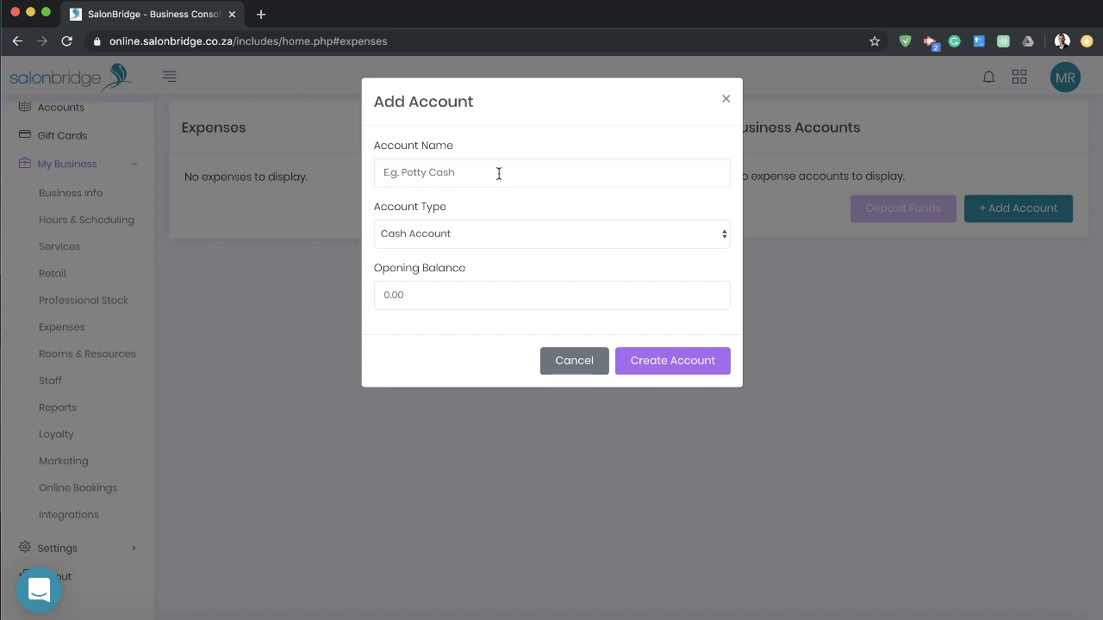
Step: Create a 'Petty Cash' Cash Account with a R500 opening balance
{"action": "left_click", "coordinate": [542, 181]}
{"action": "type", "text": "Petty Cash"}
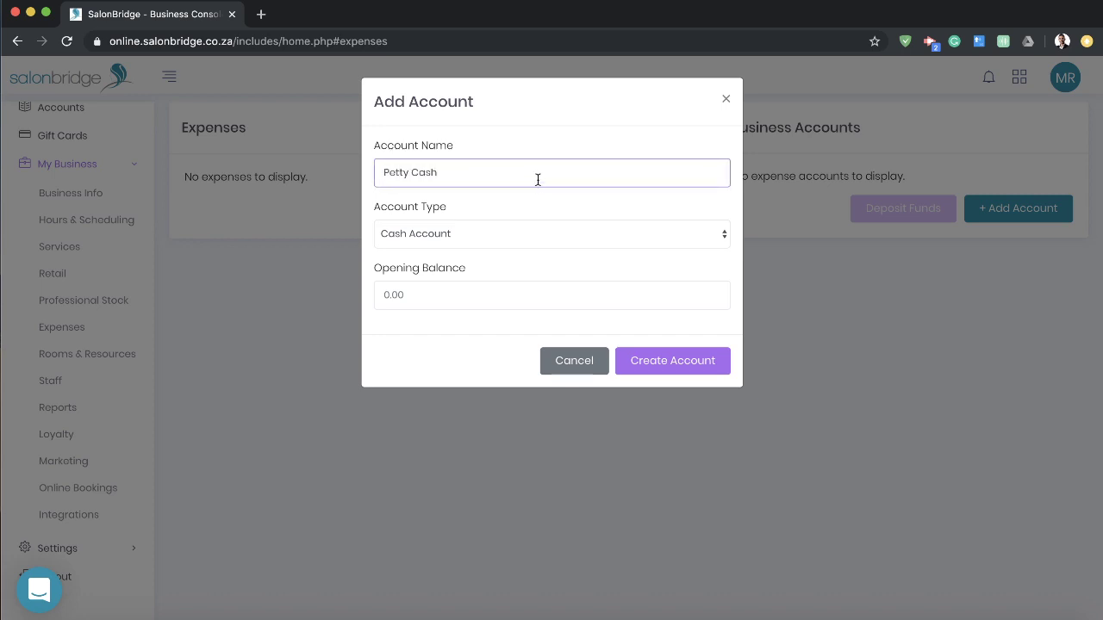
{"action": "left_click", "coordinate": [514, 232]}
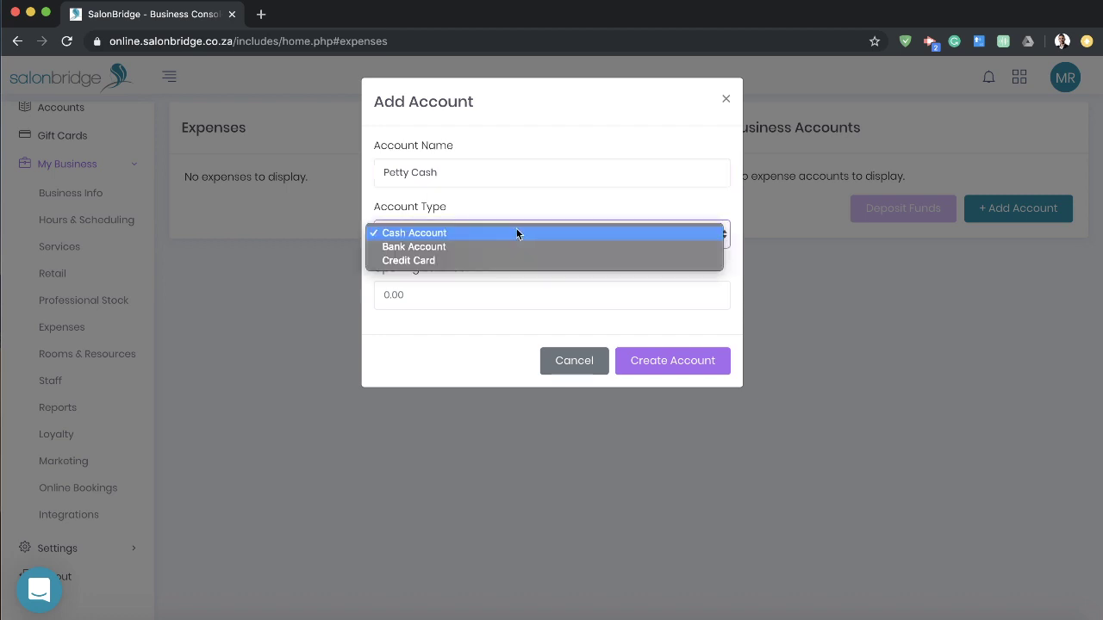
{"action": "left_click", "coordinate": [442, 234]}
{"action": "left_click", "coordinate": [439, 293]}
{"action": "type", "text": "500"}
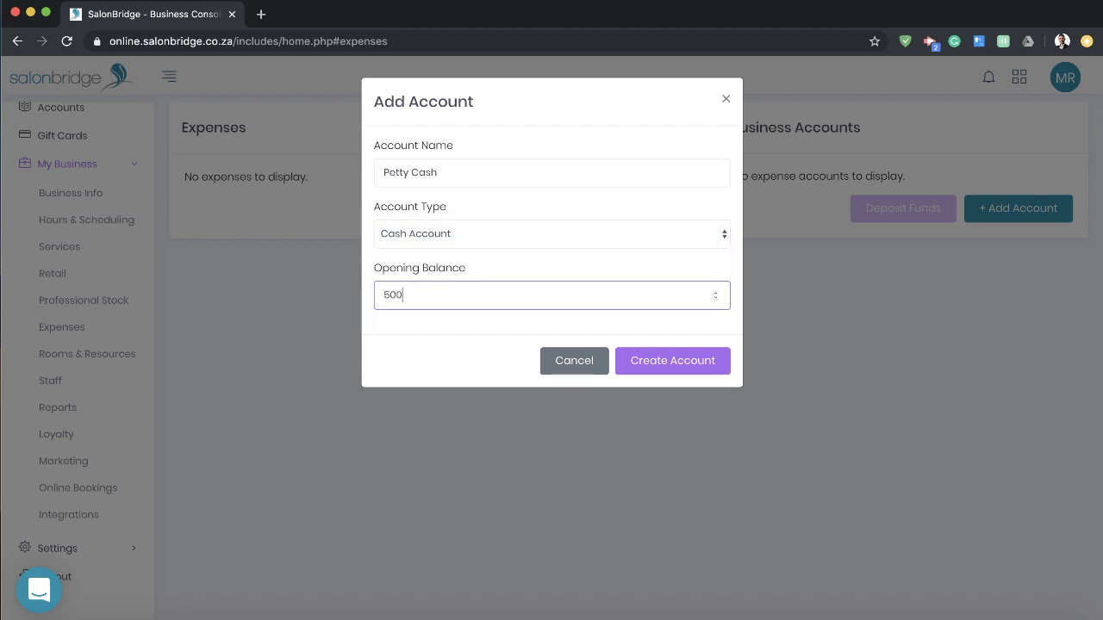
{"action": "left_click", "coordinate": [681, 366]}
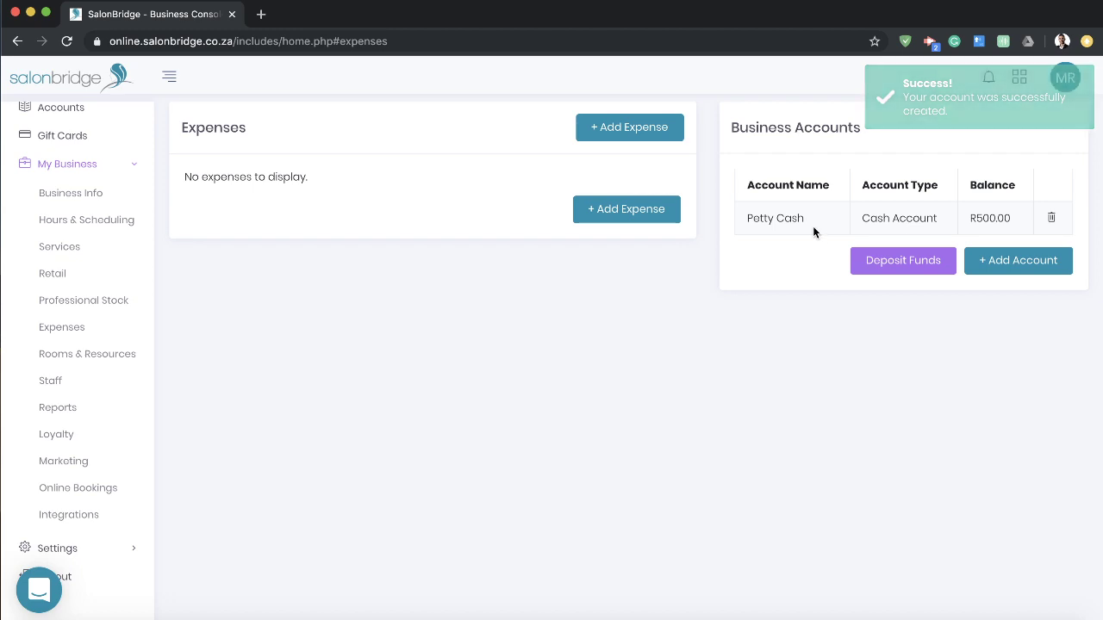
Step: Start a new expense named 'Stationary' in the Stationery category
{"action": "left_click", "coordinate": [634, 215]}
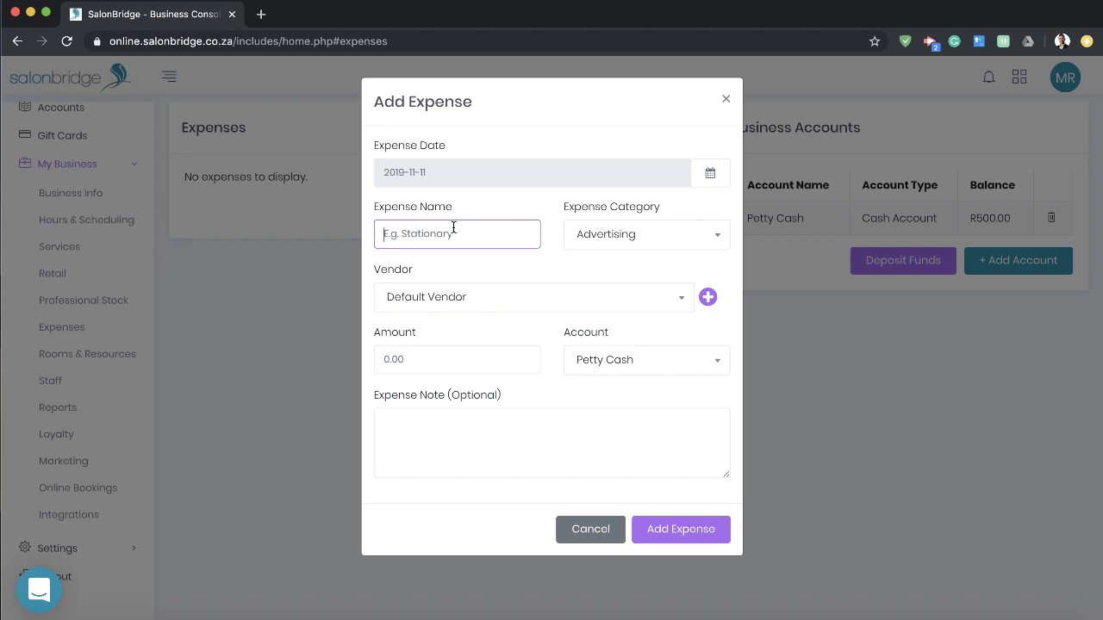
{"action": "type", "text": "Stationary"}
{"action": "left_click", "coordinate": [717, 238]}
{"action": "scroll", "coordinate": [709, 351], "scroll_direction": "down", "scroll_amount": 5}
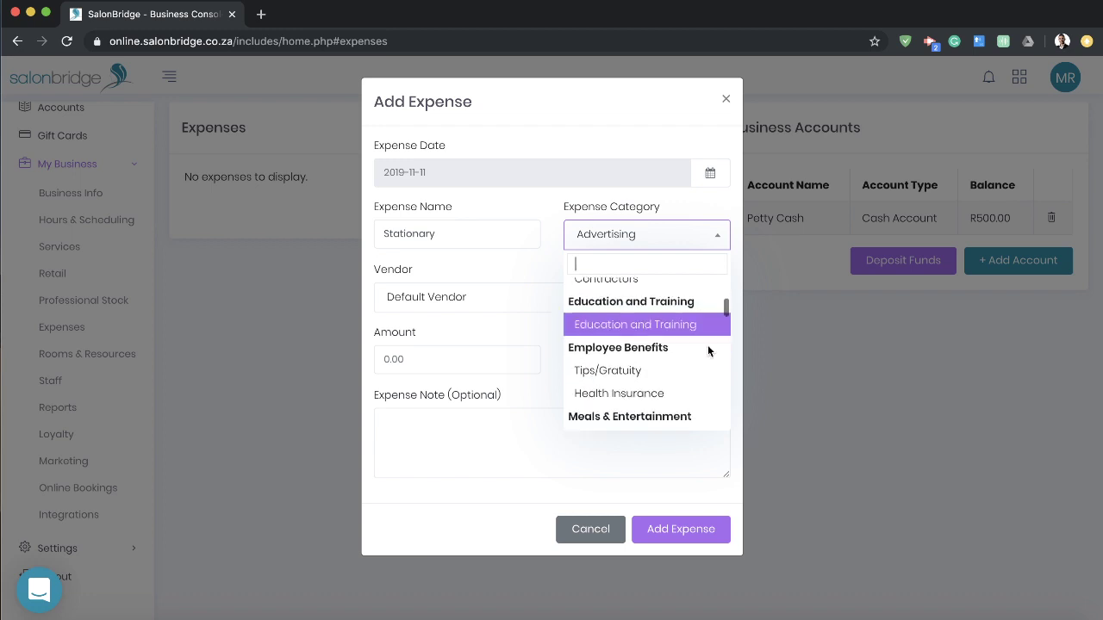
{"action": "type", "text": "stat"}
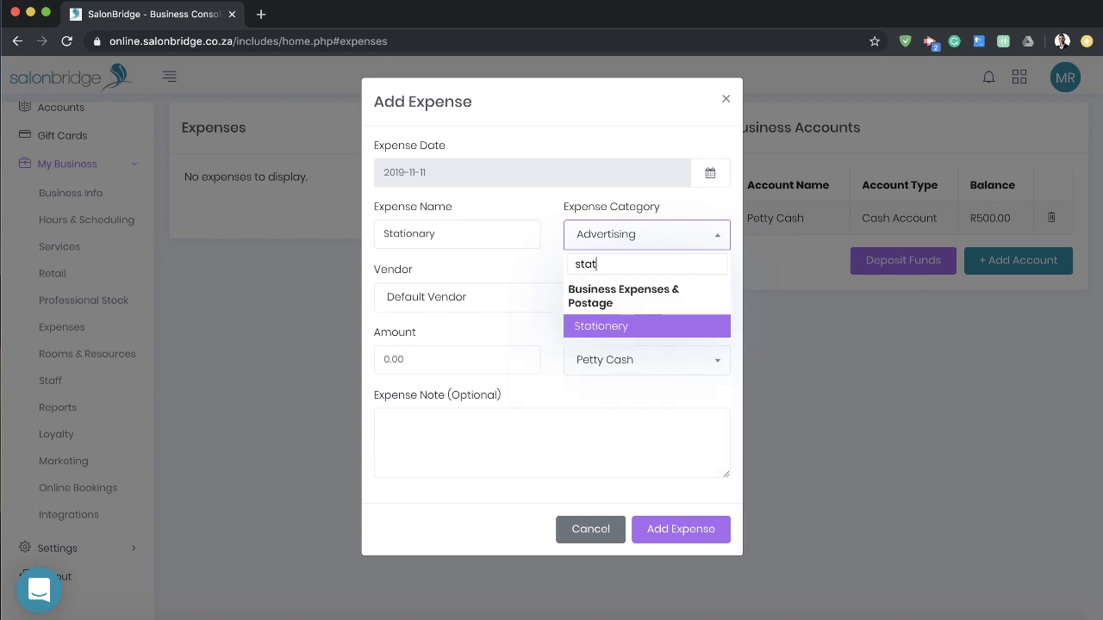
{"action": "left_click", "coordinate": [602, 328]}
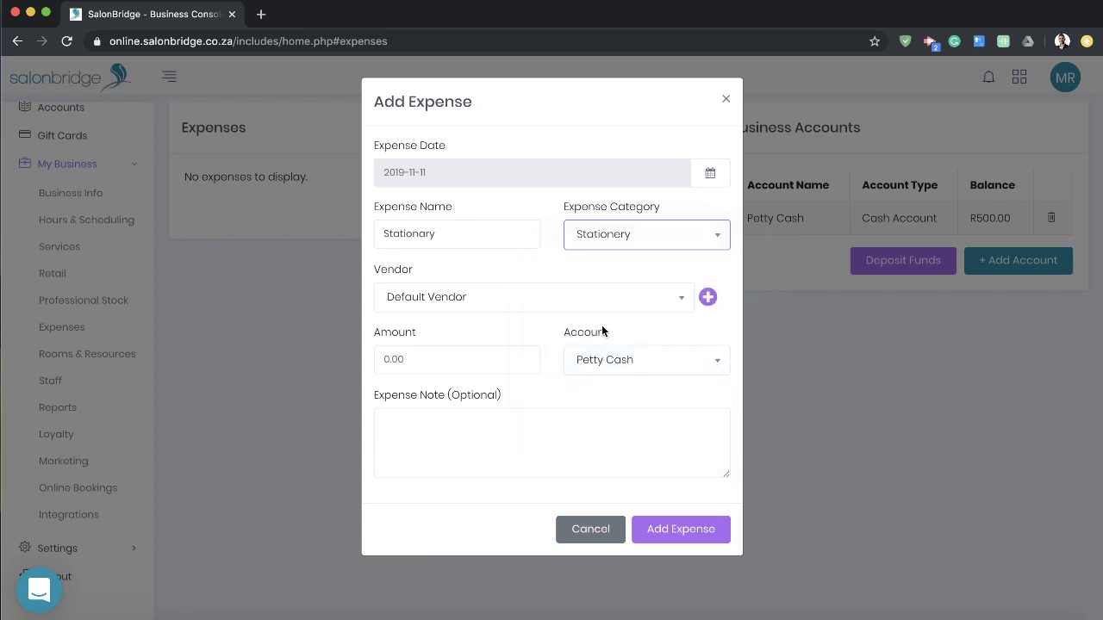
Step: Set vendor Waltons and amount R250, then save the expense
{"action": "left_click", "coordinate": [503, 302]}
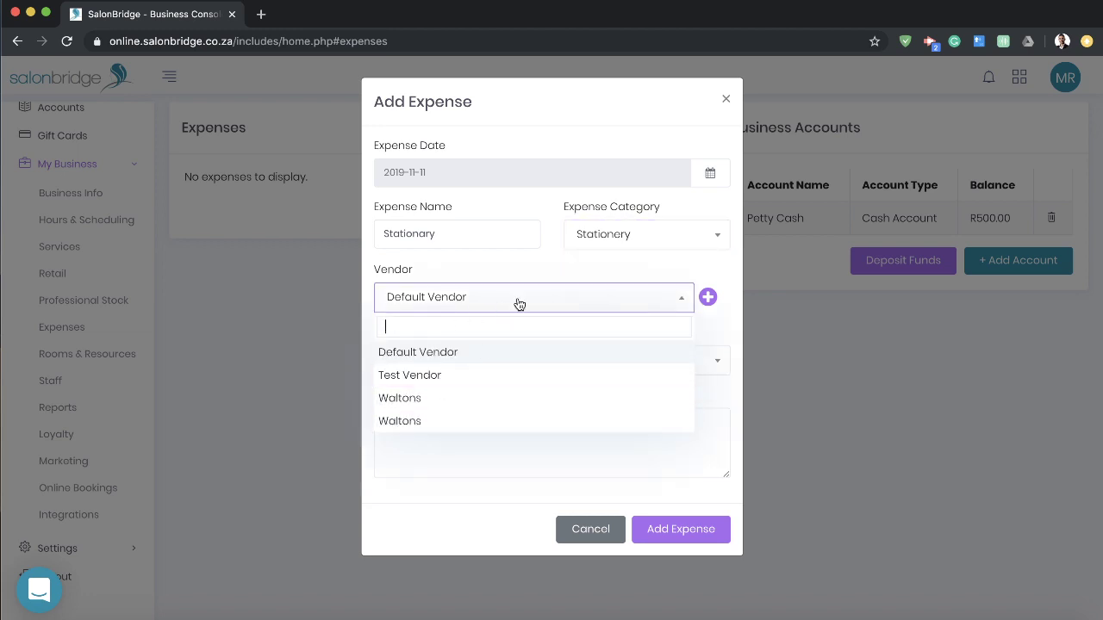
{"action": "left_click", "coordinate": [441, 399]}
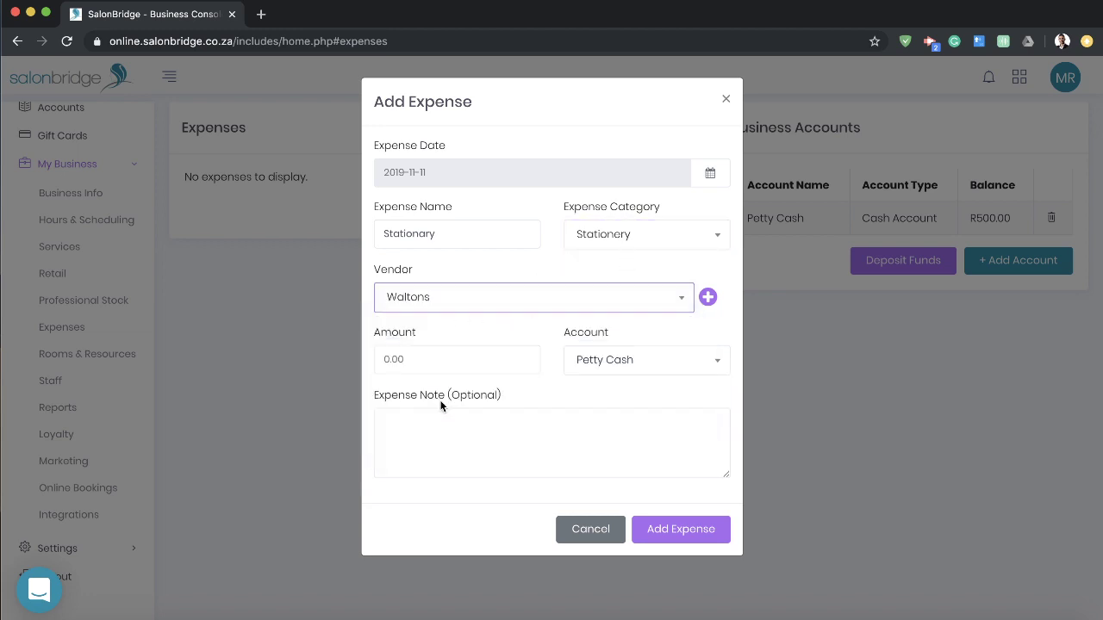
{"action": "left_click", "coordinate": [420, 366]}
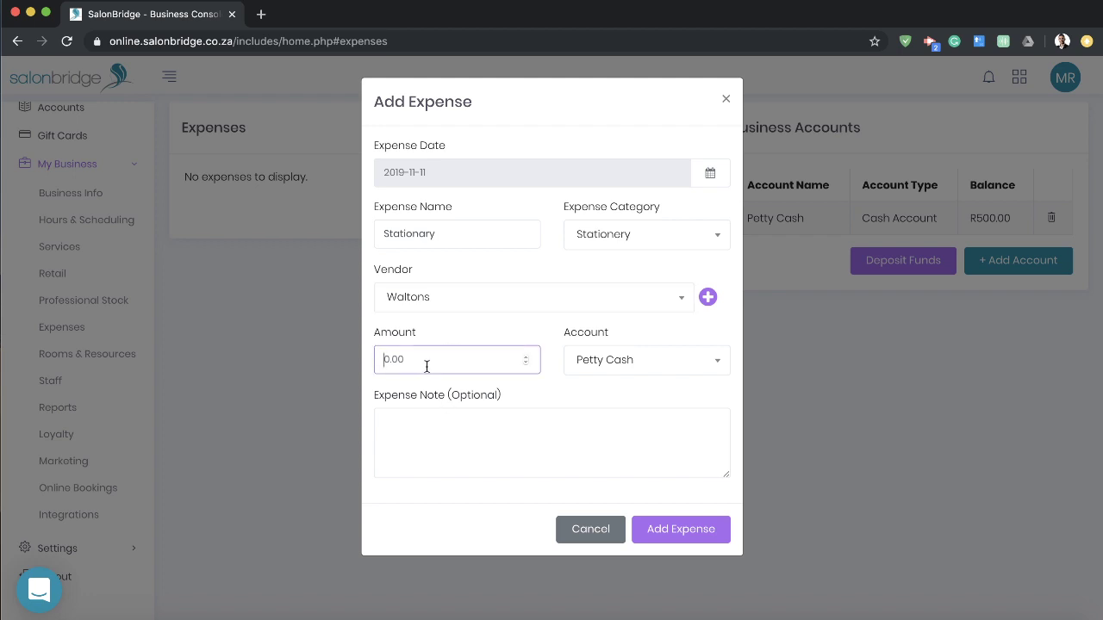
{"action": "type", "text": "250"}
{"action": "left_click", "coordinate": [690, 534]}
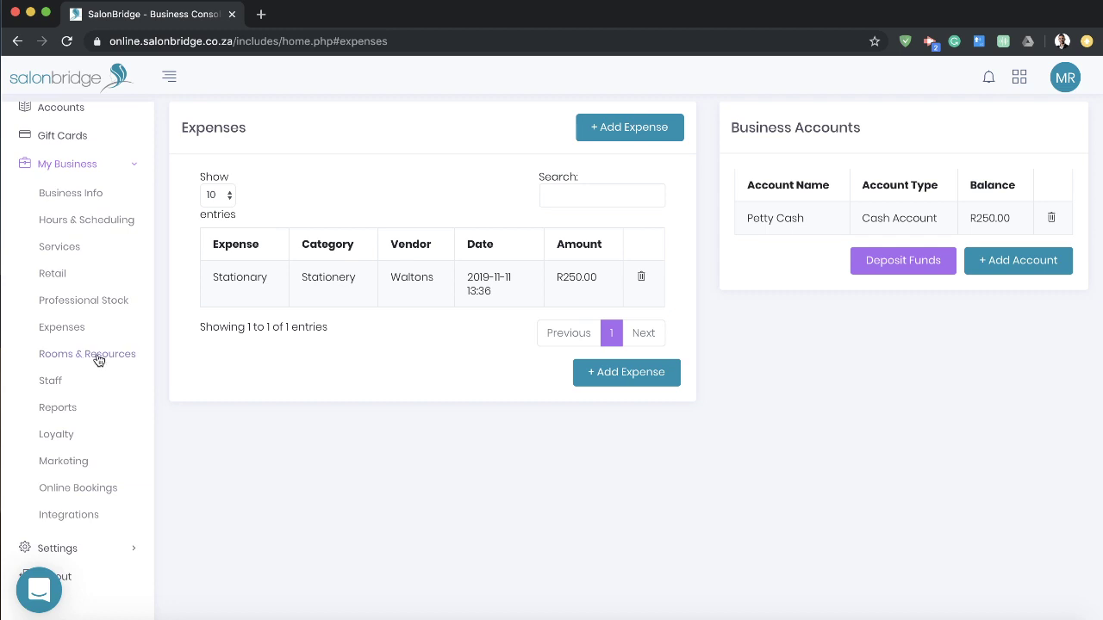
{"action": "left_click", "coordinate": [60, 412]}
Step: Generate the Cash-up Report for 2019-10-11 to 2019-11-11
{"action": "left_click", "coordinate": [456, 155]}
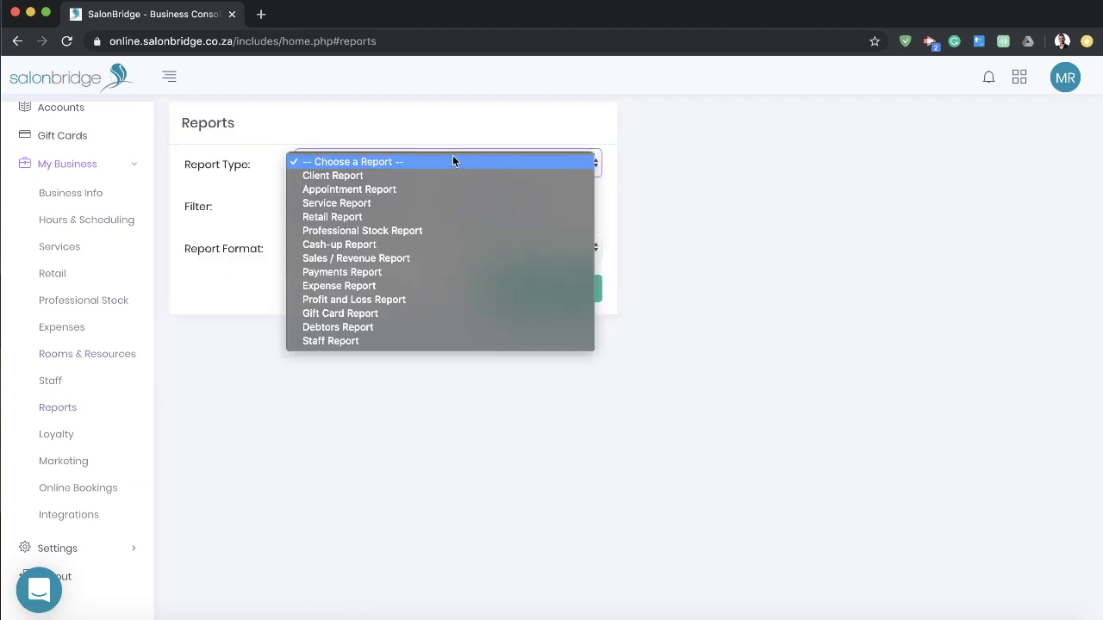
{"action": "left_click", "coordinate": [383, 245]}
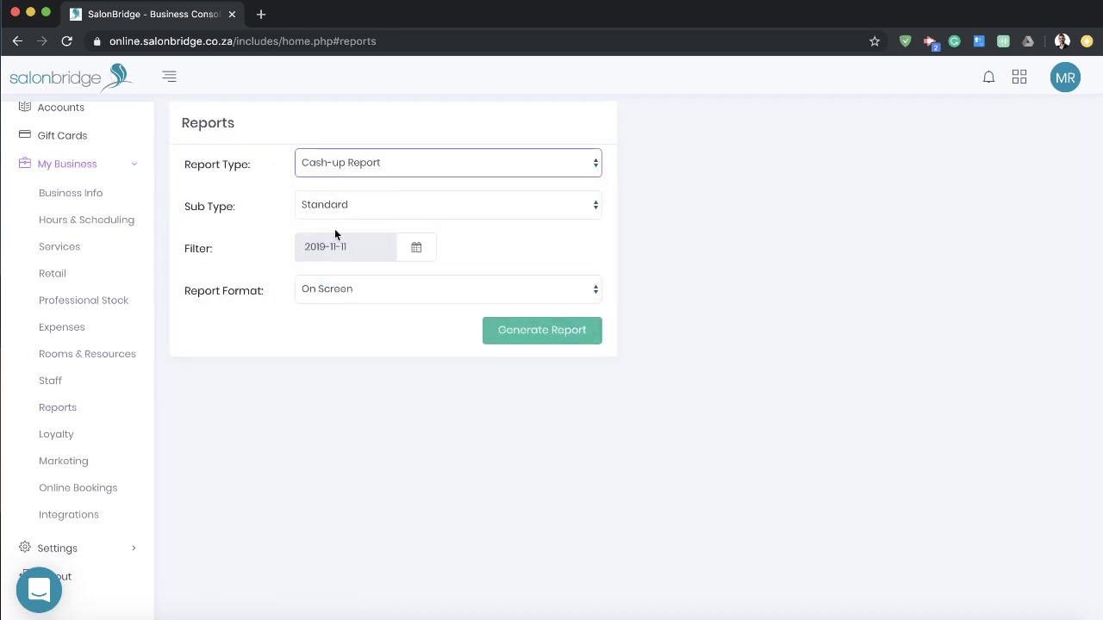
{"action": "left_click", "coordinate": [535, 340]}
Step: Review the cash-up report, highlighting the R400.00 payments total, then return to the Reports form
{"action": "scroll", "coordinate": [567, 370], "scroll_direction": "down", "scroll_amount": 5}
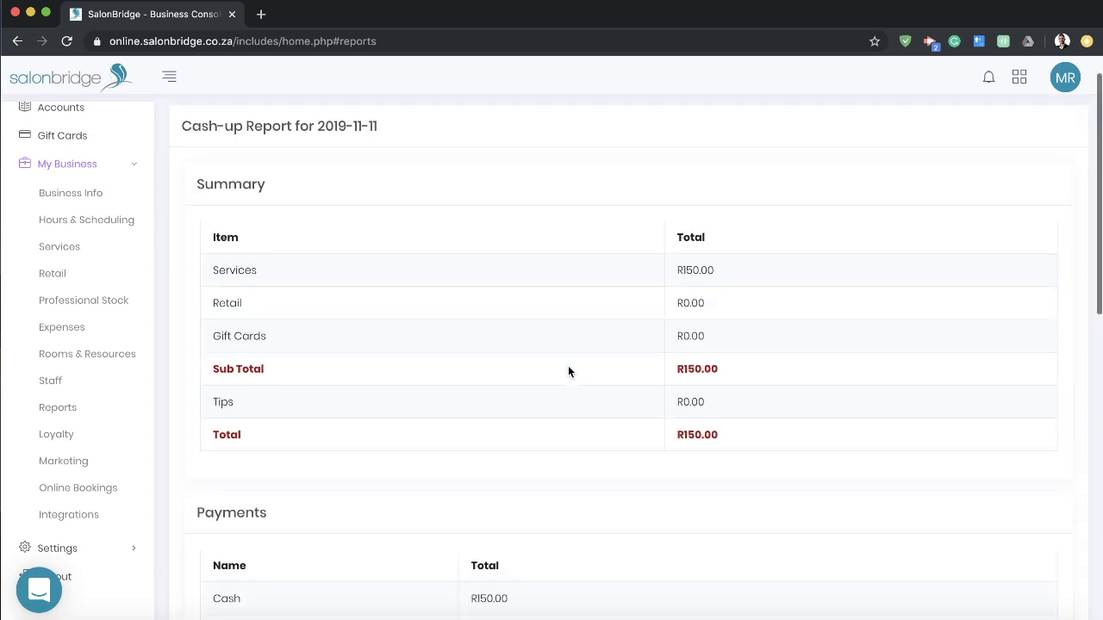
{"action": "scroll", "coordinate": [566, 380], "scroll_direction": "down", "scroll_amount": 1}
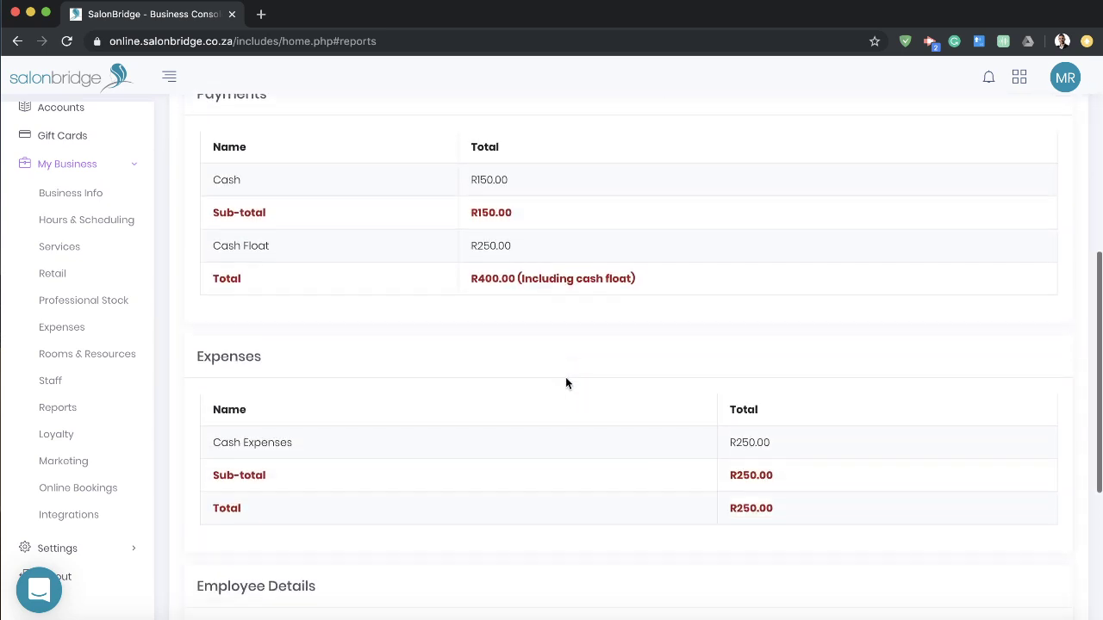
{"action": "scroll", "coordinate": [531, 374], "scroll_direction": "up", "scroll_amount": 2}
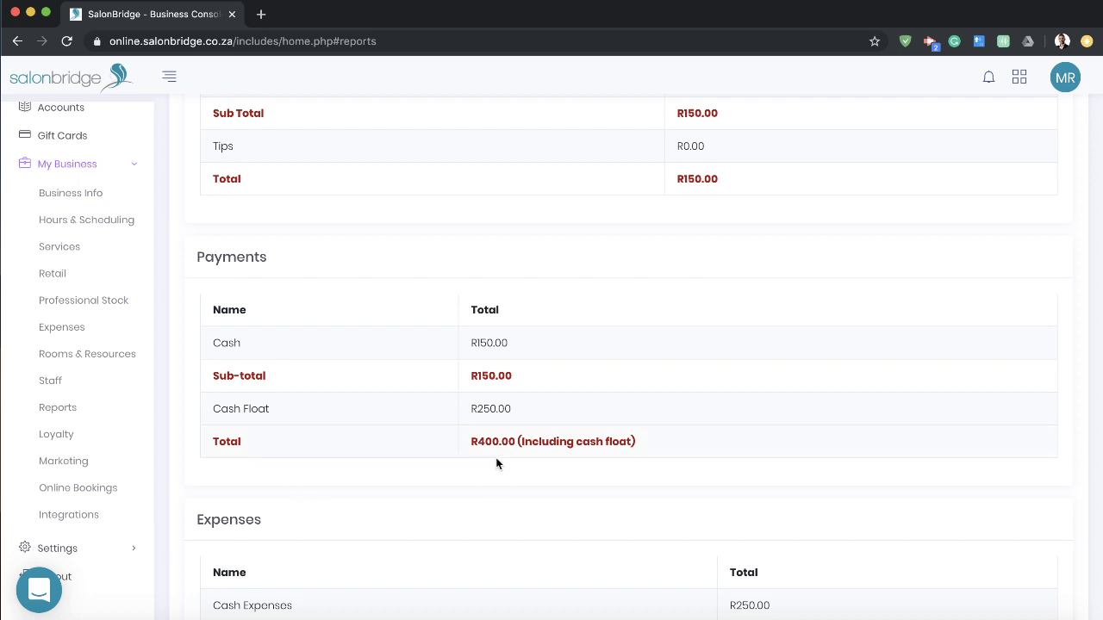
{"action": "left_click_drag", "start_coordinate": [473, 442], "coordinate": [650, 453]}
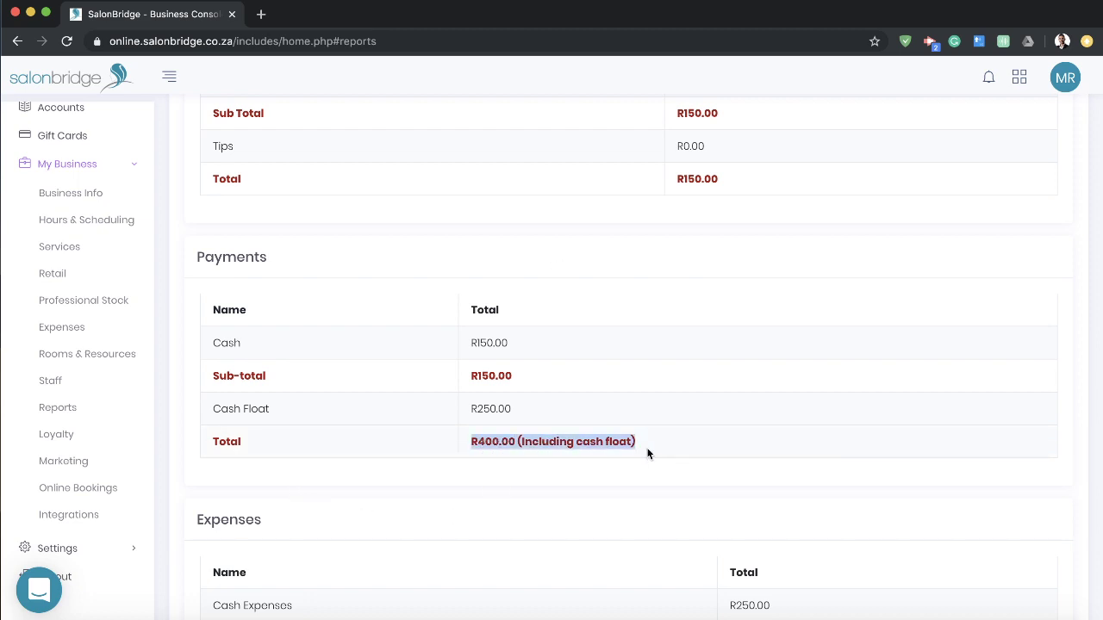
{"action": "left_click", "coordinate": [652, 456]}
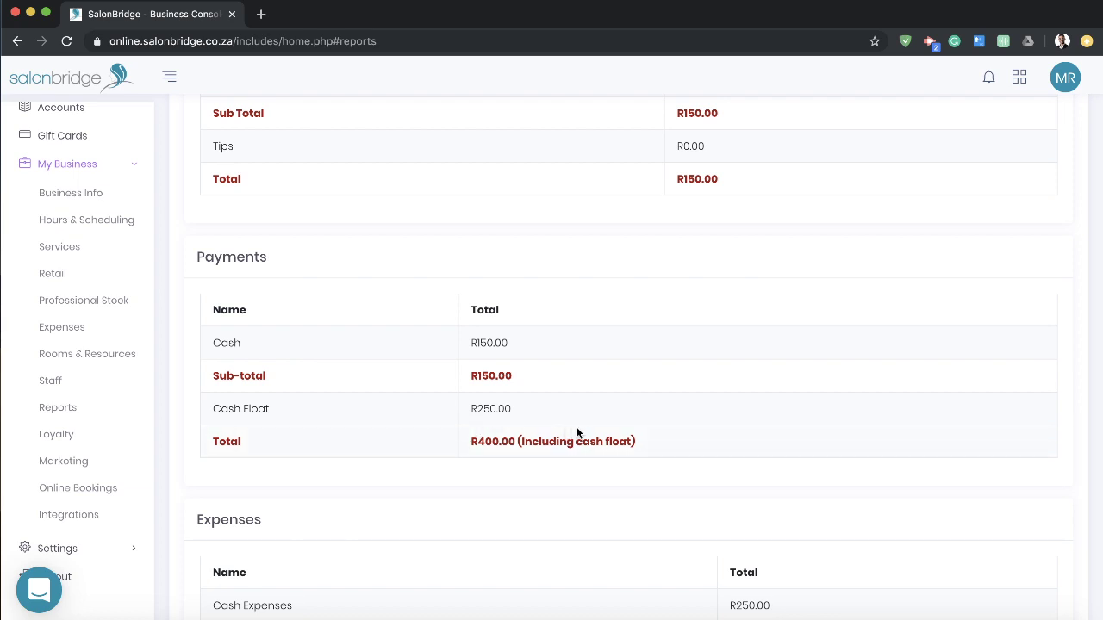
{"action": "scroll", "coordinate": [577, 429], "scroll_direction": "down", "scroll_amount": 5}
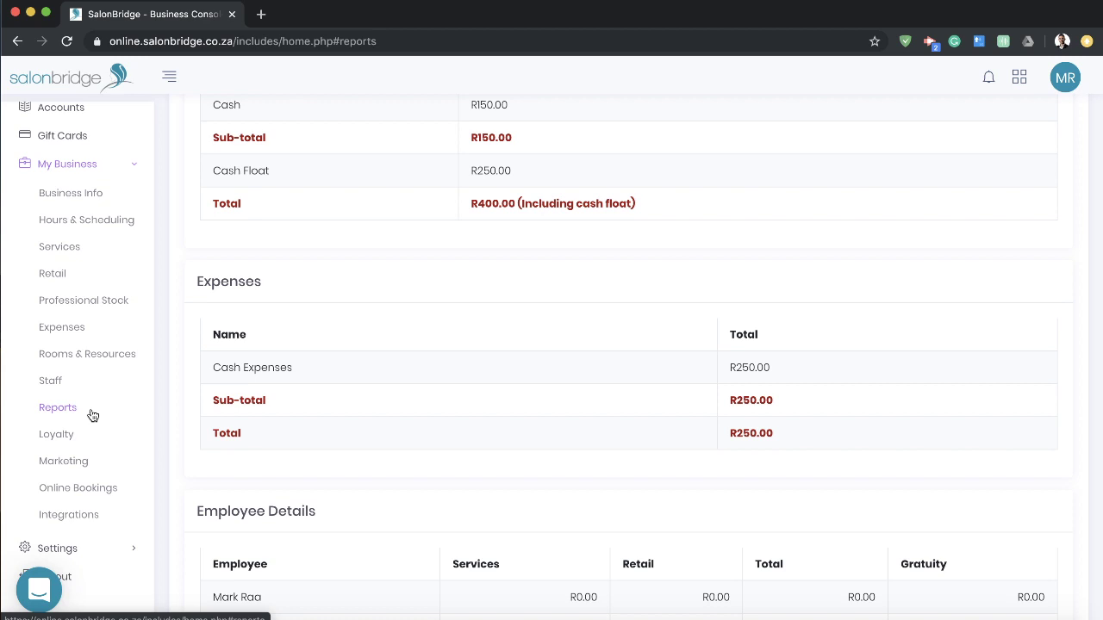
{"action": "left_click", "coordinate": [92, 412]}
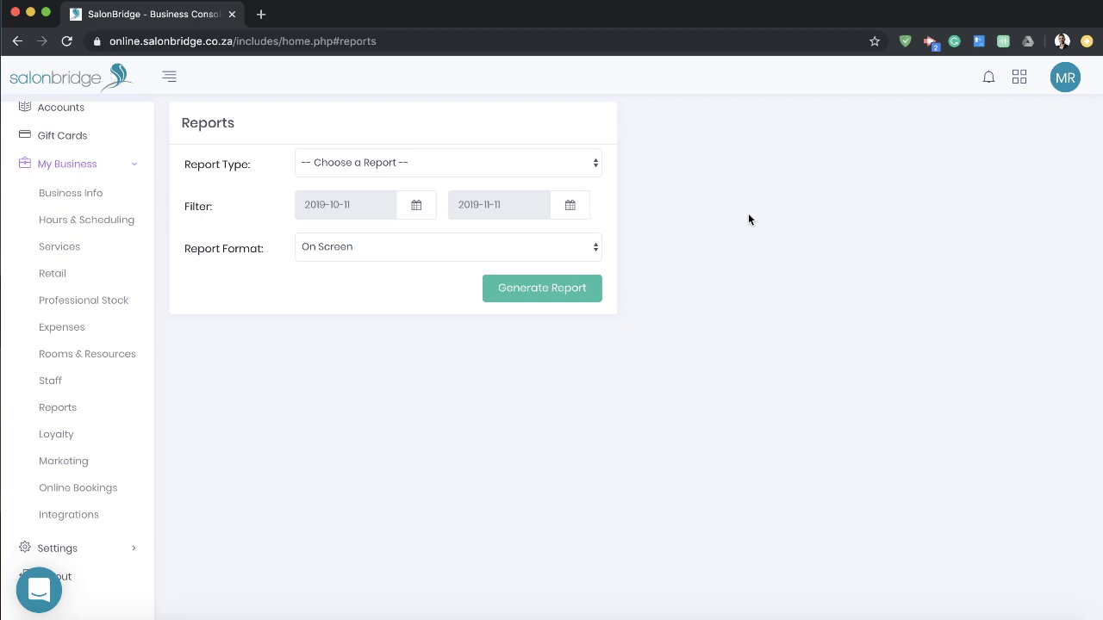
Step: Generate the Profit and Loss Report for 2019-10-11 to 2019-11-11
{"action": "left_click", "coordinate": [489, 162]}
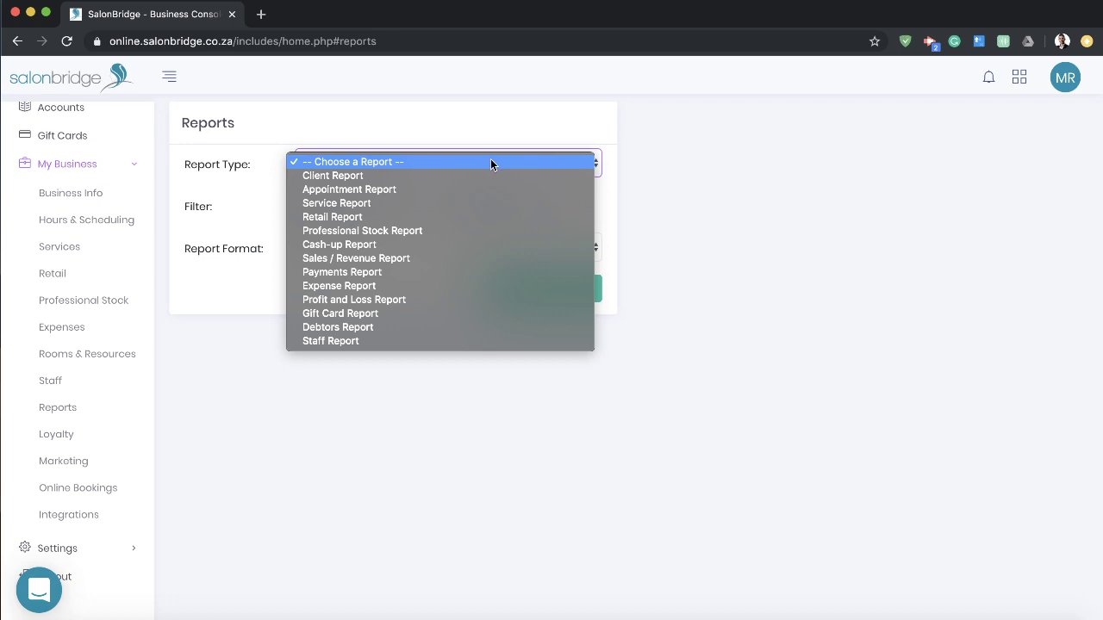
{"action": "left_click", "coordinate": [325, 299]}
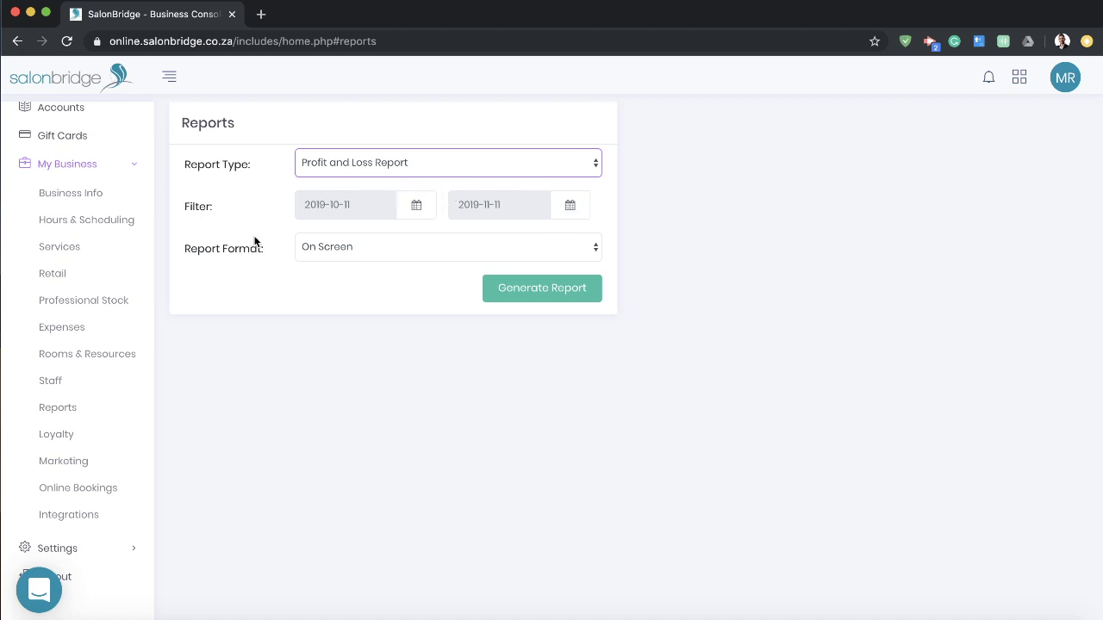
{"action": "left_click", "coordinate": [552, 289]}
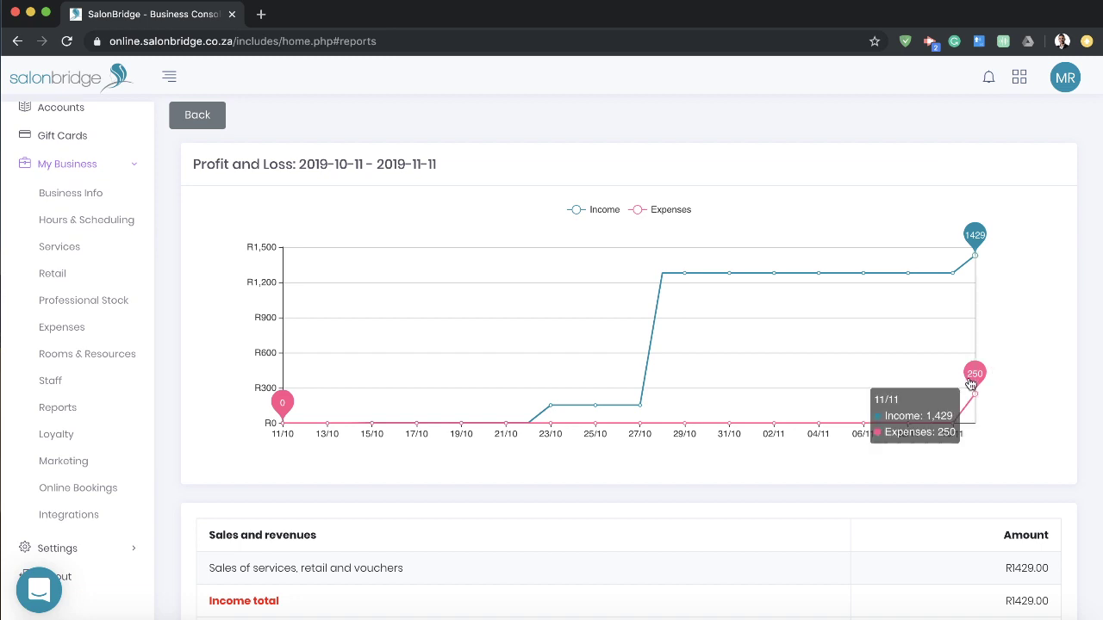
Step: Inspect the profit and loss chart, leave the report, and go to Marketing Campaigns
{"action": "scroll", "coordinate": [980, 375], "scroll_direction": "down", "scroll_amount": 3}
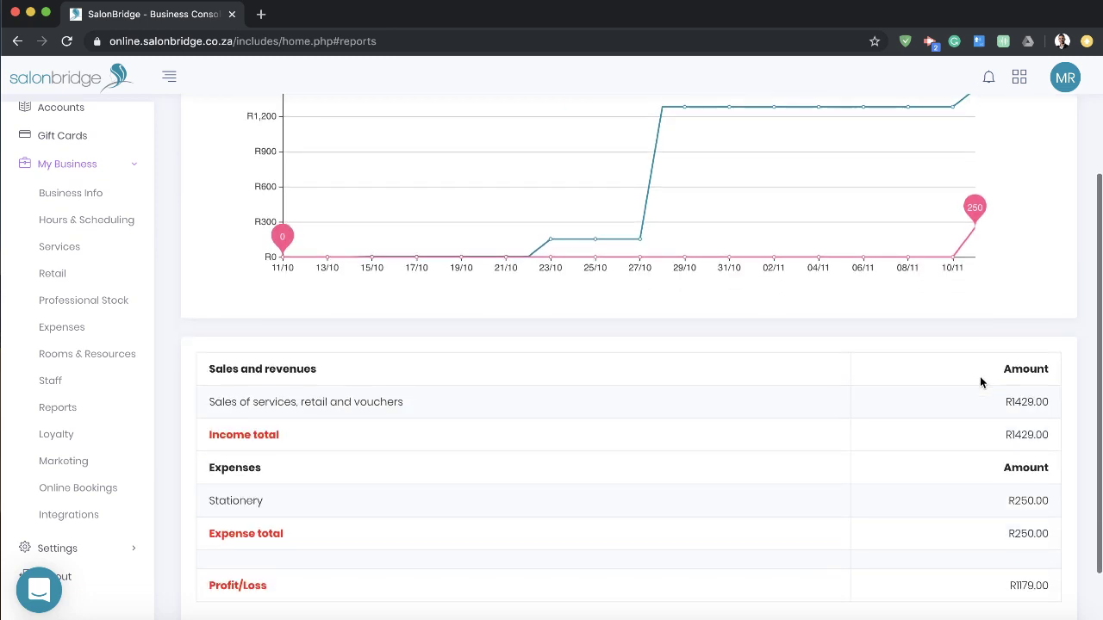
{"action": "scroll", "coordinate": [980, 384], "scroll_direction": "up", "scroll_amount": 3}
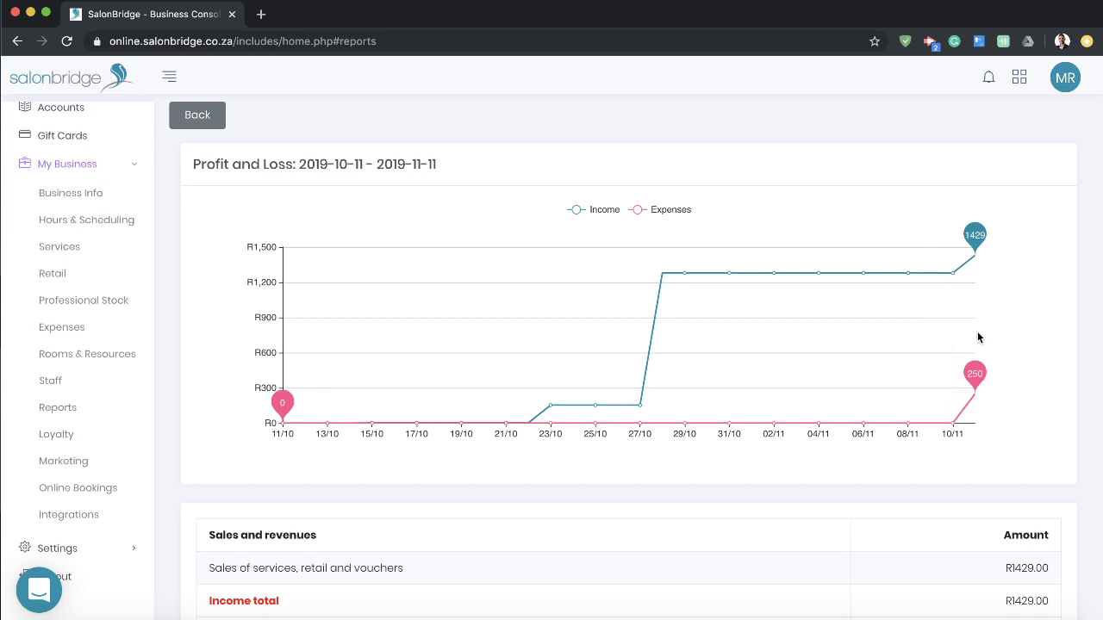
{"action": "mouse_move", "coordinate": [965, 322]}
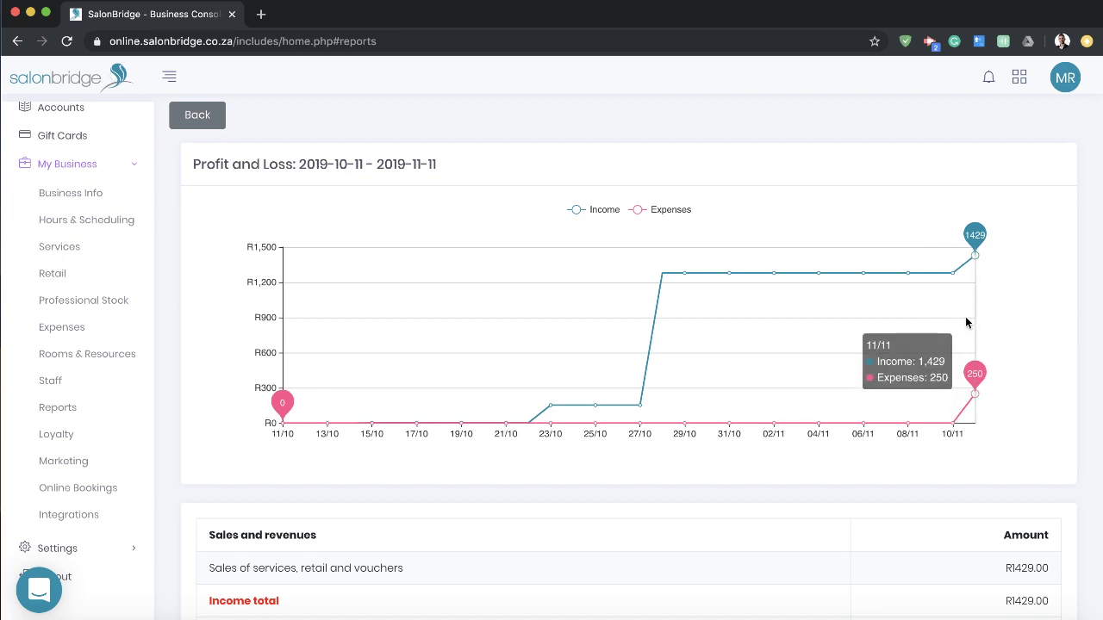
{"action": "scroll", "coordinate": [929, 169], "scroll_direction": "down", "scroll_amount": 3}
{"action": "scroll", "coordinate": [861, 173], "scroll_direction": "up", "scroll_amount": 3}
{"action": "left_click", "coordinate": [177, 112]}
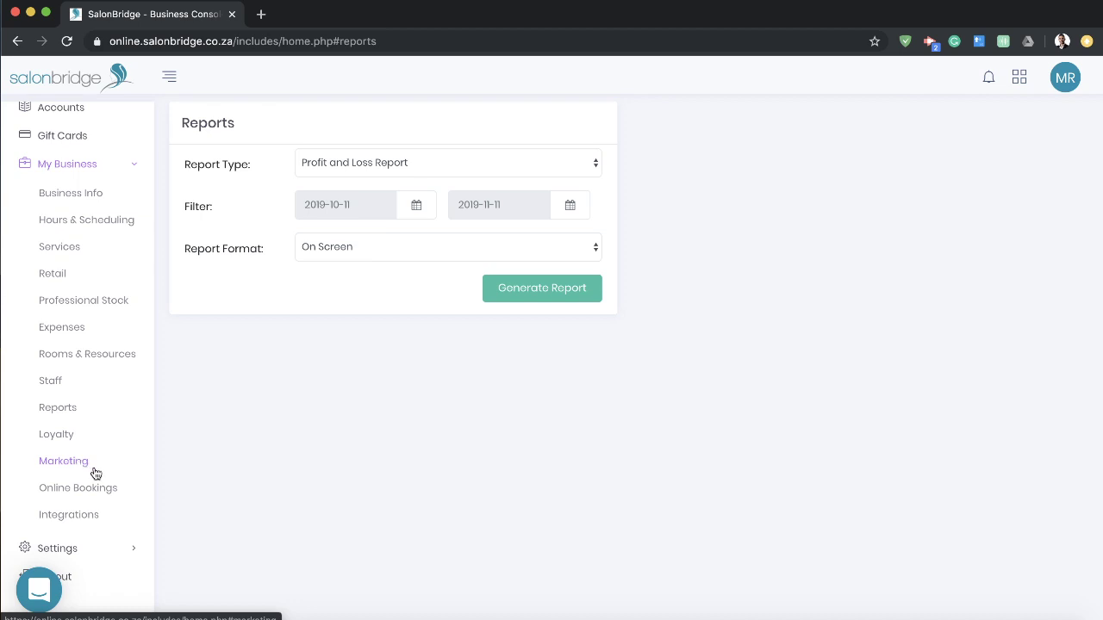
{"action": "left_click", "coordinate": [84, 466]}
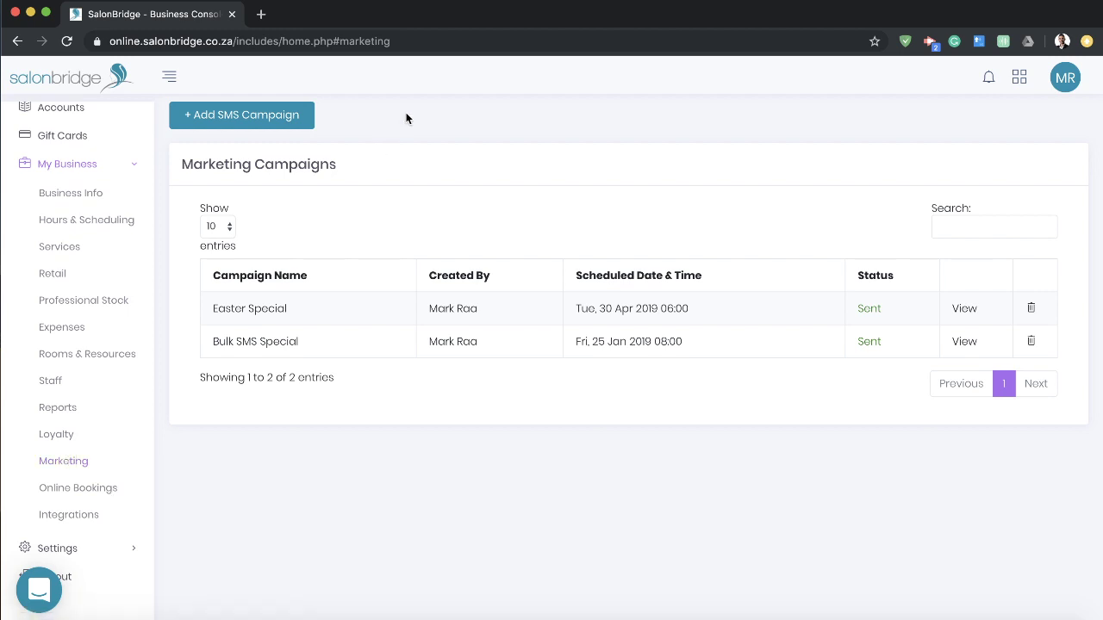
Step: Start a new SMS campaign with '+ Add SMS Campaign'
{"action": "left_click", "coordinate": [236, 115]}
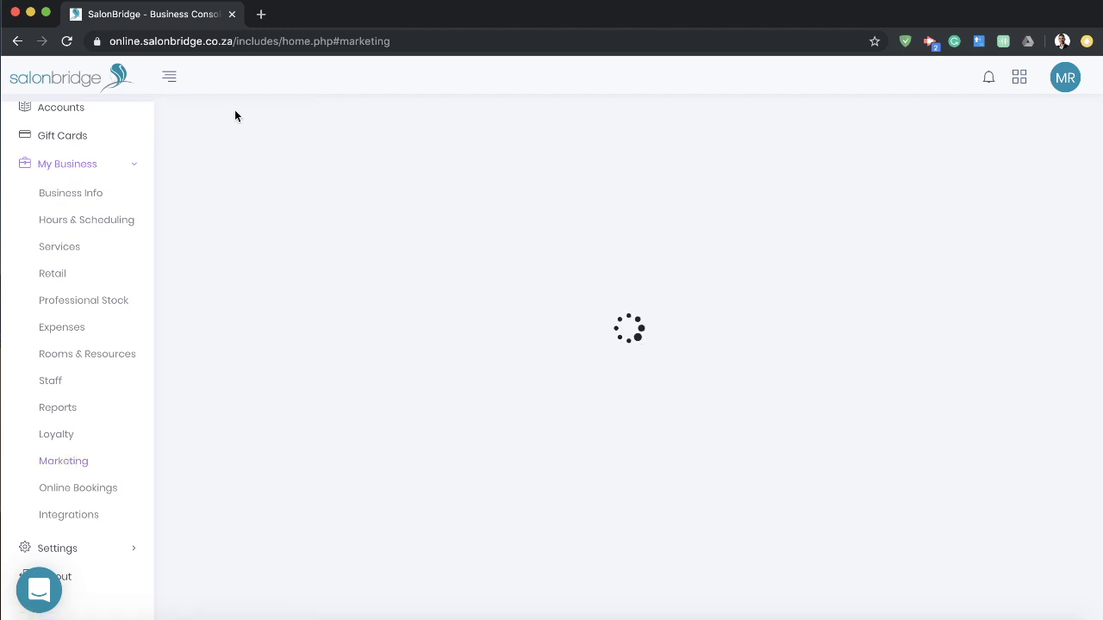
Step: Name the campaign 'Christmas Special' and write 'Text for Christmas special from SalonBridge' as the SMS
{"action": "left_click", "coordinate": [475, 175]}
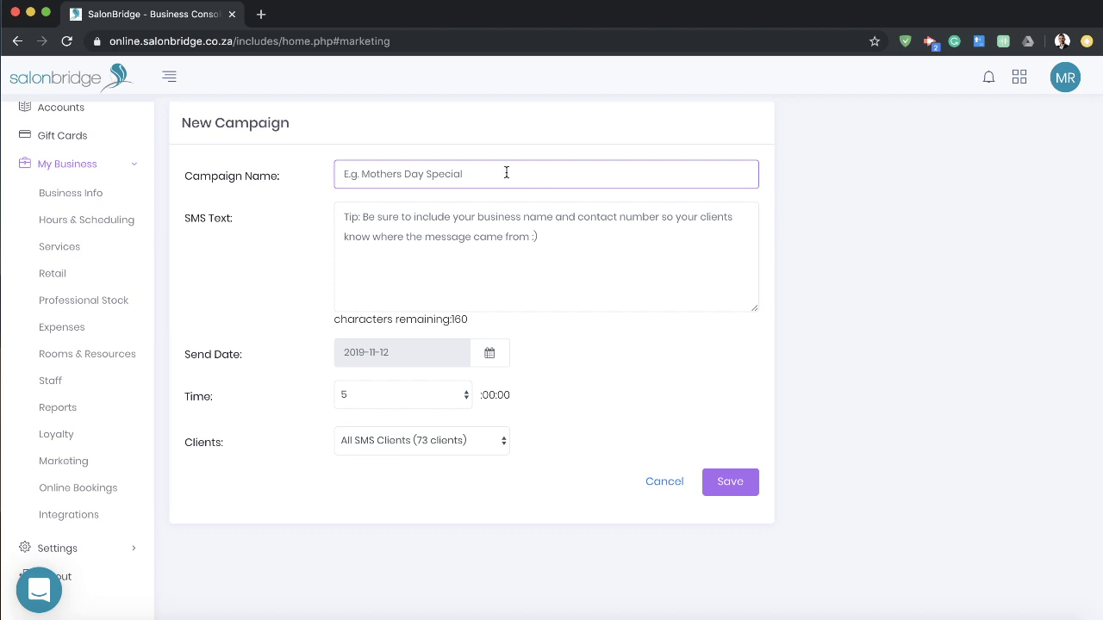
{"action": "type", "text": "Christma"}
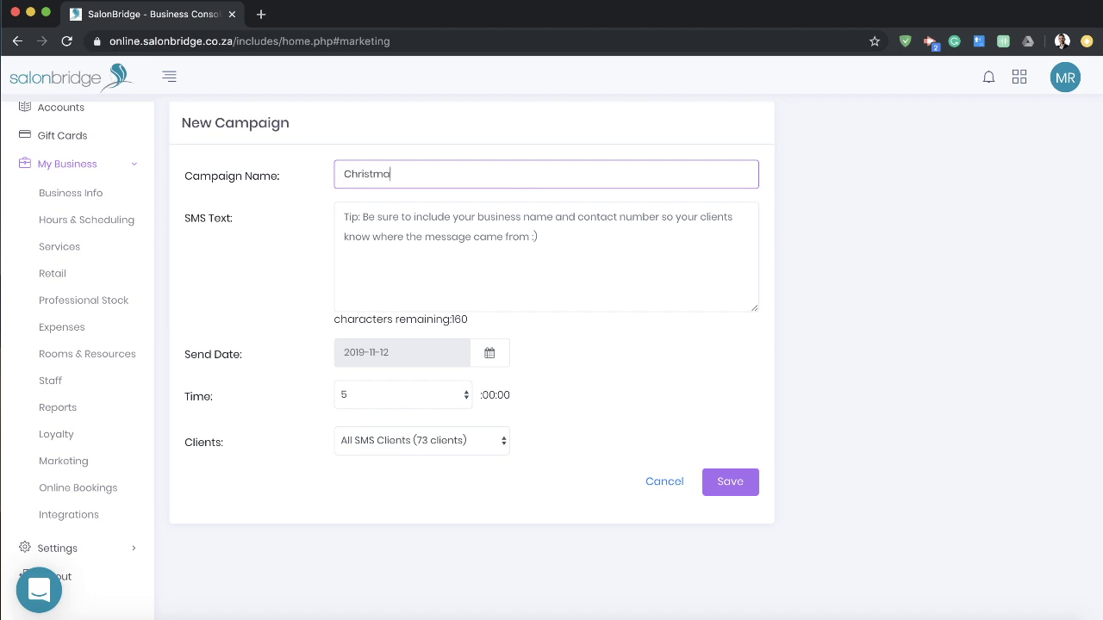
{"action": "type", "text": "s Special"}
{"action": "left_click", "coordinate": [606, 270]}
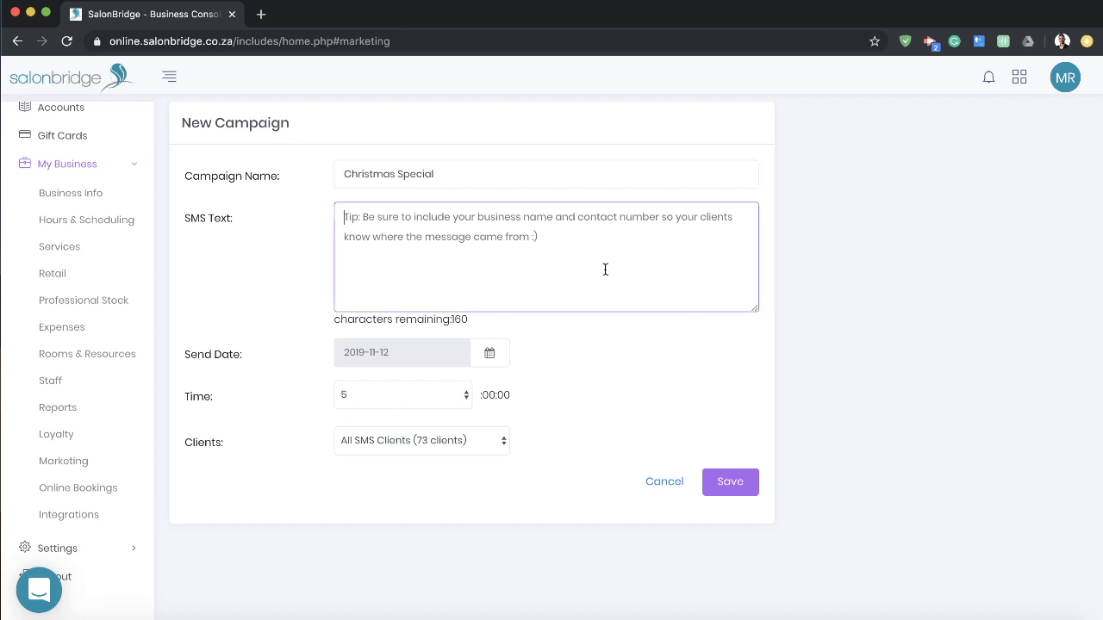
{"action": "type", "text": "Text for "}
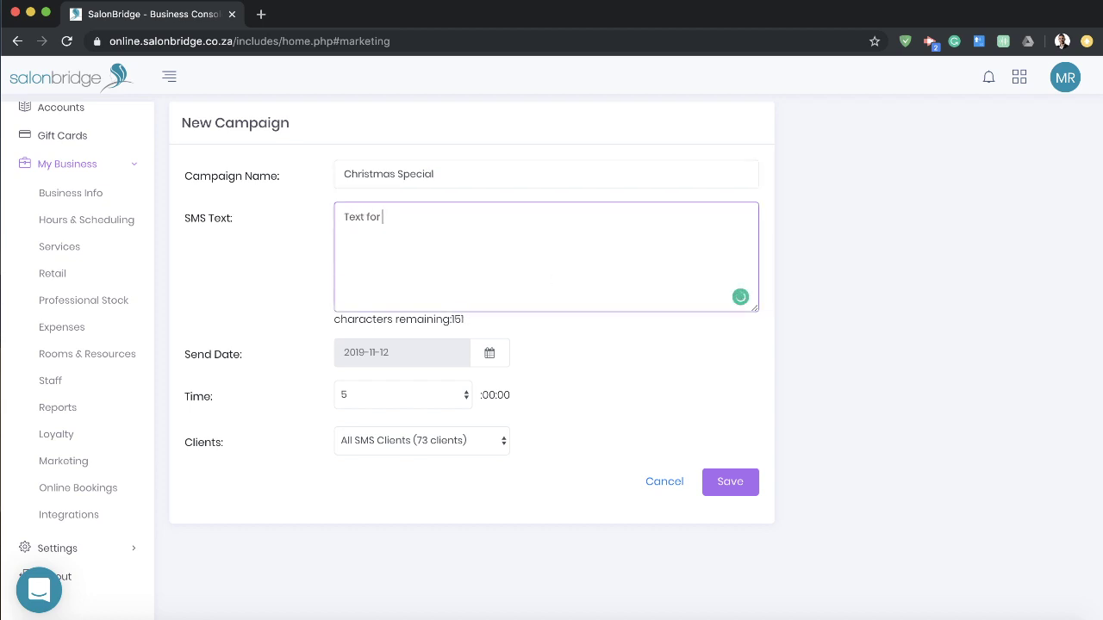
{"action": "type", "text": "christmas spe"}
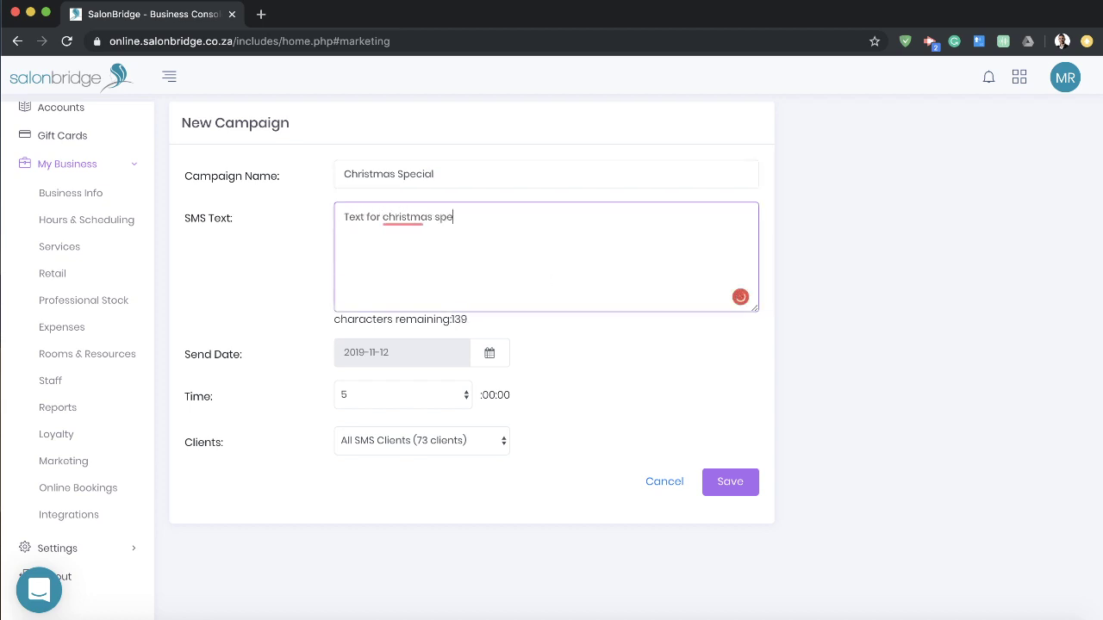
{"action": "type", "text": "cial from SalonBridge"}
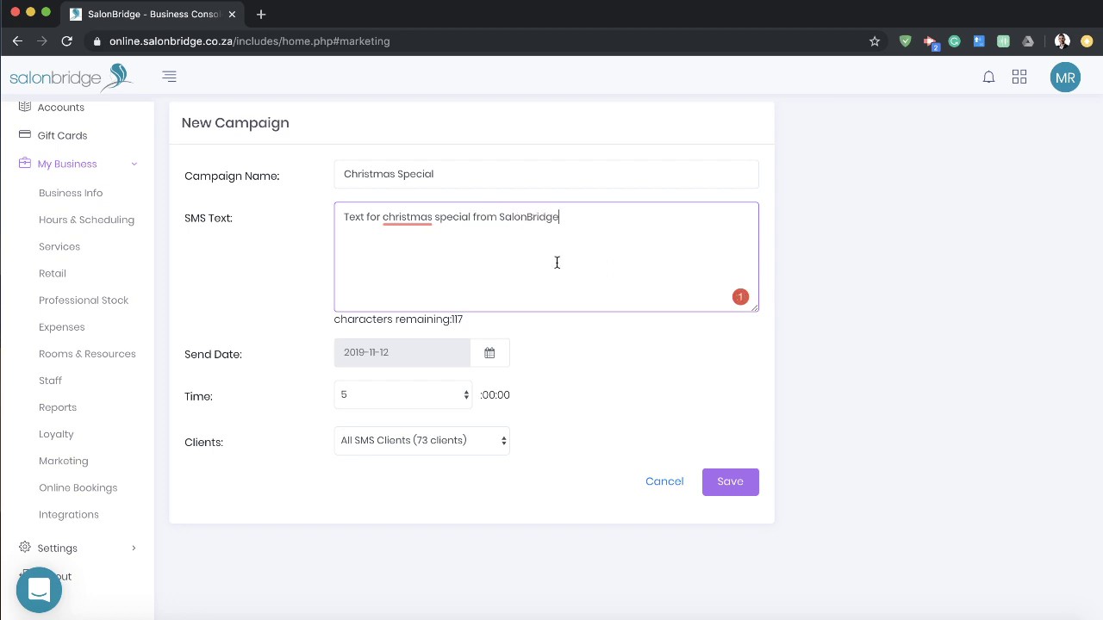
{"action": "mouse_move", "coordinate": [407, 218]}
{"action": "left_click", "coordinate": [400, 264]}
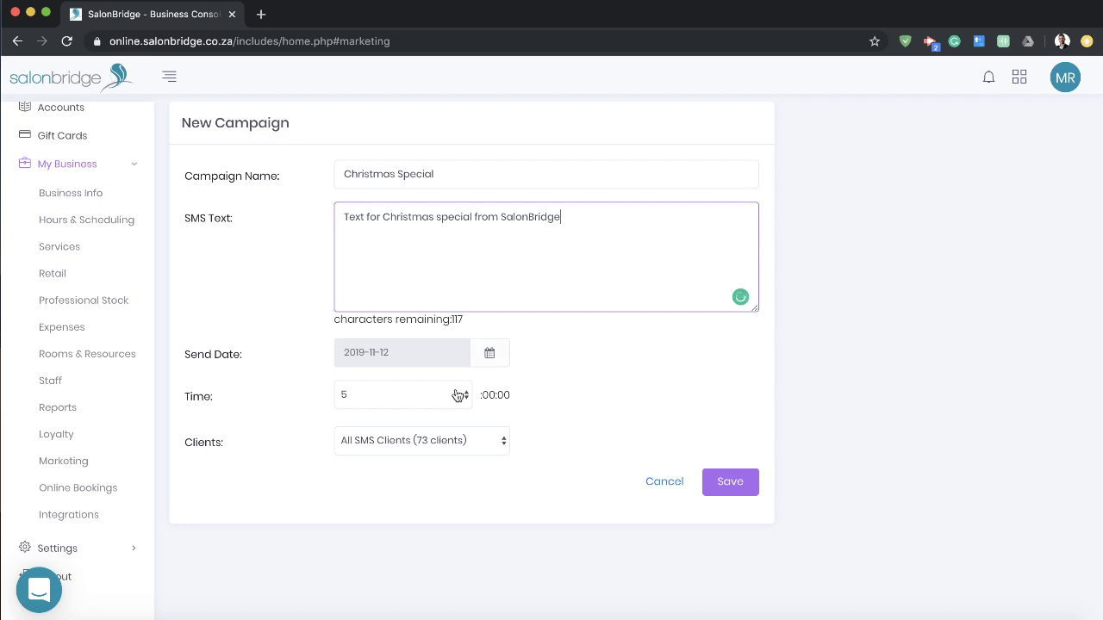
Step: Schedule it for 1 December 2019 at 10:00 to All SMS Clients and save
{"action": "left_click", "coordinate": [485, 354]}
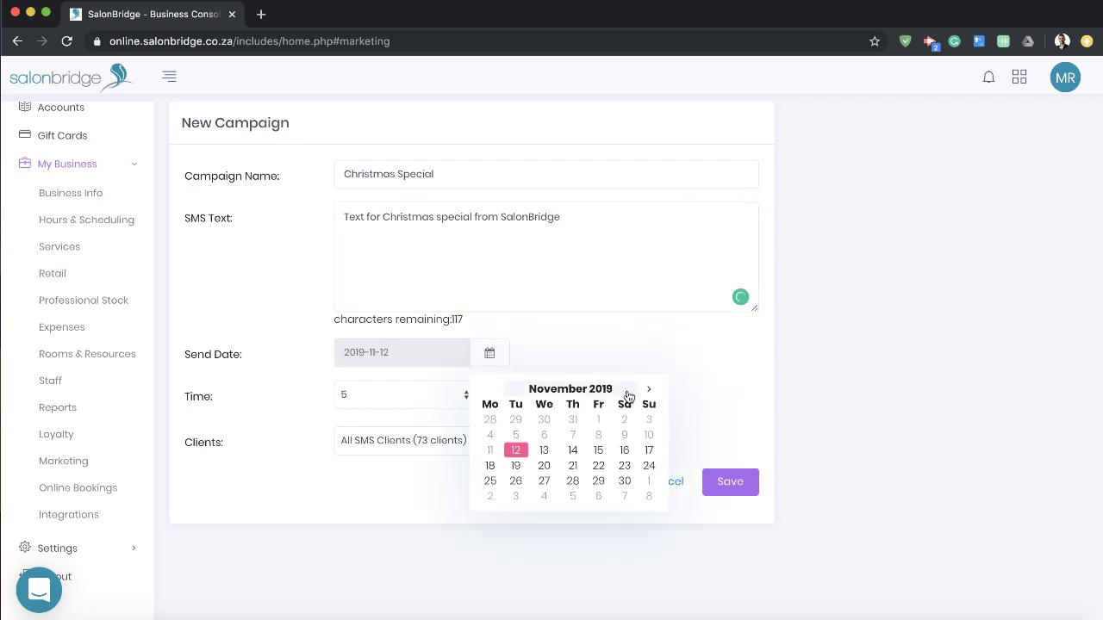
{"action": "left_click", "coordinate": [648, 481]}
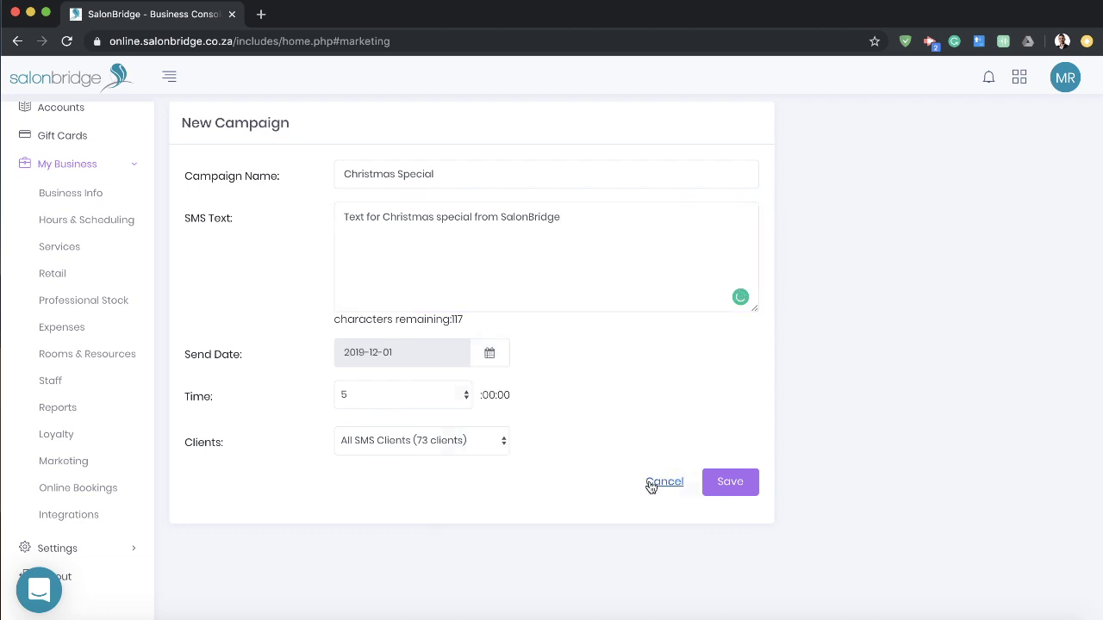
{"action": "left_click", "coordinate": [436, 398]}
{"action": "left_click", "coordinate": [361, 466]}
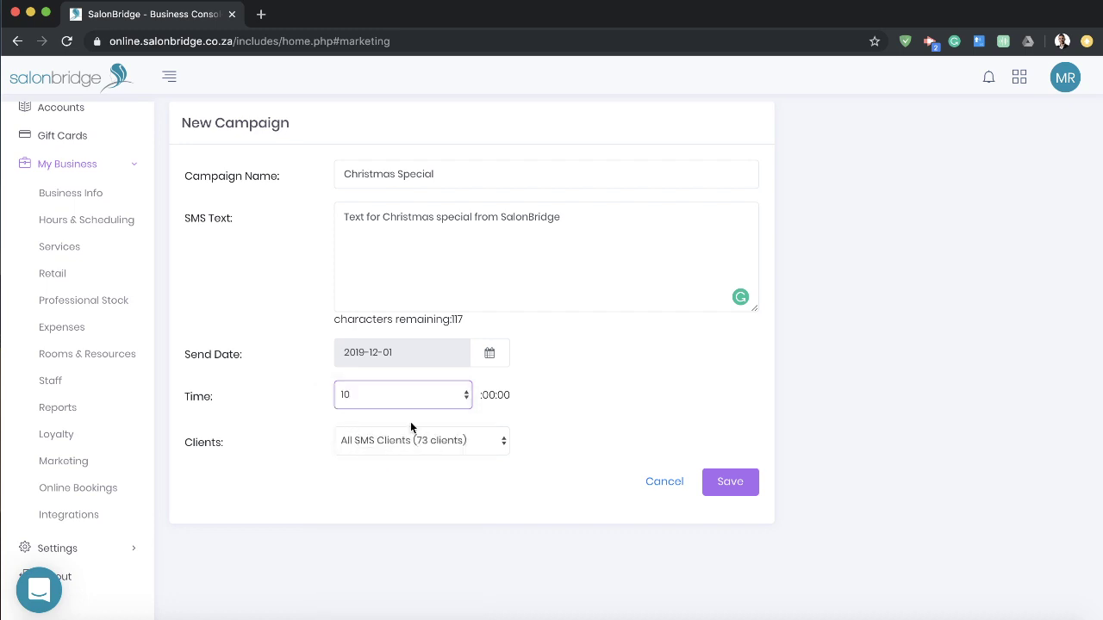
{"action": "left_click", "coordinate": [426, 440]}
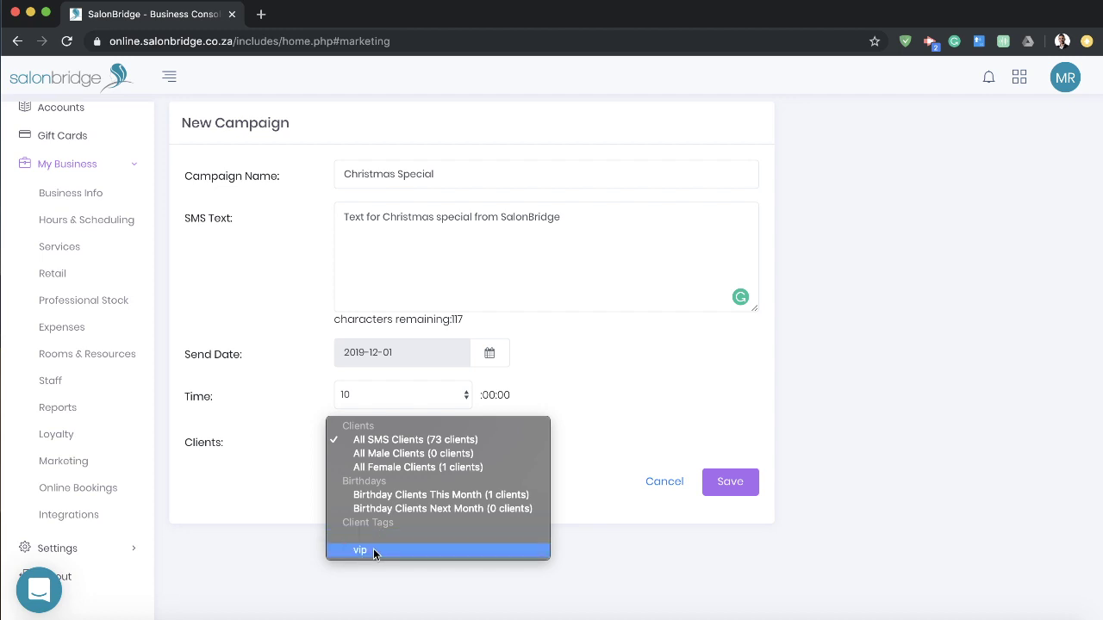
{"action": "left_click", "coordinate": [428, 442]}
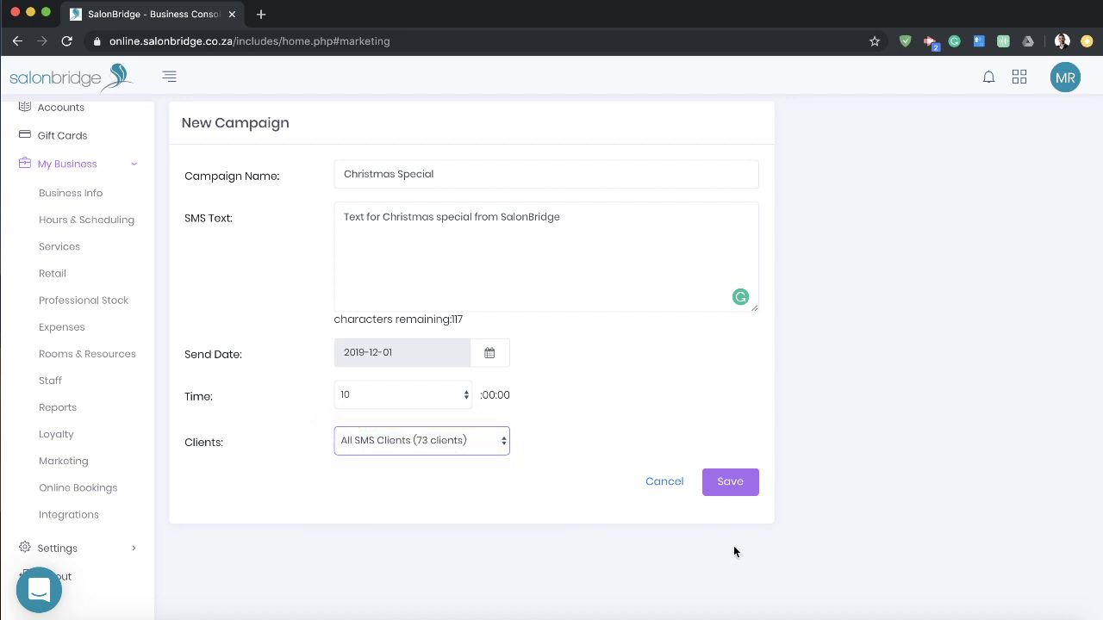
{"action": "left_click", "coordinate": [729, 480]}
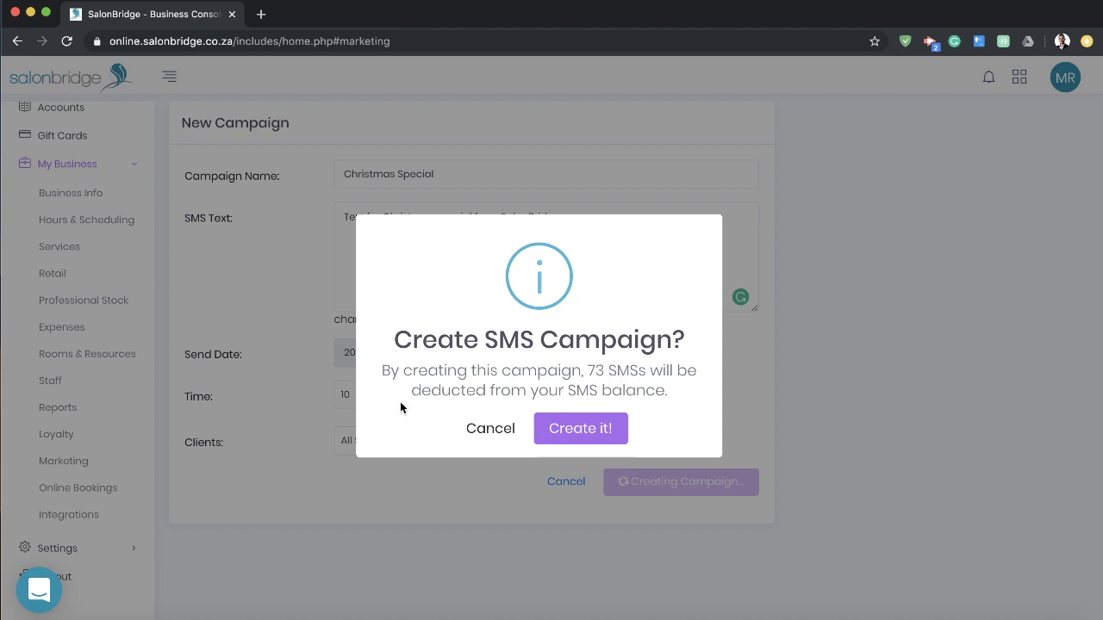
Step: Confirm the Christmas Special campaign, check its Pending details, then go to Integrations
{"action": "left_click", "coordinate": [595, 435]}
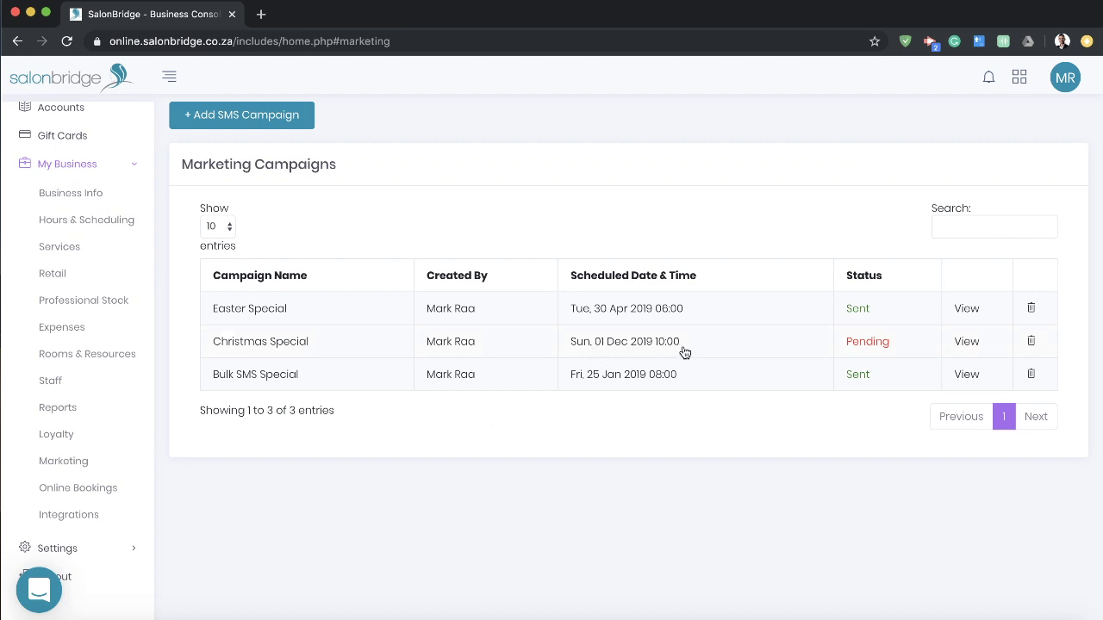
{"action": "left_click", "coordinate": [959, 347]}
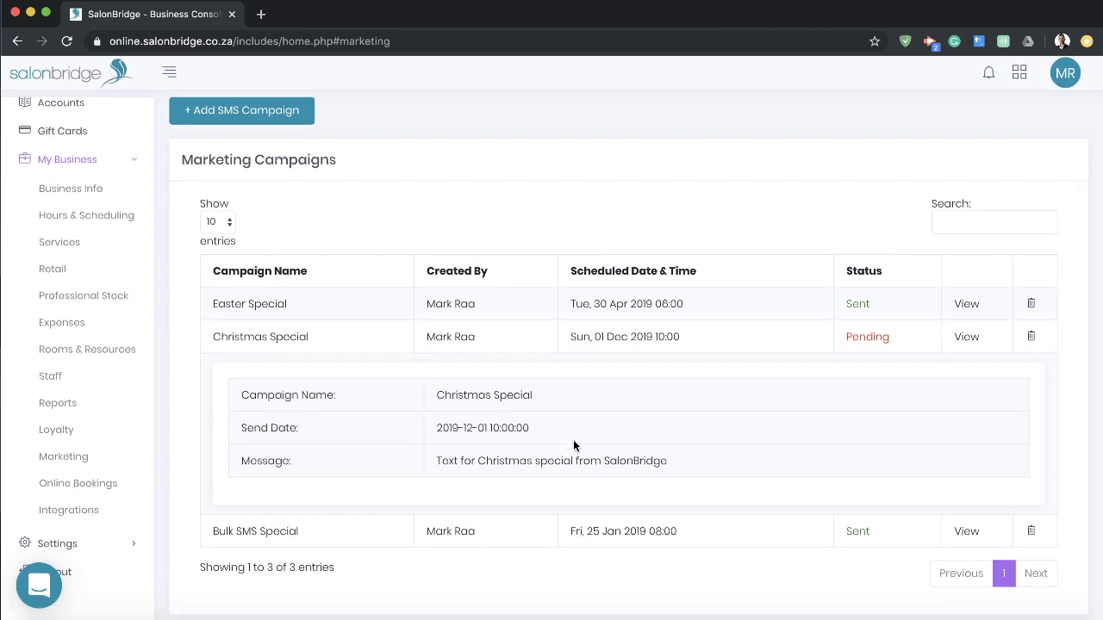
{"action": "left_click", "coordinate": [531, 343]}
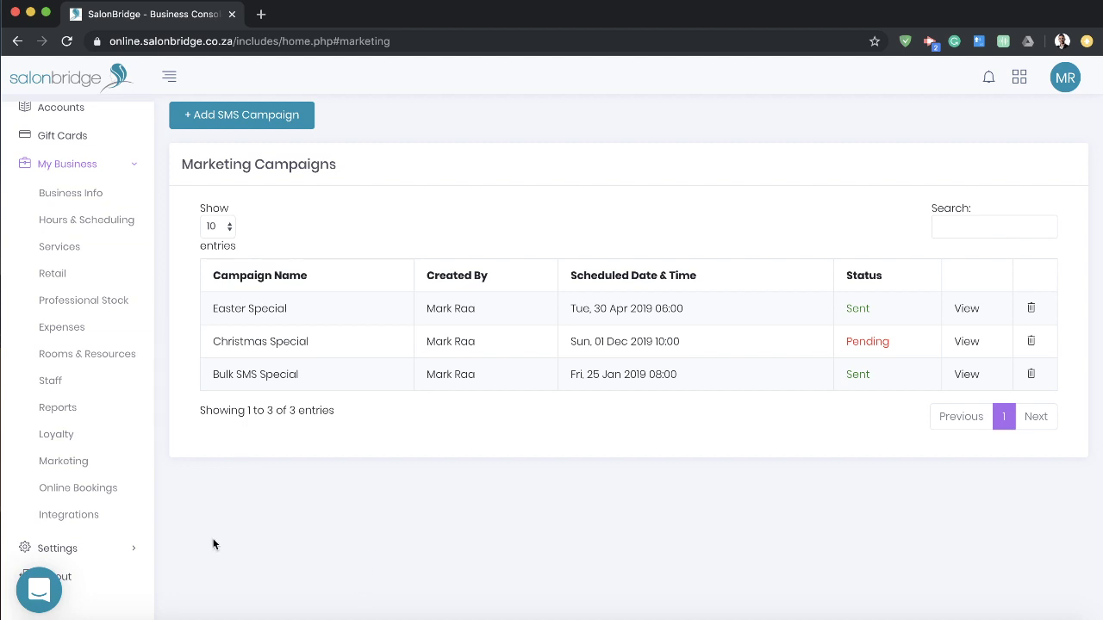
{"action": "left_click", "coordinate": [69, 516]}
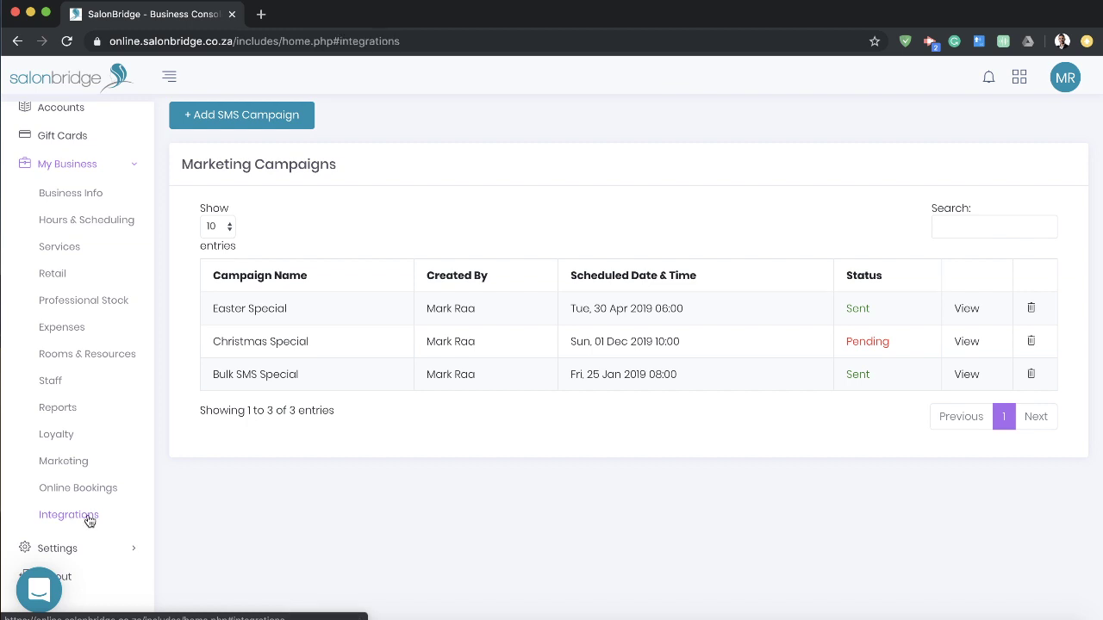
Step: Review the Yoco, iKhoKha, PayFast and MailChimp integrations, then go to Online Bookings settings
{"action": "scroll", "coordinate": [664, 472], "scroll_direction": "down", "scroll_amount": 4}
{"action": "scroll", "coordinate": [673, 465], "scroll_direction": "down", "scroll_amount": 4}
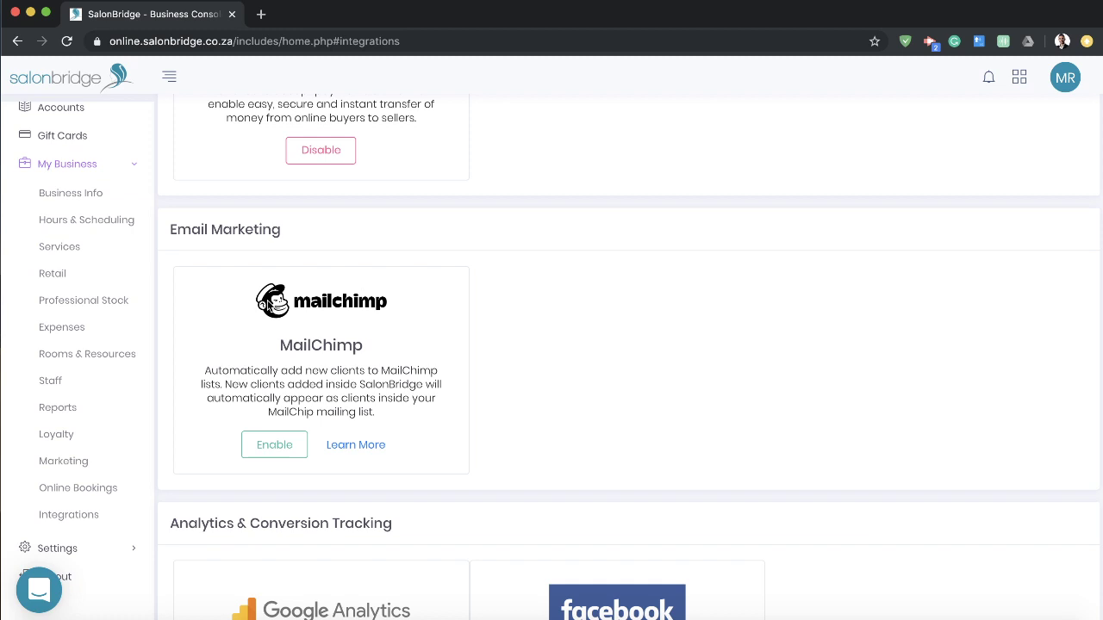
{"action": "scroll", "coordinate": [418, 316], "scroll_direction": "down", "scroll_amount": 1}
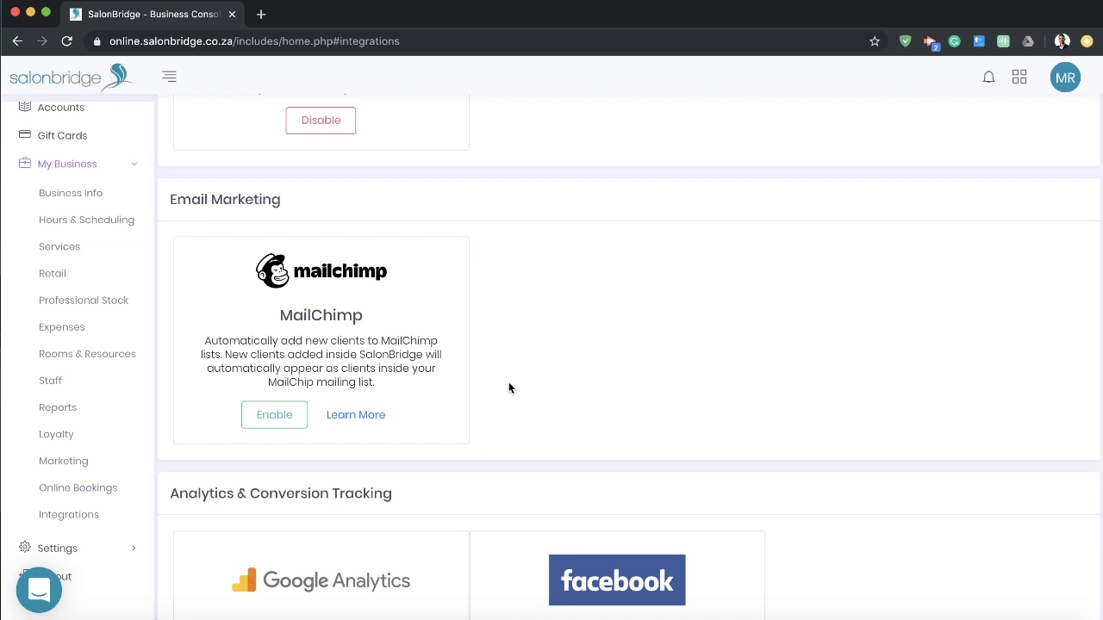
{"action": "scroll", "coordinate": [534, 389], "scroll_direction": "up", "scroll_amount": 3}
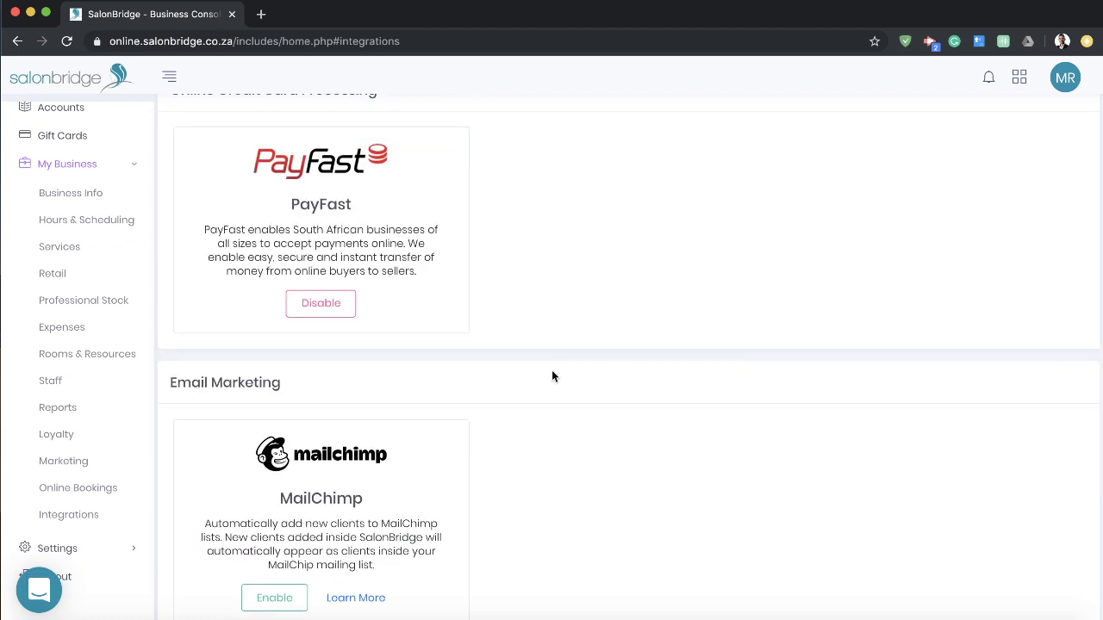
{"action": "scroll", "coordinate": [552, 375], "scroll_direction": "up", "scroll_amount": 7}
{"action": "scroll", "coordinate": [552, 376], "scroll_direction": "down", "scroll_amount": 4}
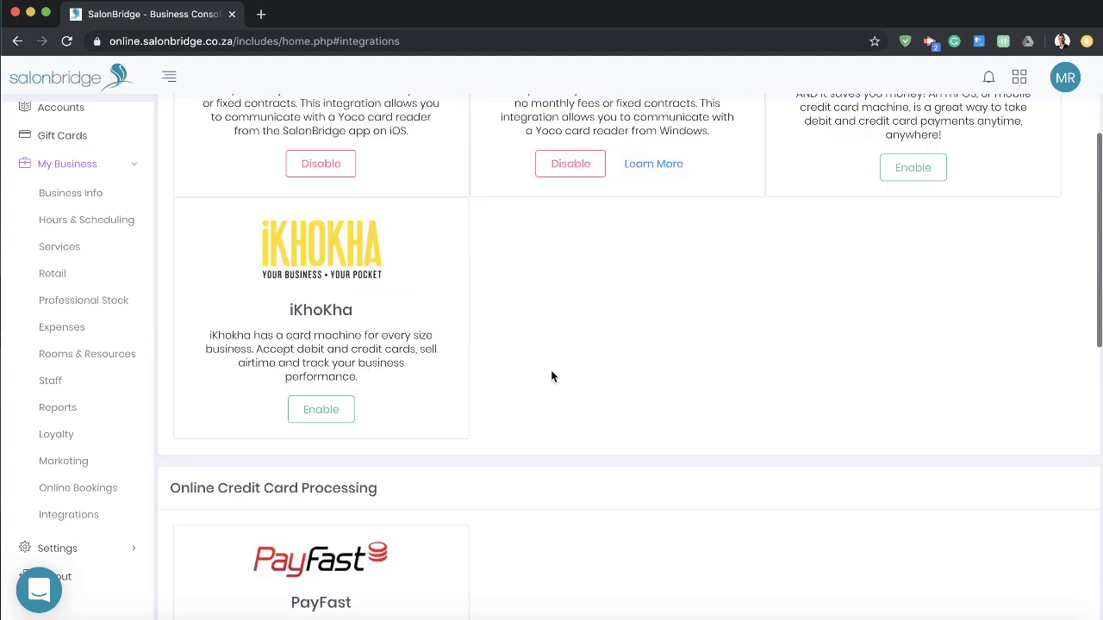
{"action": "scroll", "coordinate": [552, 375], "scroll_direction": "down", "scroll_amount": 3}
{"action": "scroll", "coordinate": [552, 374], "scroll_direction": "up", "scroll_amount": 1}
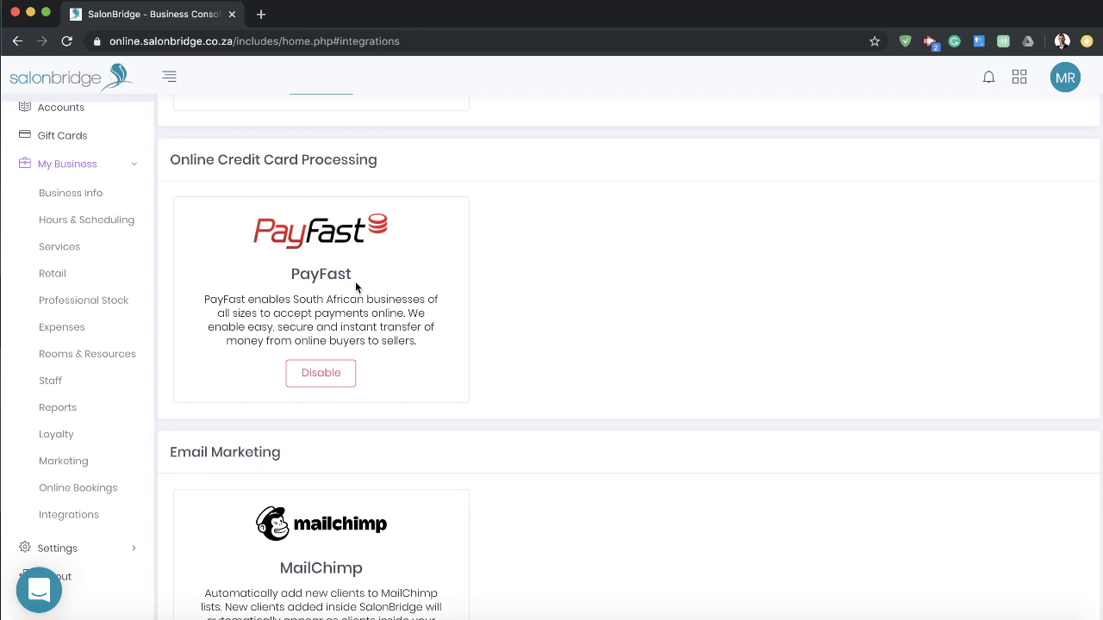
{"action": "left_click", "coordinate": [81, 493]}
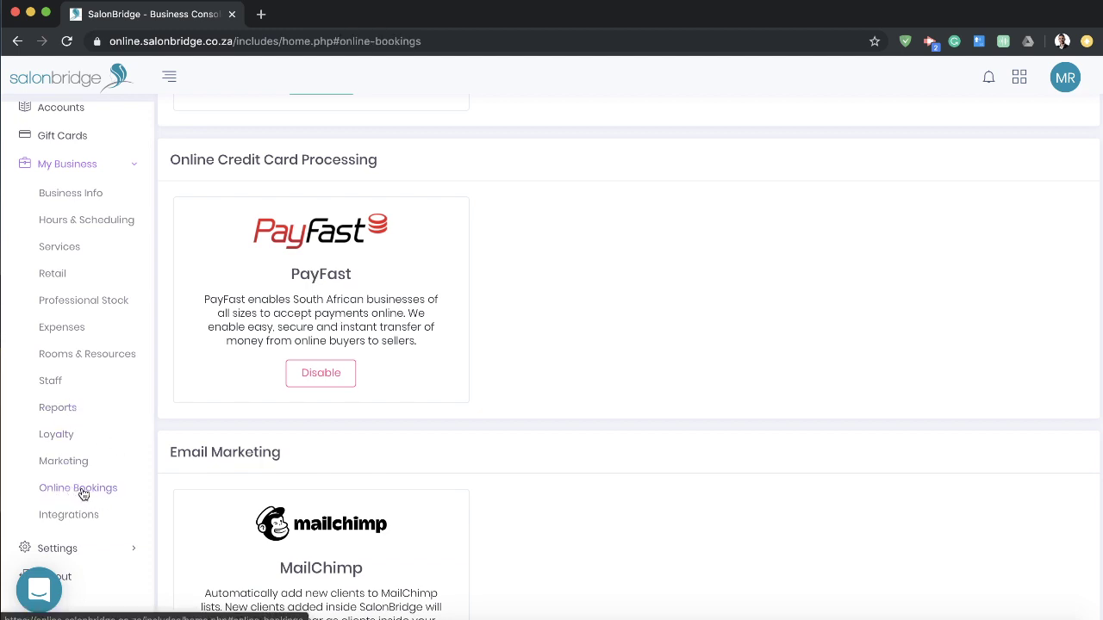
Step: Read the secure deposit explanation, then open the Online Booking Link in a new tab
{"action": "scroll", "coordinate": [362, 468], "scroll_direction": "down", "scroll_amount": 4}
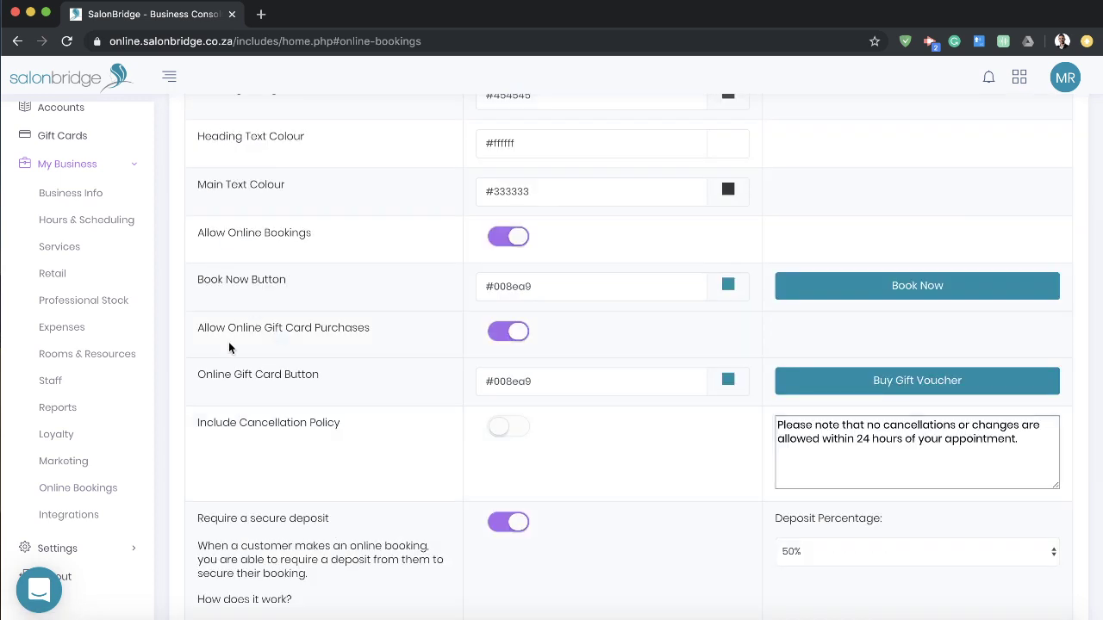
{"action": "scroll", "coordinate": [229, 346], "scroll_direction": "down", "scroll_amount": 3}
{"action": "left_click_drag", "start_coordinate": [199, 266], "coordinate": [305, 340]}
{"action": "left_click", "coordinate": [304, 339]}
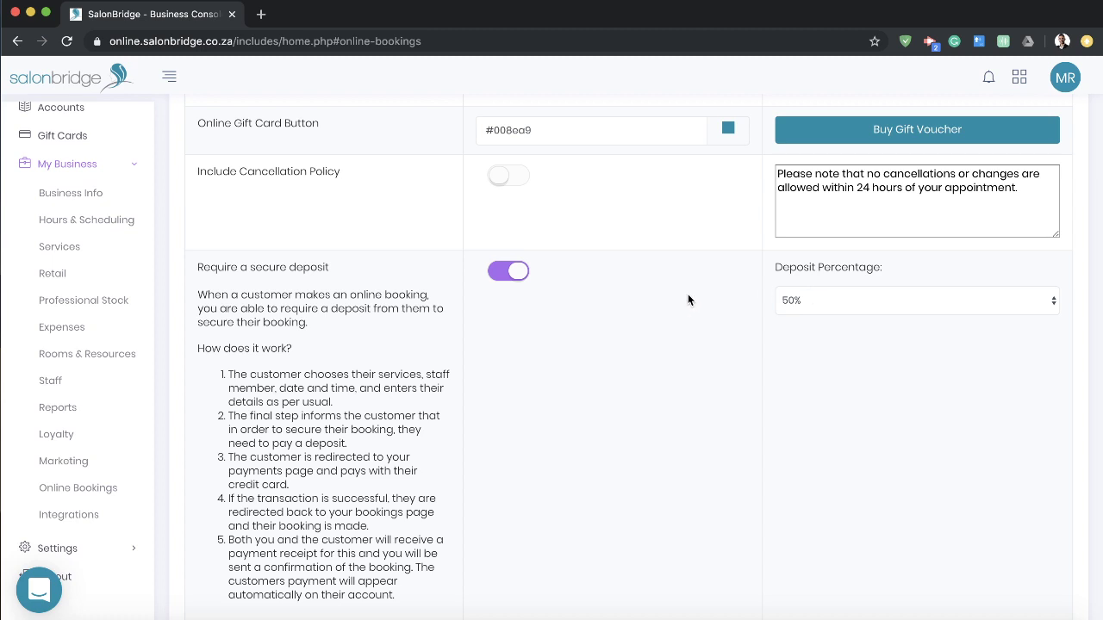
{"action": "scroll", "coordinate": [702, 328], "scroll_direction": "up", "scroll_amount": 3}
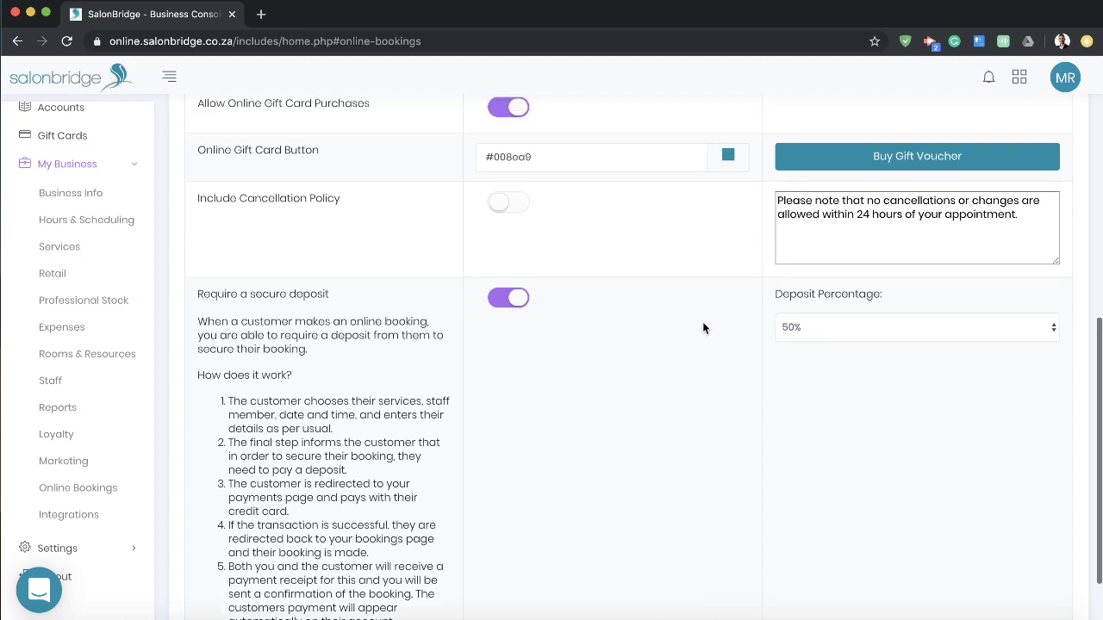
{"action": "scroll", "coordinate": [696, 324], "scroll_direction": "down", "scroll_amount": 5}
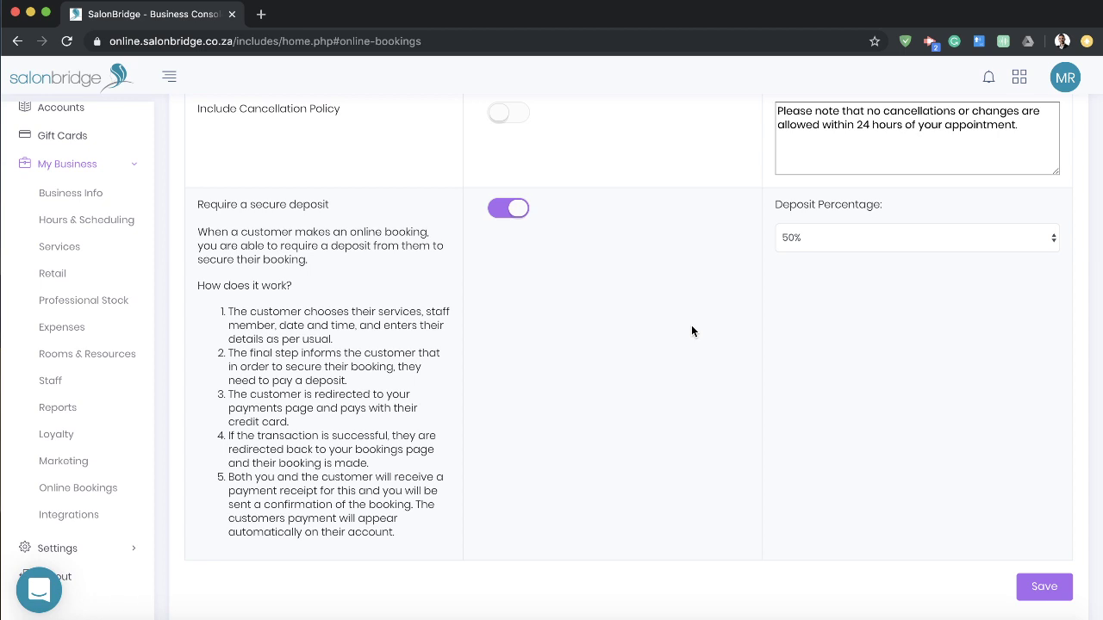
{"action": "scroll", "coordinate": [689, 331], "scroll_direction": "up", "scroll_amount": 10}
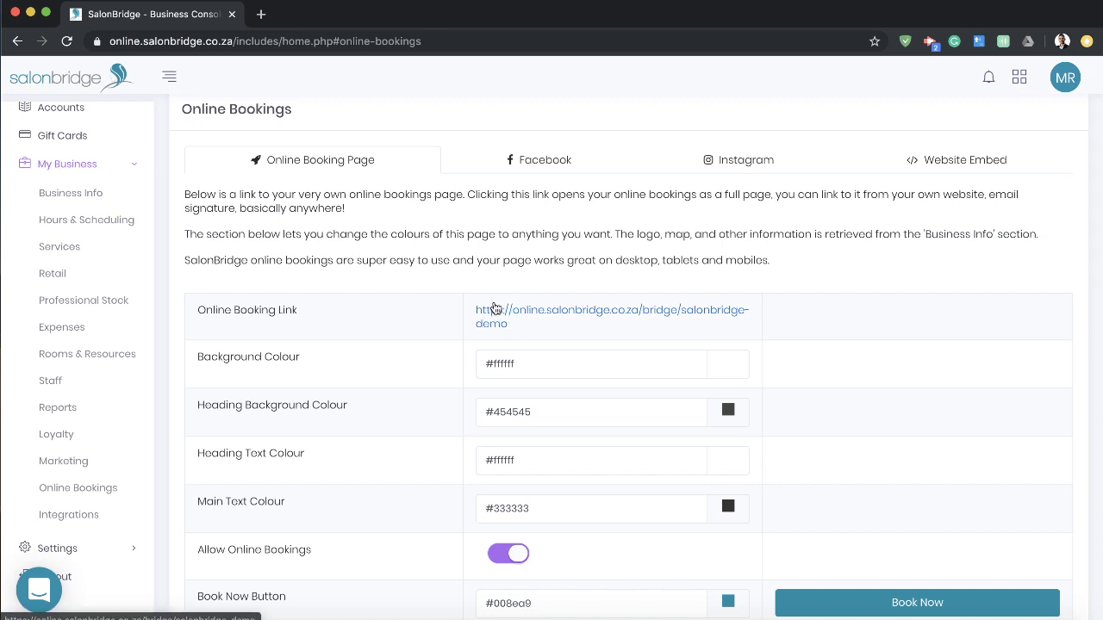
{"action": "left_click", "coordinate": [493, 313]}
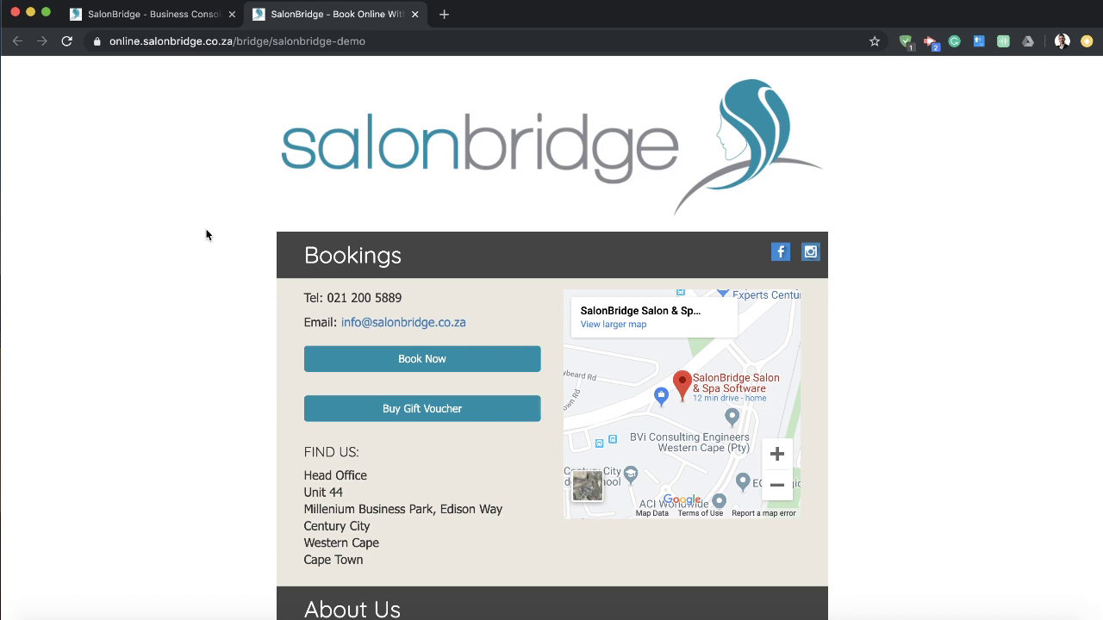
Step: Start a booking and select the Mens Short Cut service
{"action": "left_click", "coordinate": [402, 362]}
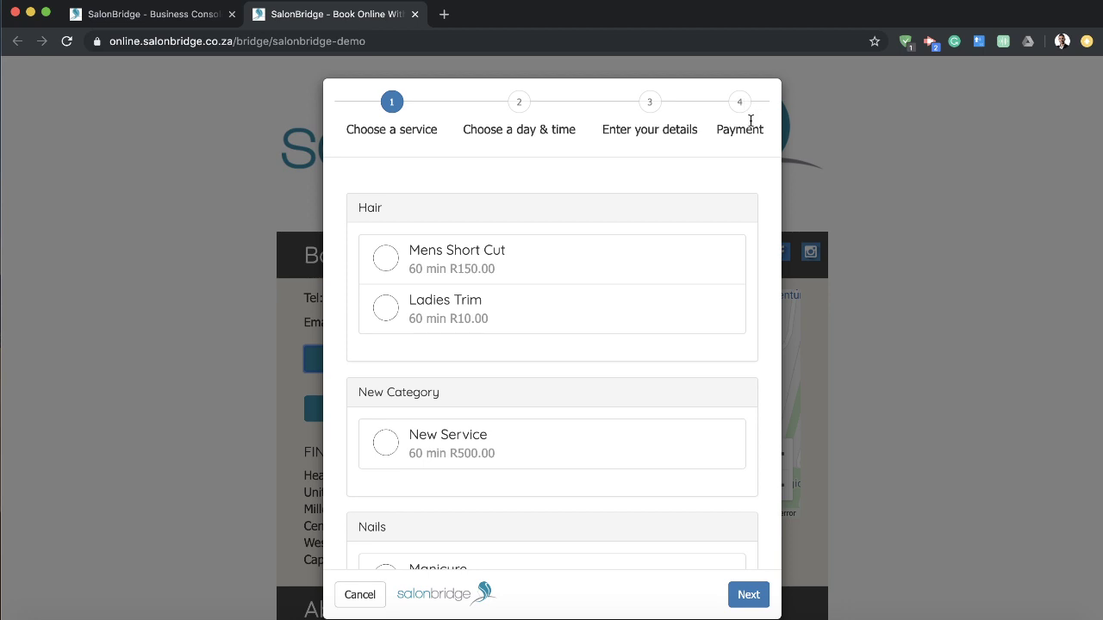
{"action": "left_click", "coordinate": [655, 259]}
{"action": "left_click", "coordinate": [746, 595]}
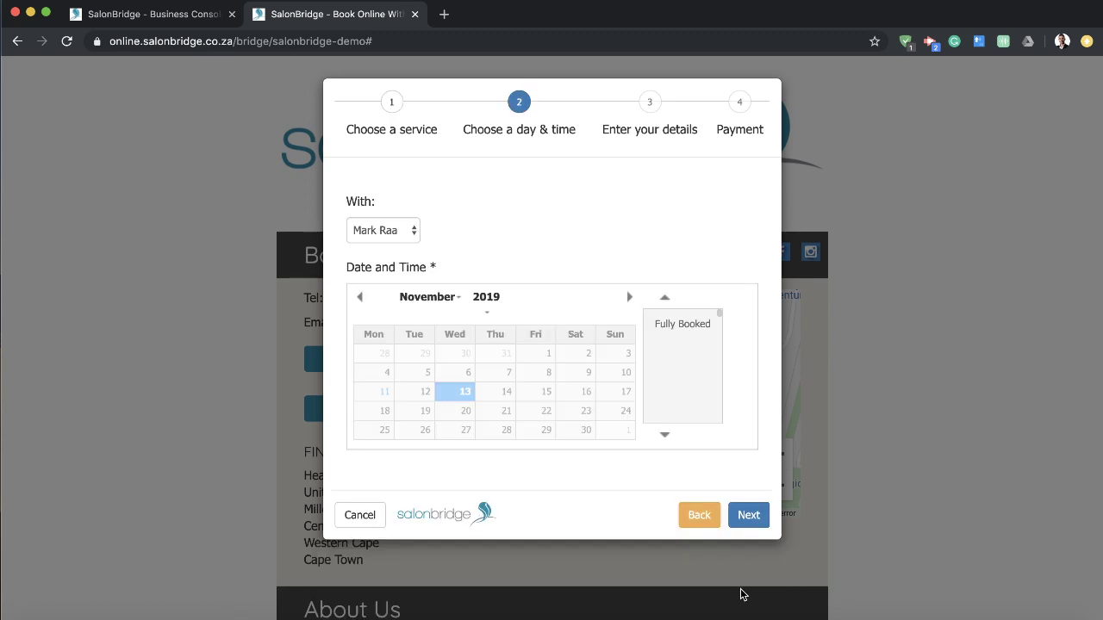
Step: Choose the staff member, 15 November at 13:30, and continue to customer details
{"action": "left_click", "coordinate": [393, 229]}
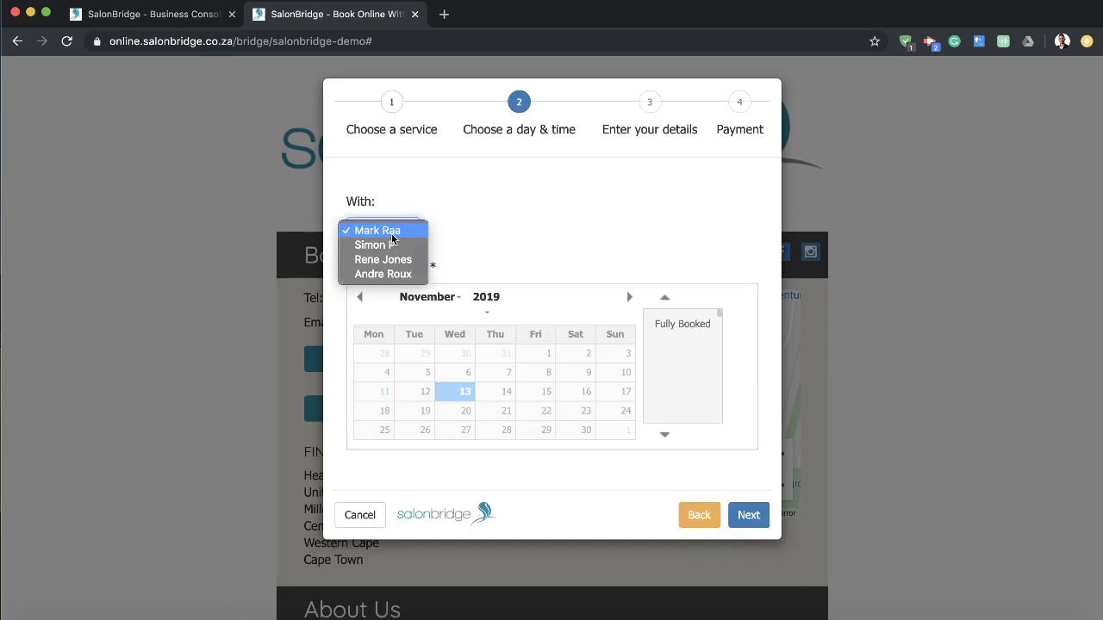
{"action": "left_click", "coordinate": [383, 258]}
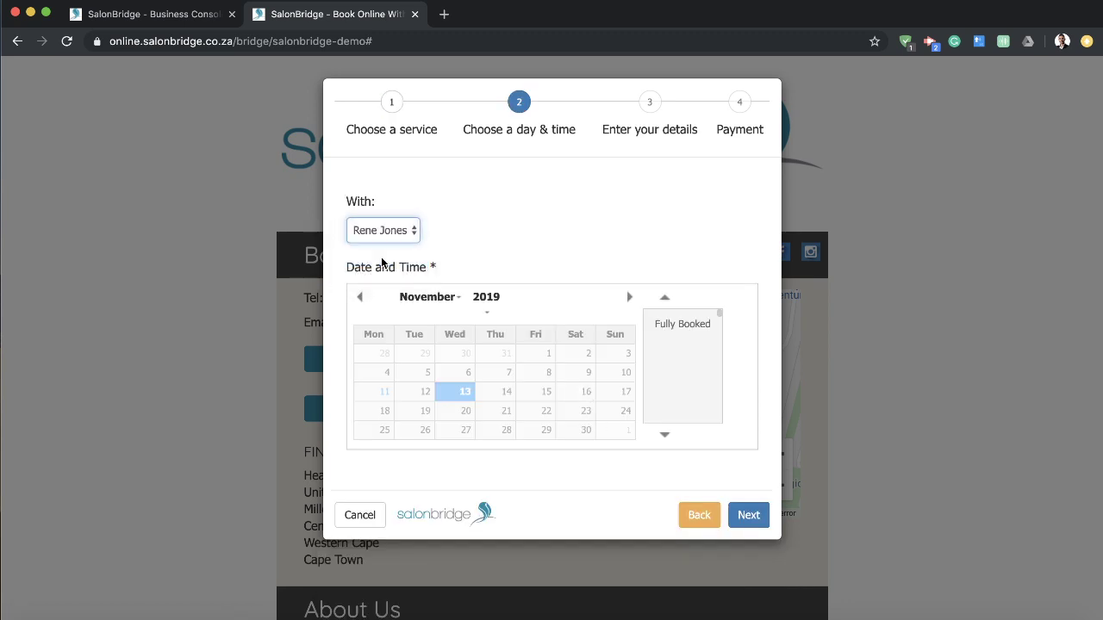
{"action": "left_click", "coordinate": [507, 393]}
{"action": "left_click", "coordinate": [549, 396]}
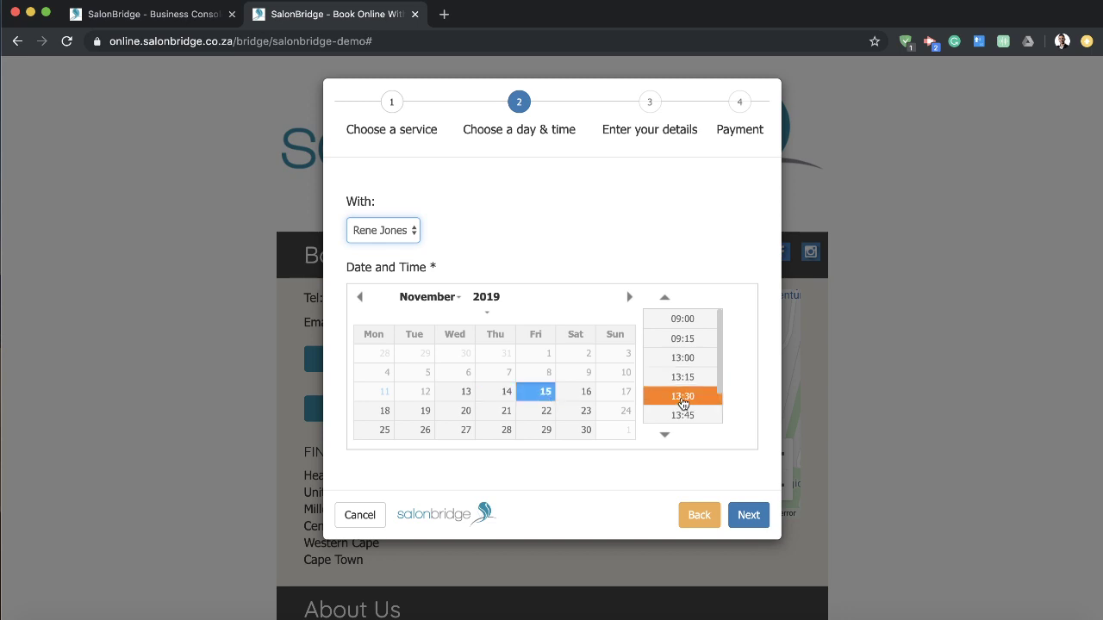
{"action": "left_click", "coordinate": [672, 399]}
{"action": "left_click", "coordinate": [748, 515]}
{"action": "scroll", "coordinate": [673, 439], "scroll_direction": "down", "scroll_amount": 1}
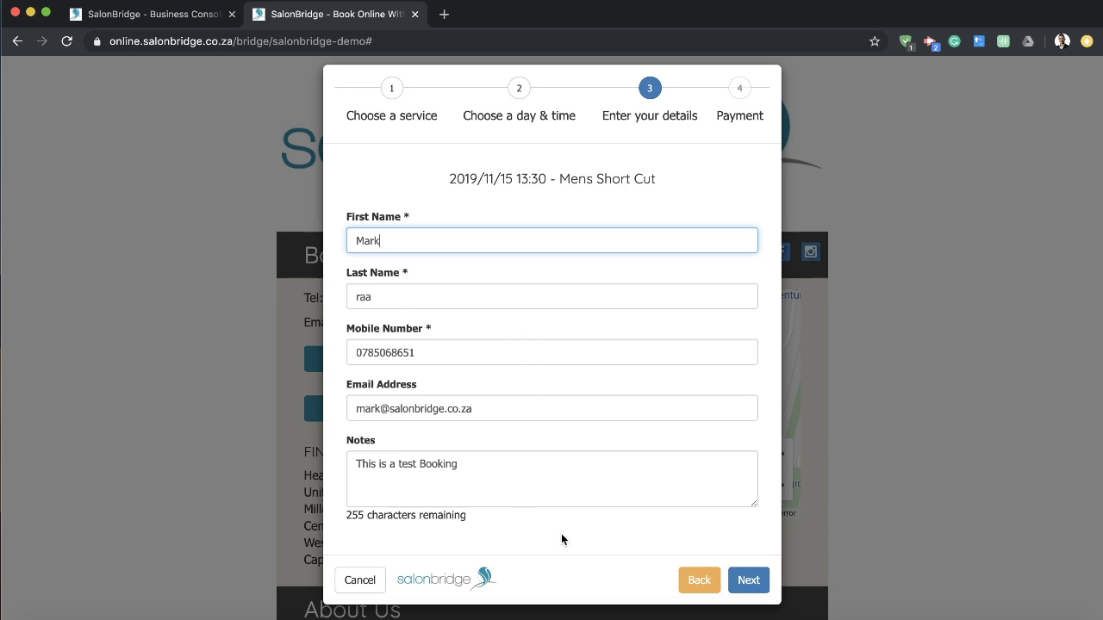
Step: Proceed to the 75.00 ZAR PayFast deposit step, then close the booking unpaid
{"action": "left_click", "coordinate": [748, 580]}
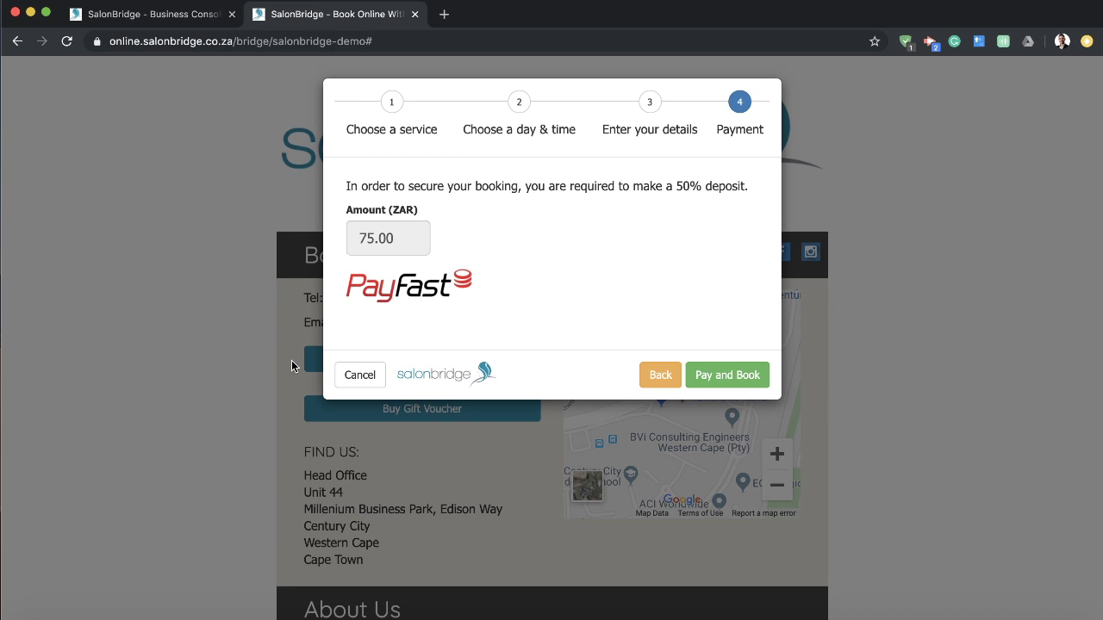
{"action": "left_click", "coordinate": [242, 346]}
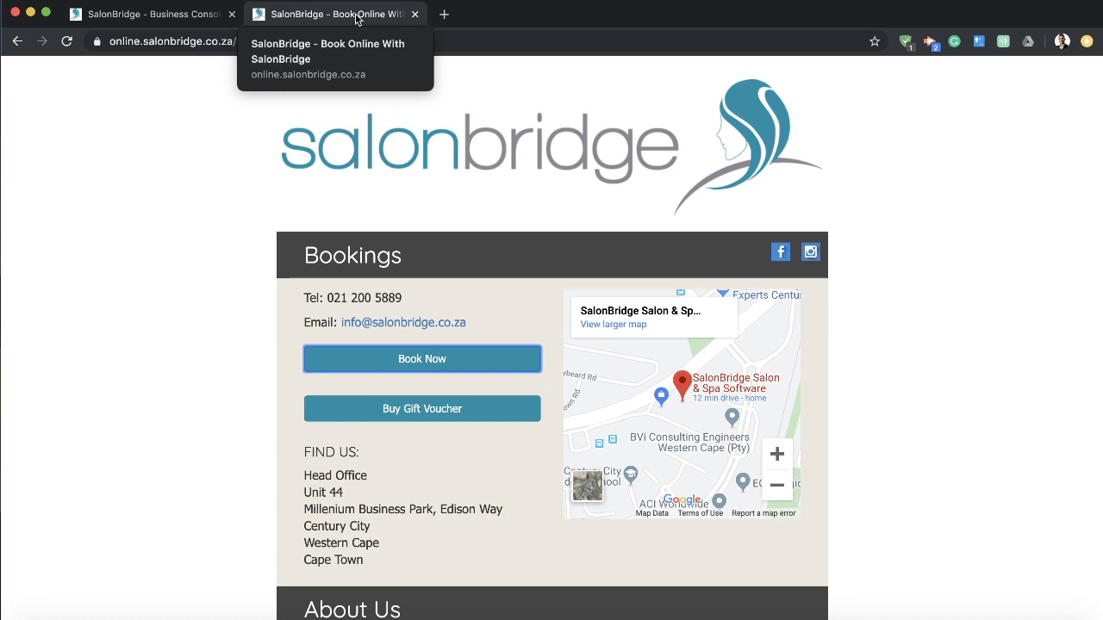
Step: Close the public booking tab and collapse the business settings submenu
{"action": "left_click", "coordinate": [415, 14]}
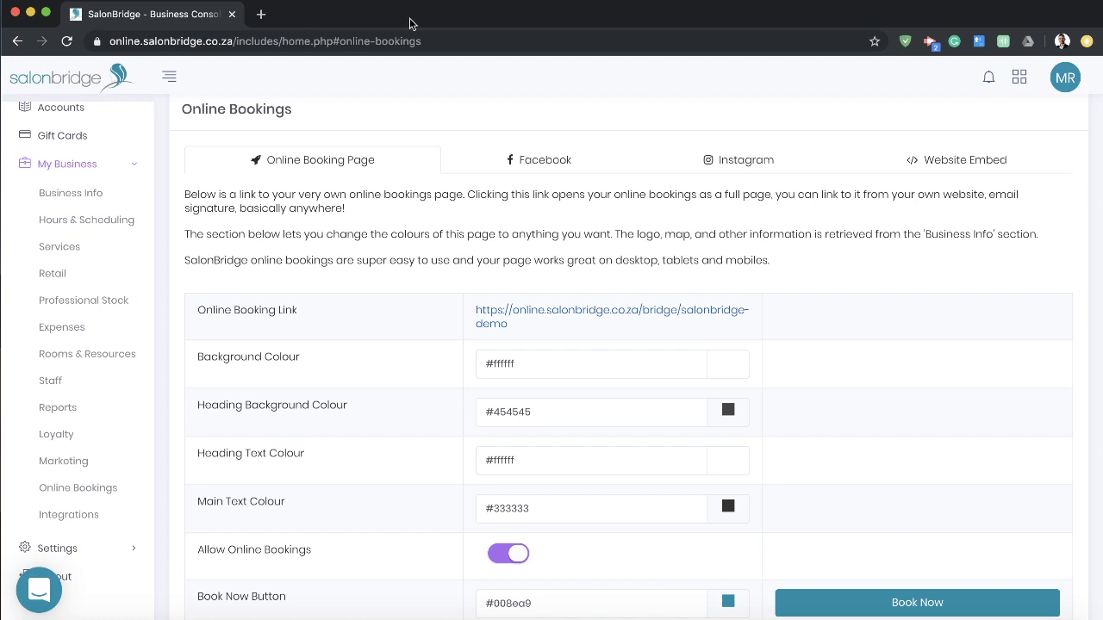
{"action": "scroll", "coordinate": [391, 153], "scroll_direction": "up", "scroll_amount": 1}
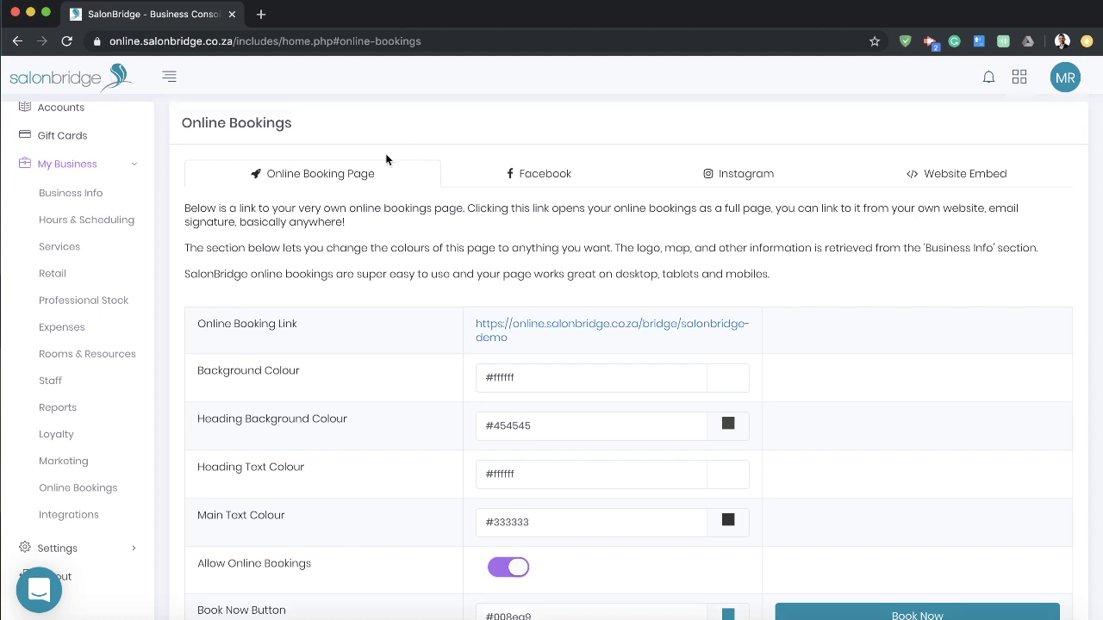
{"action": "left_click", "coordinate": [133, 168]}
Step: On the calendar, step forward to Friday 15 November, then jump back to today
{"action": "left_click", "coordinate": [77, 161]}
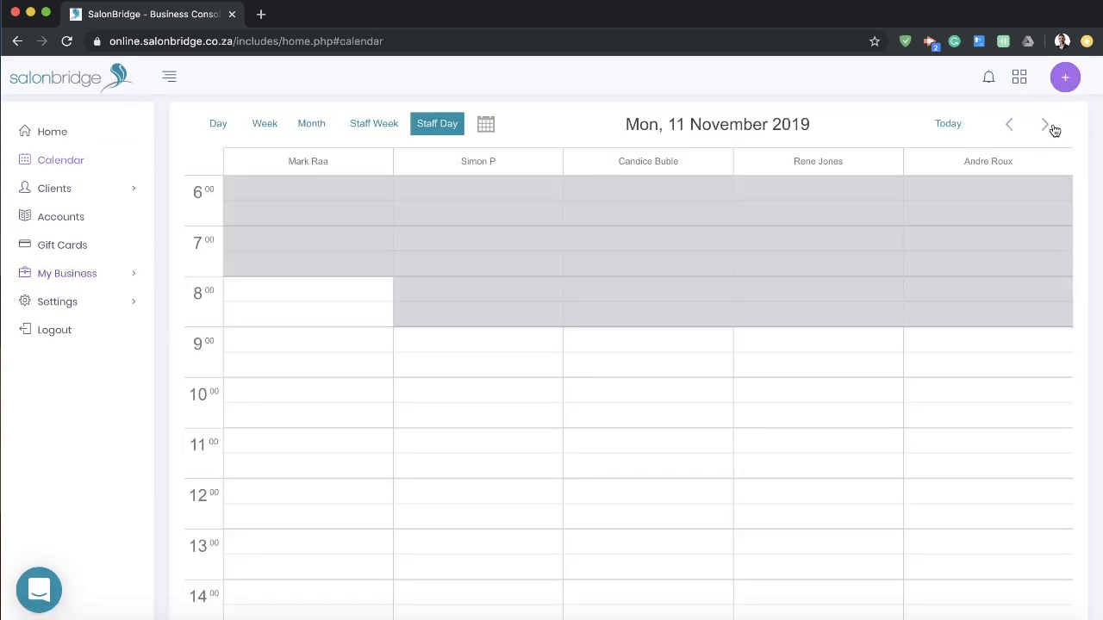
{"action": "double_click", "coordinate": [1050, 127]}
{"action": "left_click", "coordinate": [1049, 127]}
{"action": "left_click", "coordinate": [1051, 128]}
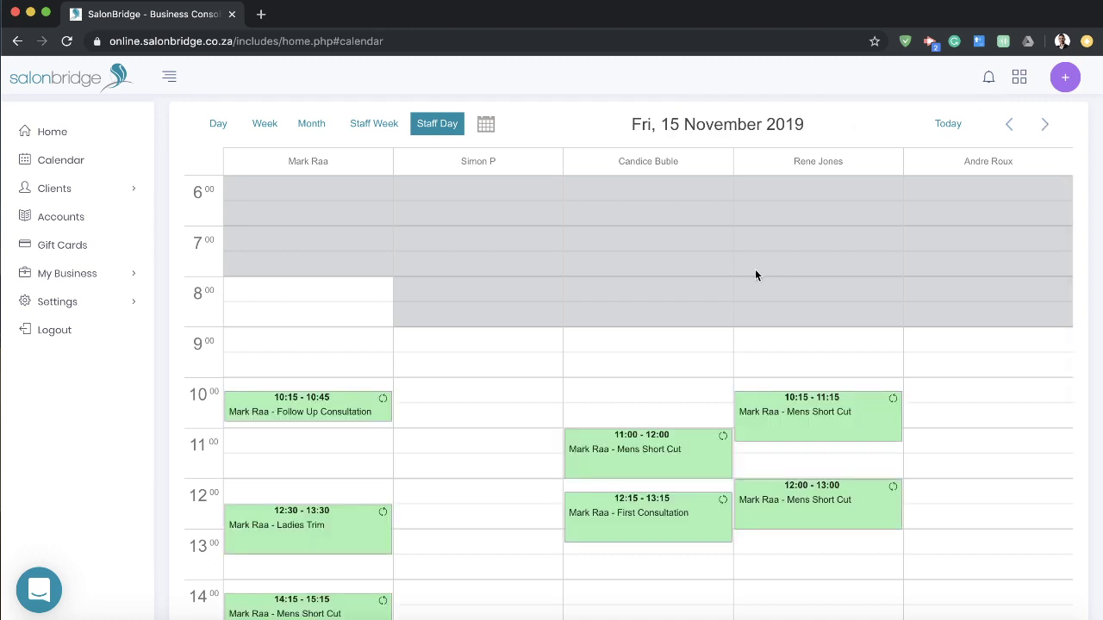
{"action": "left_click", "coordinate": [948, 125]}
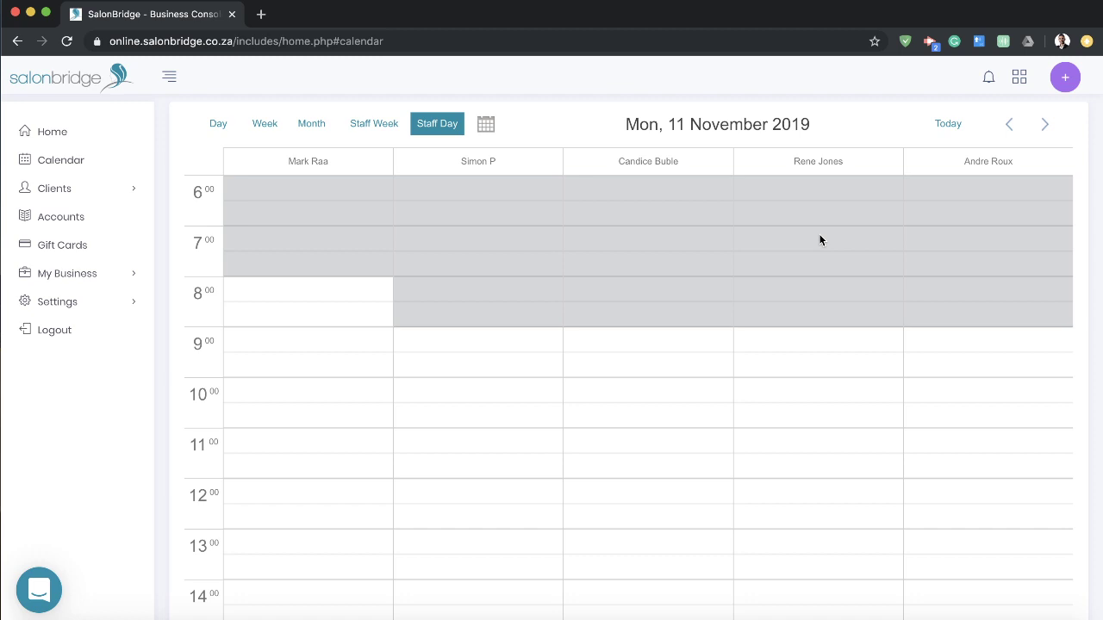
Step: Expand My Business and open the Hours & Scheduling settings page
{"action": "left_click", "coordinate": [109, 276]}
{"action": "scroll", "coordinate": [111, 285], "scroll_direction": "down", "scroll_amount": 3}
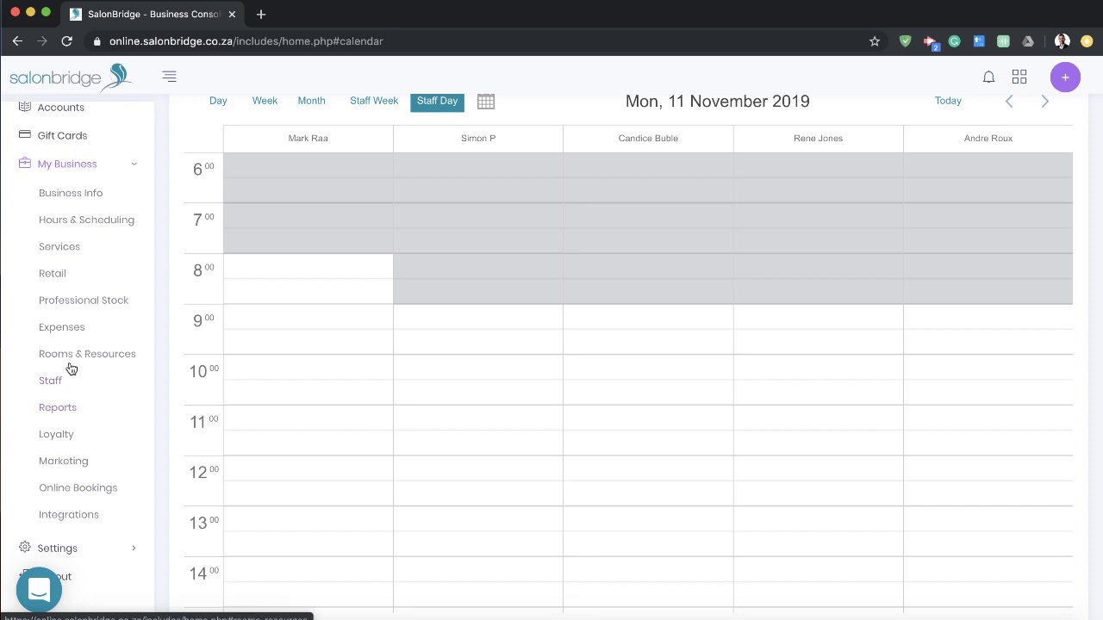
{"action": "left_click", "coordinate": [80, 224]}
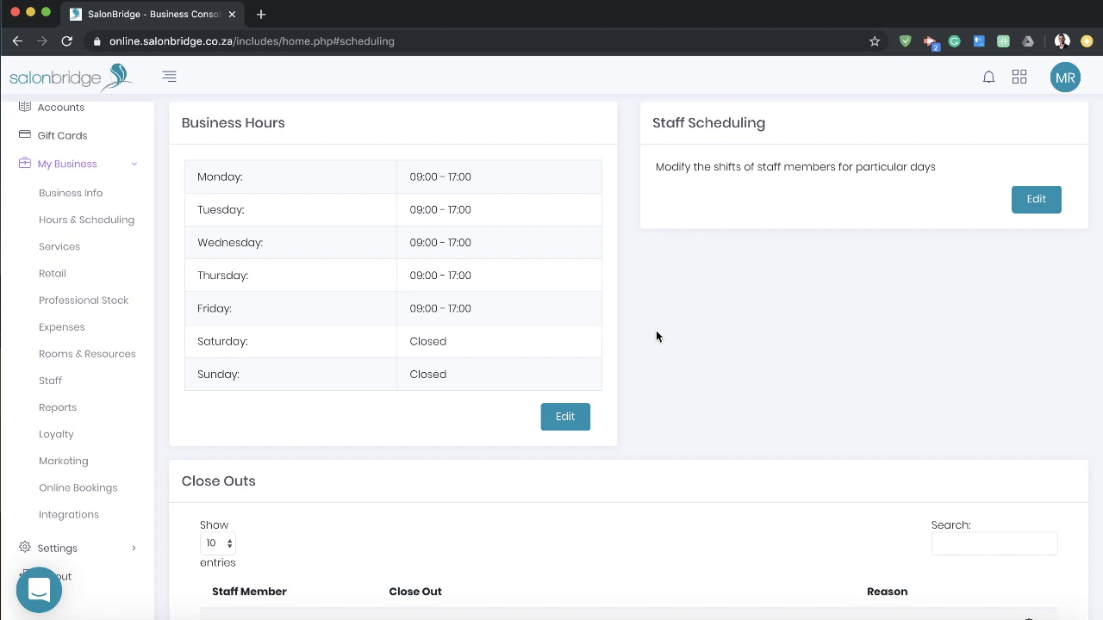
Step: Scroll through the existing Close Outs table on the Hours & Scheduling page
{"action": "scroll", "coordinate": [656, 336], "scroll_direction": "down", "scroll_amount": 3}
{"action": "scroll", "coordinate": [656, 336], "scroll_direction": "up", "scroll_amount": 3}
{"action": "scroll", "coordinate": [650, 301], "scroll_direction": "down", "scroll_amount": 2}
{"action": "scroll", "coordinate": [653, 302], "scroll_direction": "down", "scroll_amount": 2}
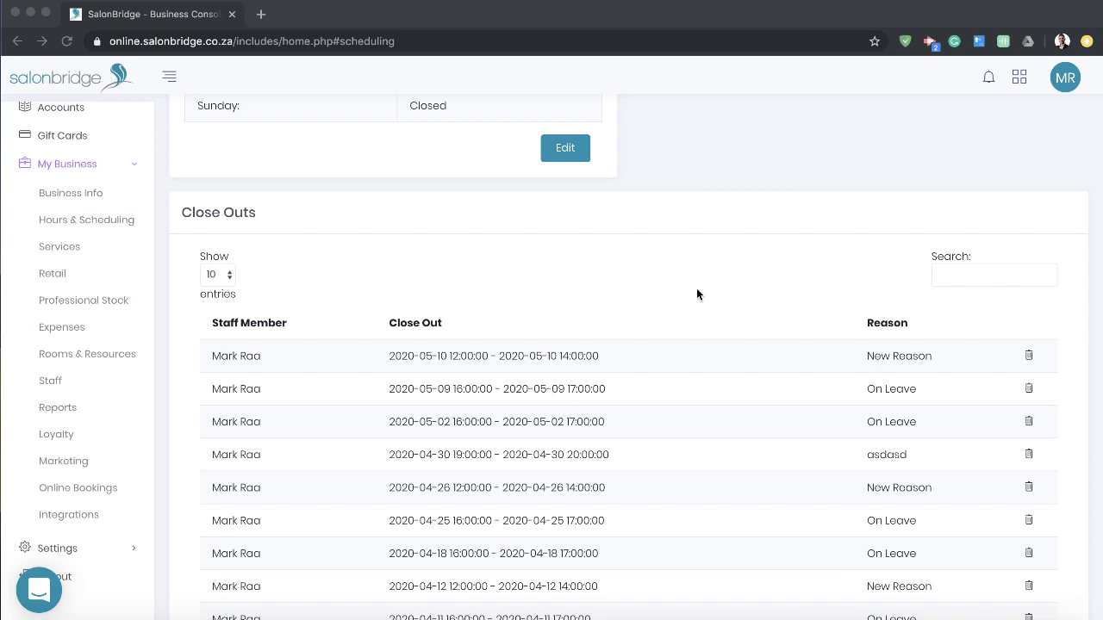
{"action": "left_click", "coordinate": [753, 217]}
{"action": "scroll", "coordinate": [753, 225], "scroll_direction": "down", "scroll_amount": 2}
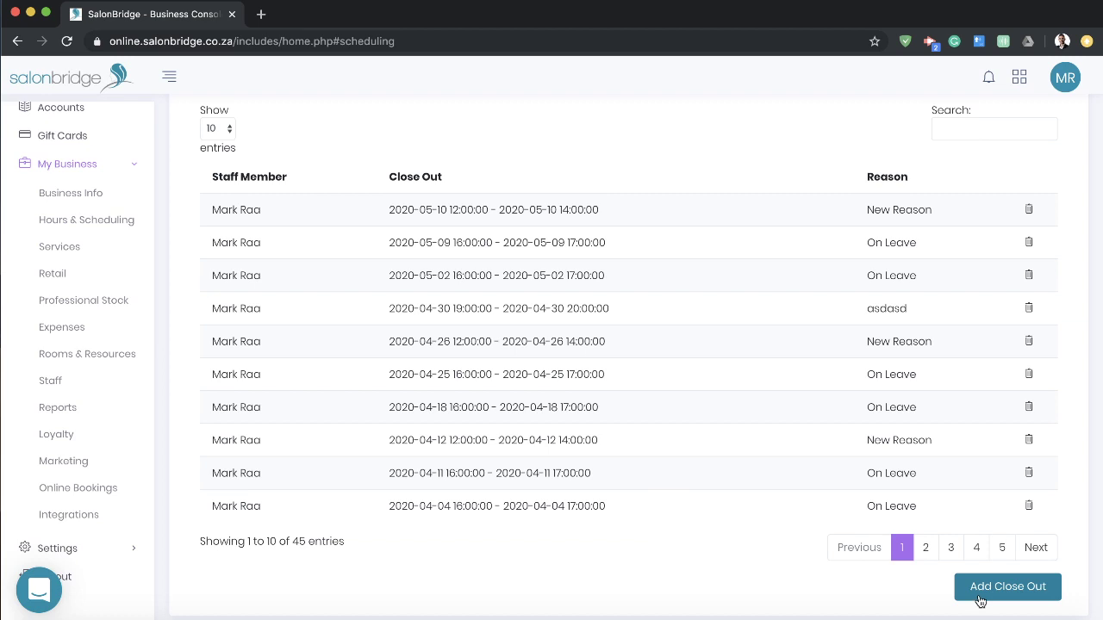
{"action": "scroll", "coordinate": [1025, 270], "scroll_direction": "up", "scroll_amount": 5}
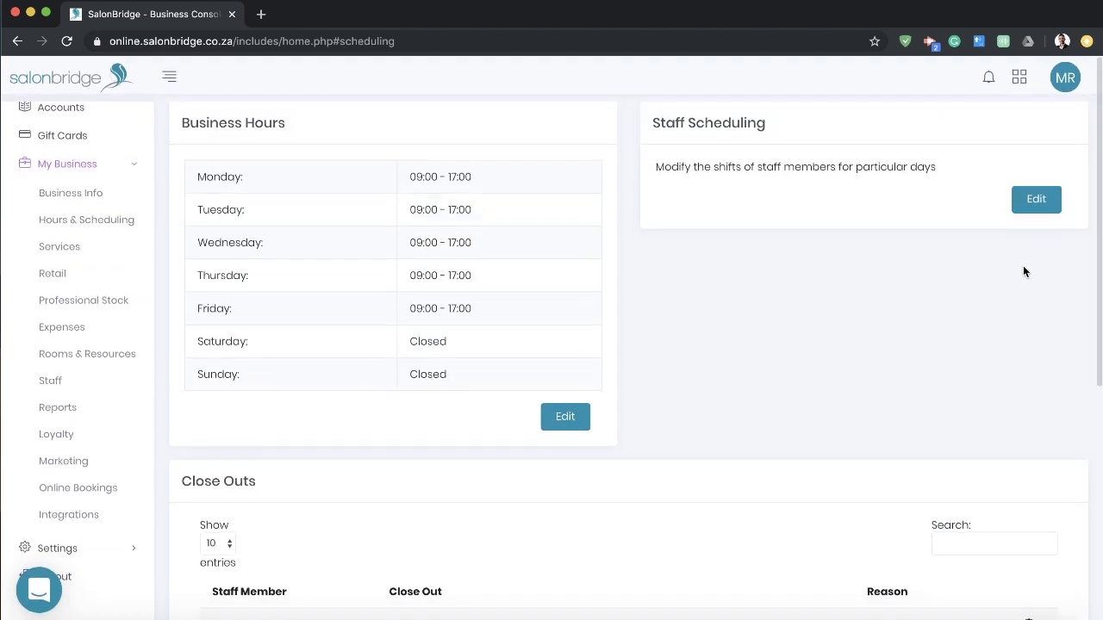
{"action": "scroll", "coordinate": [1017, 270], "scroll_direction": "down", "scroll_amount": 4}
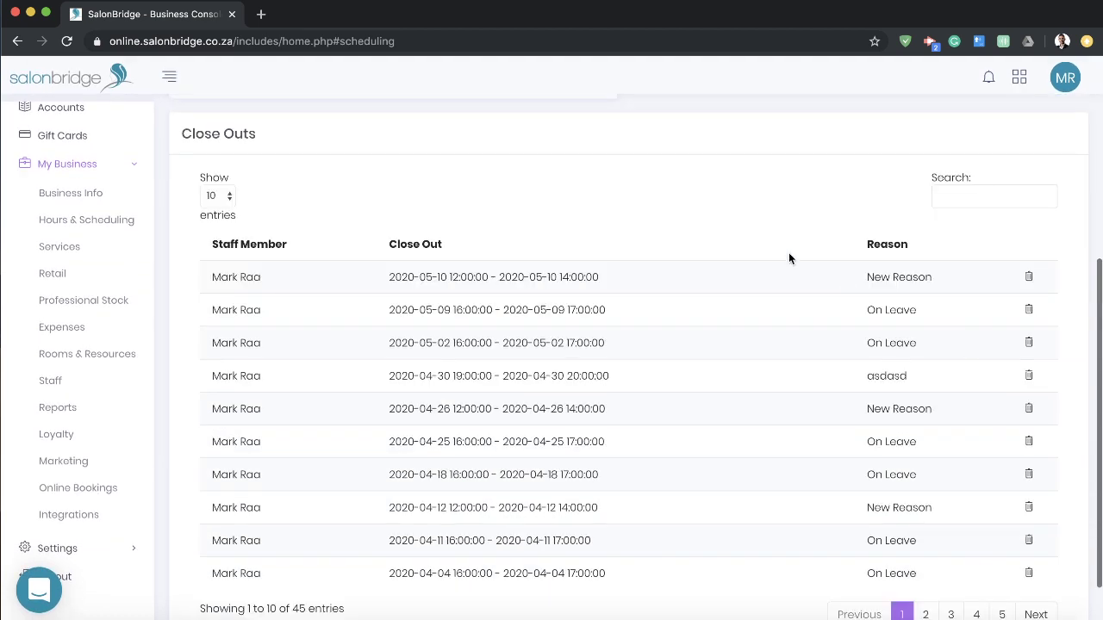
{"action": "scroll", "coordinate": [730, 198], "scroll_direction": "up", "scroll_amount": 2}
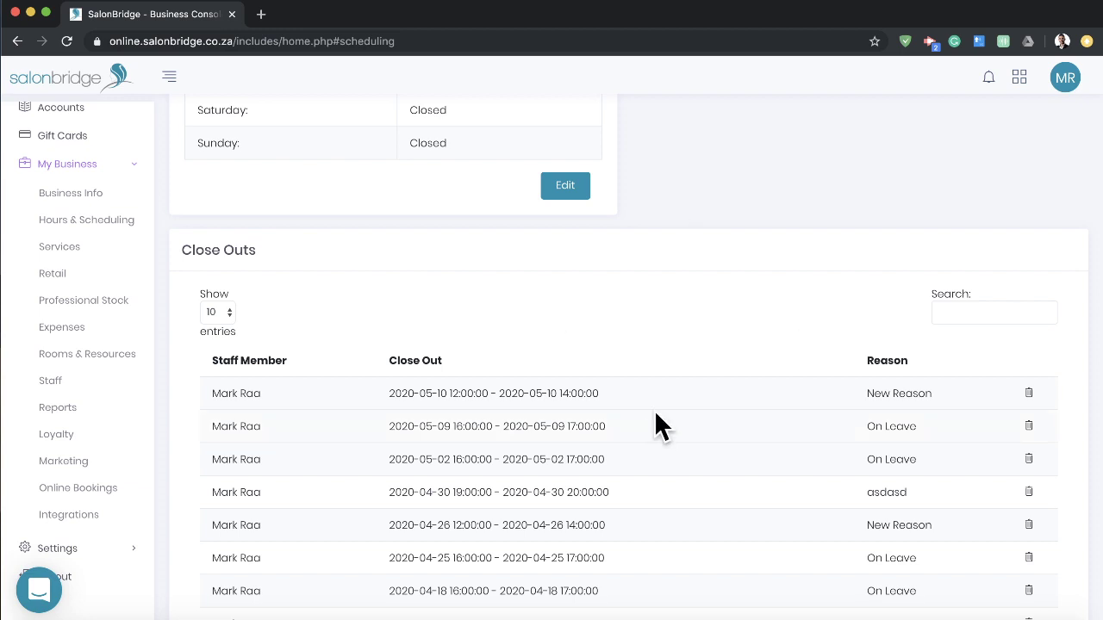
{"action": "scroll", "coordinate": [654, 422], "scroll_direction": "down", "scroll_amount": 3}
{"action": "scroll", "coordinate": [672, 424], "scroll_direction": "up", "scroll_amount": 5}
Step: Collapse My Business and return to the Mon 11 November staff-day calendar
{"action": "left_click", "coordinate": [115, 166]}
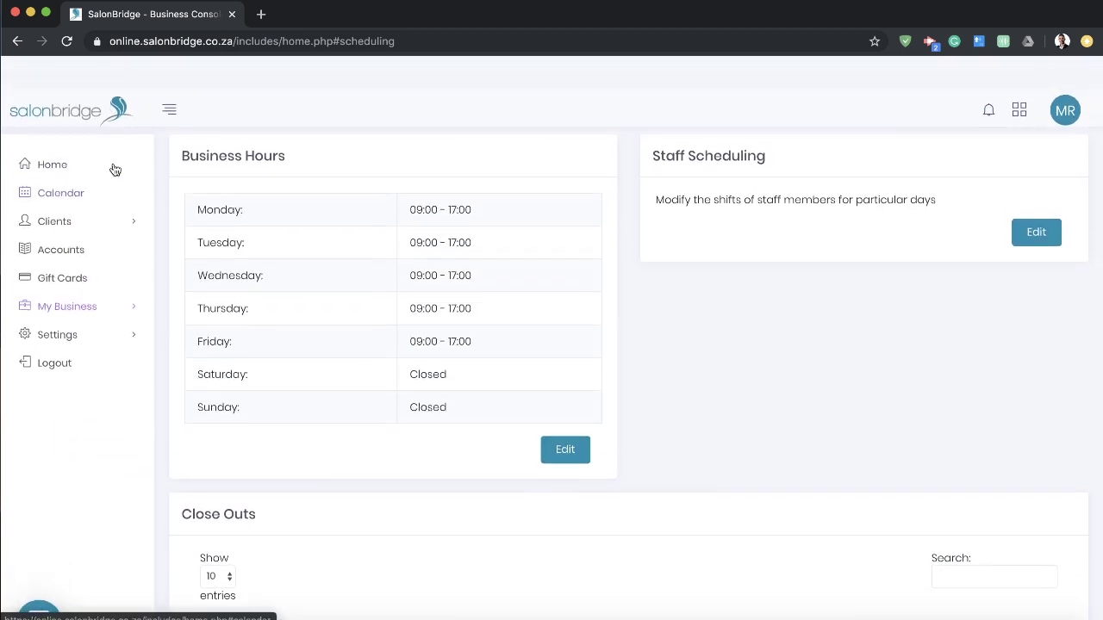
{"action": "left_click", "coordinate": [54, 160]}
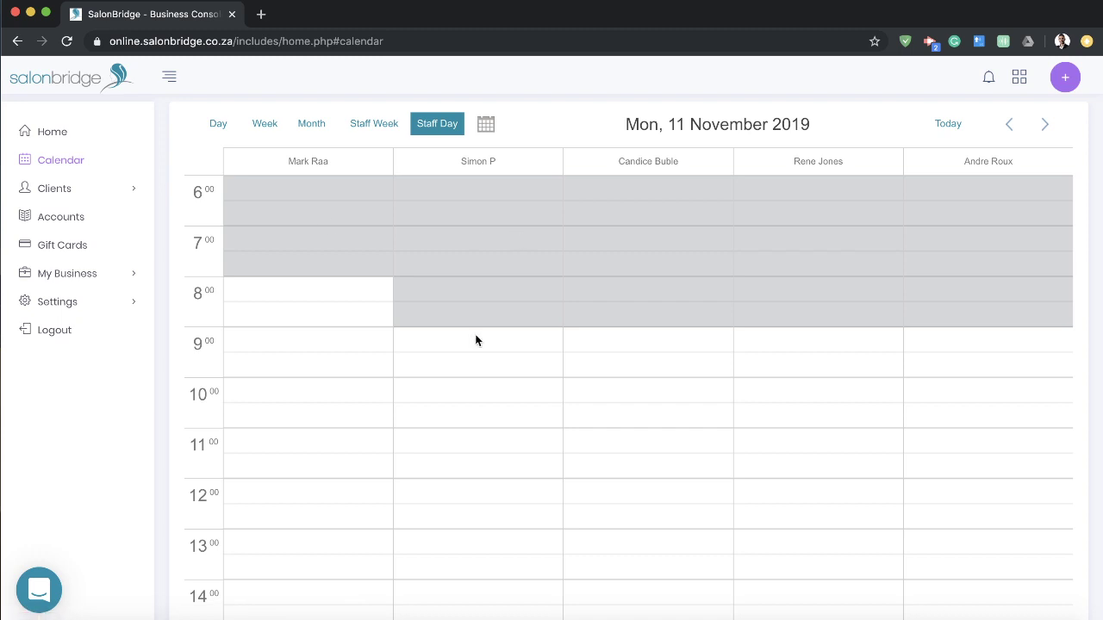
{"action": "scroll", "coordinate": [475, 341], "scroll_direction": "down", "scroll_amount": 5}
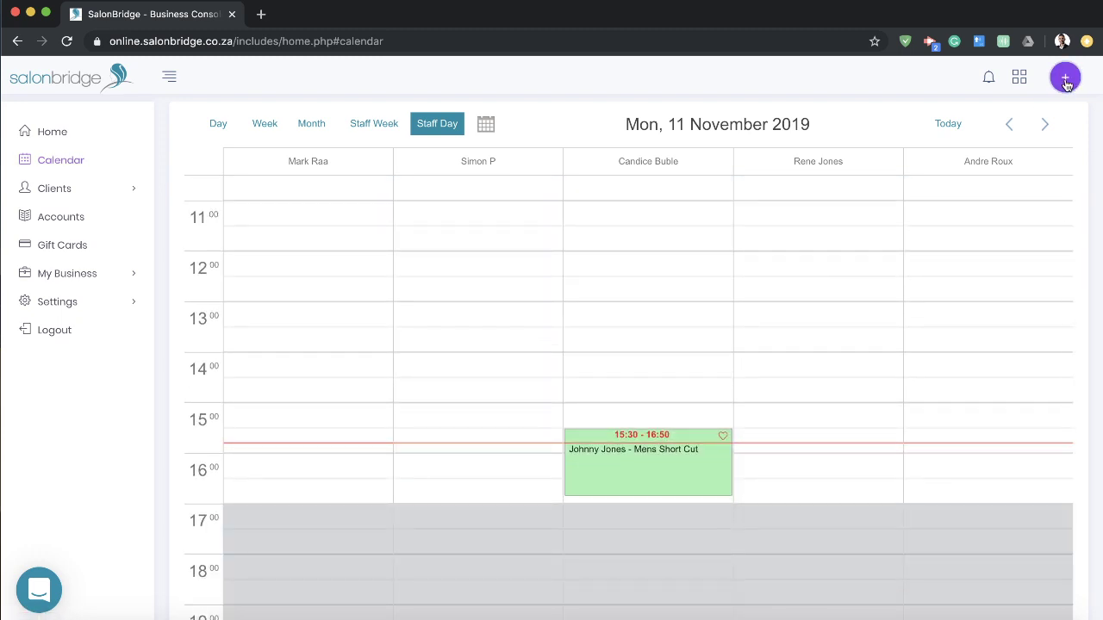
{"action": "left_click", "coordinate": [1066, 79]}
Step: Create a once-off 16:00–17:00 Training close out for the chosen staff member on 11 November 2019
{"action": "left_click", "coordinate": [945, 171]}
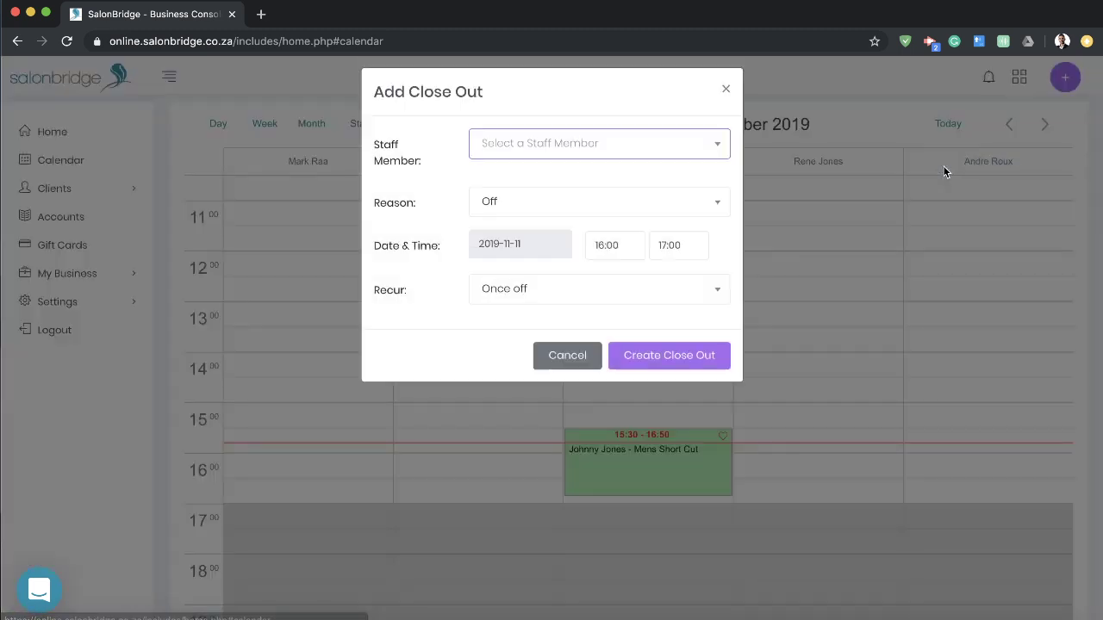
{"action": "left_click", "coordinate": [582, 164]}
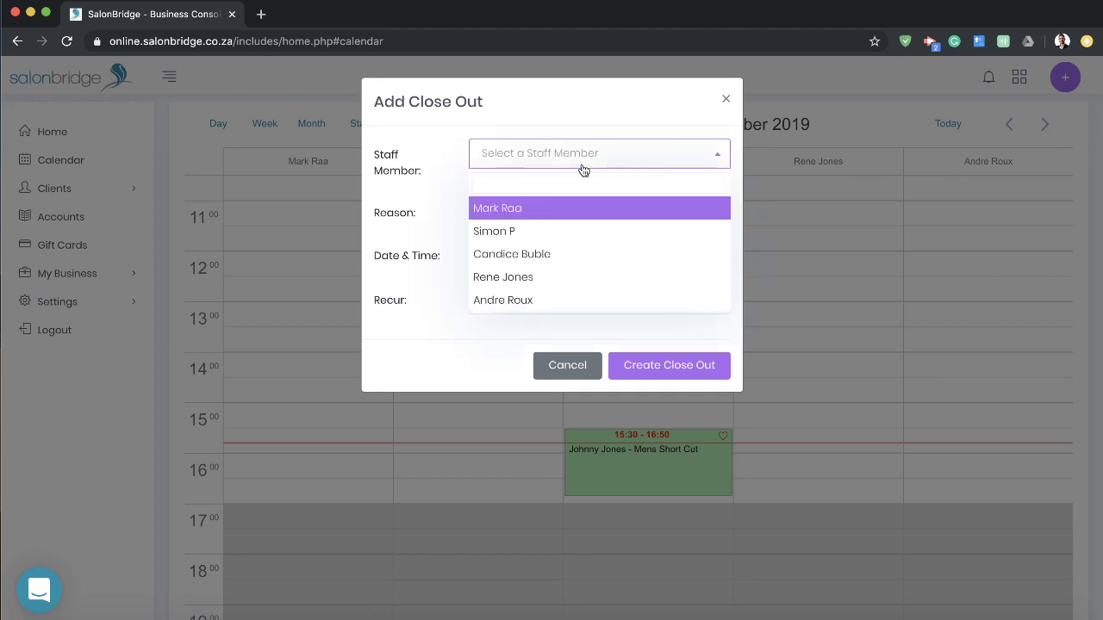
{"action": "left_click", "coordinate": [515, 274]}
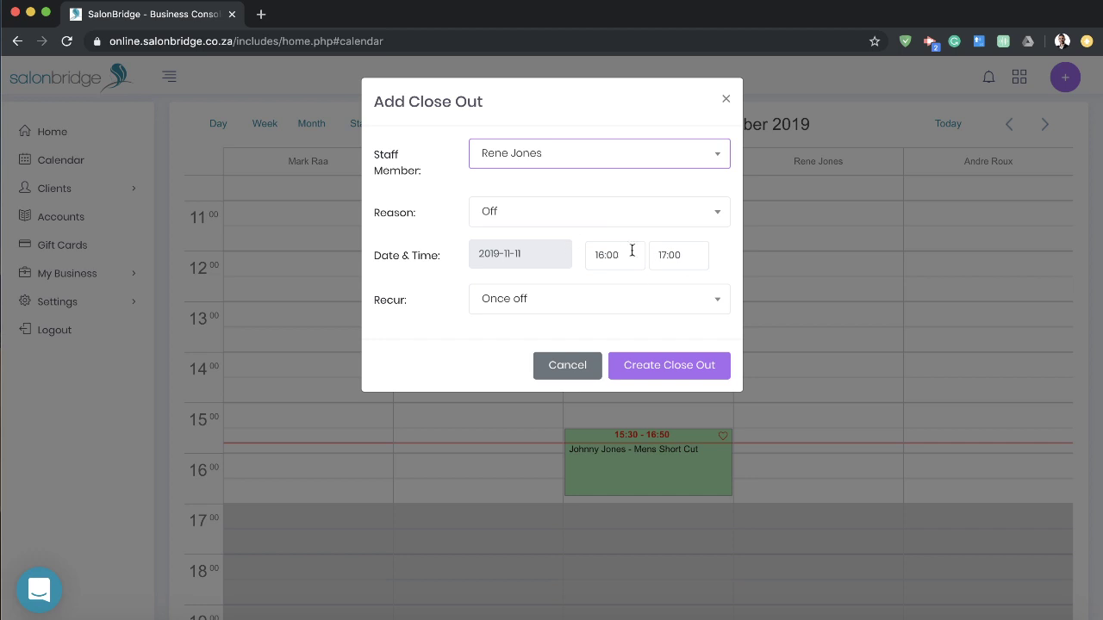
{"action": "left_click", "coordinate": [557, 208]}
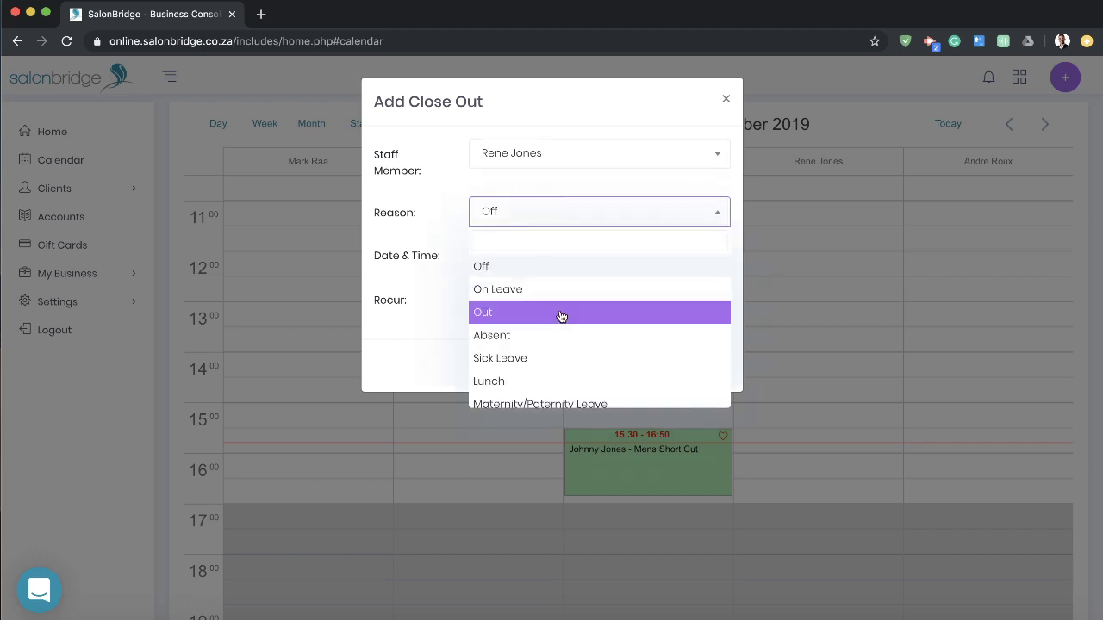
{"action": "scroll", "coordinate": [561, 314], "scroll_direction": "down", "scroll_amount": 2}
{"action": "scroll", "coordinate": [555, 355], "scroll_direction": "up", "scroll_amount": 1}
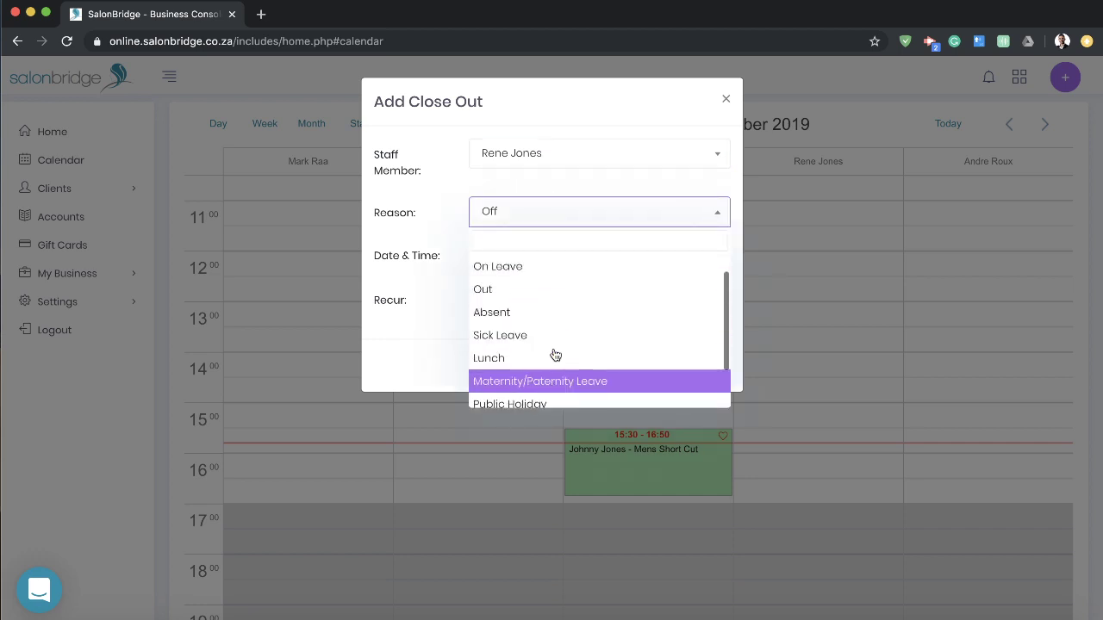
{"action": "scroll", "coordinate": [556, 353], "scroll_direction": "down", "scroll_amount": 1}
{"action": "left_click", "coordinate": [517, 374]}
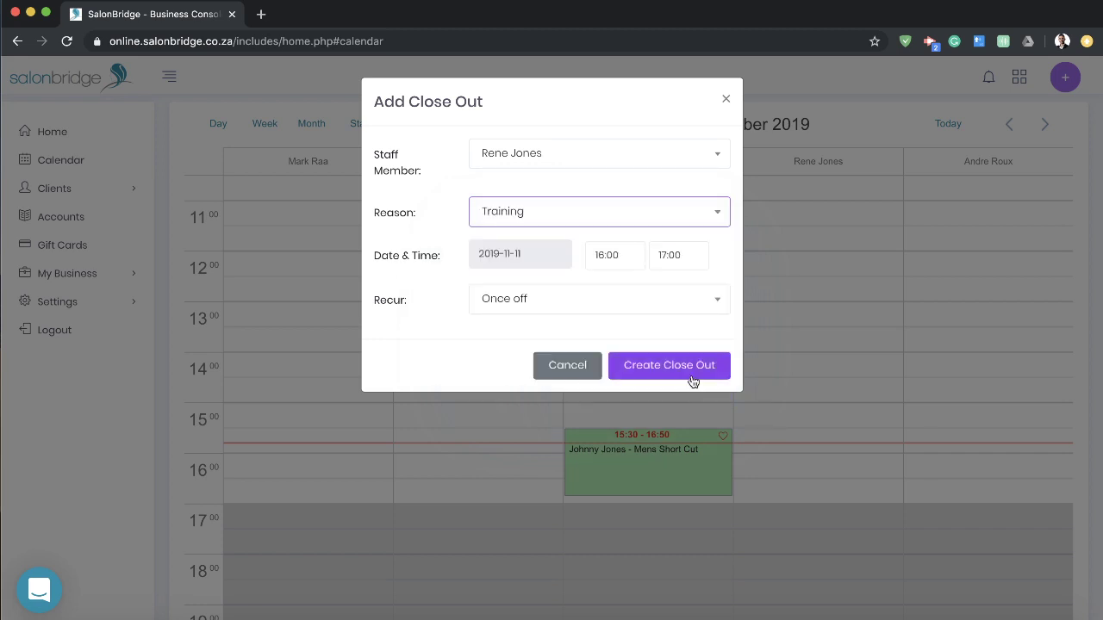
{"action": "left_click", "coordinate": [665, 367]}
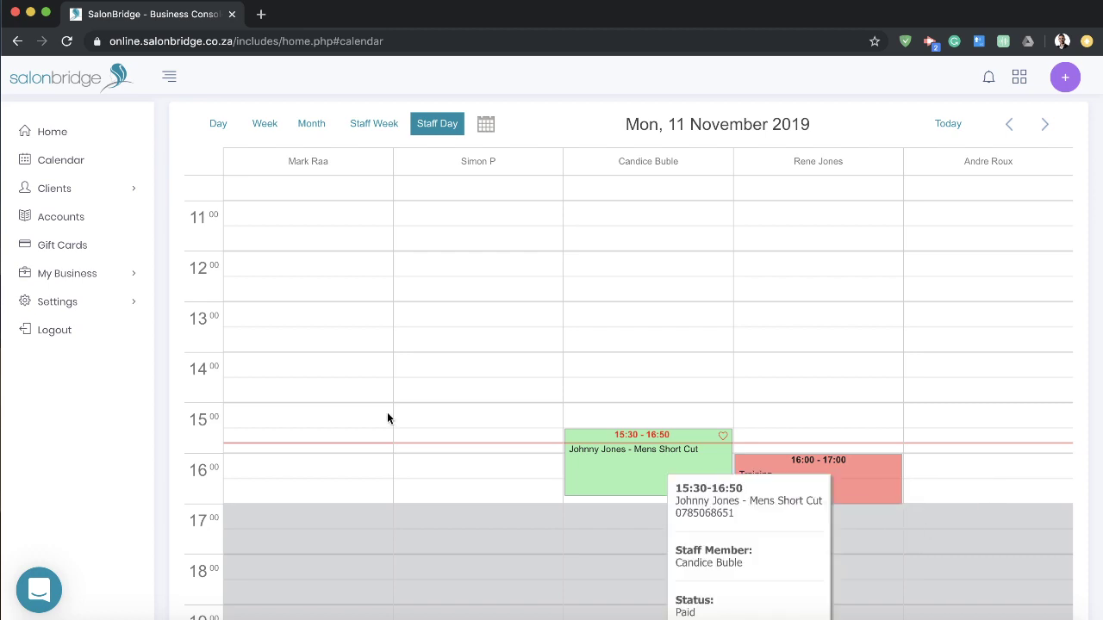
Step: Expand Settings and open the Login Details page
{"action": "left_click", "coordinate": [123, 306]}
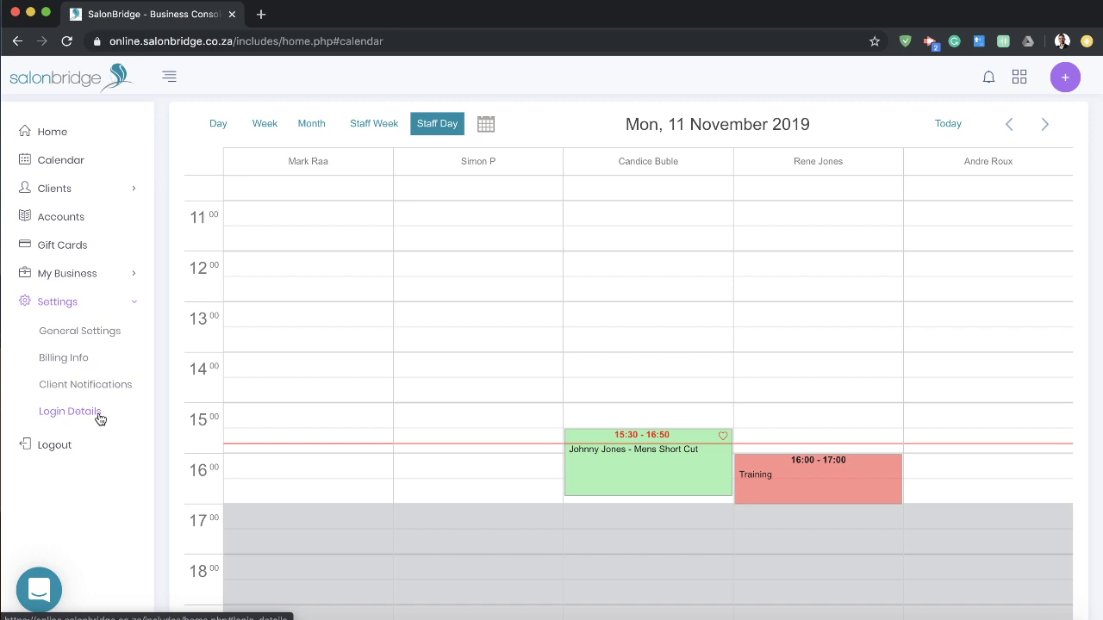
{"action": "left_click", "coordinate": [77, 415]}
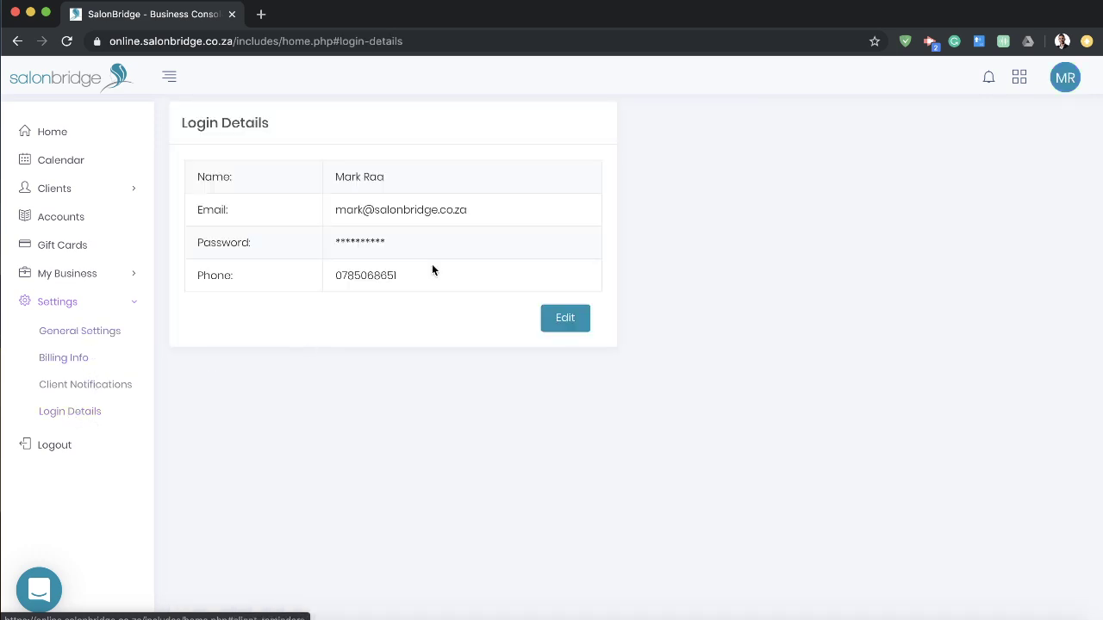
Step: Start editing Login Details, cancel without changes, and open General Settings
{"action": "left_click", "coordinate": [551, 312]}
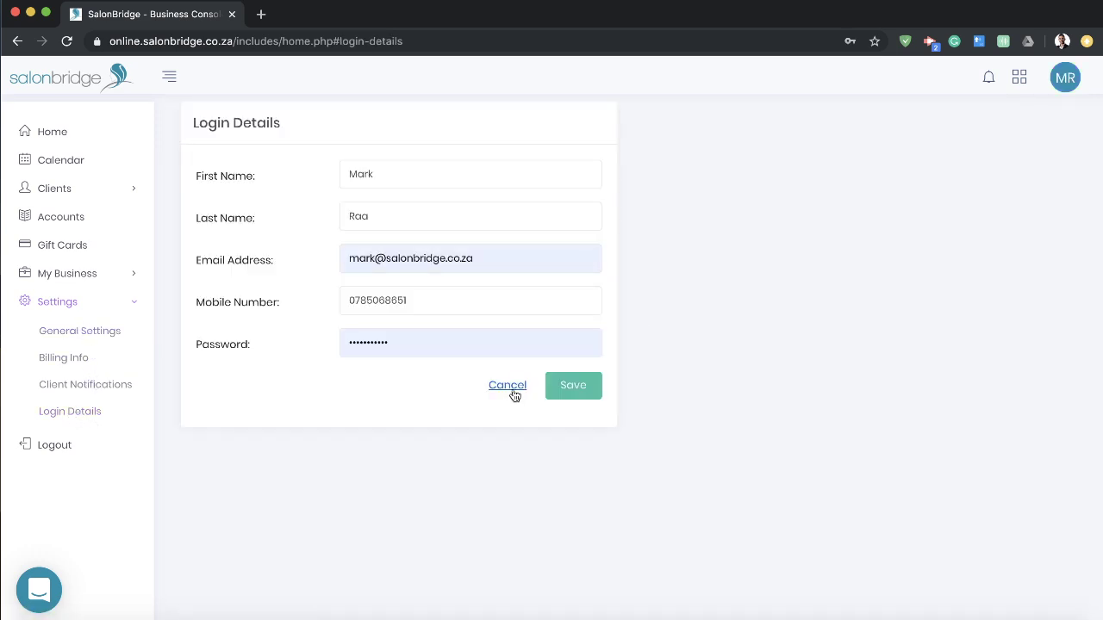
{"action": "left_click", "coordinate": [512, 386]}
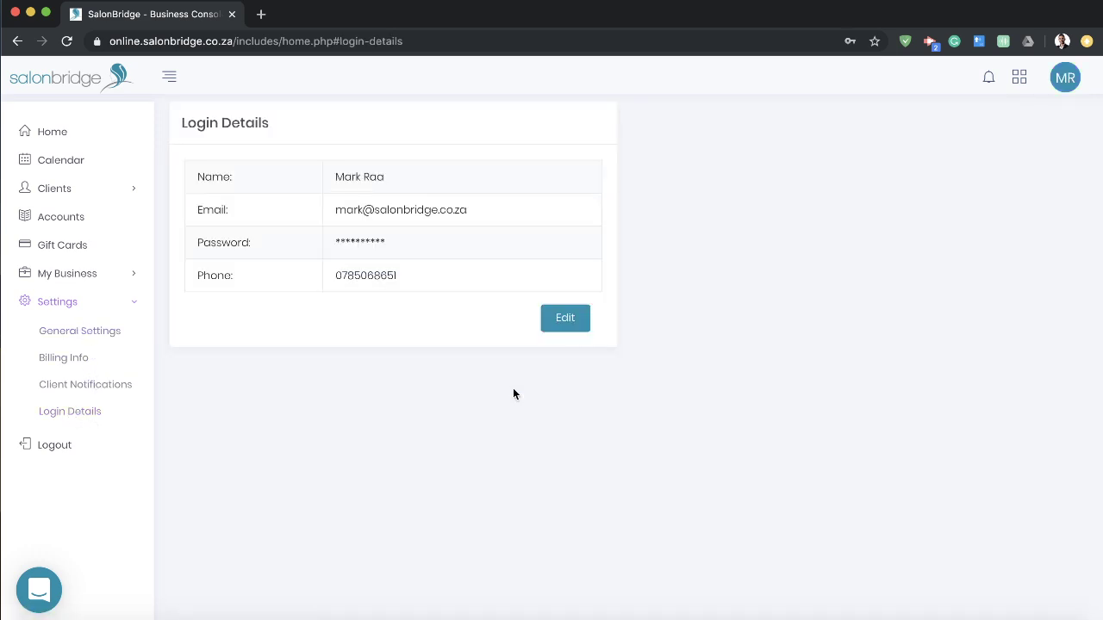
{"action": "left_click", "coordinate": [70, 337]}
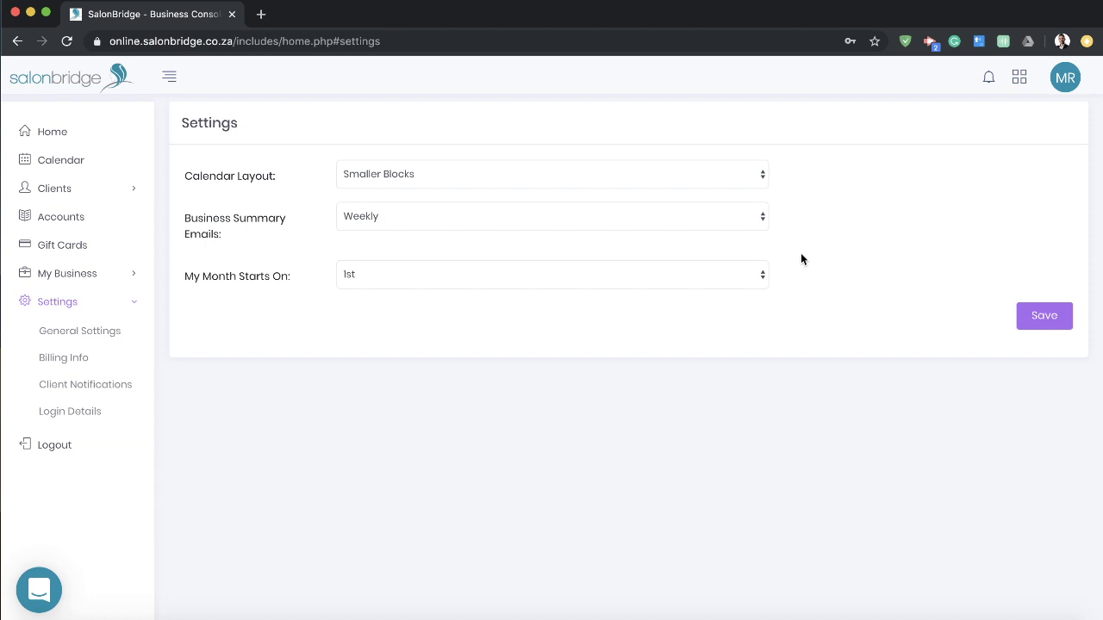
Step: Keep Business Summary Emails at Weekly and the month start on the 1st, then return Home
{"action": "left_click", "coordinate": [747, 218]}
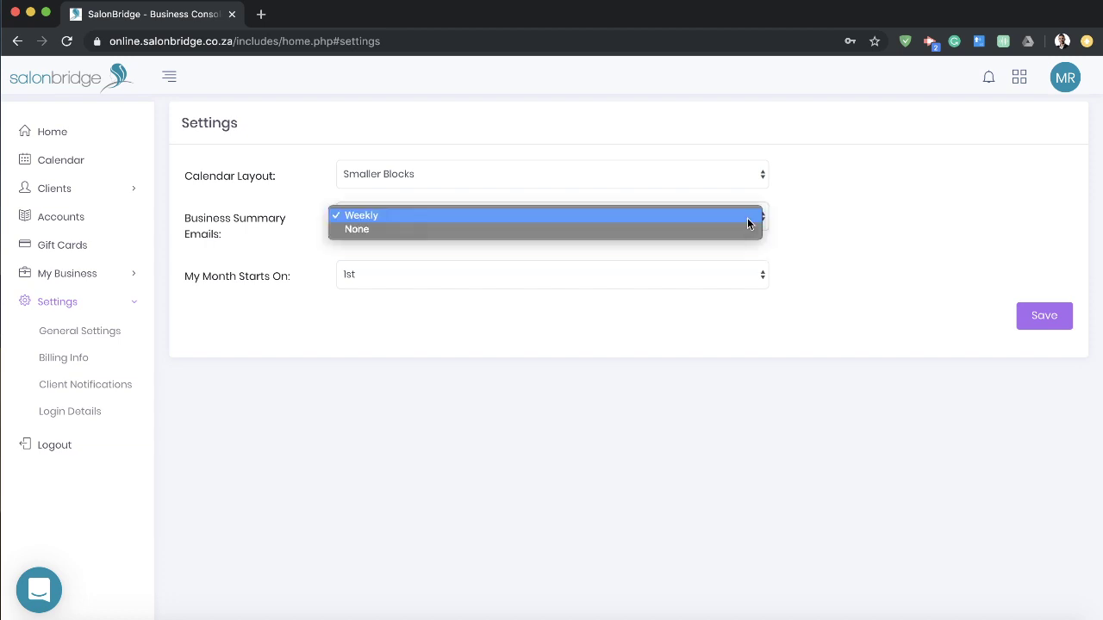
{"action": "left_click", "coordinate": [860, 224]}
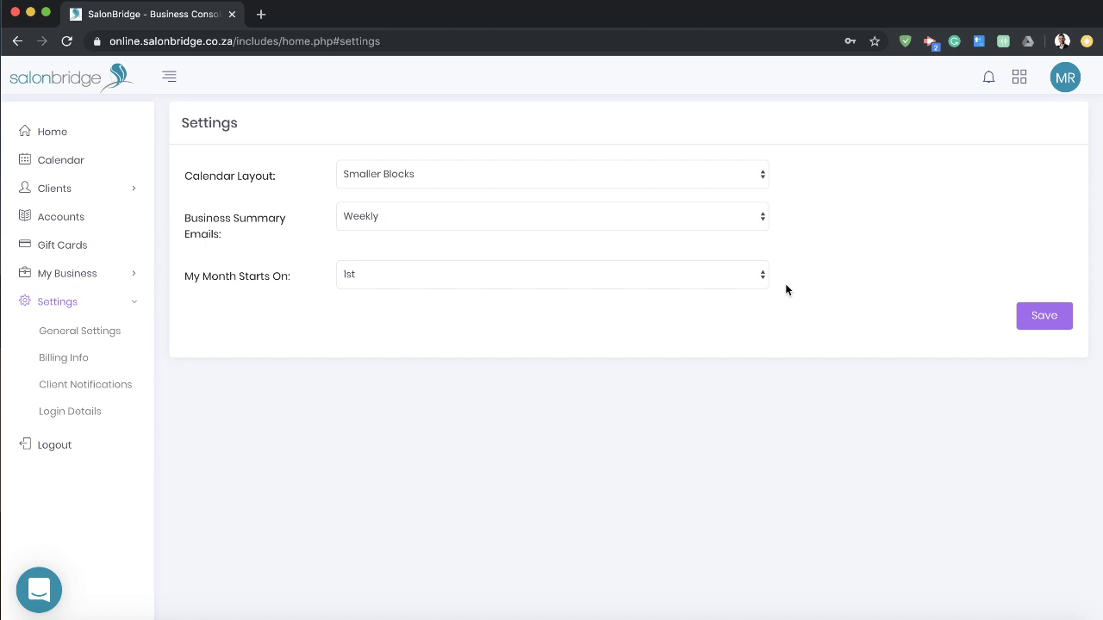
{"action": "left_click", "coordinate": [746, 279]}
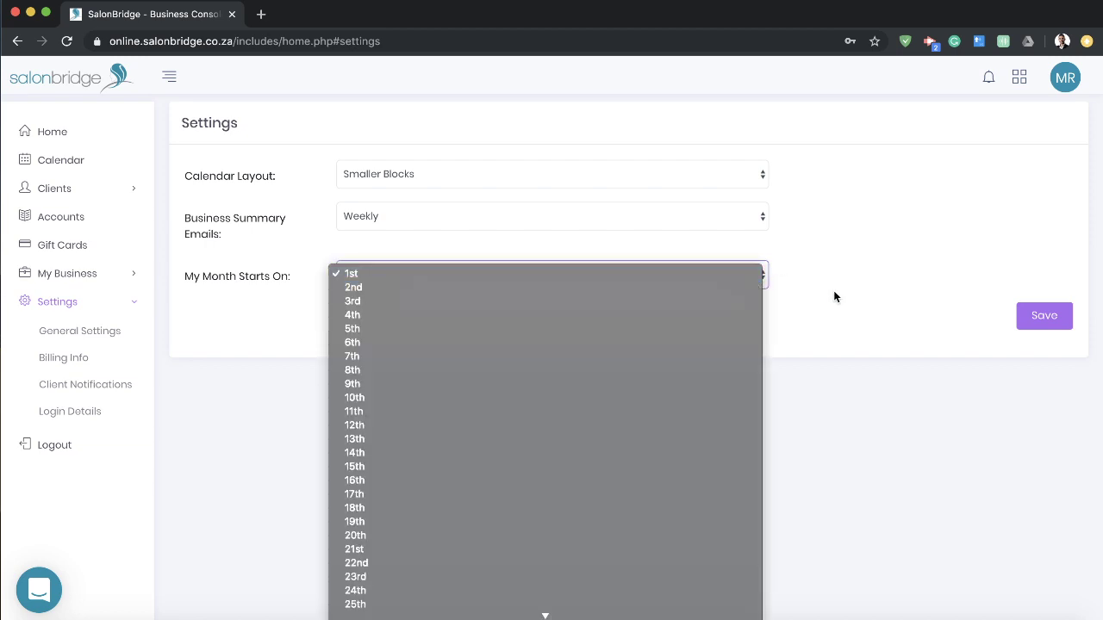
{"action": "left_click", "coordinate": [853, 277]}
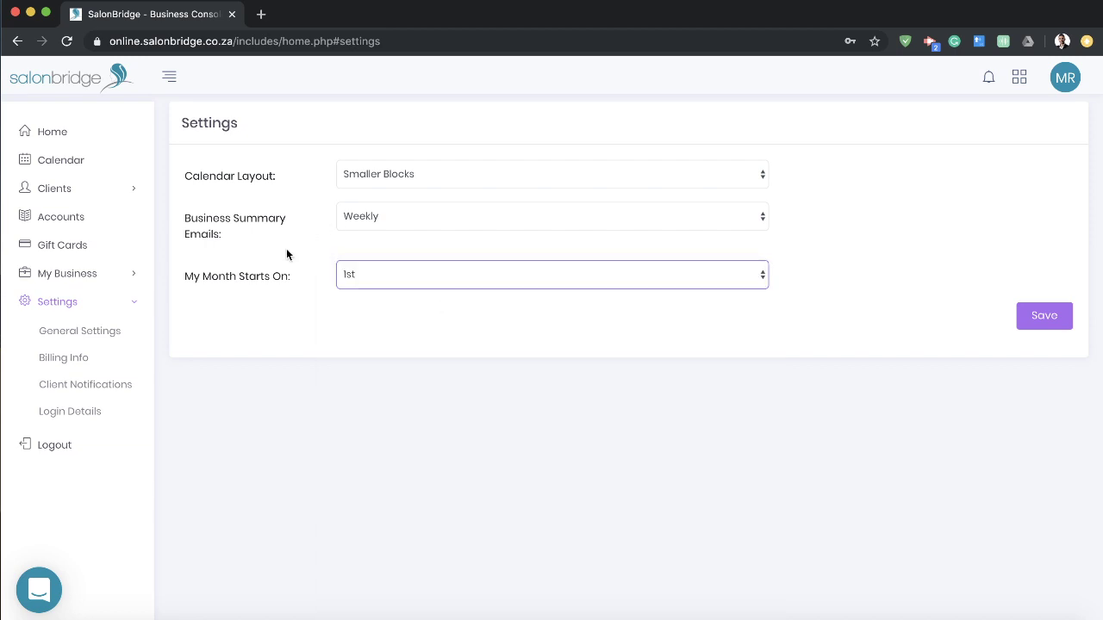
{"action": "left_click", "coordinate": [53, 131]}
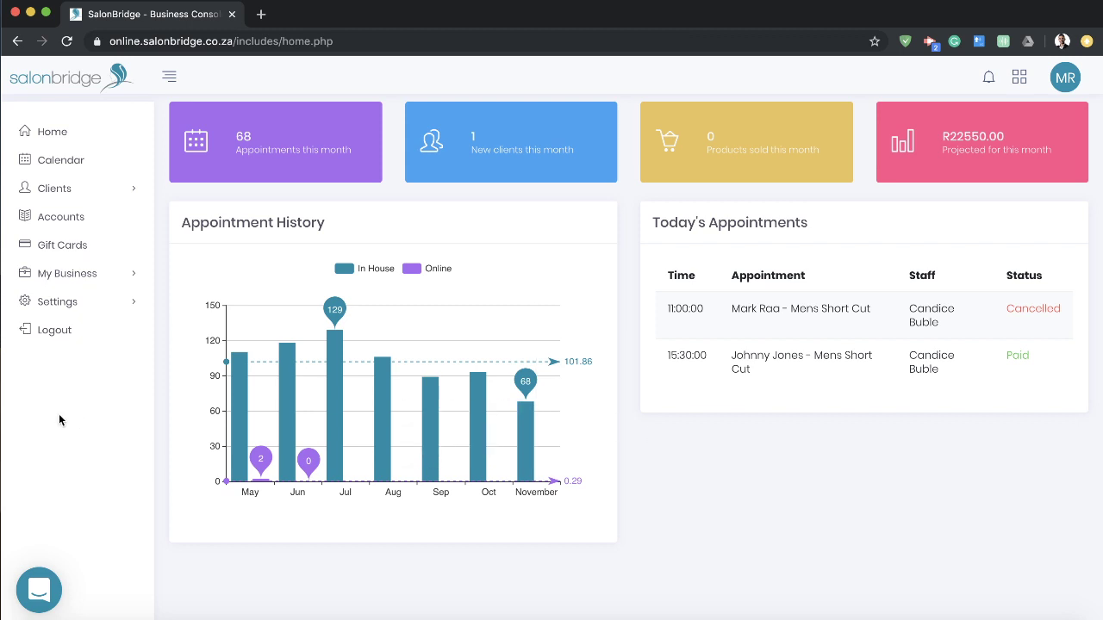
Step: Open the chat help panel and follow its link to the SalonBridge Help Centre
{"action": "left_click", "coordinate": [40, 593]}
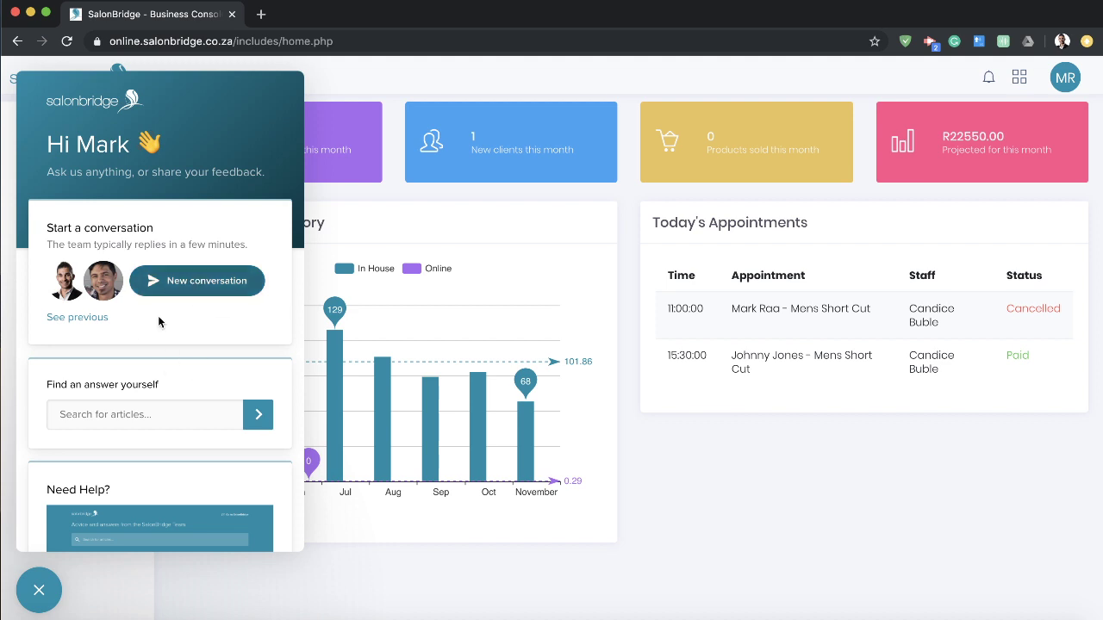
{"action": "scroll", "coordinate": [158, 322], "scroll_direction": "down", "scroll_amount": 3}
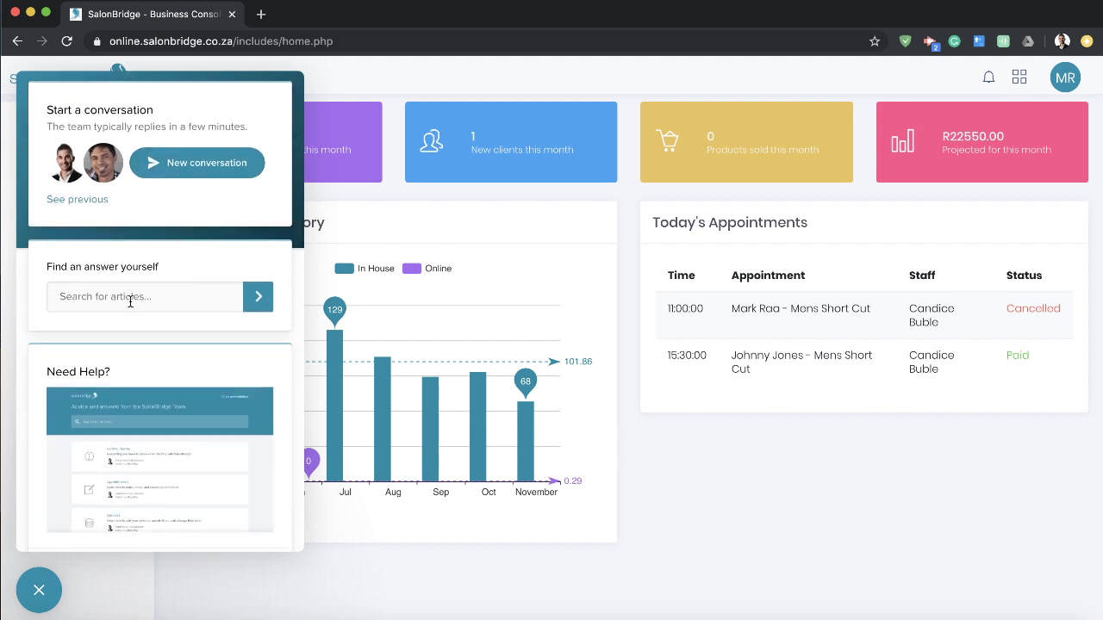
{"action": "left_click", "coordinate": [90, 521]}
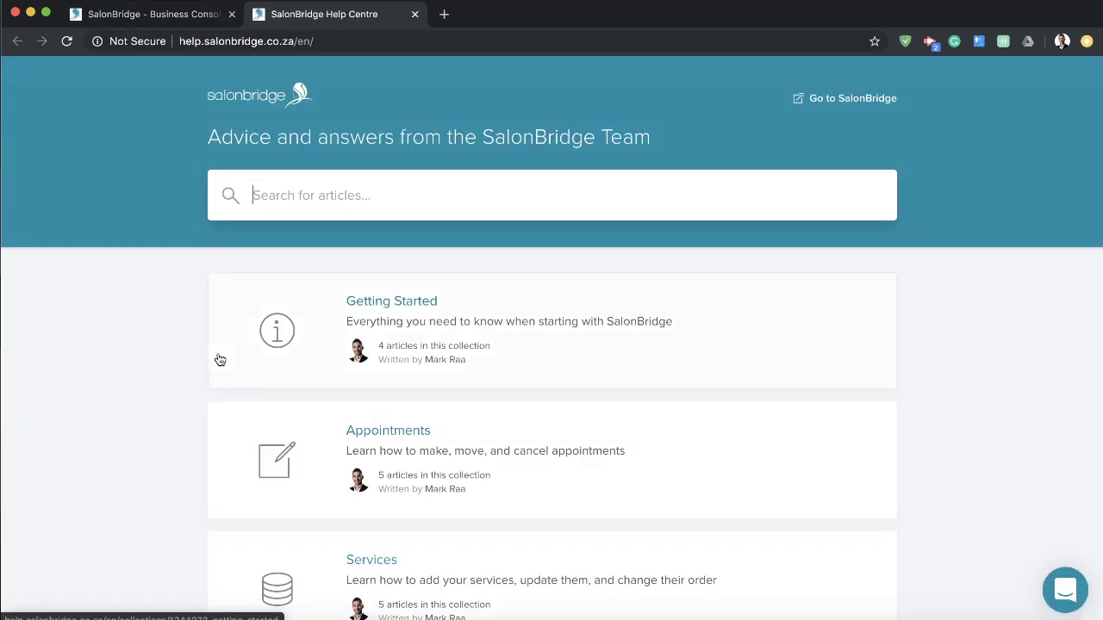
Step: Read the 'Getting started with SalonBridge' article in the Getting Started collection
{"action": "scroll", "coordinate": [579, 340], "scroll_direction": "down", "scroll_amount": 3}
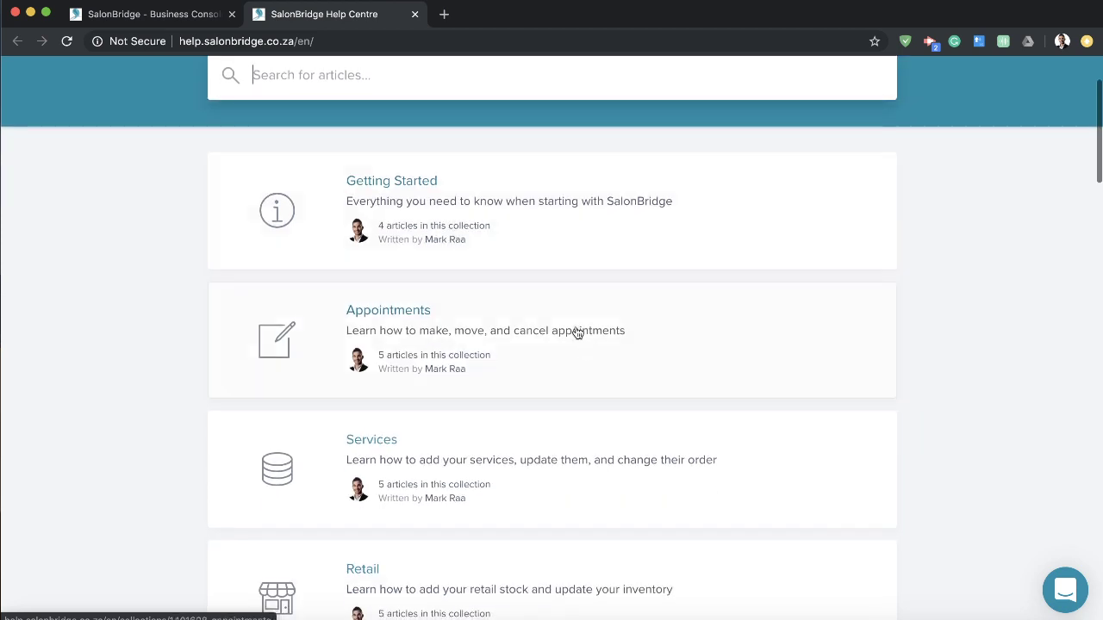
{"action": "scroll", "coordinate": [470, 450], "scroll_direction": "down", "scroll_amount": 3}
{"action": "scroll", "coordinate": [470, 448], "scroll_direction": "up", "scroll_amount": 6}
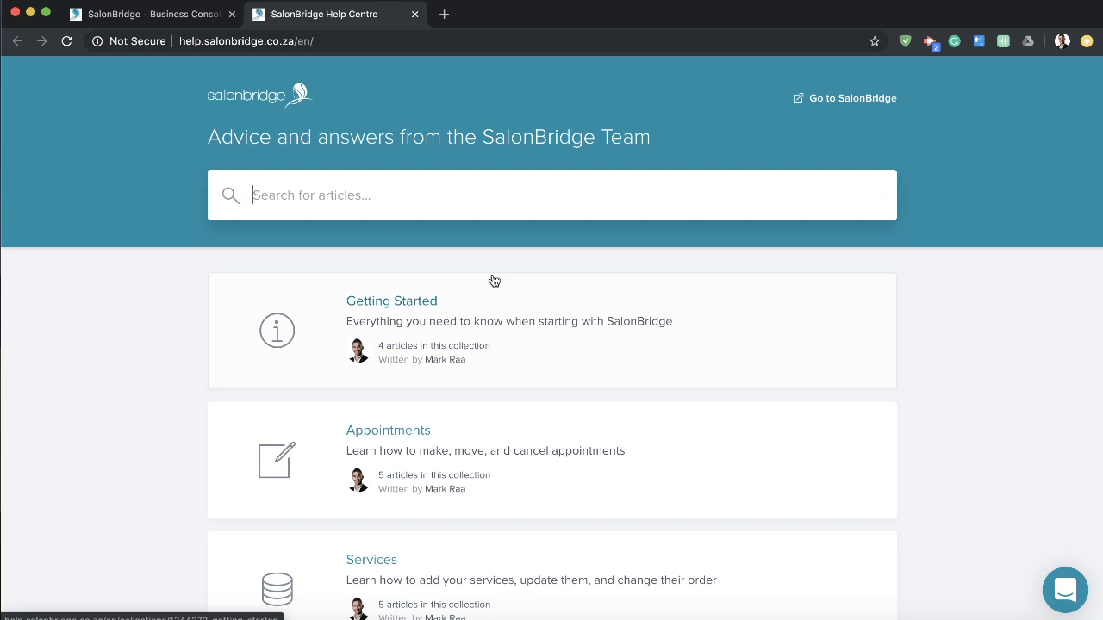
{"action": "left_click", "coordinate": [402, 304]}
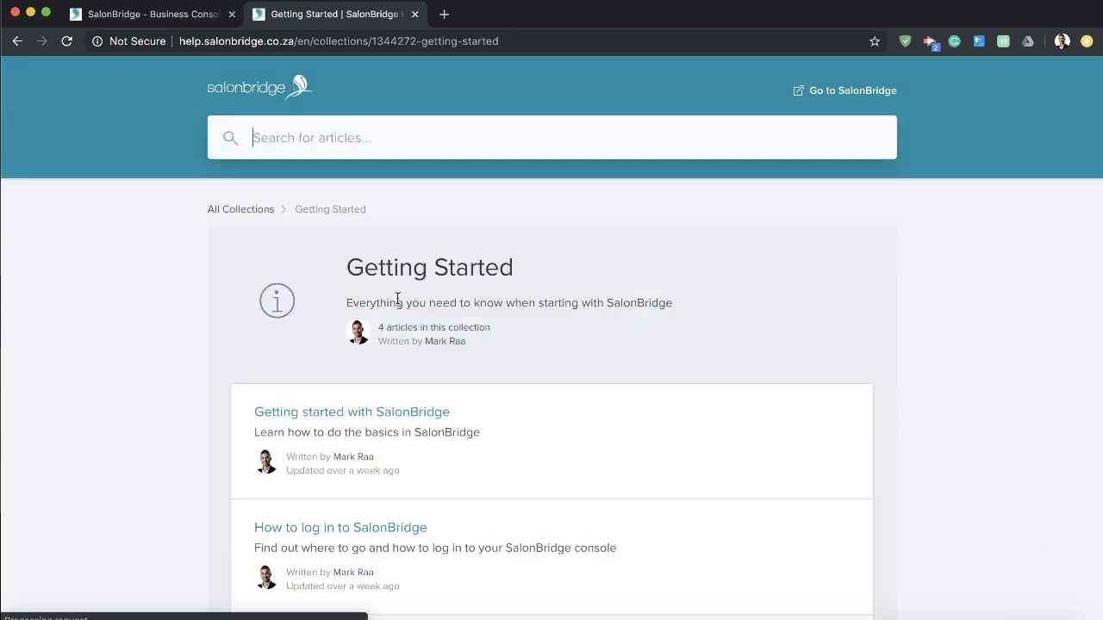
{"action": "scroll", "coordinate": [198, 322], "scroll_direction": "down", "scroll_amount": 3}
{"action": "left_click", "coordinate": [338, 317]}
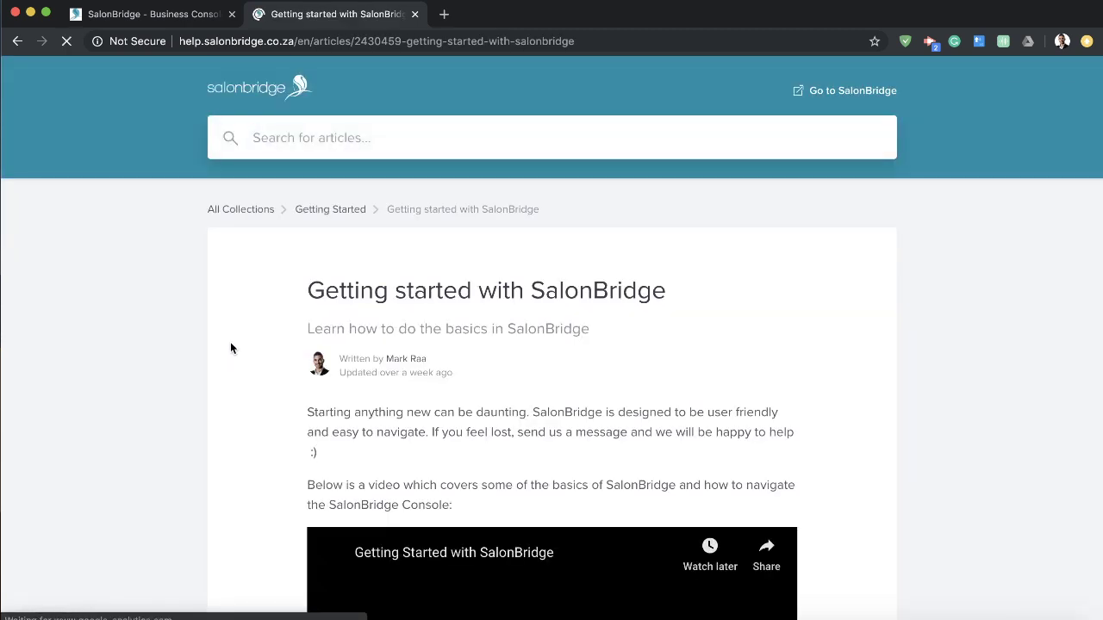
{"action": "scroll", "coordinate": [231, 345], "scroll_direction": "down", "scroll_amount": 6}
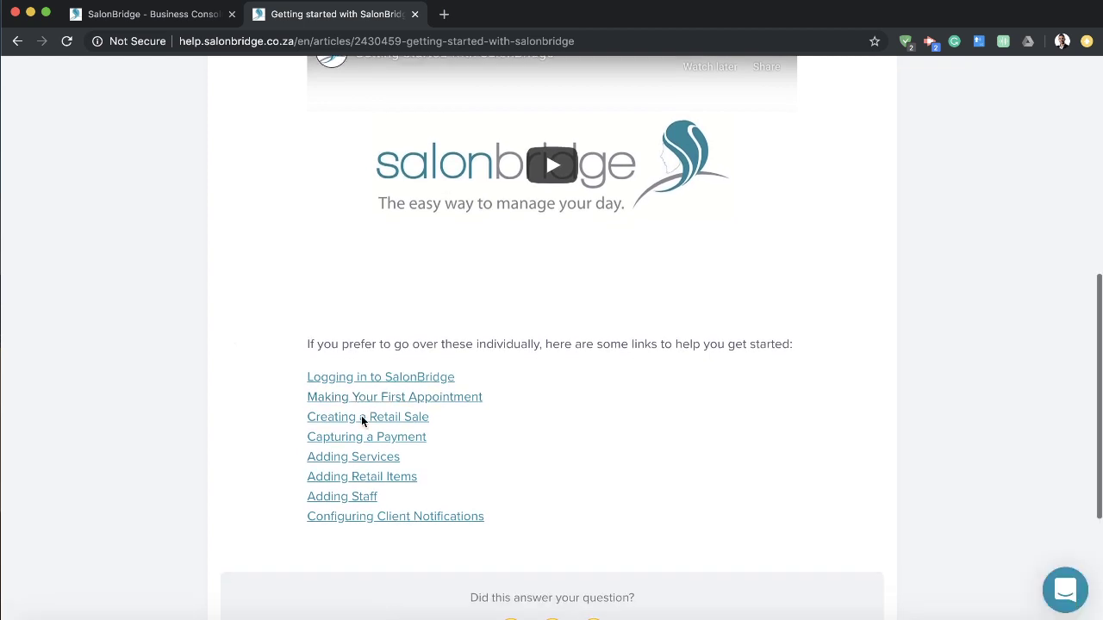
{"action": "scroll", "coordinate": [207, 301], "scroll_direction": "up", "scroll_amount": 2}
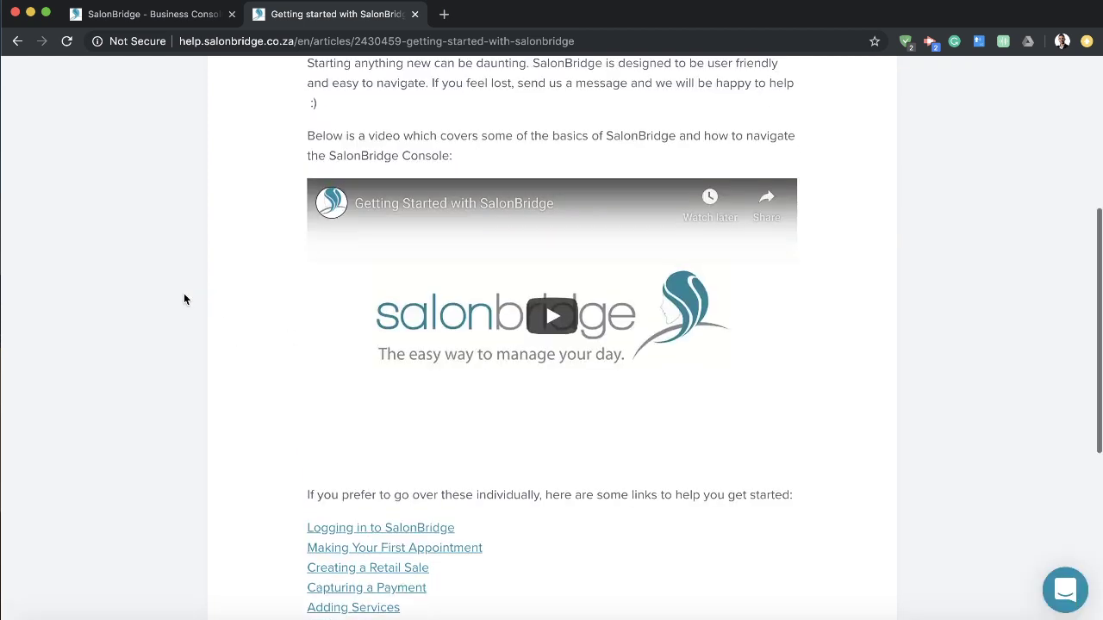
{"action": "scroll", "coordinate": [184, 299], "scroll_direction": "up", "scroll_amount": 4}
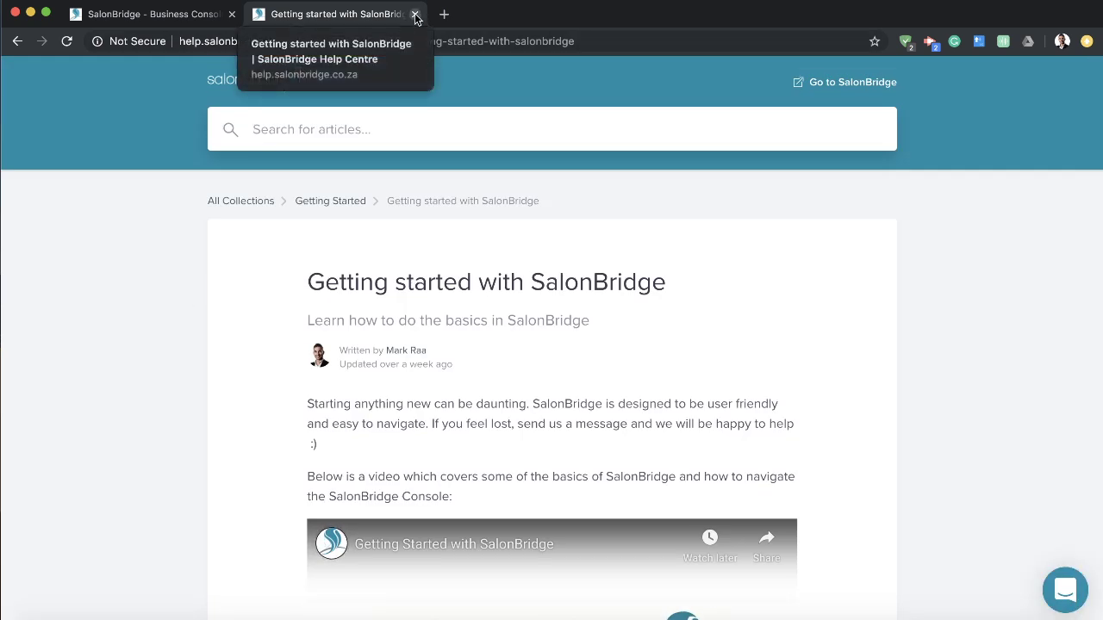
Step: Close the Help Centre tab and the help widget to return to the dashboard
{"action": "left_click", "coordinate": [414, 16]}
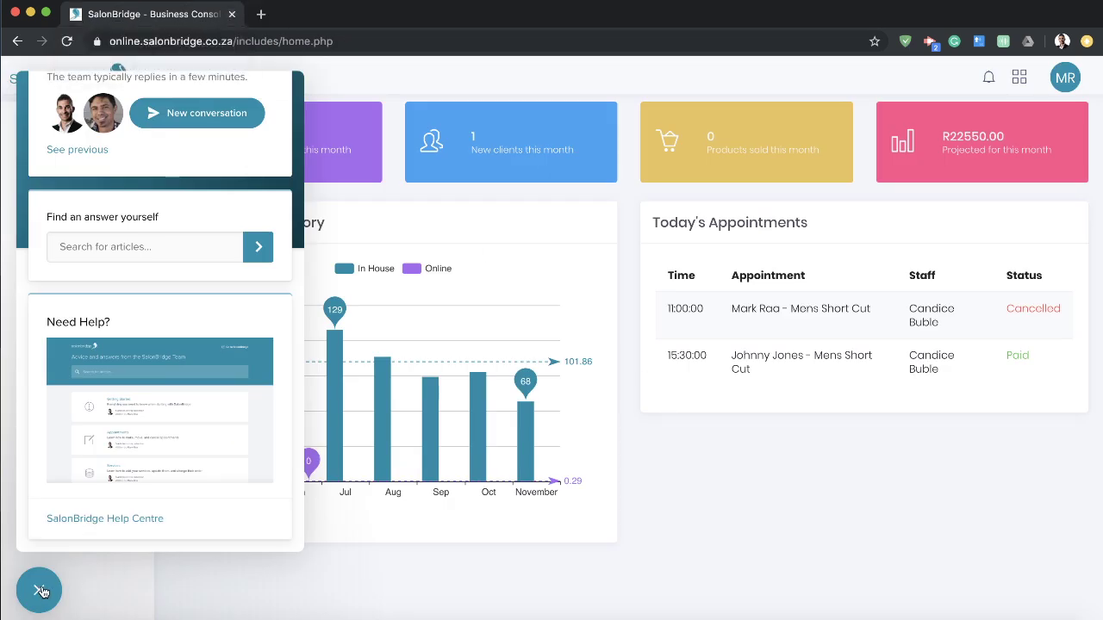
{"action": "left_click", "coordinate": [41, 591]}
{"action": "scroll", "coordinate": [648, 545], "scroll_direction": "up", "scroll_amount": 1}
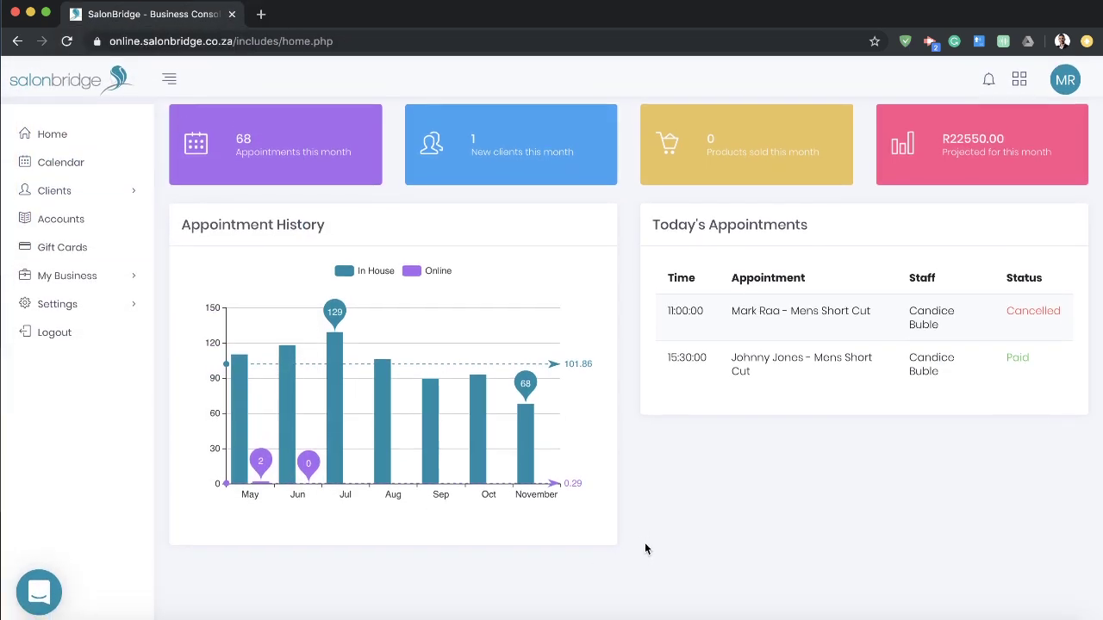